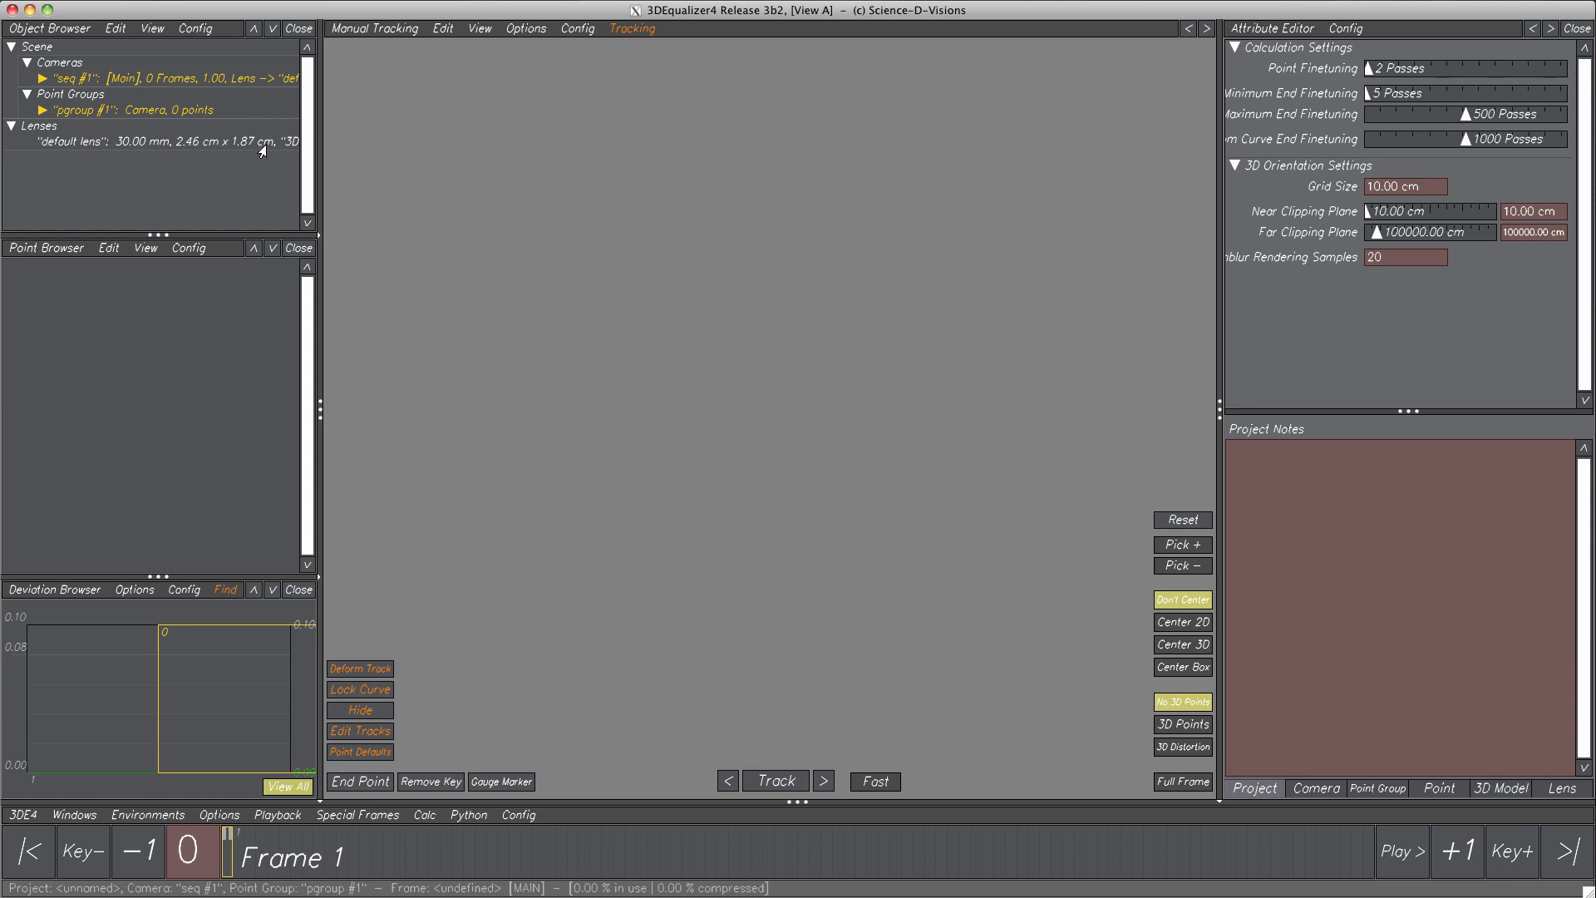
- Add a reference camera to the scene and delete the sequence camera "seq #1"
click(158, 80)
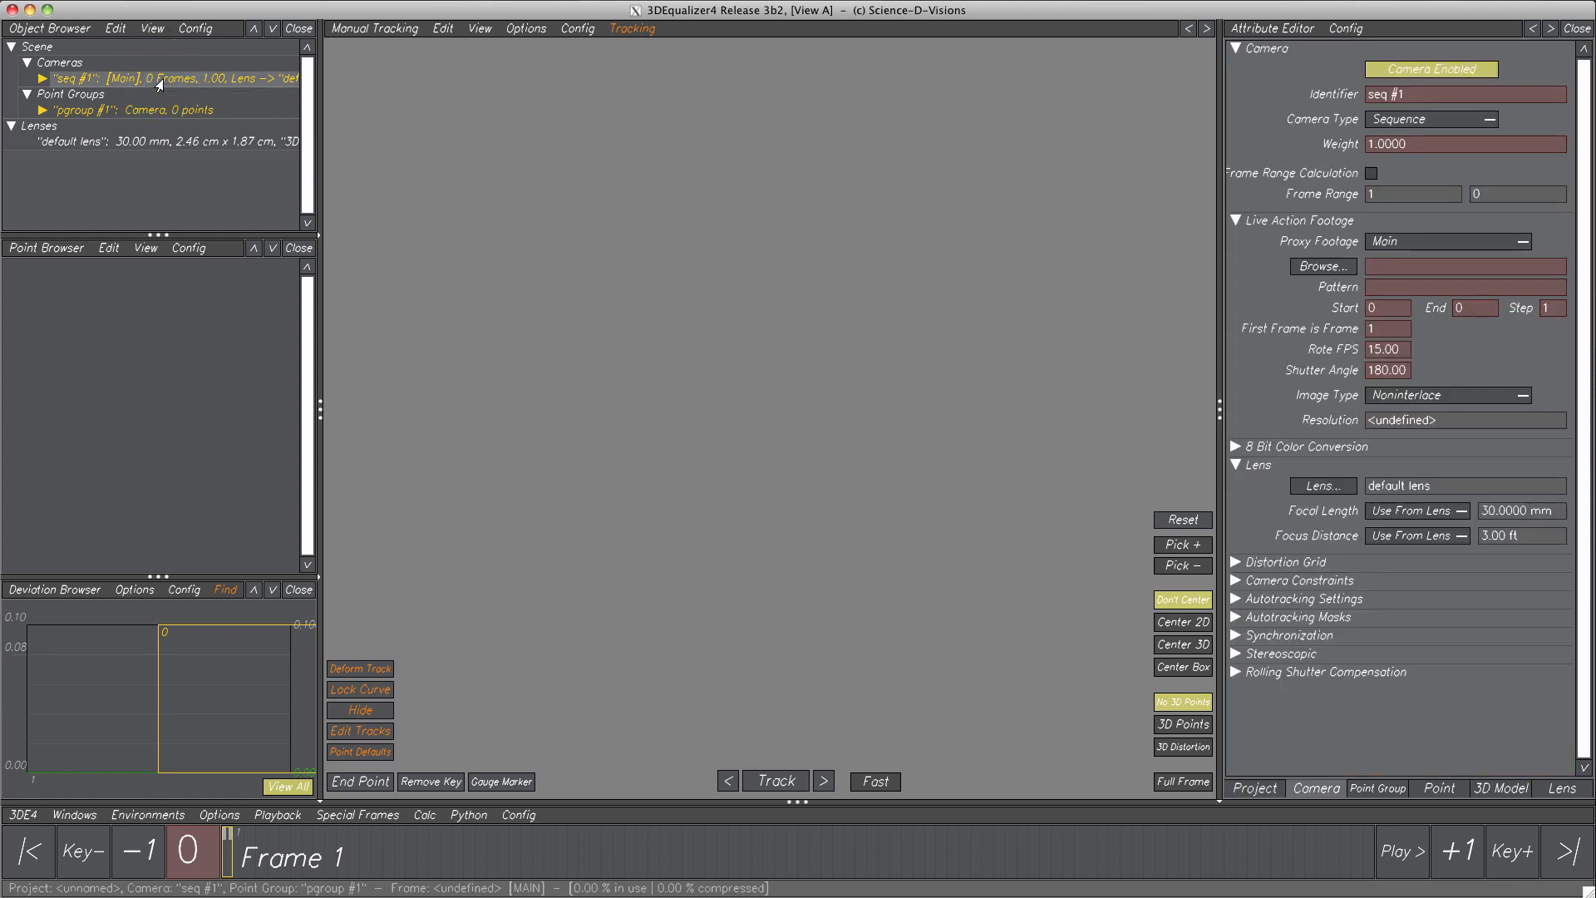
right_click(158, 83)
click(184, 108)
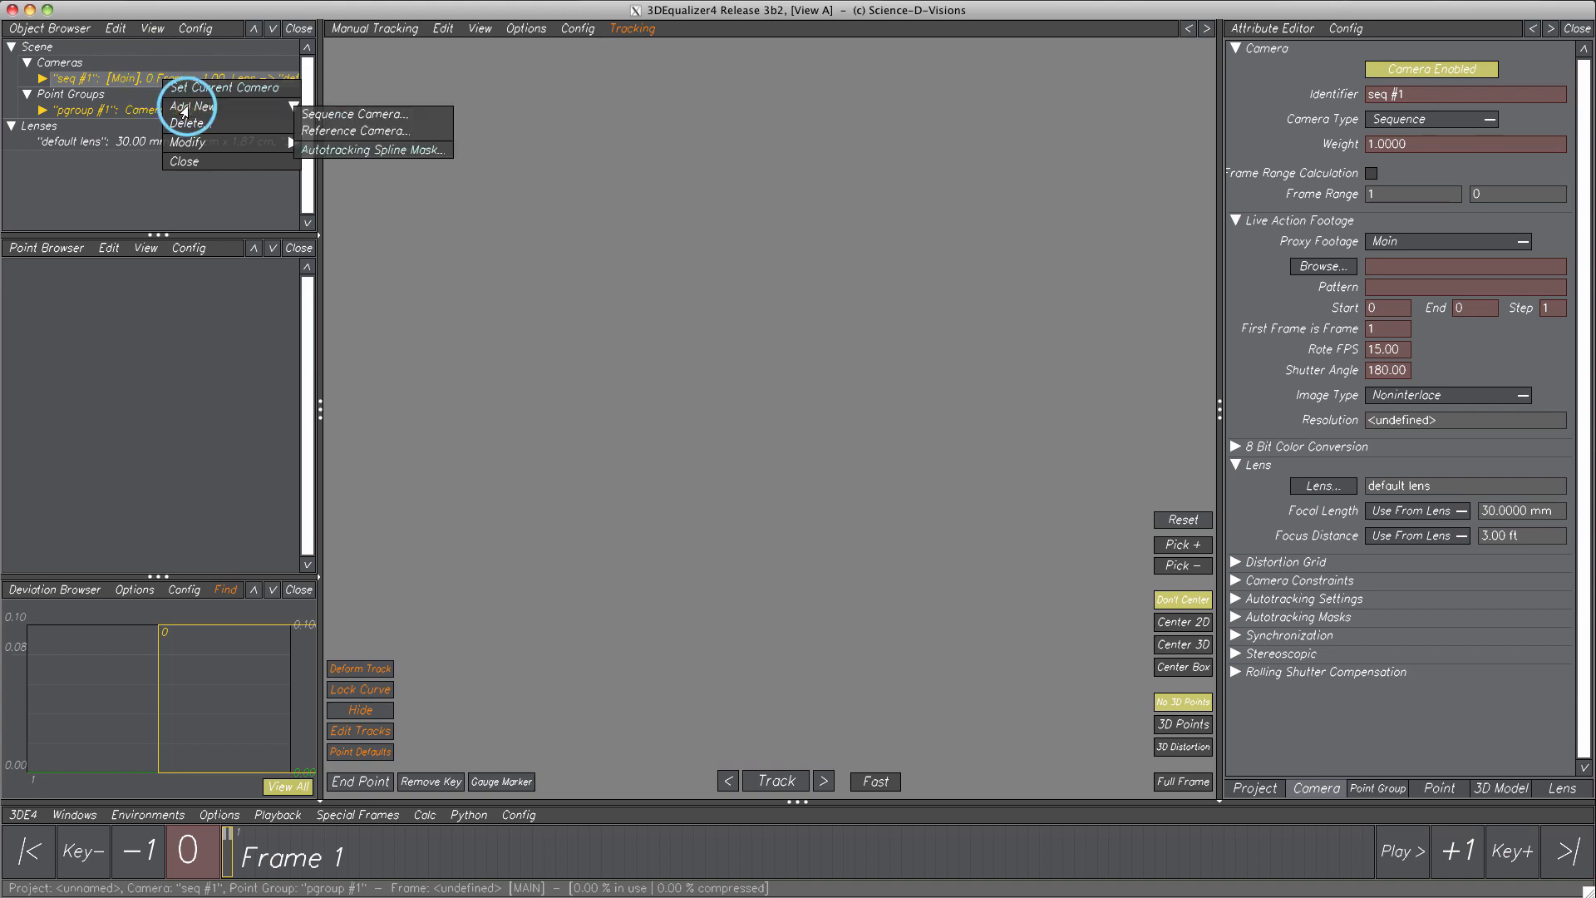
click(346, 133)
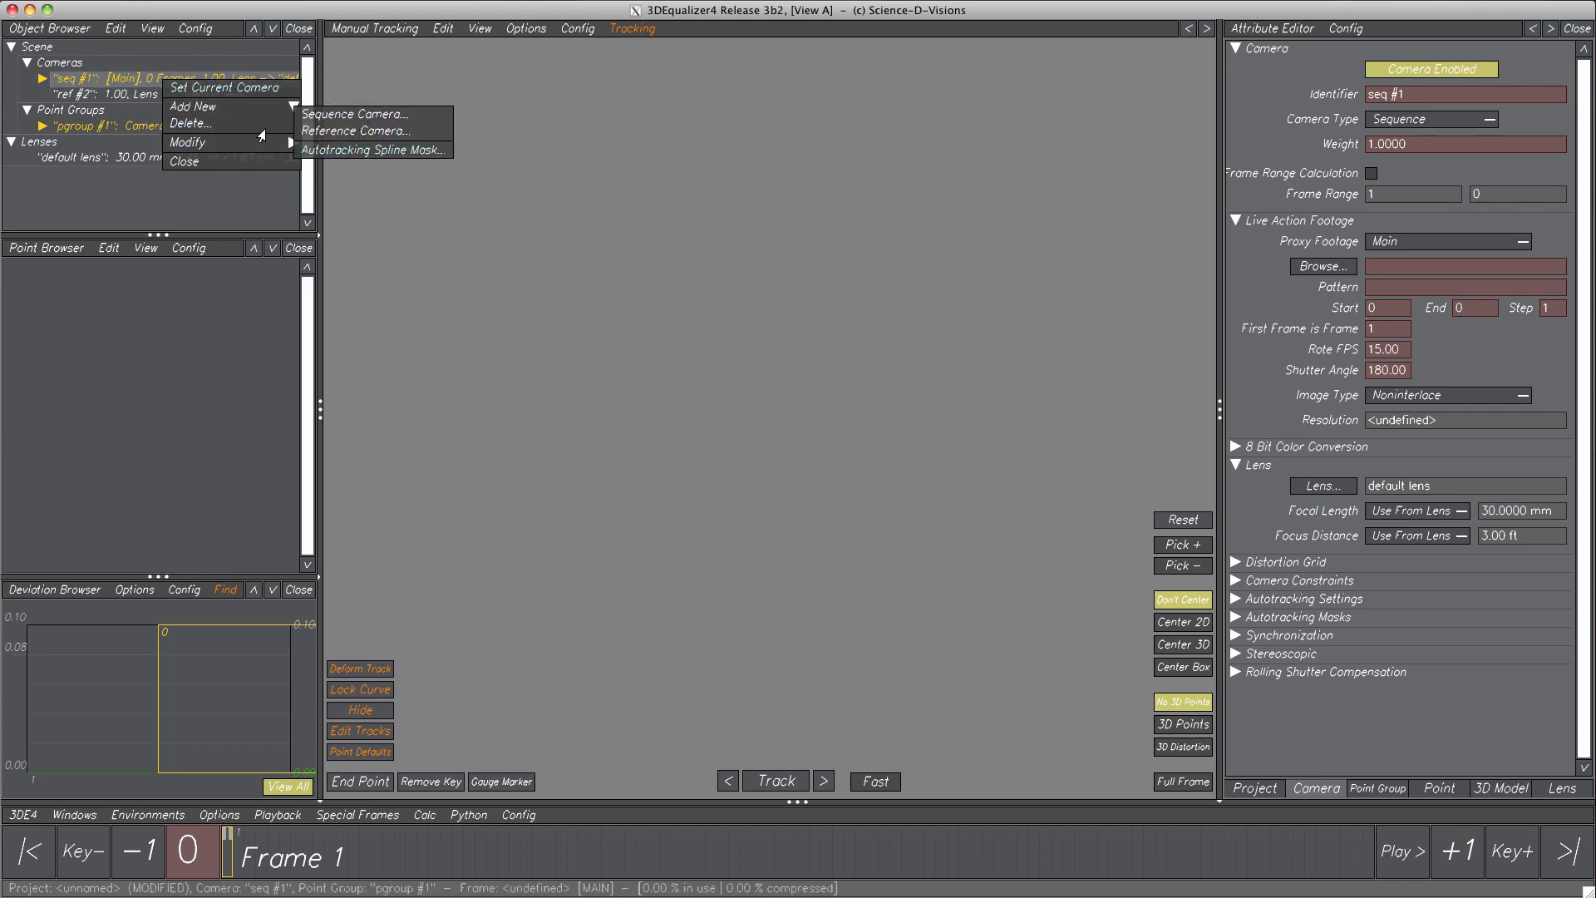
click(199, 124)
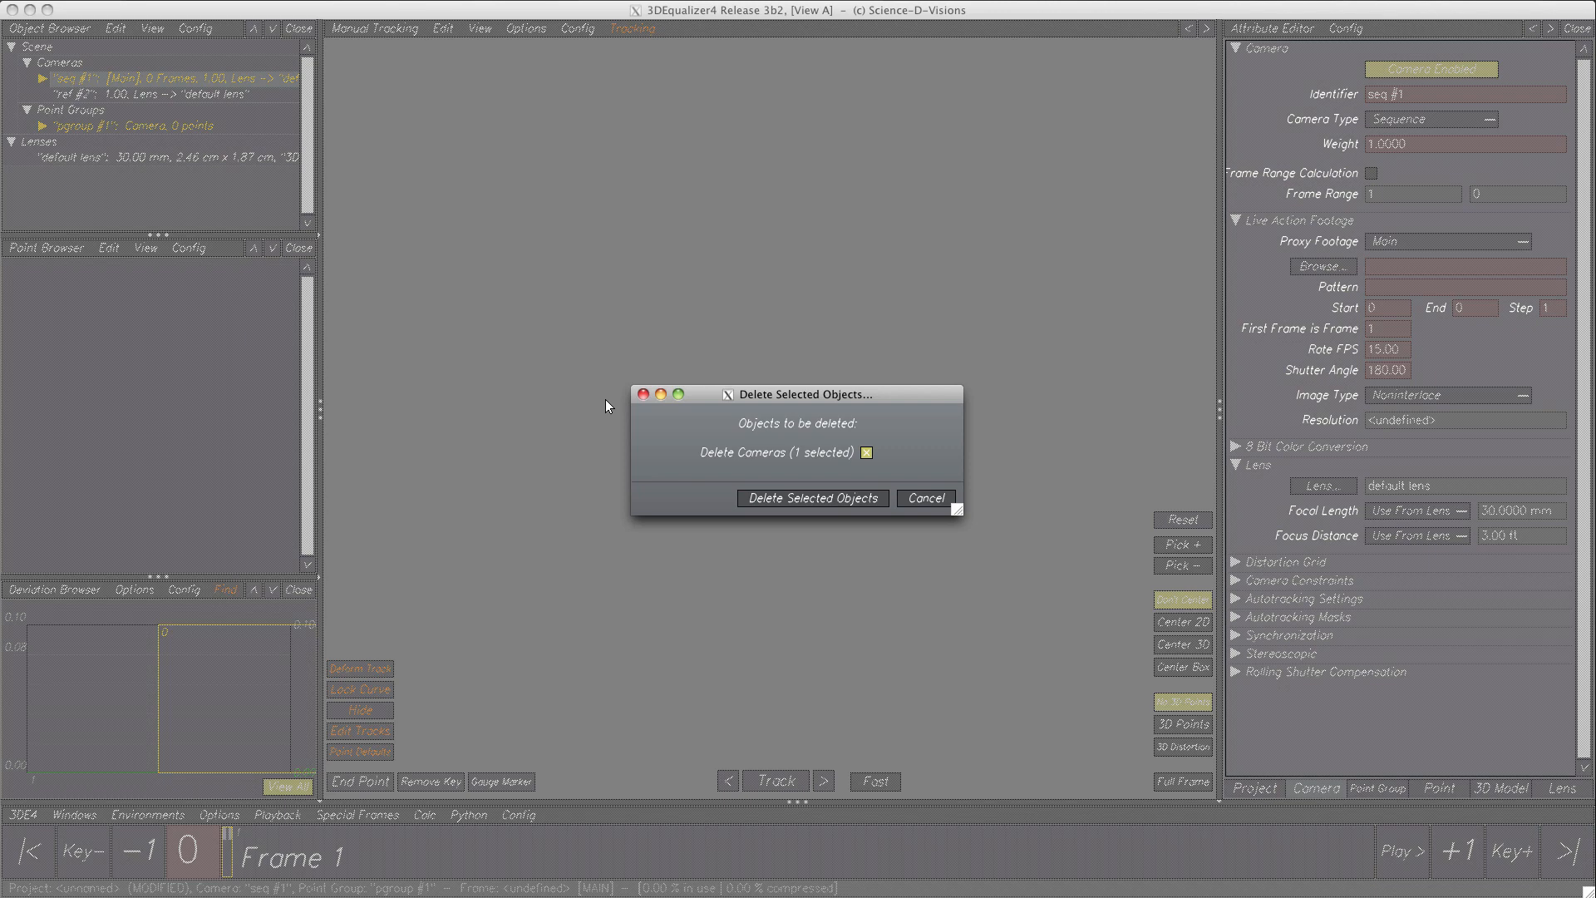
click(791, 498)
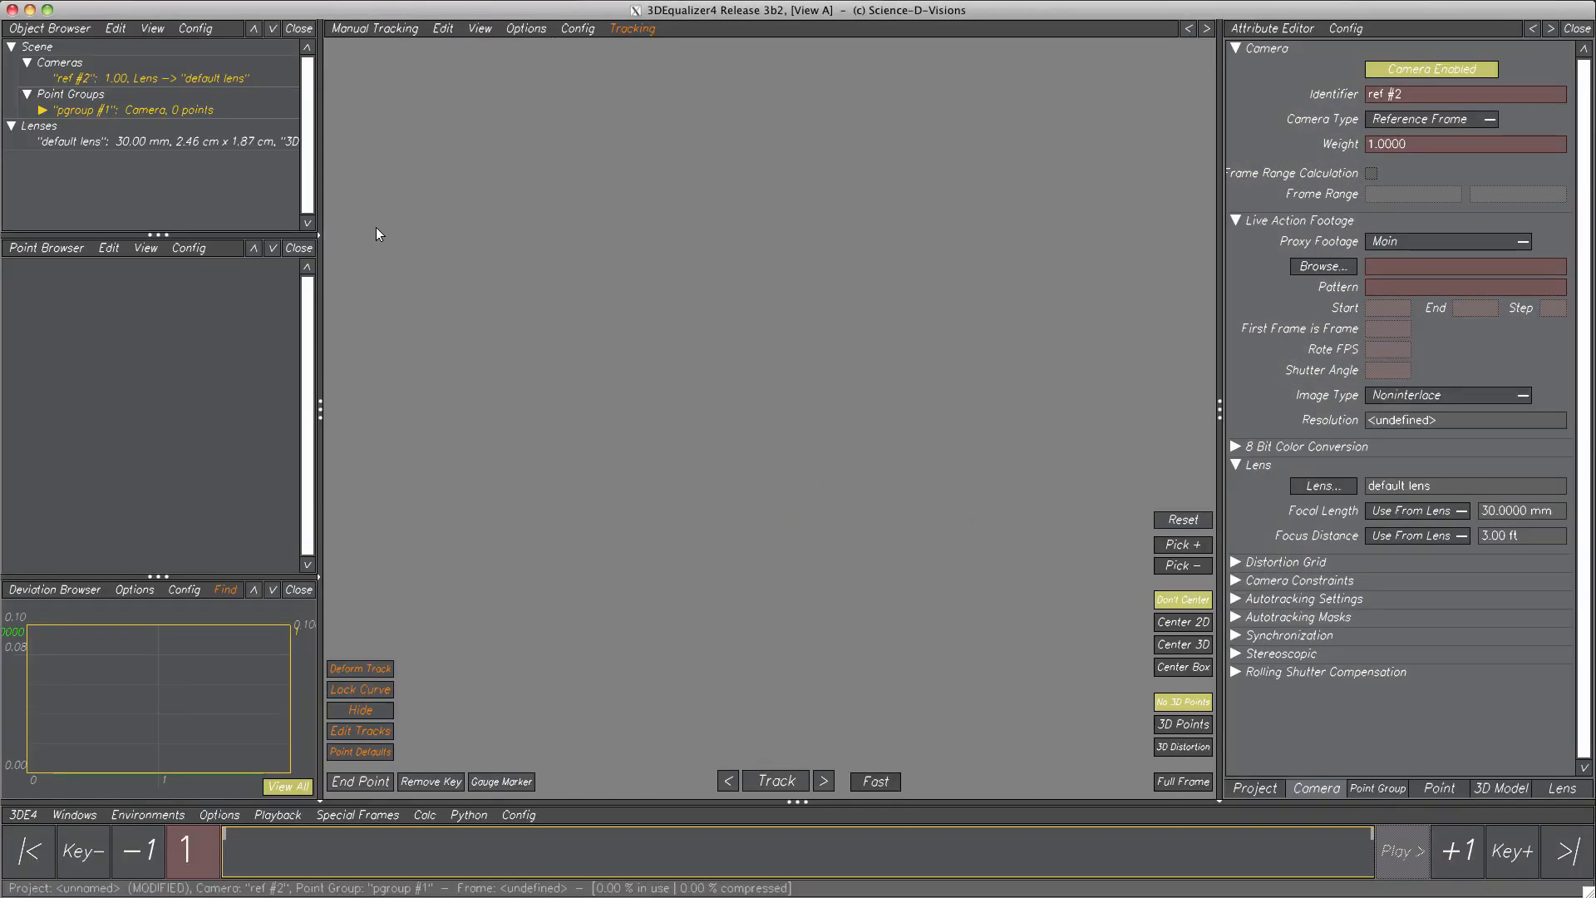
- Load EF24-105mm_shot05_24mm_classic.jpg from the tutorials4/grid_shots folder as the reference camera's footage
click(189, 82)
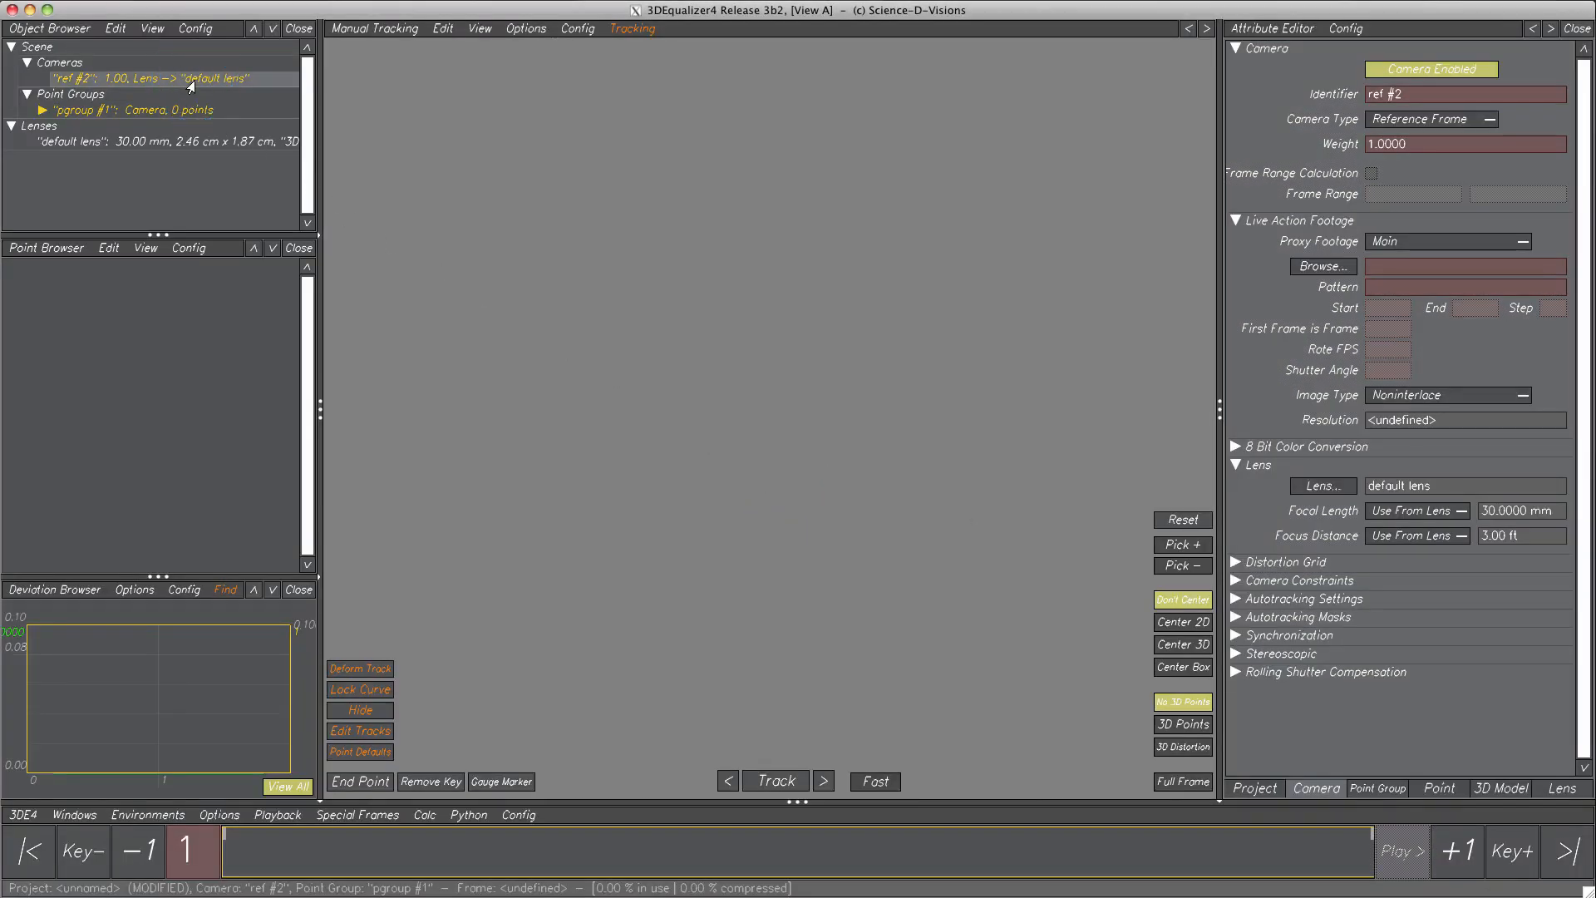
click(1324, 266)
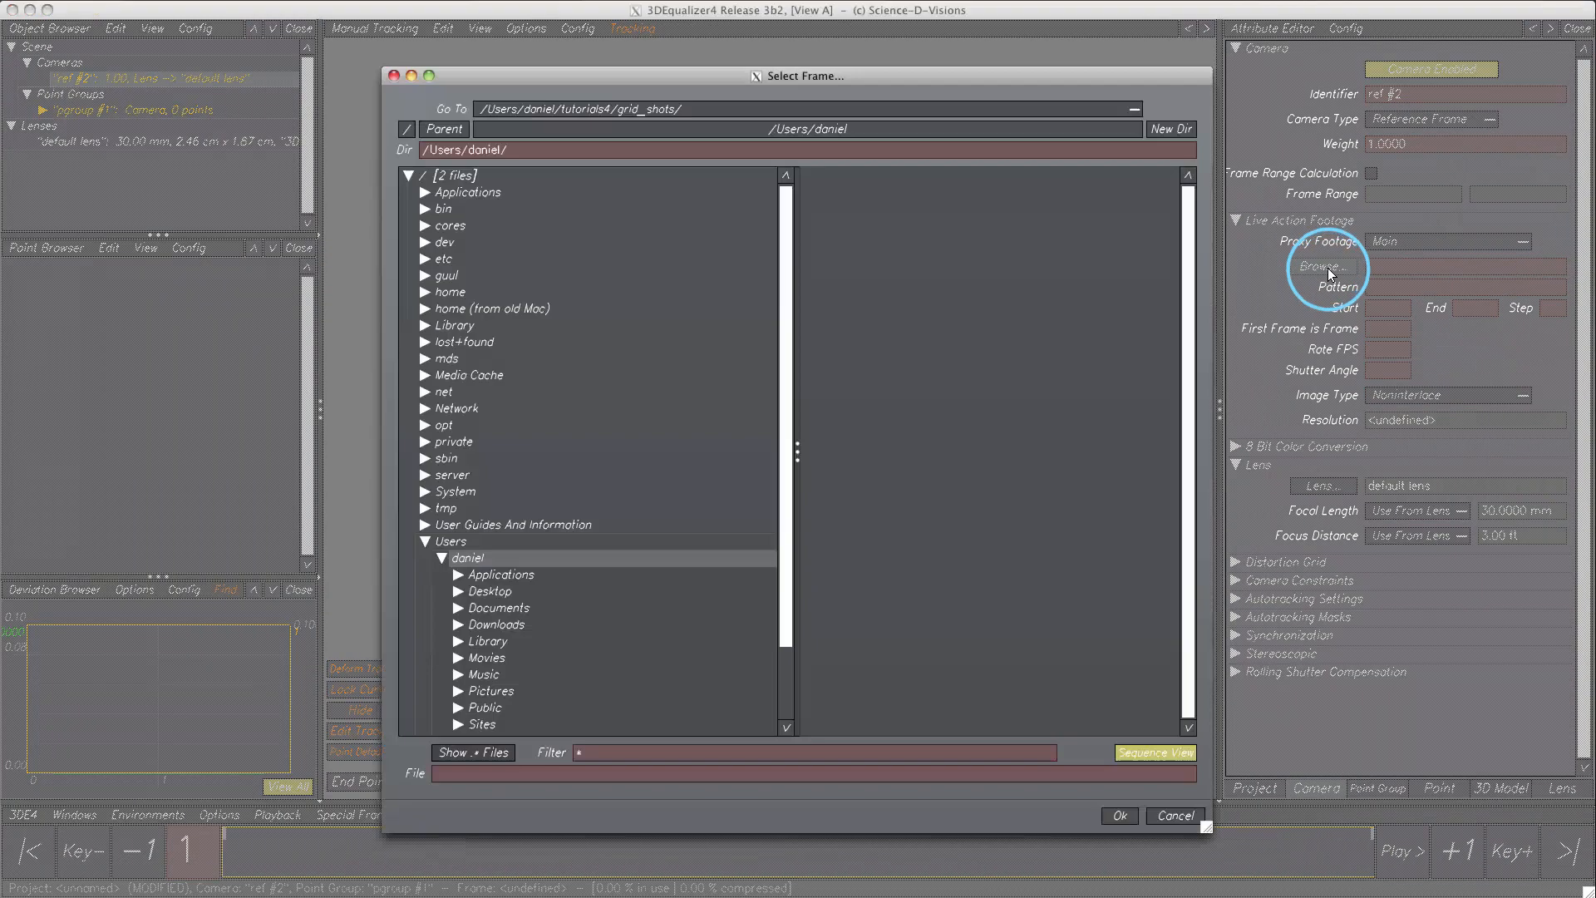
scroll(582, 540, down, 3)
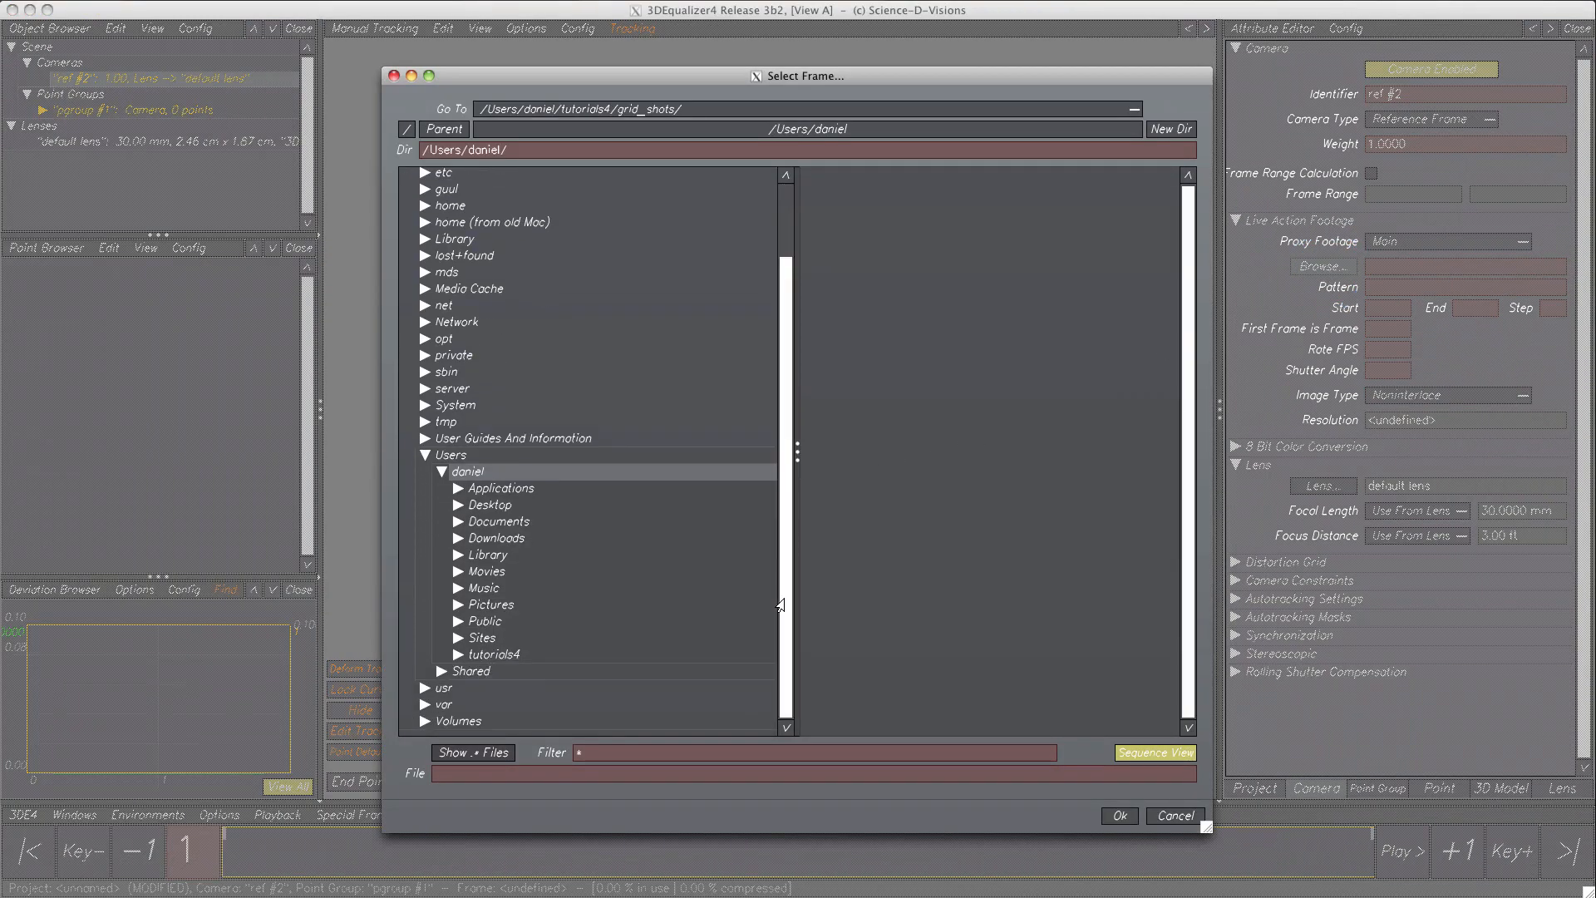
click(457, 654)
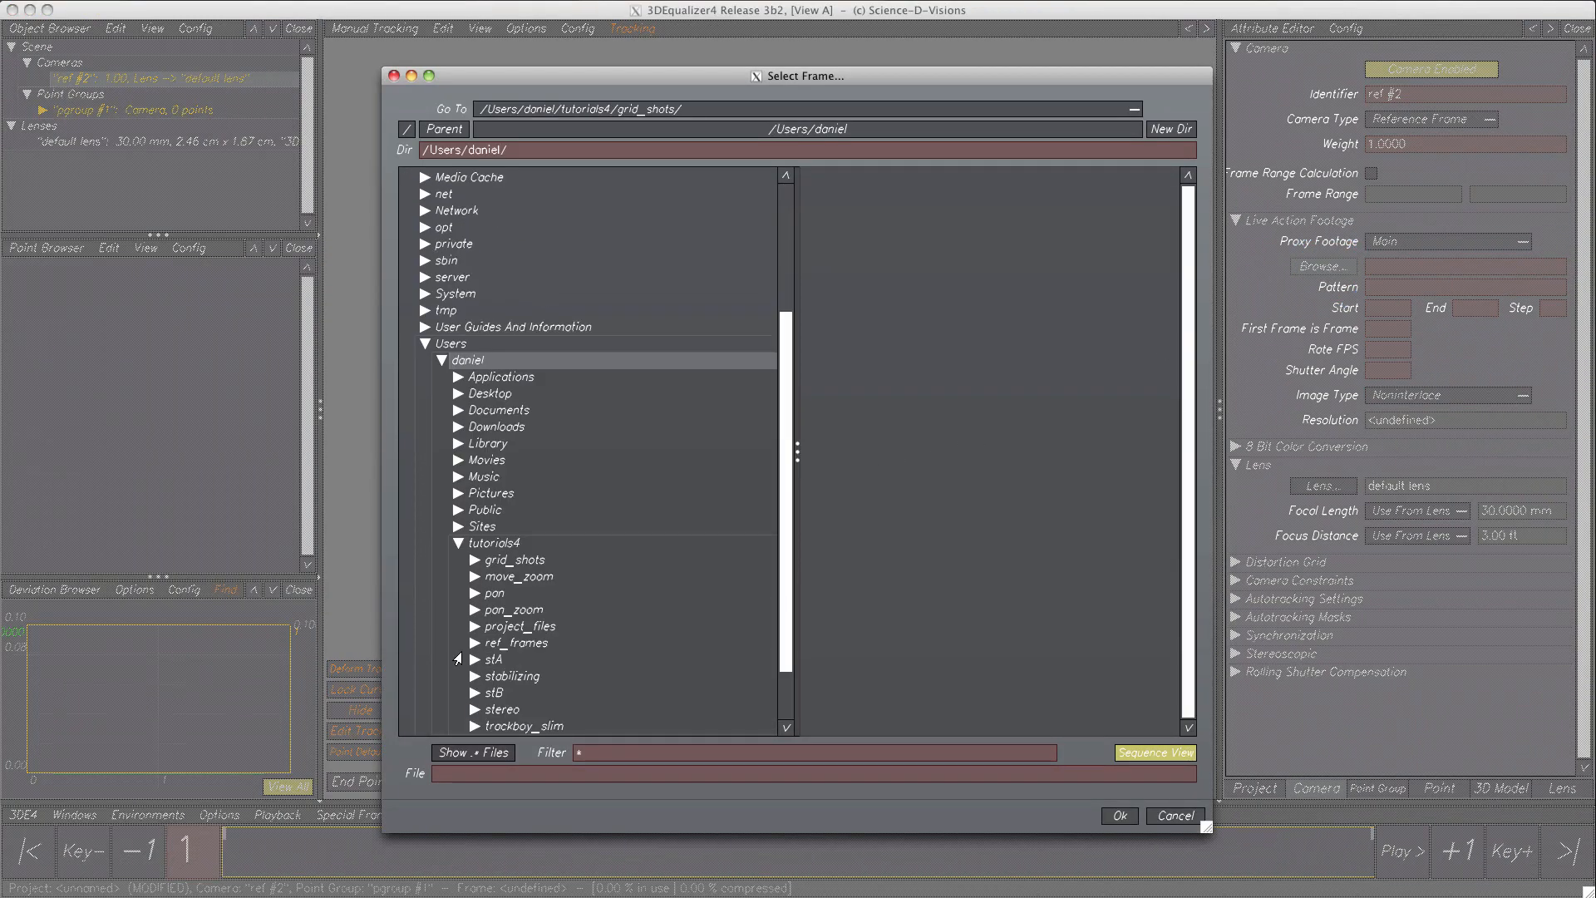
click(512, 560)
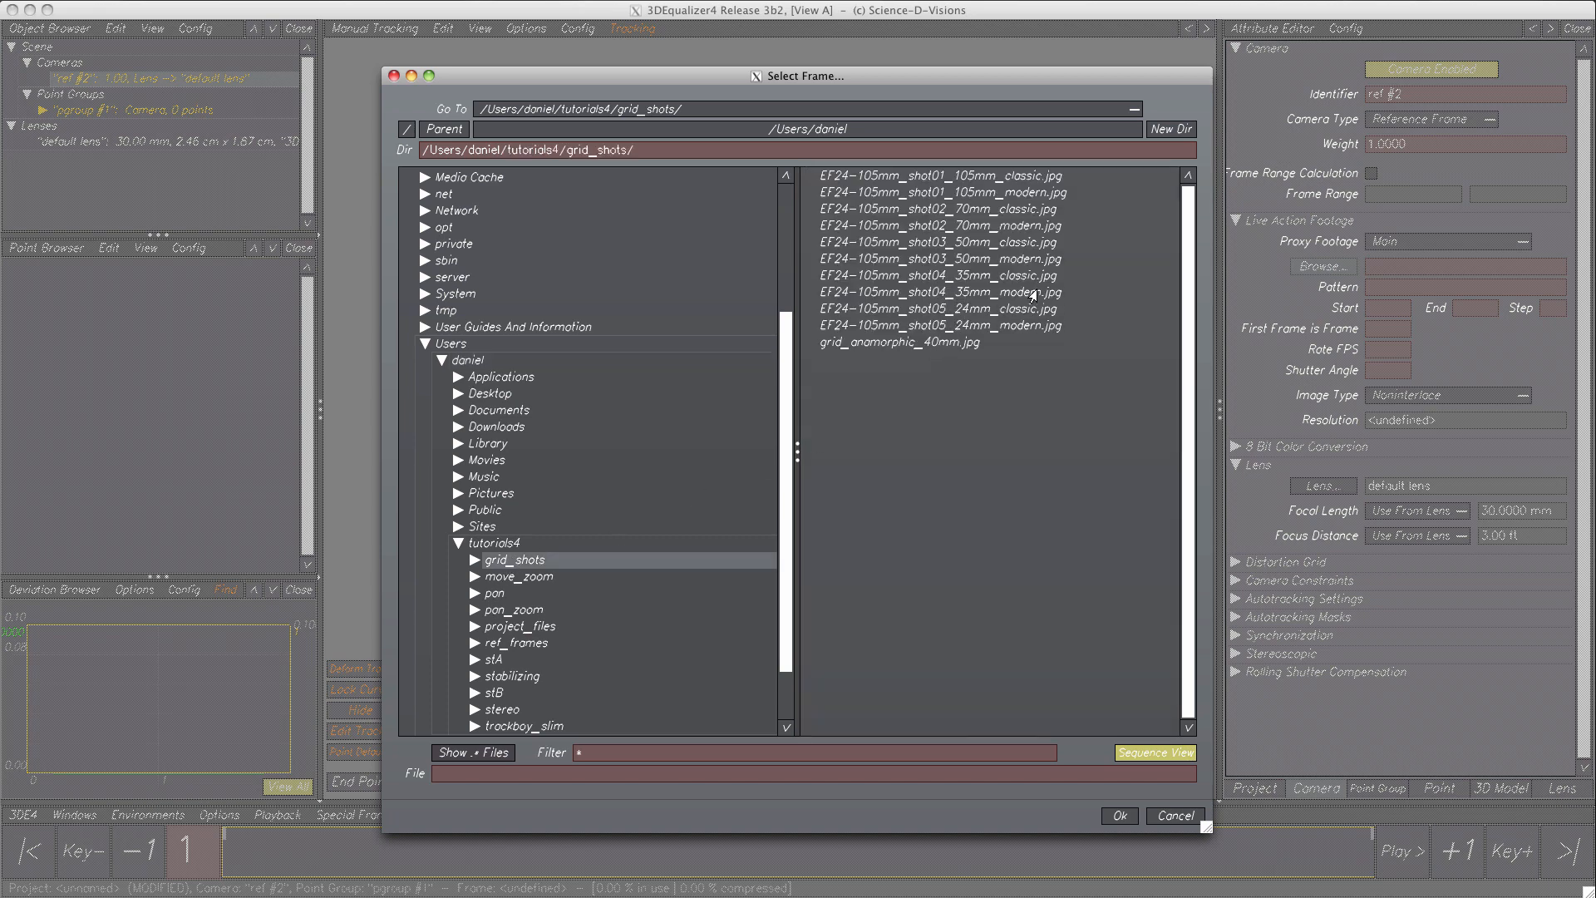
click(1015, 314)
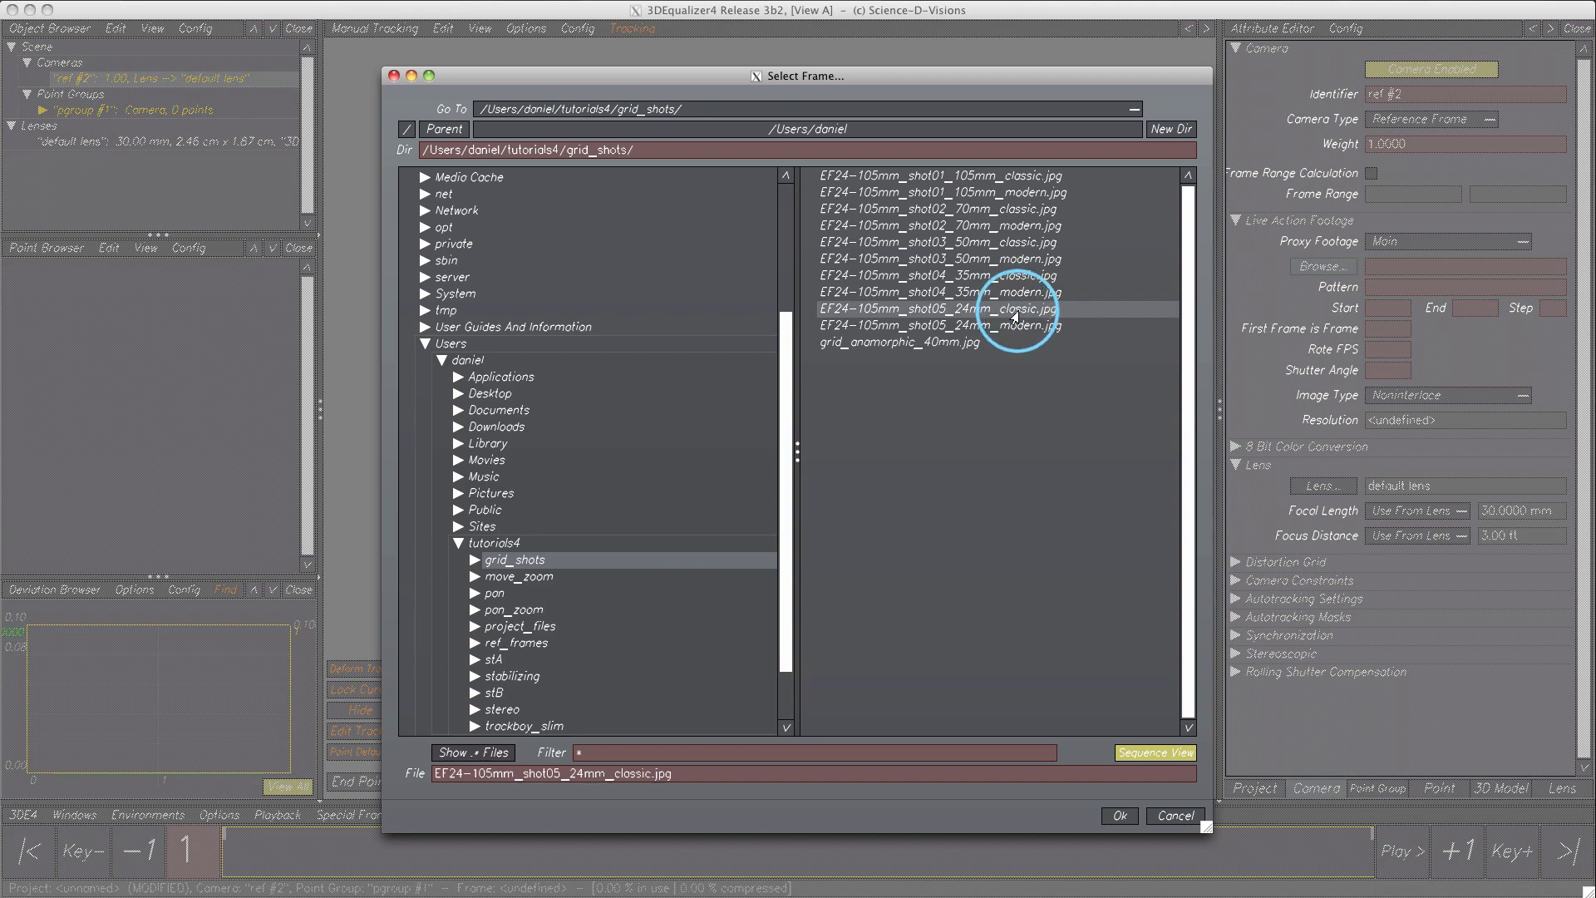
click(1110, 818)
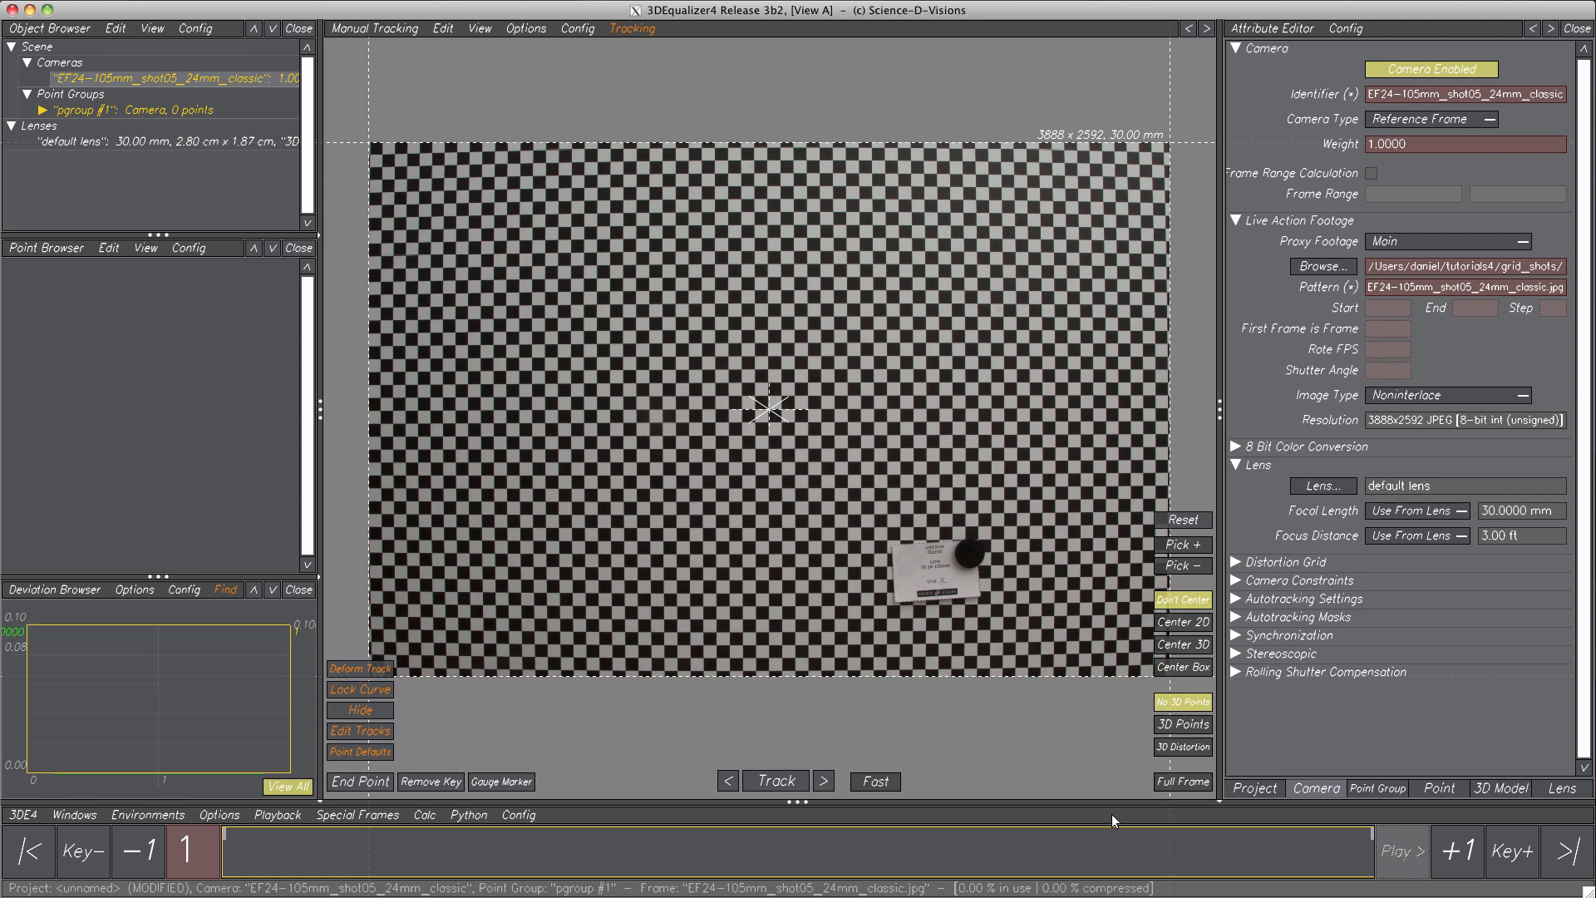
- Show the distortion grid, set its grid color to Cyan and its matrix snapping mode to Checkerboard
key(F3)
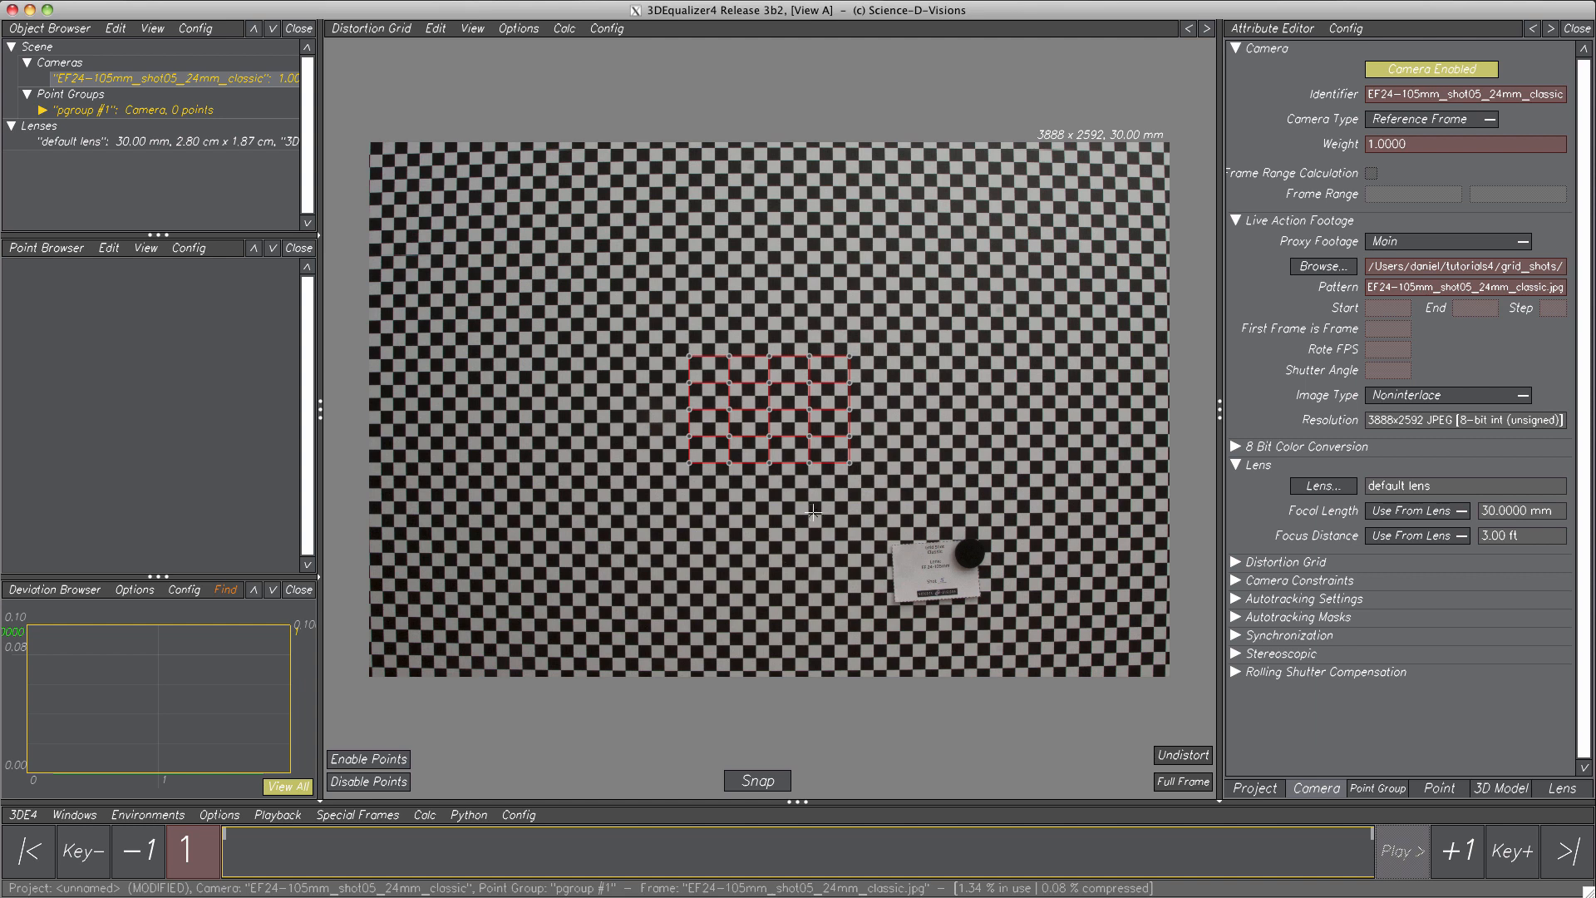
click(1235, 563)
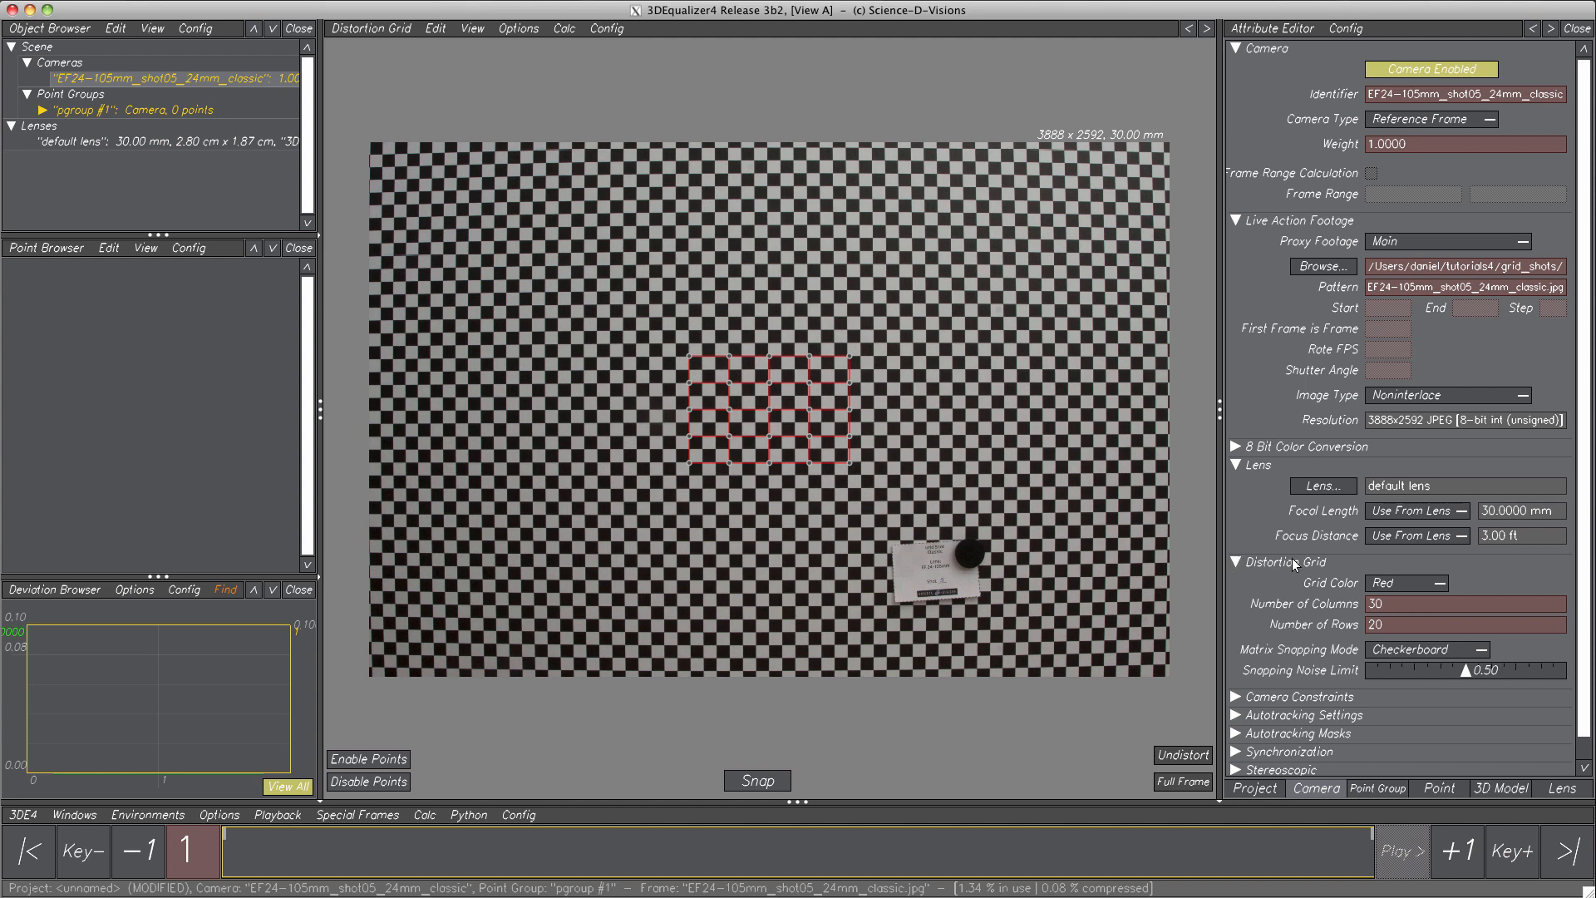
click(1410, 583)
click(1416, 631)
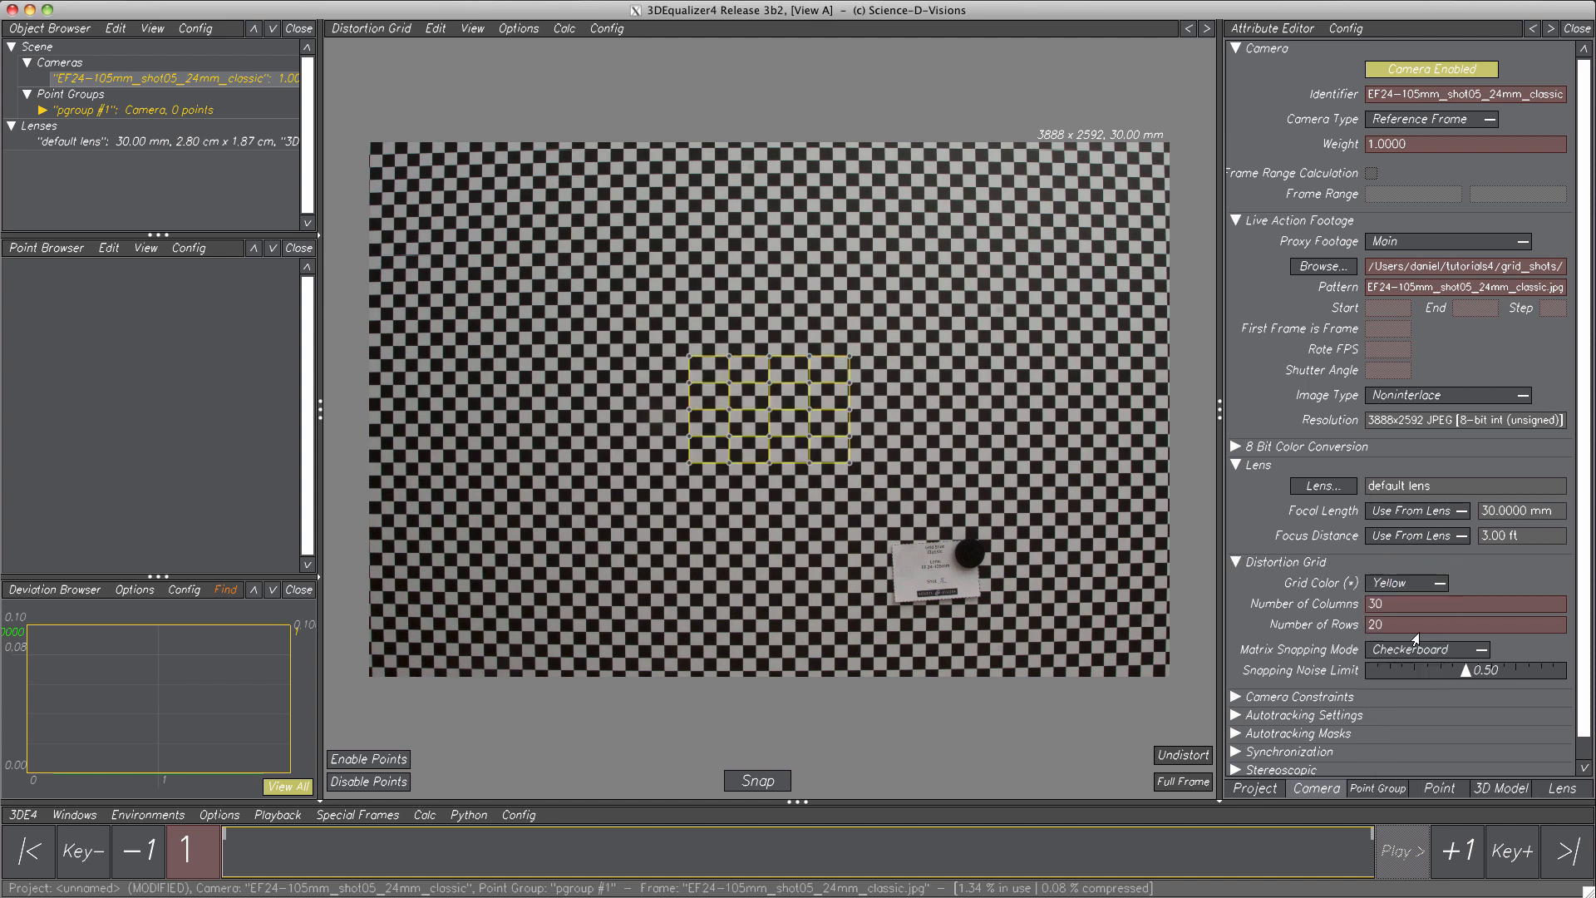
click(1417, 581)
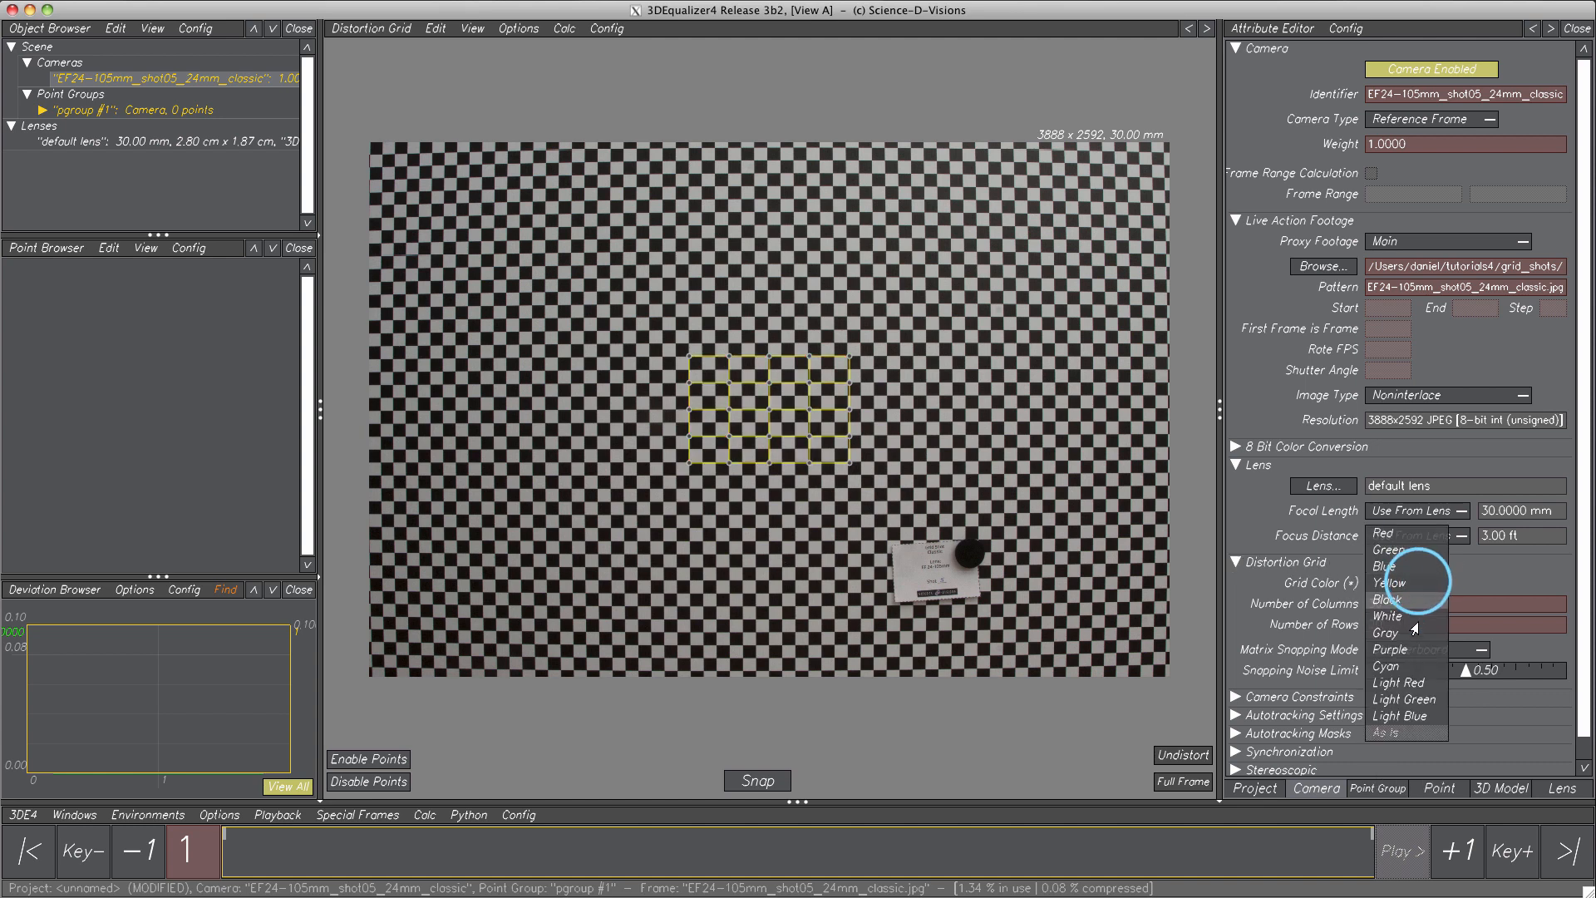
click(1410, 672)
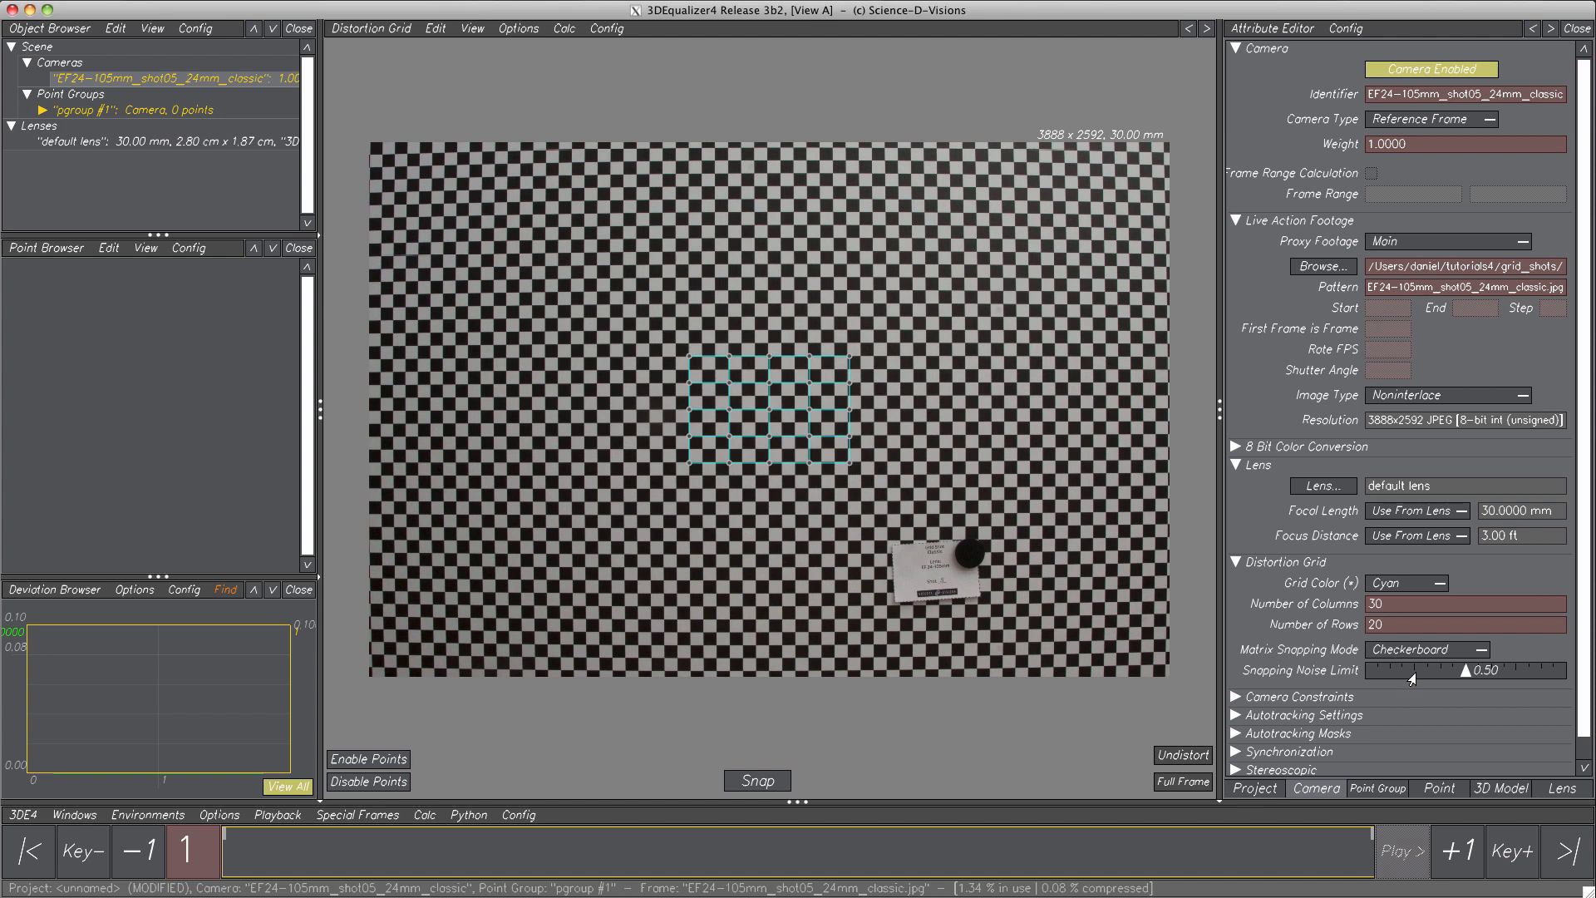
click(1466, 659)
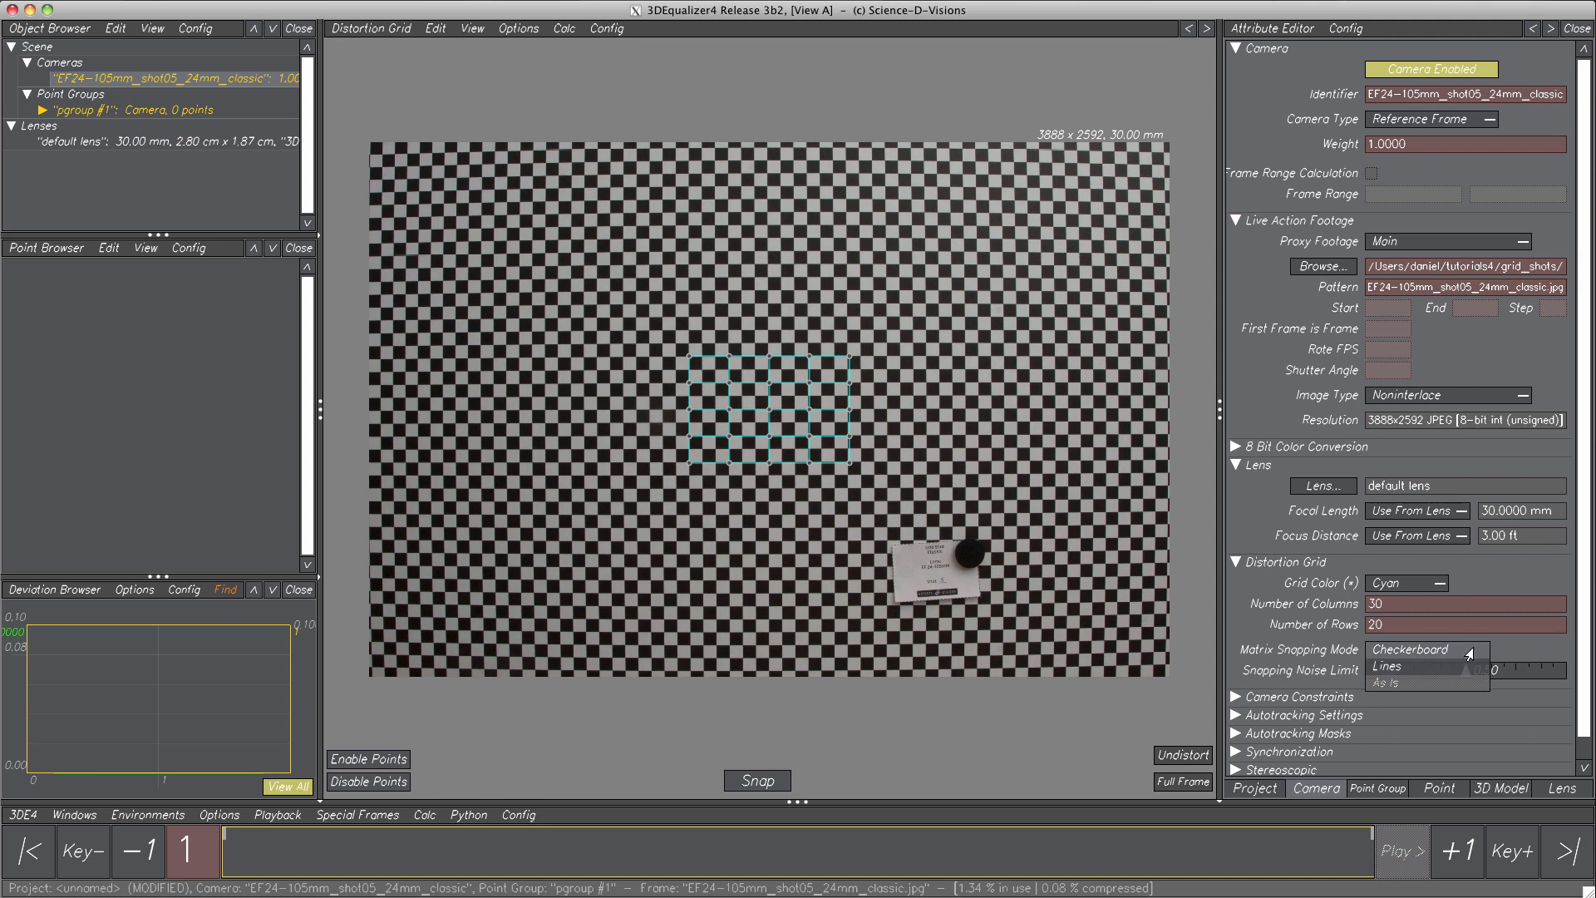
click(1469, 653)
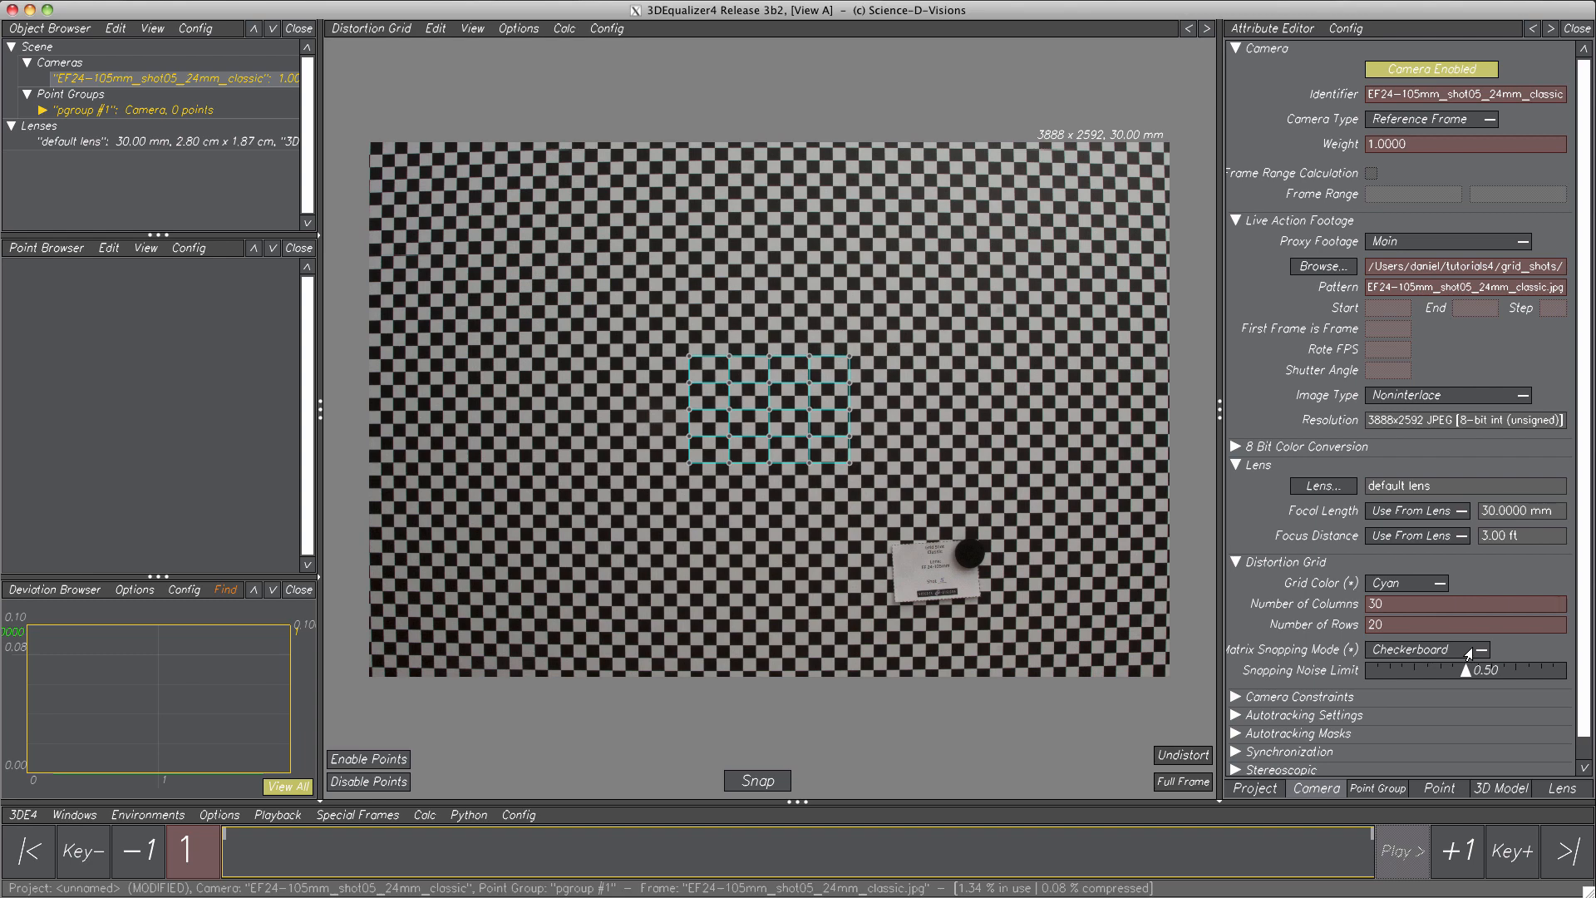
- Move the distortion grid's lower-right corner point onto the nearest checkerboard corner
ctrl+right_drag(829, 447, 962, 699)
ctrl+middle_drag(958, 692, 891, 657)
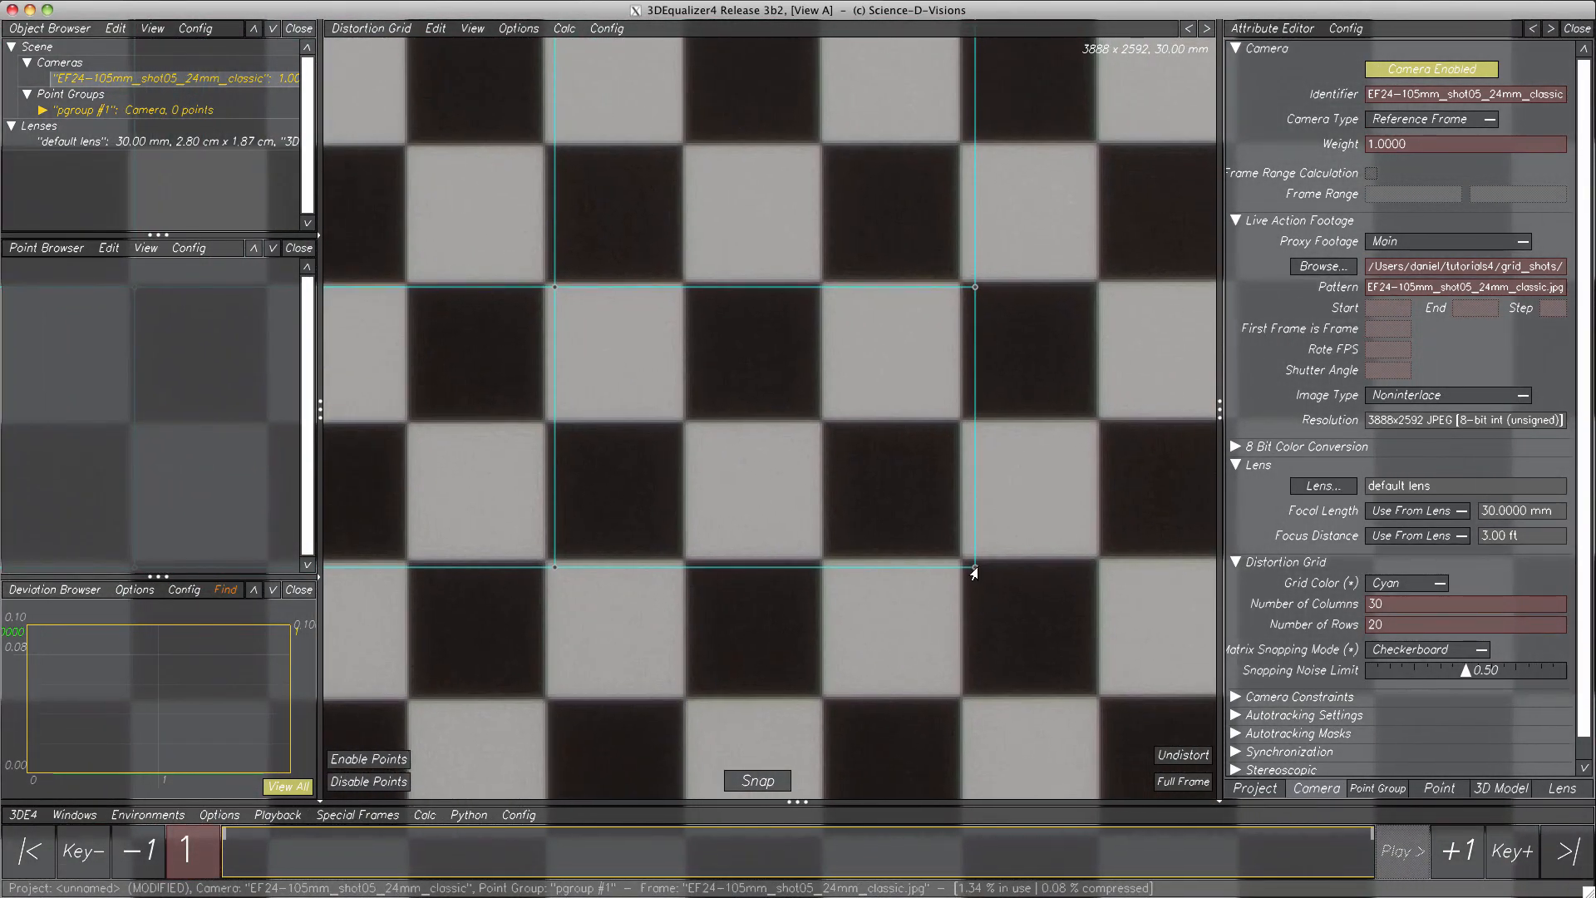
drag(975, 567, 873, 501)
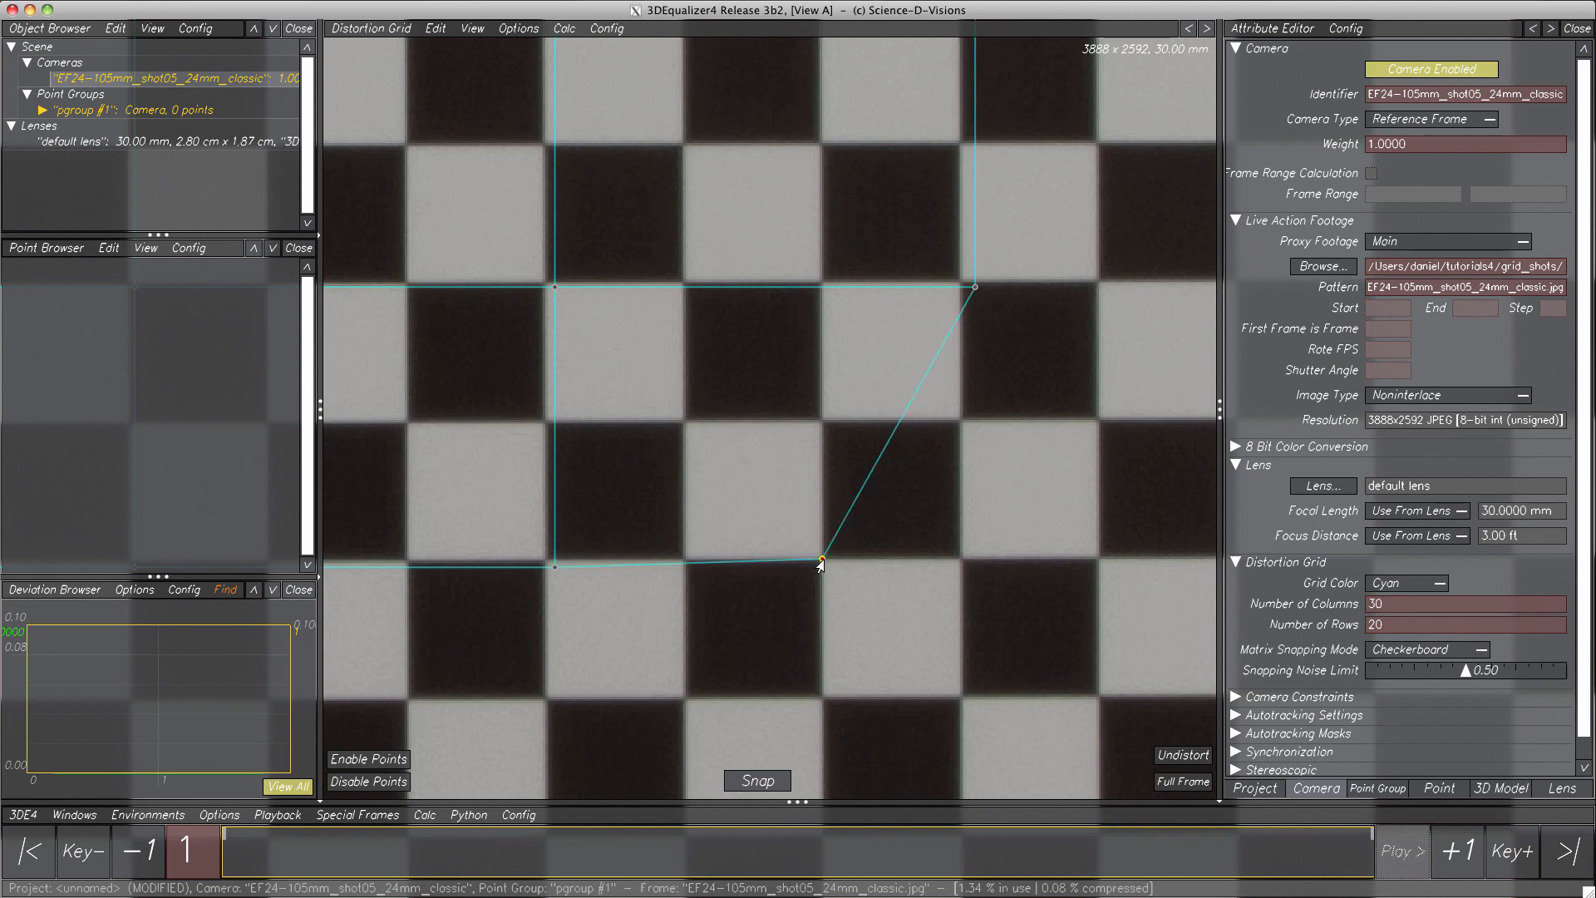
drag(822, 558, 888, 480)
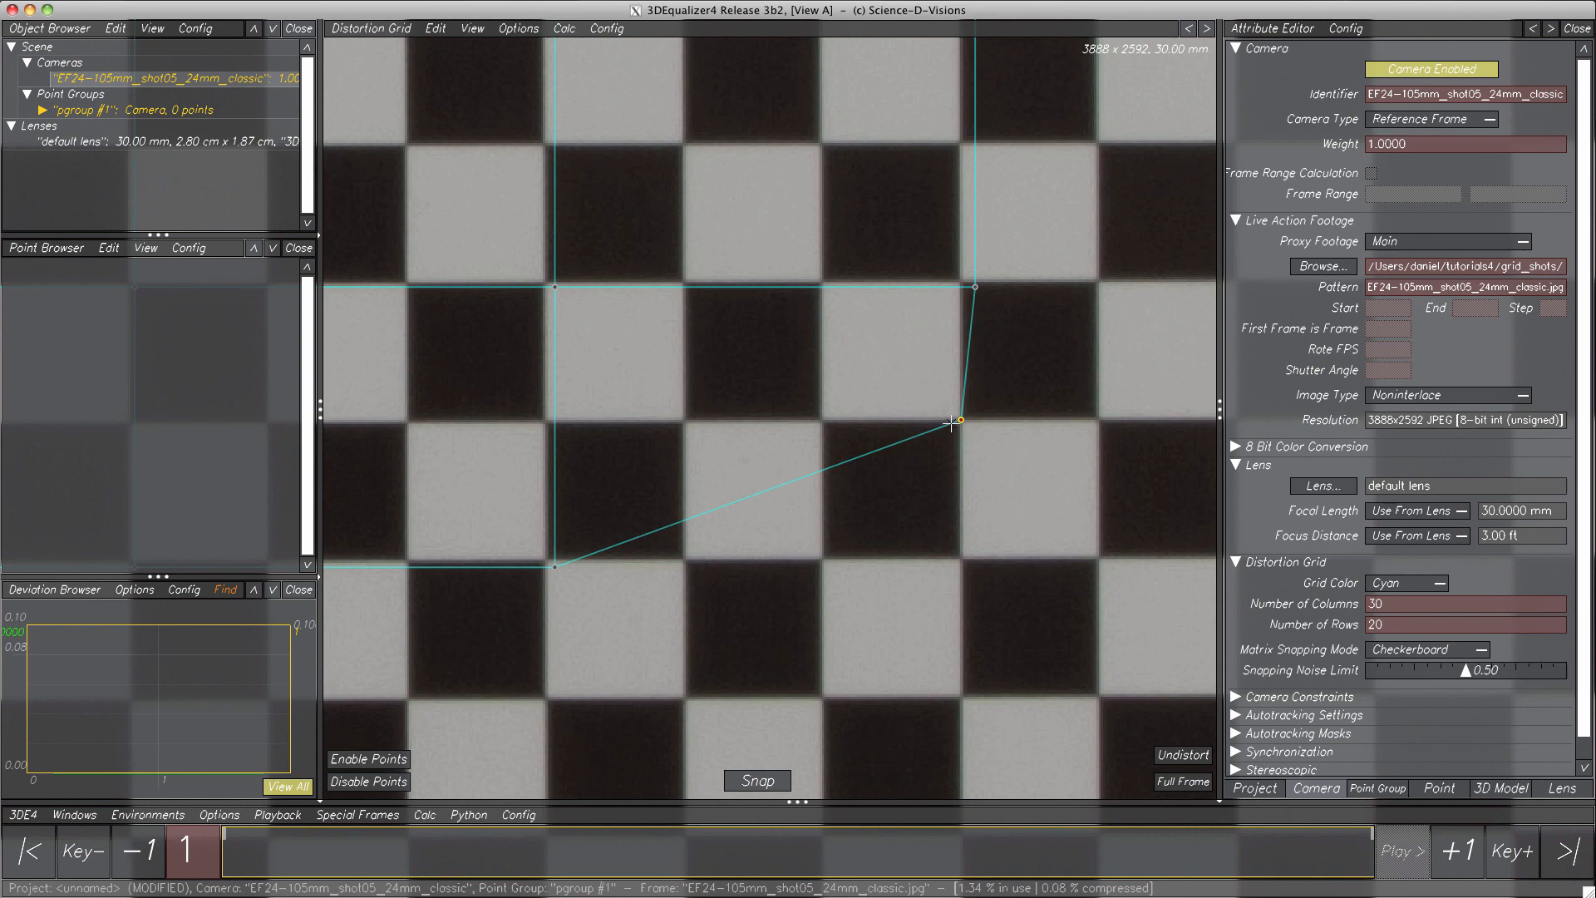
drag(958, 420, 923, 510)
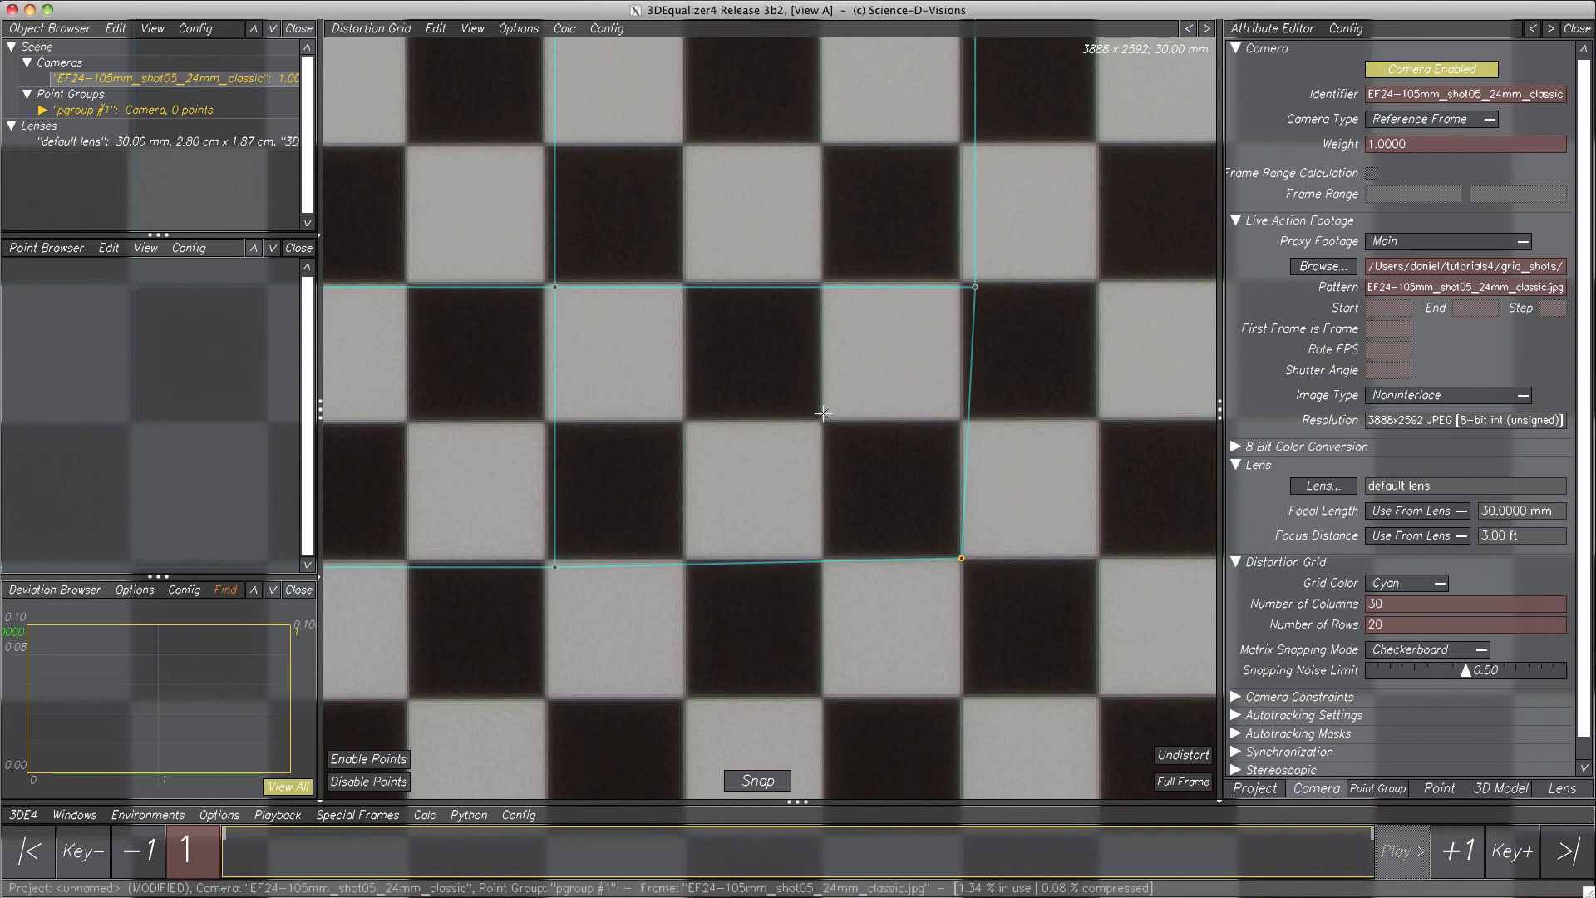
- Place the two points adjacent to the lower-right one on corners of the same checker square and snap the remaining grid points
drag(554, 567, 822, 559)
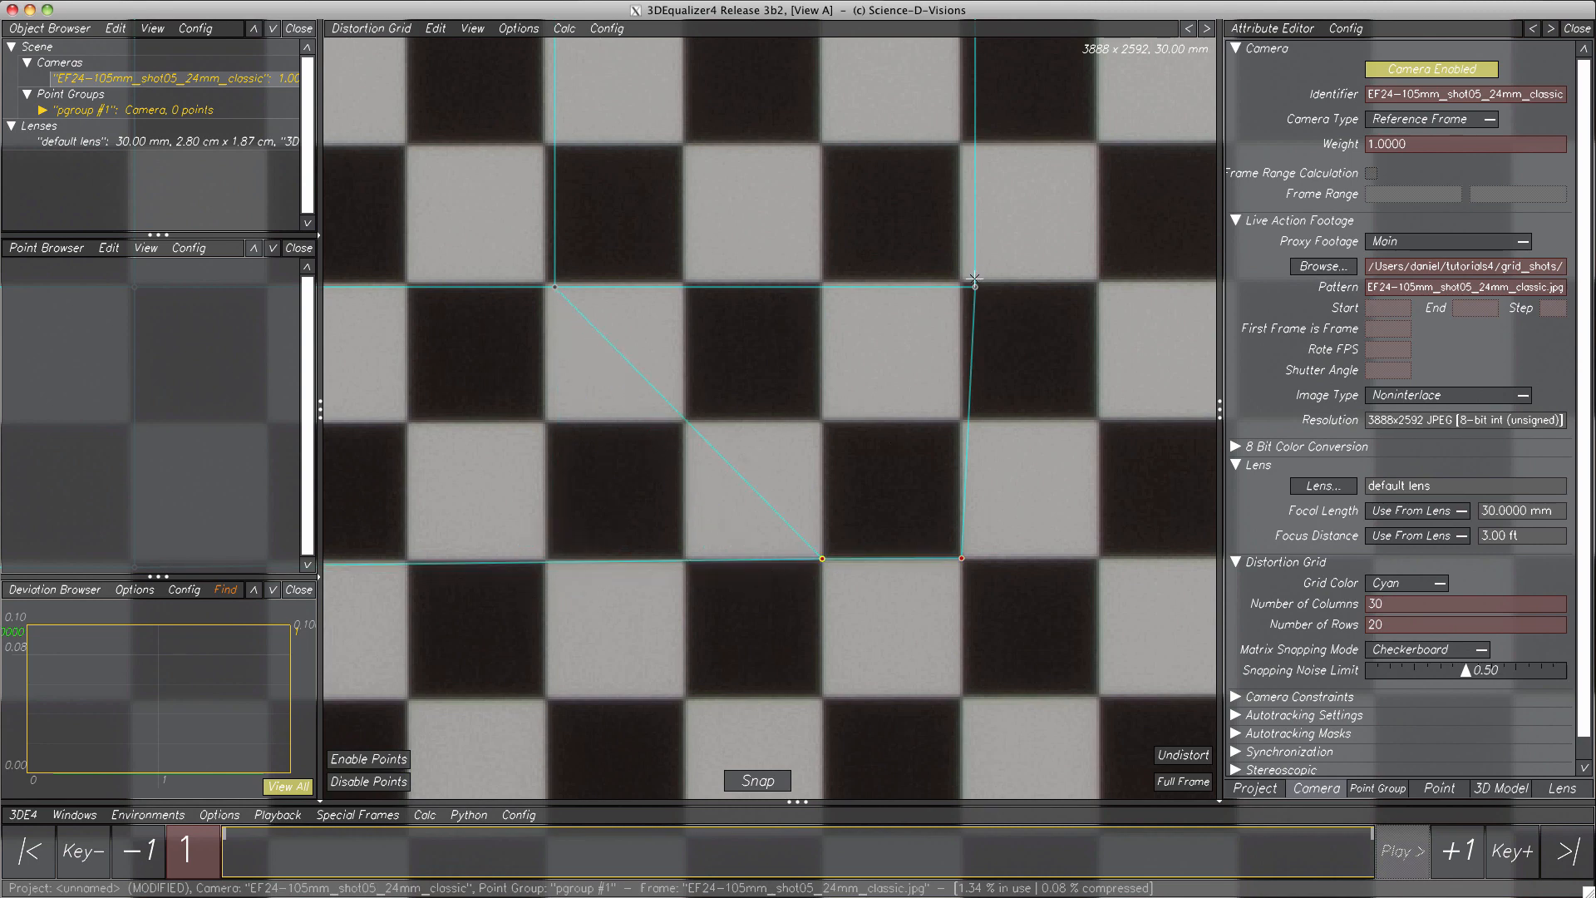
drag(970, 303, 961, 418)
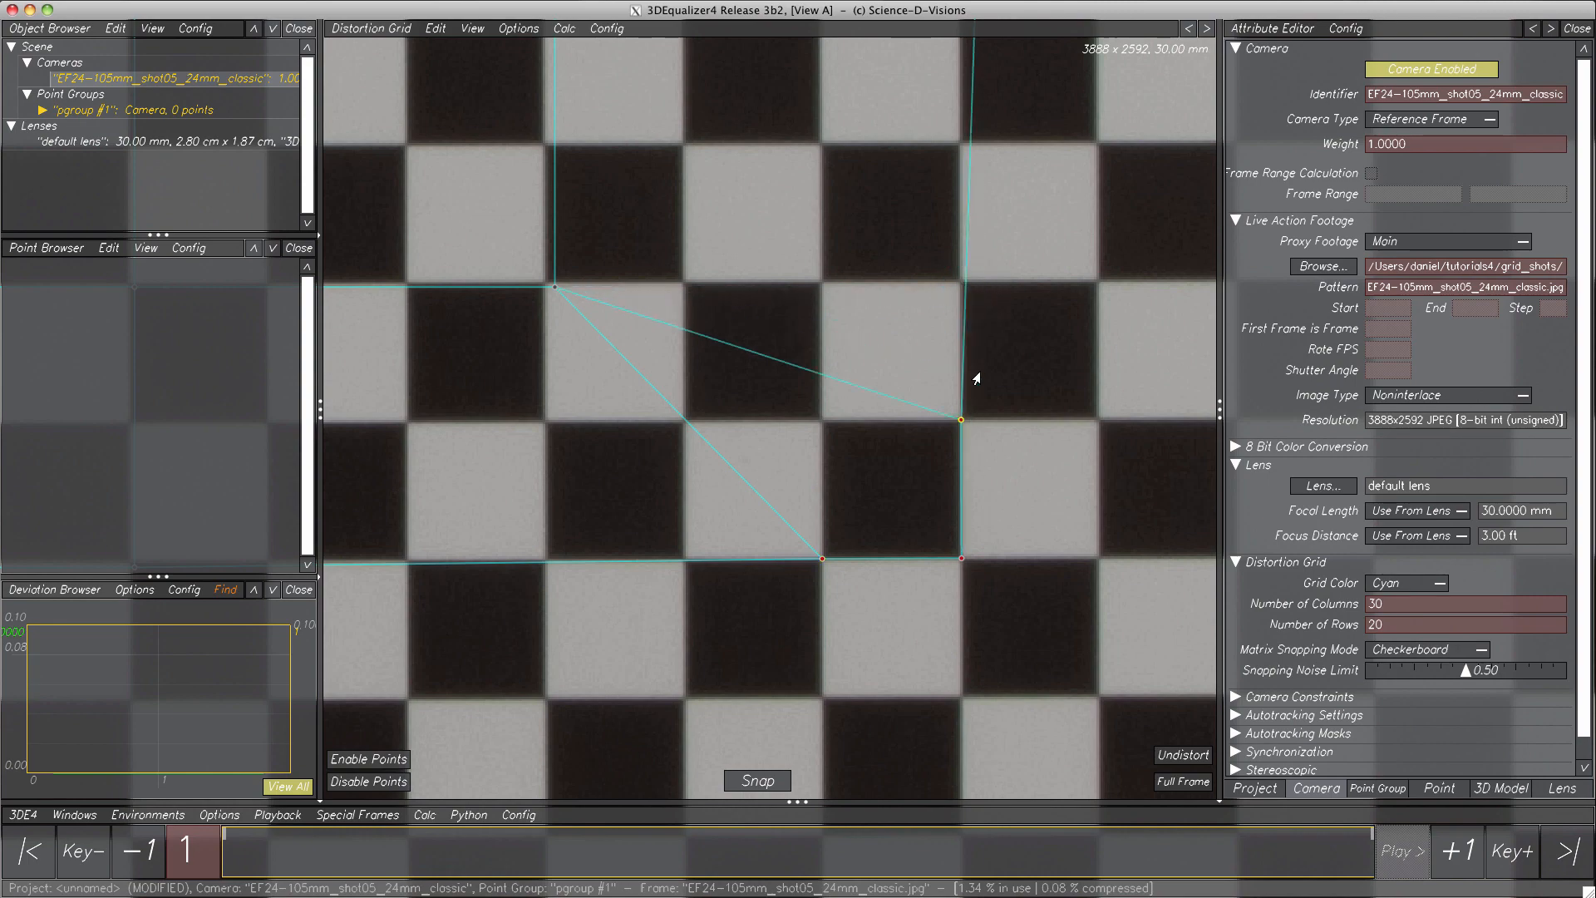
scroll(768, 409, down, 3)
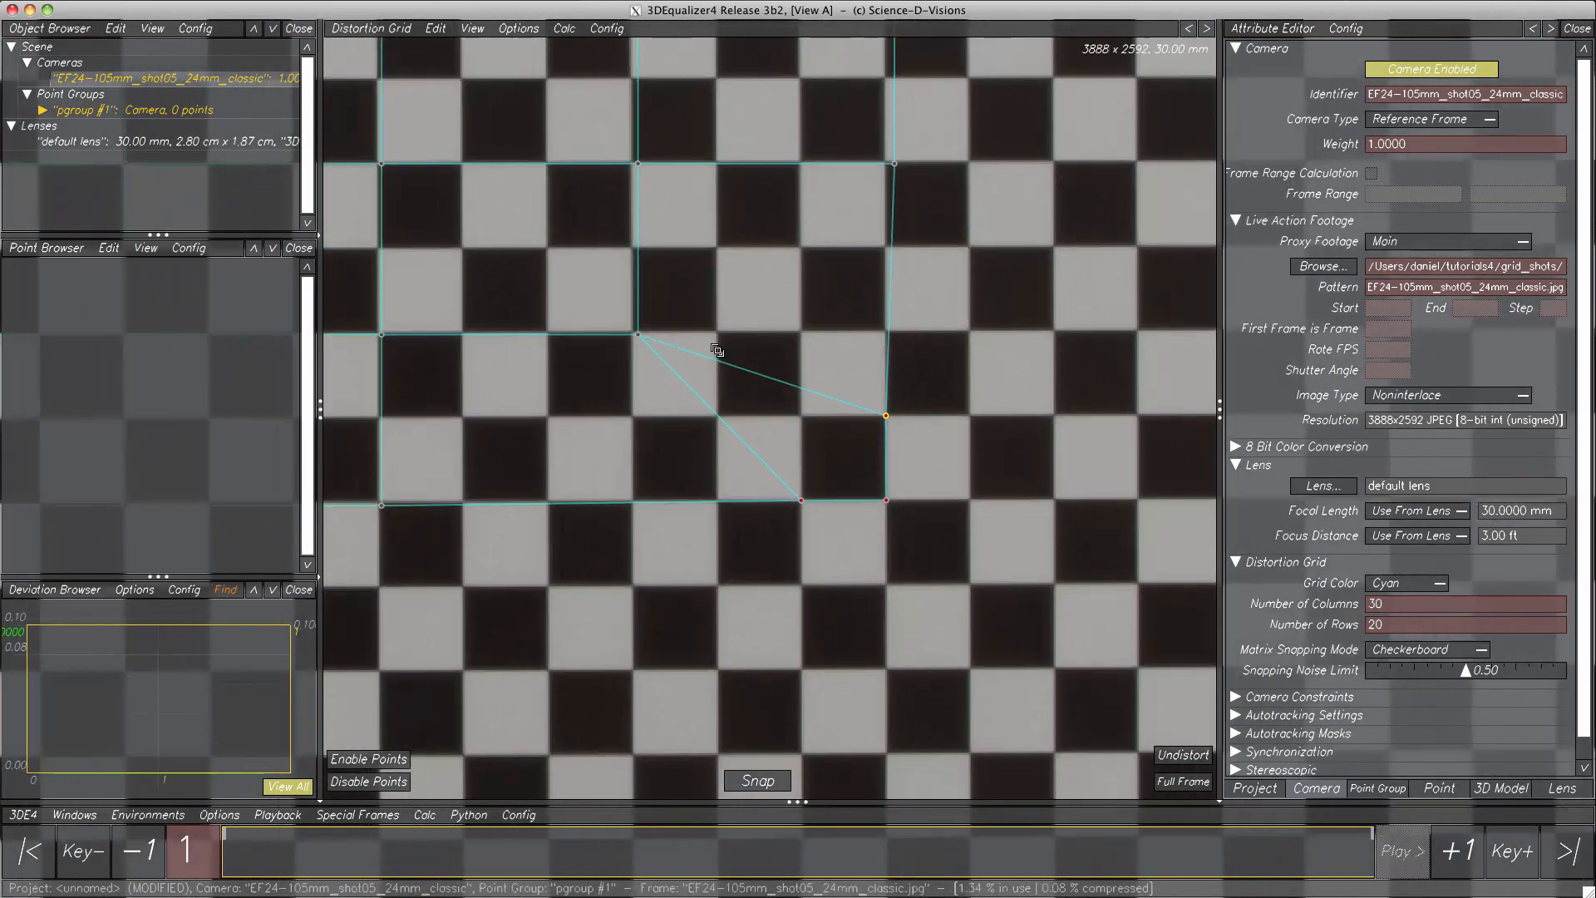
scroll(716, 350, down, 2)
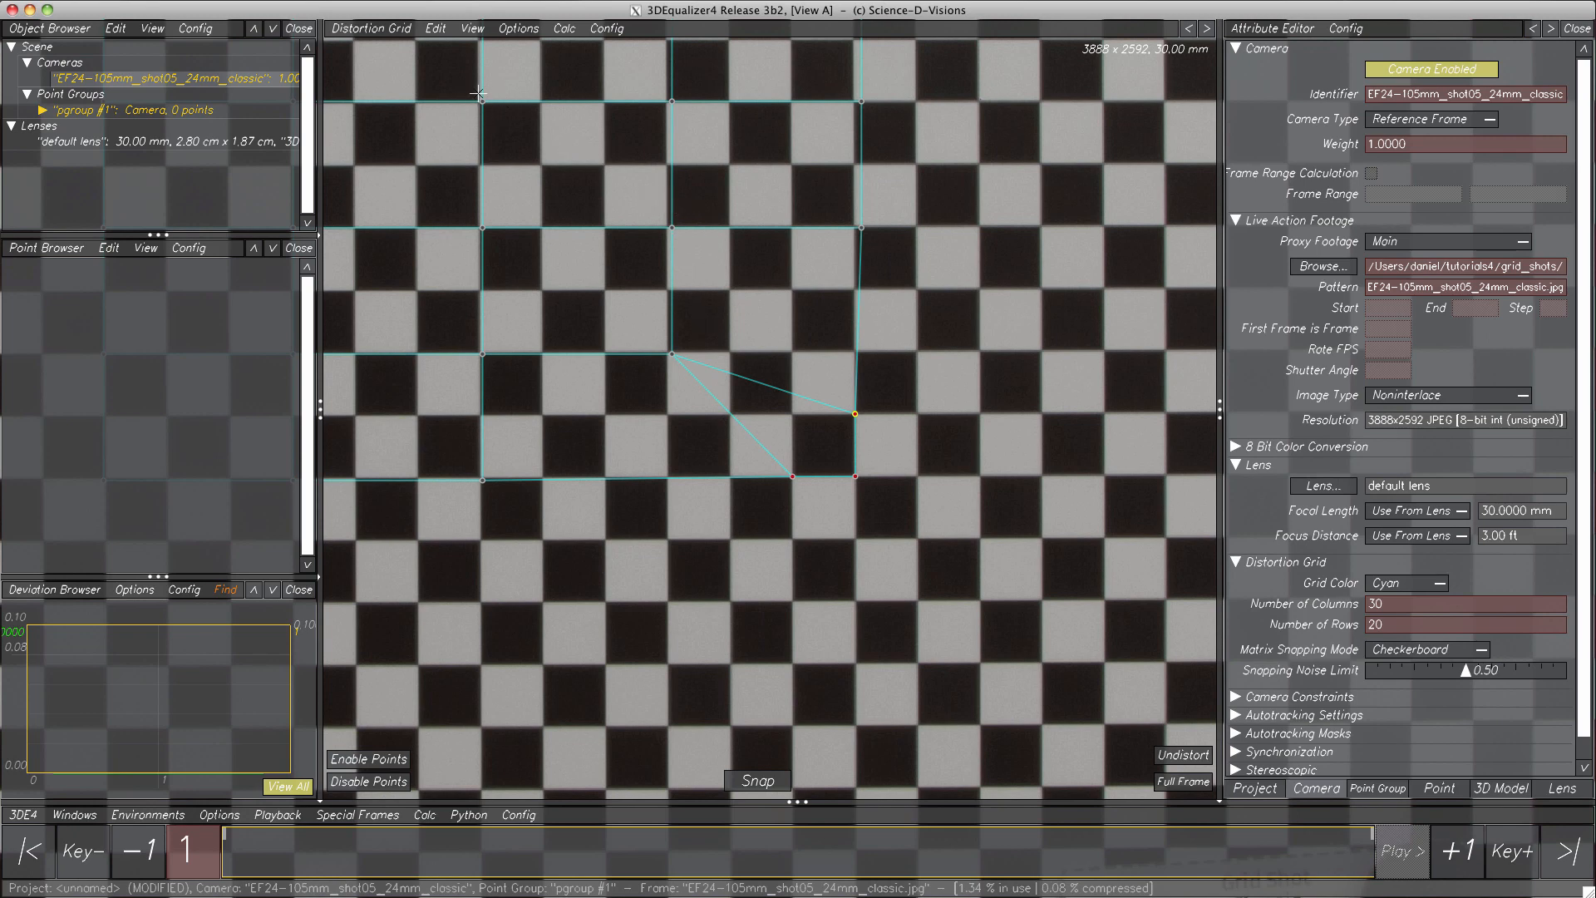
click(758, 782)
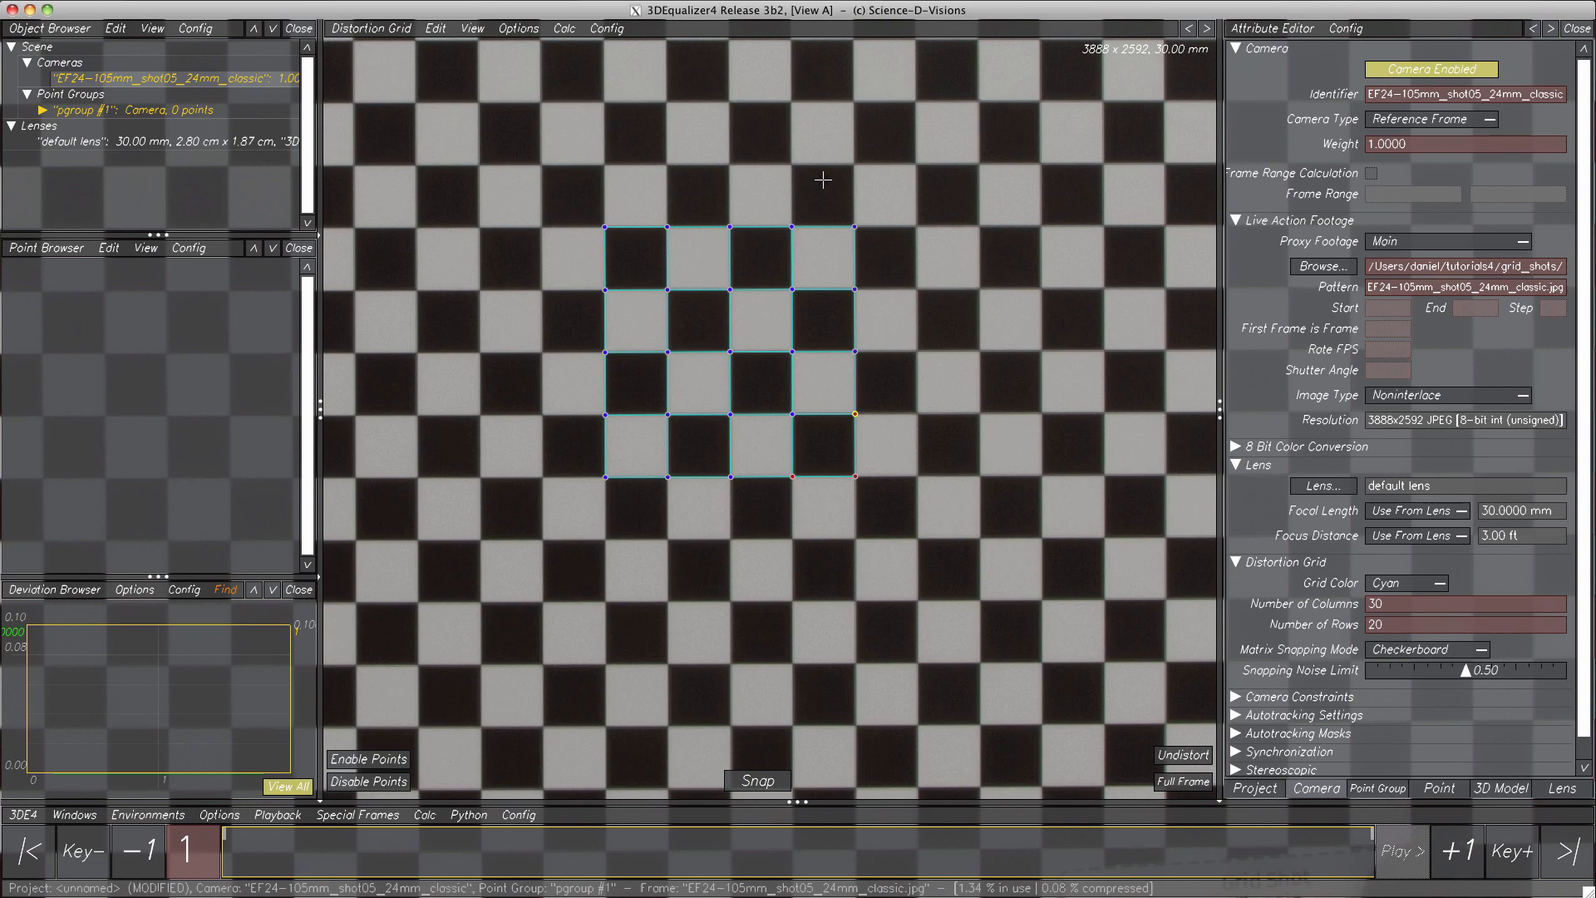
- Extend the distortion grid by three lefthand columns, three righthand columns, two top rows and one bottom row
key(f)
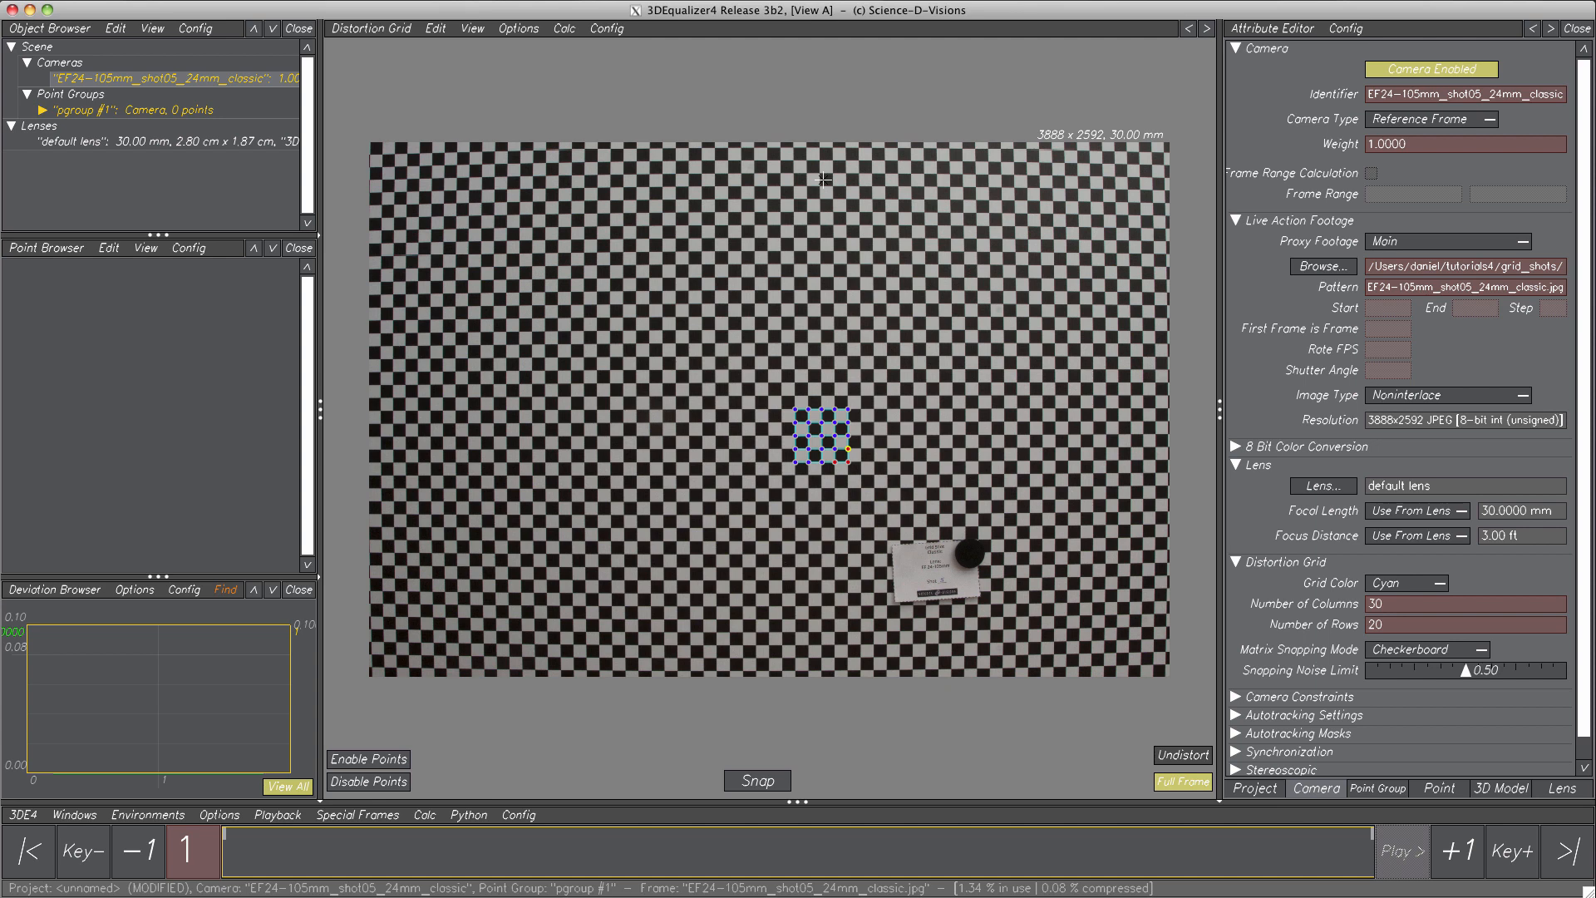
click(434, 31)
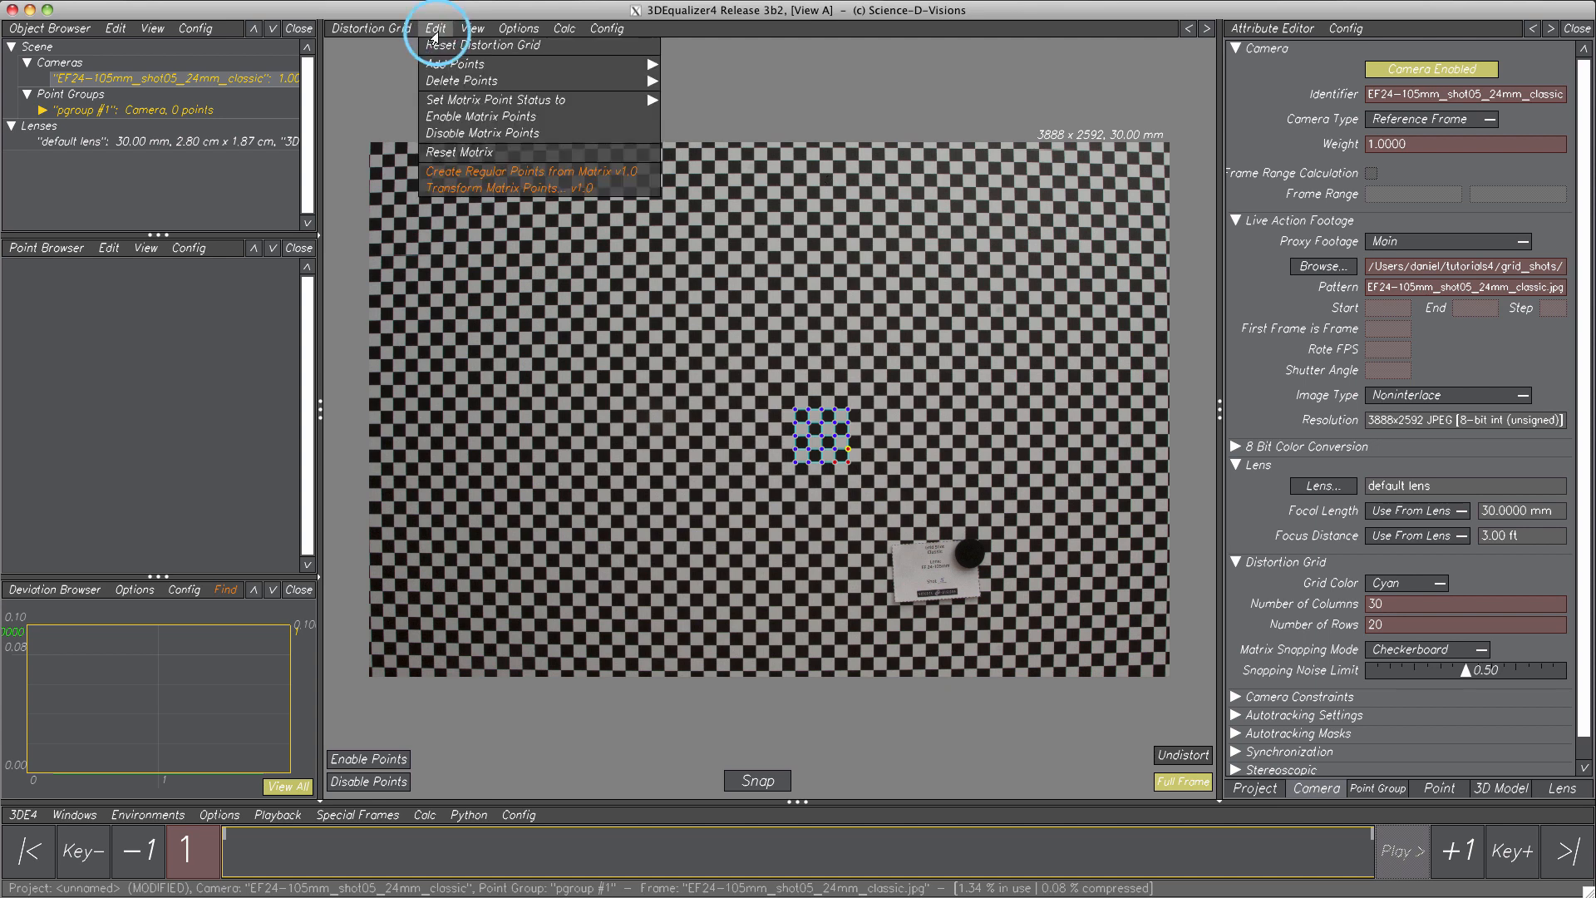
click(434, 65)
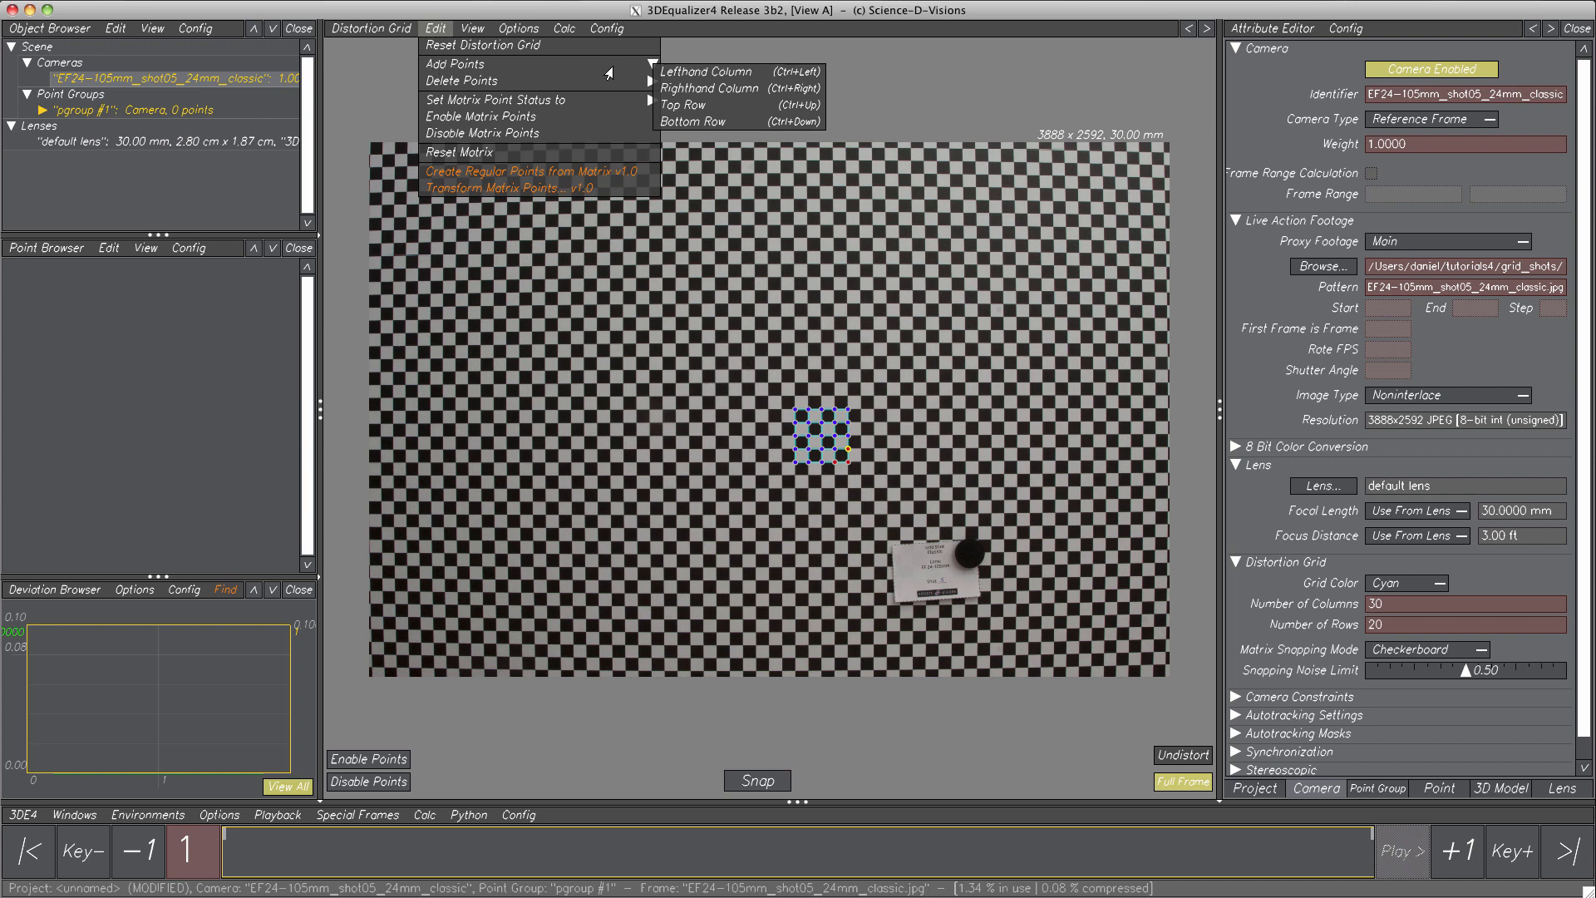
click(718, 69)
click(719, 69)
click(718, 69)
click(718, 85)
click(718, 84)
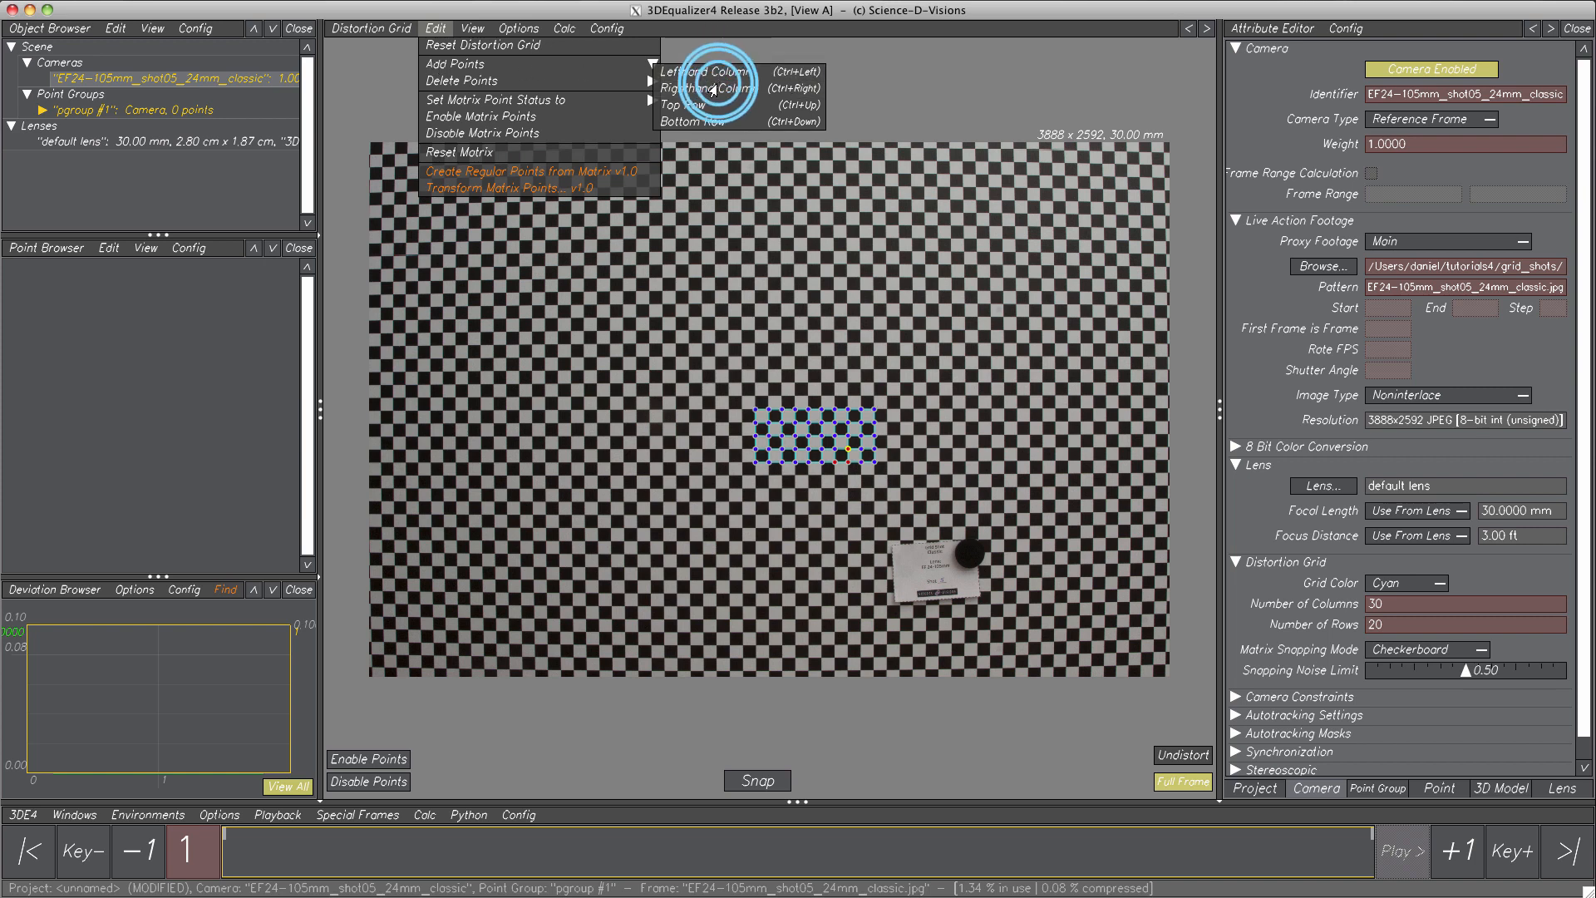
click(718, 85)
click(702, 104)
click(698, 104)
click(697, 121)
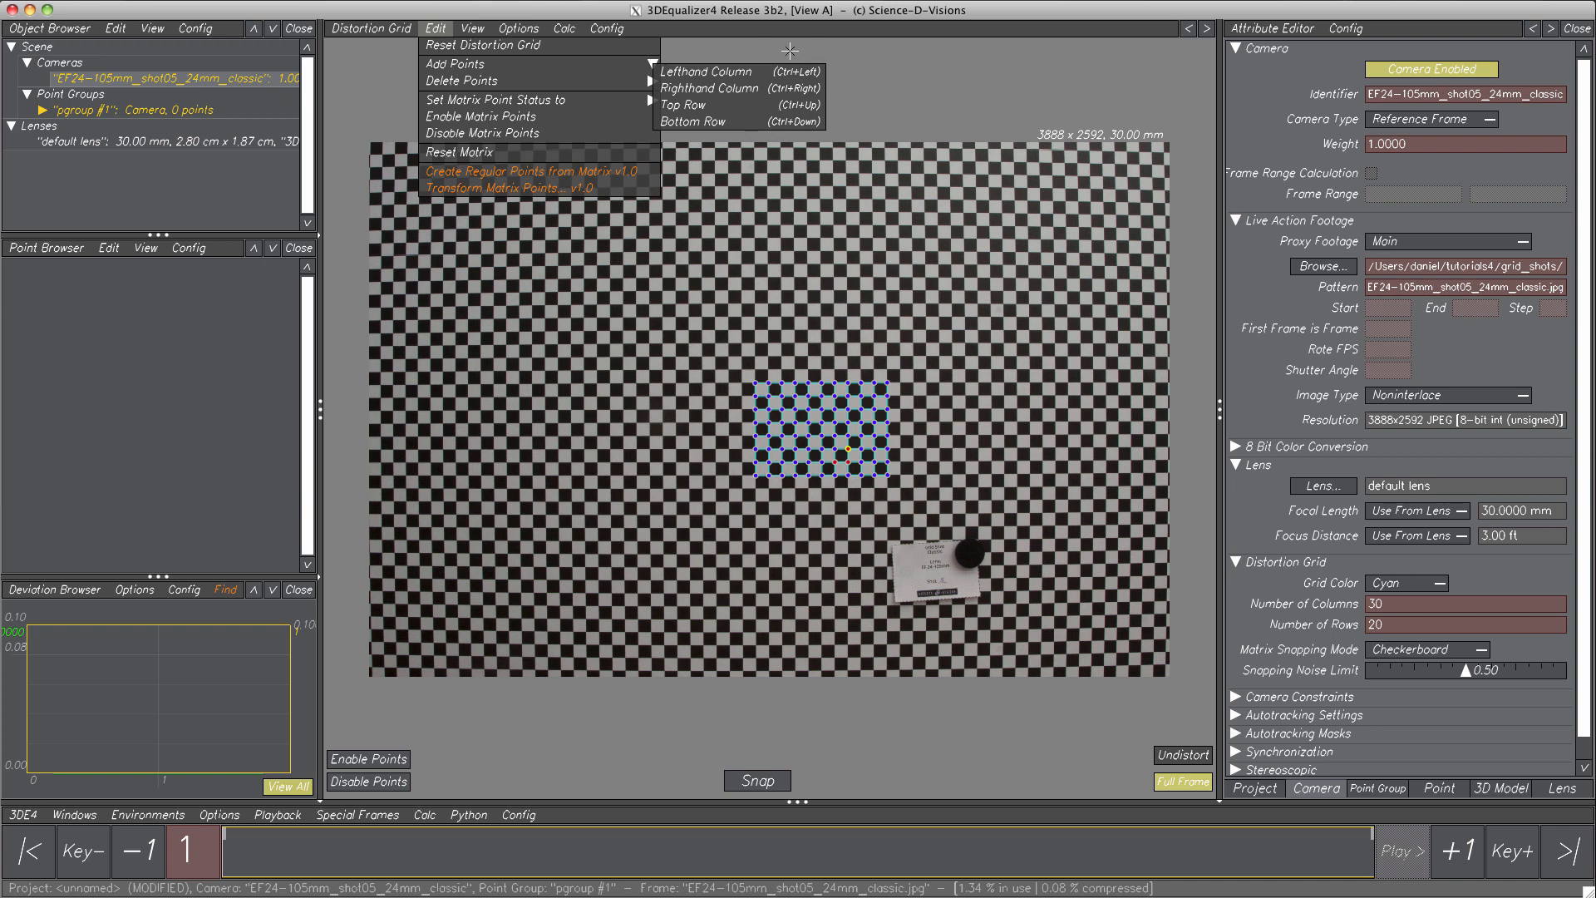
click(438, 30)
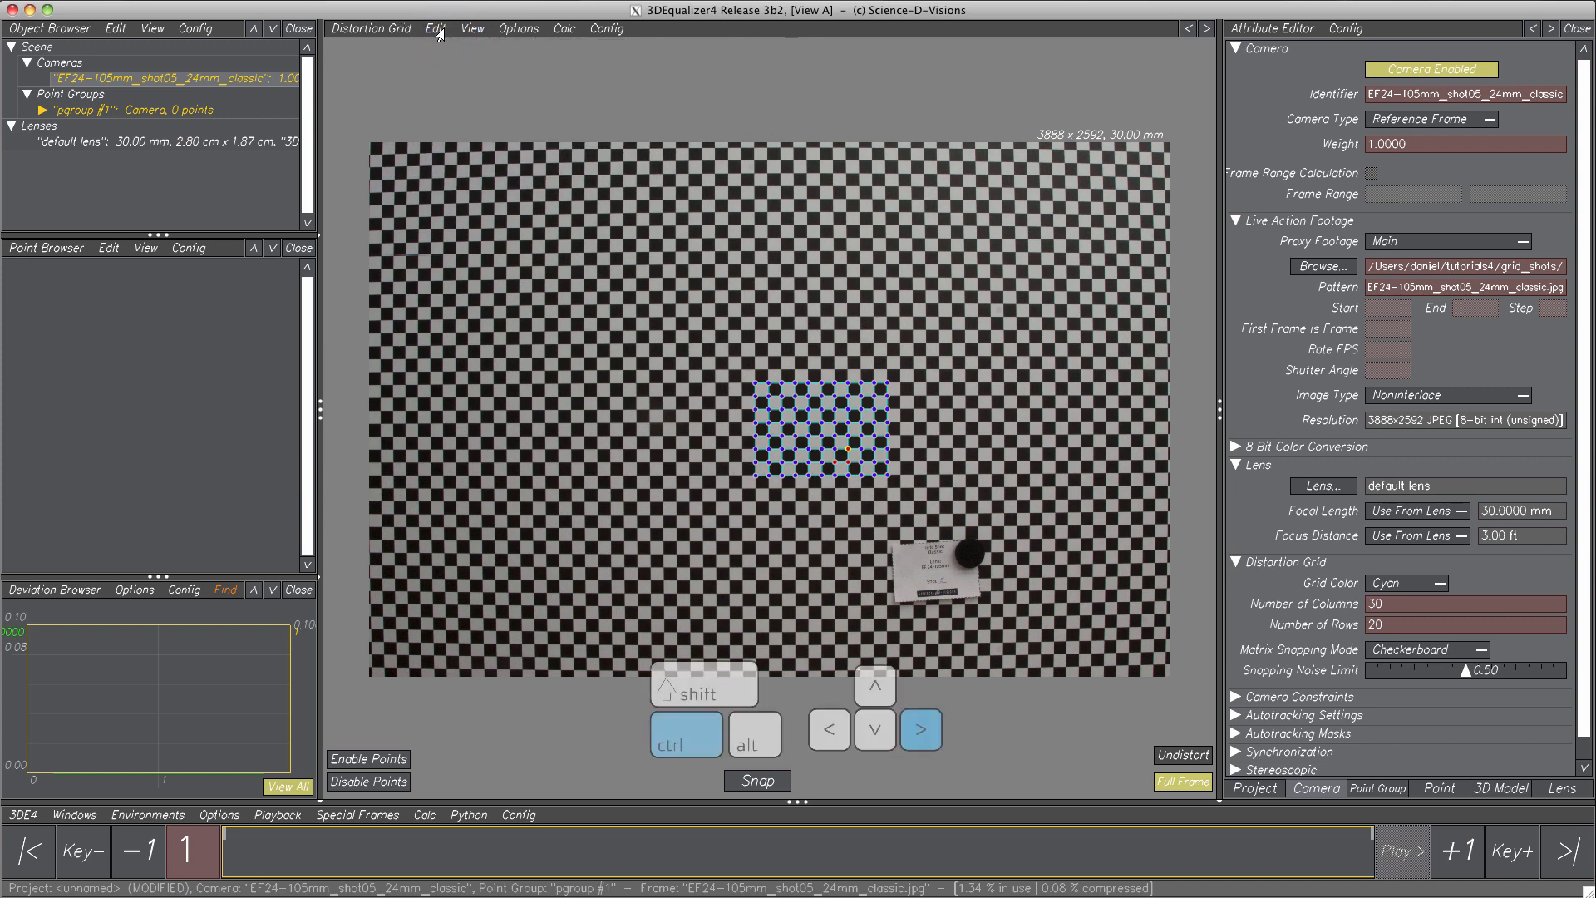
- Add righthand columns to the distortion grid until it extends past the image's right edge
key(ctrl+Right)
key(ctrl+Right)
key(ctrl+Right)
key(ctrl+Right)
key(ctrl+Right)
key(ctrl+Right)
key(ctrl+Right)
key(ctrl+Right)
key(ctrl+Right)
key(ctrl+Right)
key(ctrl+Right)
key(ctrl+Right)
key(ctrl+Right)
key(ctrl+Right)
key(ctrl+Right)
key(ctrl+Right)
key(ctrl+Right)
key(ctrl+Right)
key(ctrl+Right)
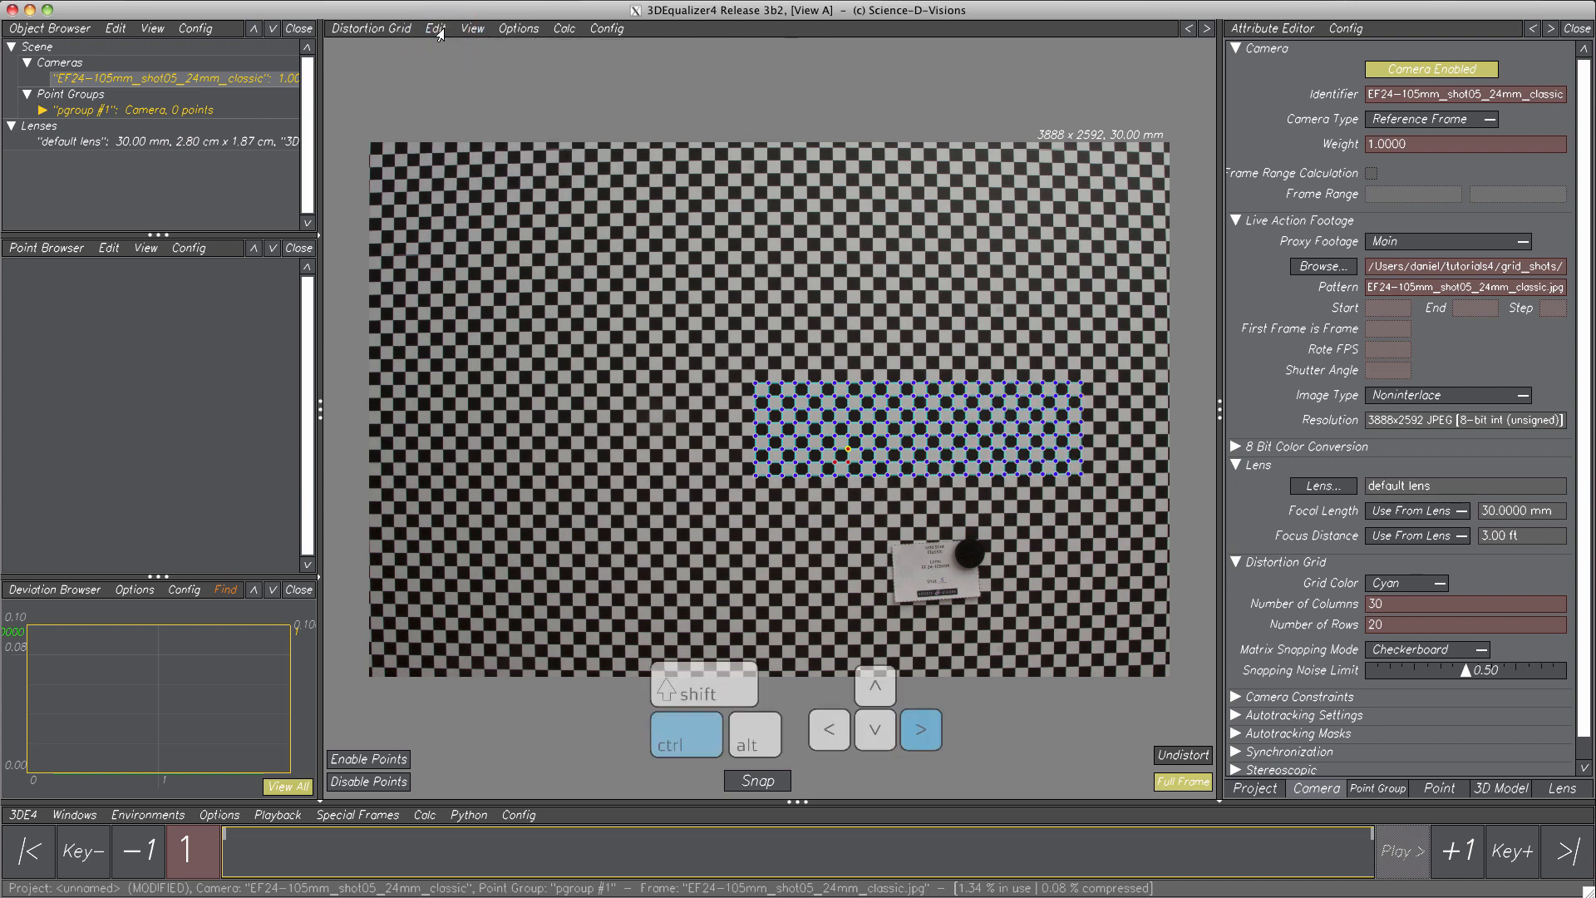
key(ctrl+Right)
key(ctrl+Right)
key(ctrl+Right)
- Add lefthand columns to the distortion grid until it extends past the image's left edge
key(ctrl+Left)
key(ctrl+Left)
key(ctrl+Left)
key(ctrl+Left)
key(ctrl+Left)
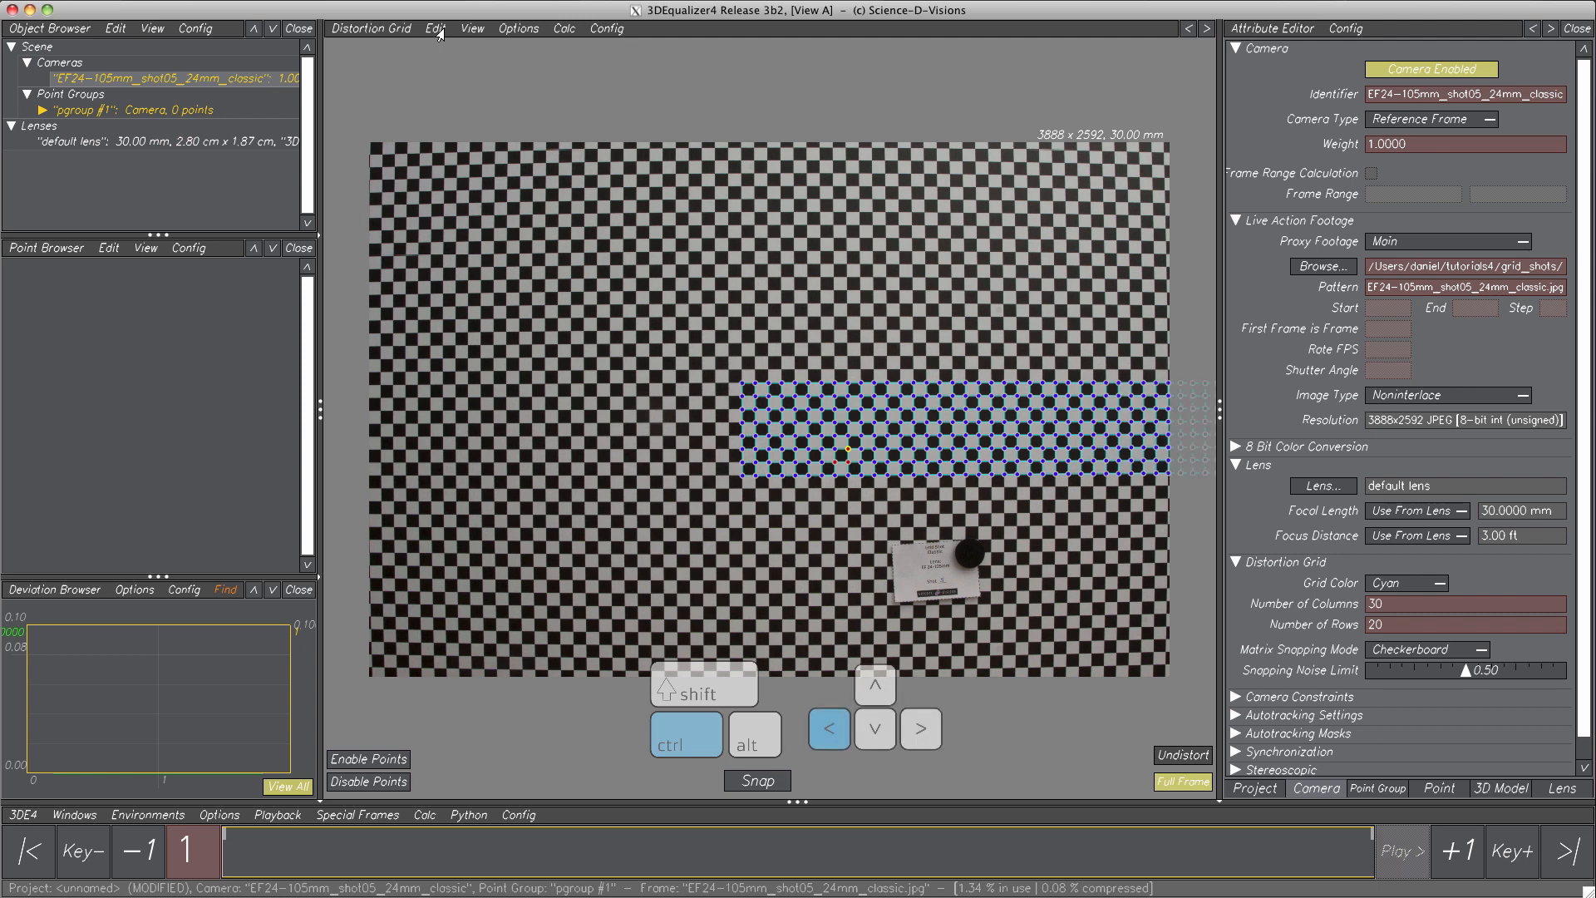
key(ctrl+Left)
key(ctrl+Left)
key(ctrl+Left)
key(ctrl+Left)
key(ctrl+Left)
key(ctrl+Left)
key(ctrl+Left)
key(ctrl+Left)
key(ctrl+Left)
key(ctrl+Left)
key(ctrl+Left)
key(ctrl+Left)
key(ctrl+Left)
key(ctrl+Left)
key(ctrl+Left)
key(ctrl+Left)
key(ctrl+Left)
key(ctrl+Left)
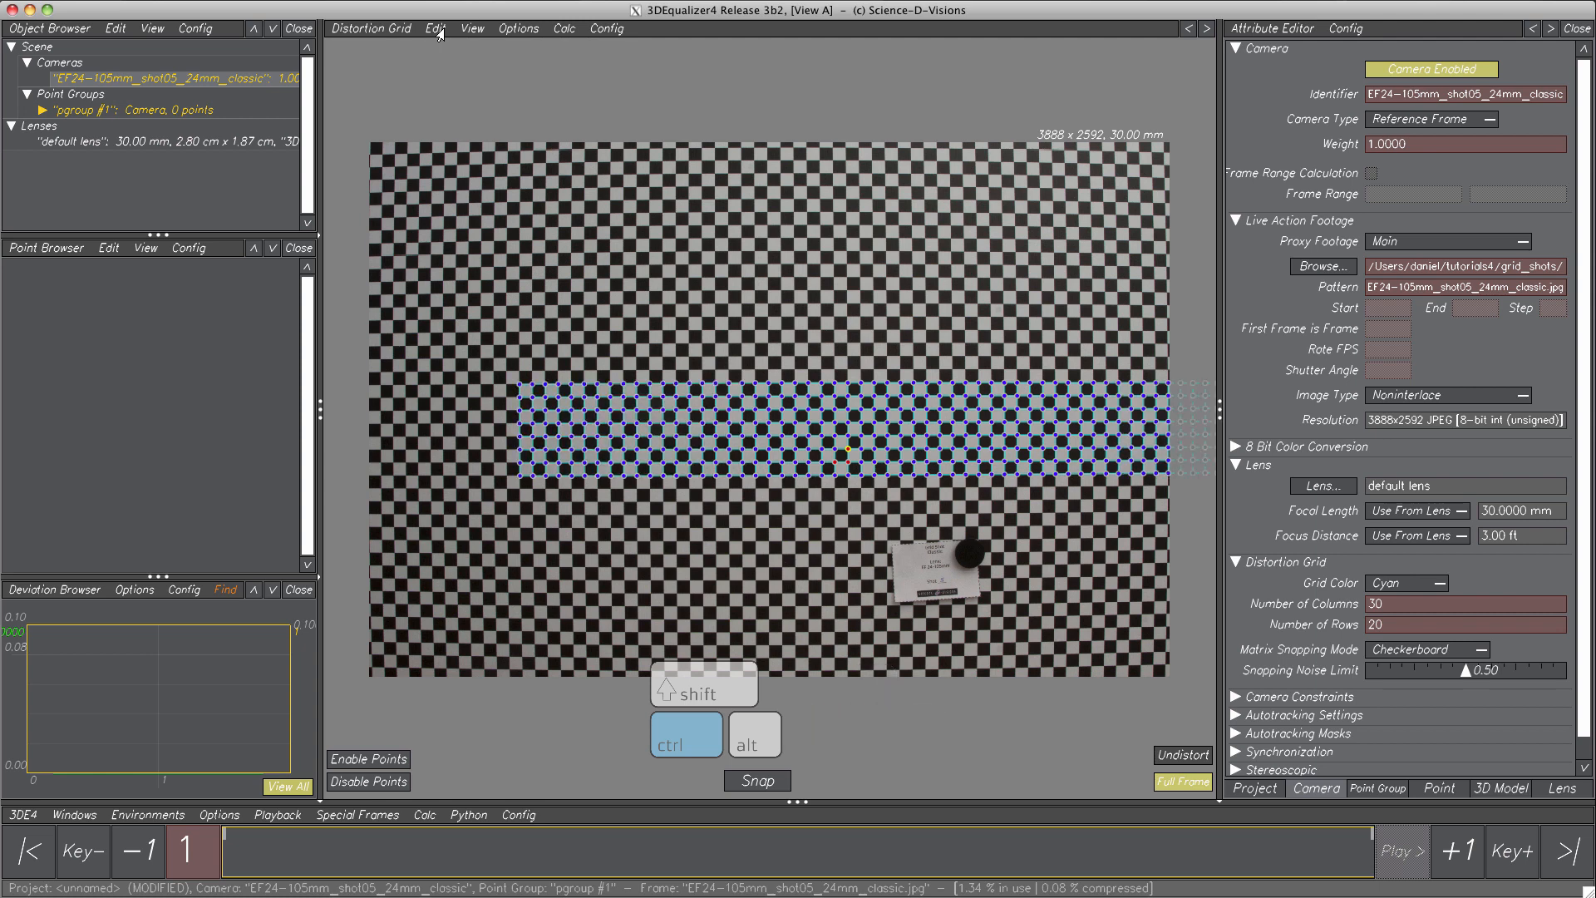
key(ctrl+Left)
key(ctrl+Left)
key(ctrl+Left)
- Add top rows to the distortion grid until it extends past the image's upper edge
key(ctrl+Up)
key(ctrl+Up)
key(ctrl+Up)
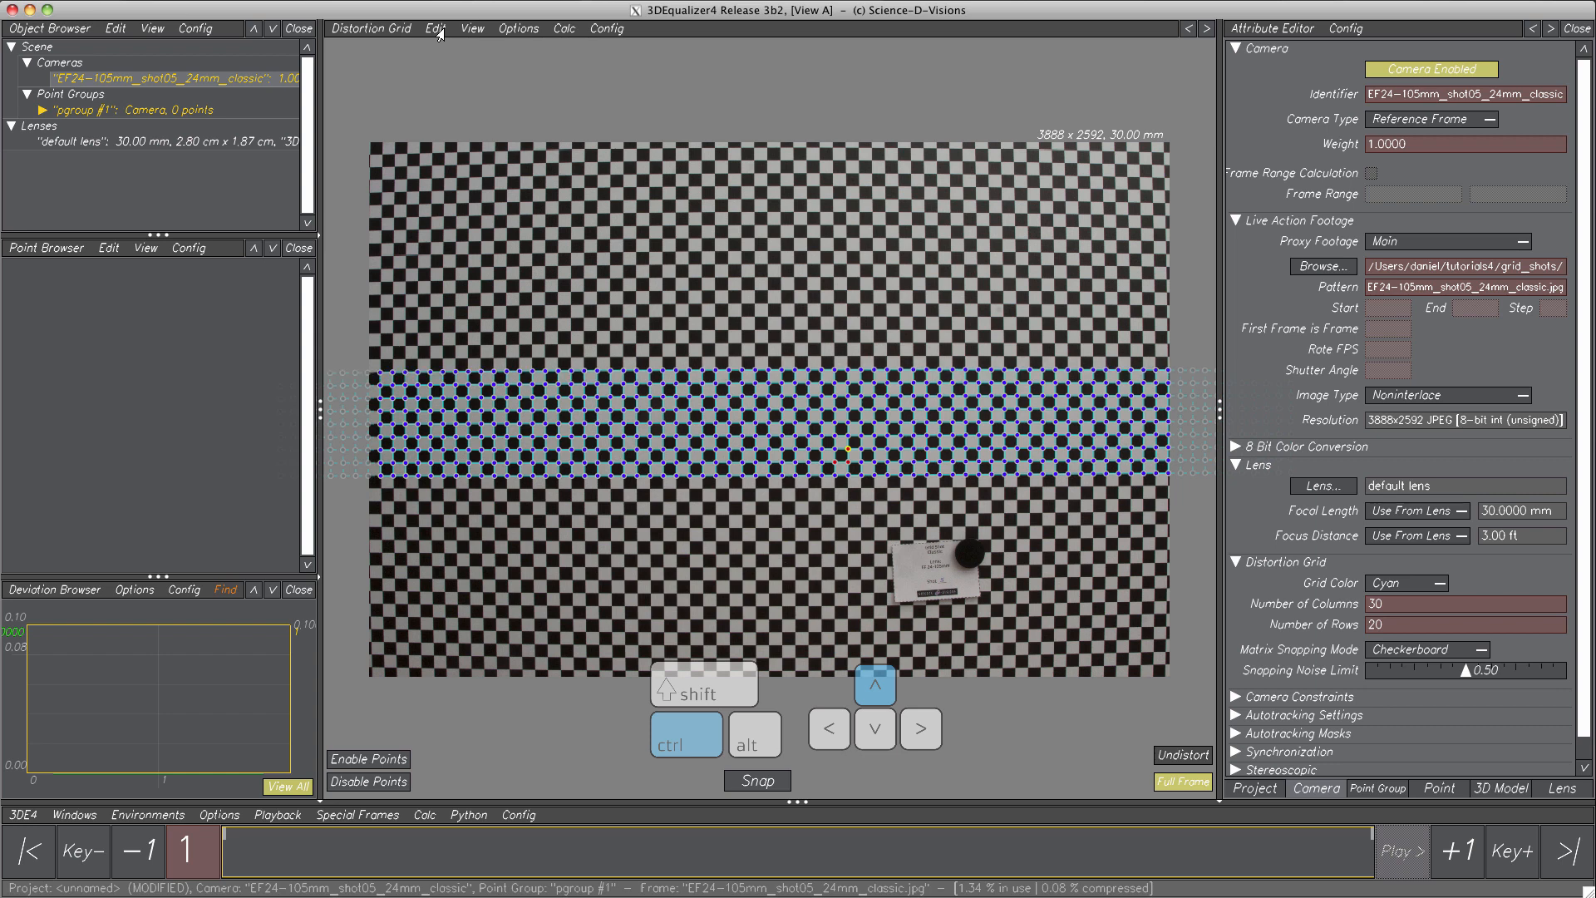
key(ctrl+Up)
key(ctrl+Up)
key(ctrl+Up)
key(ctrl+Up)
key(ctrl+Up)
key(ctrl+Up)
key(ctrl+Up)
key(ctrl+Up)
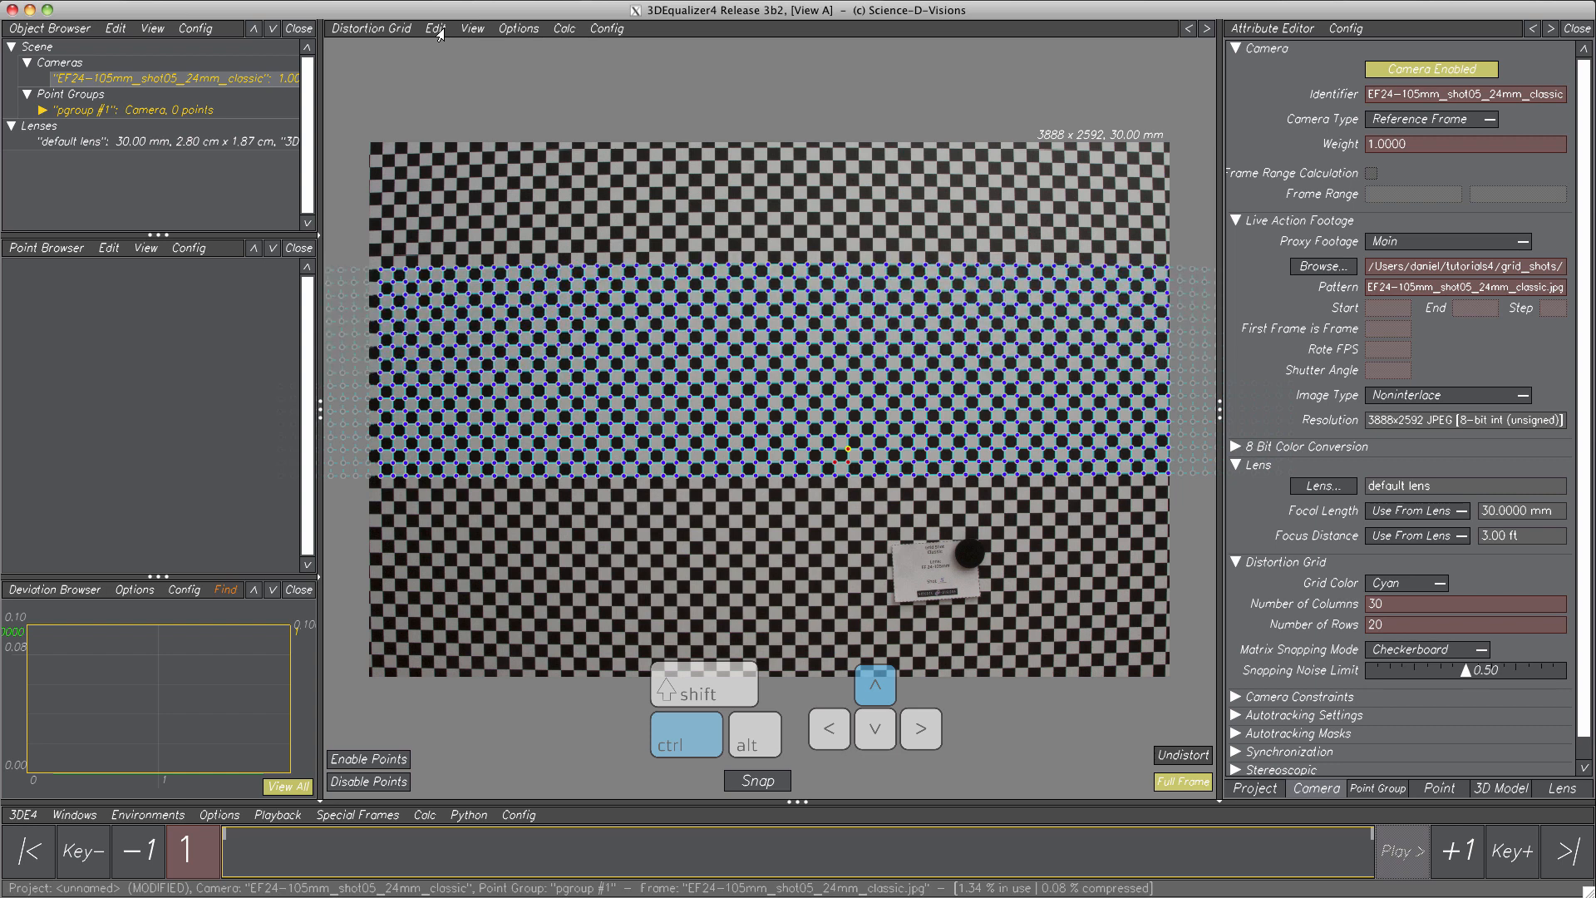
key(ctrl+Up)
key(ctrl+Up)
key(ctrl+Up)
key(ctrl+Up)
key(ctrl+Up)
key(ctrl+Up)
key(ctrl+Up)
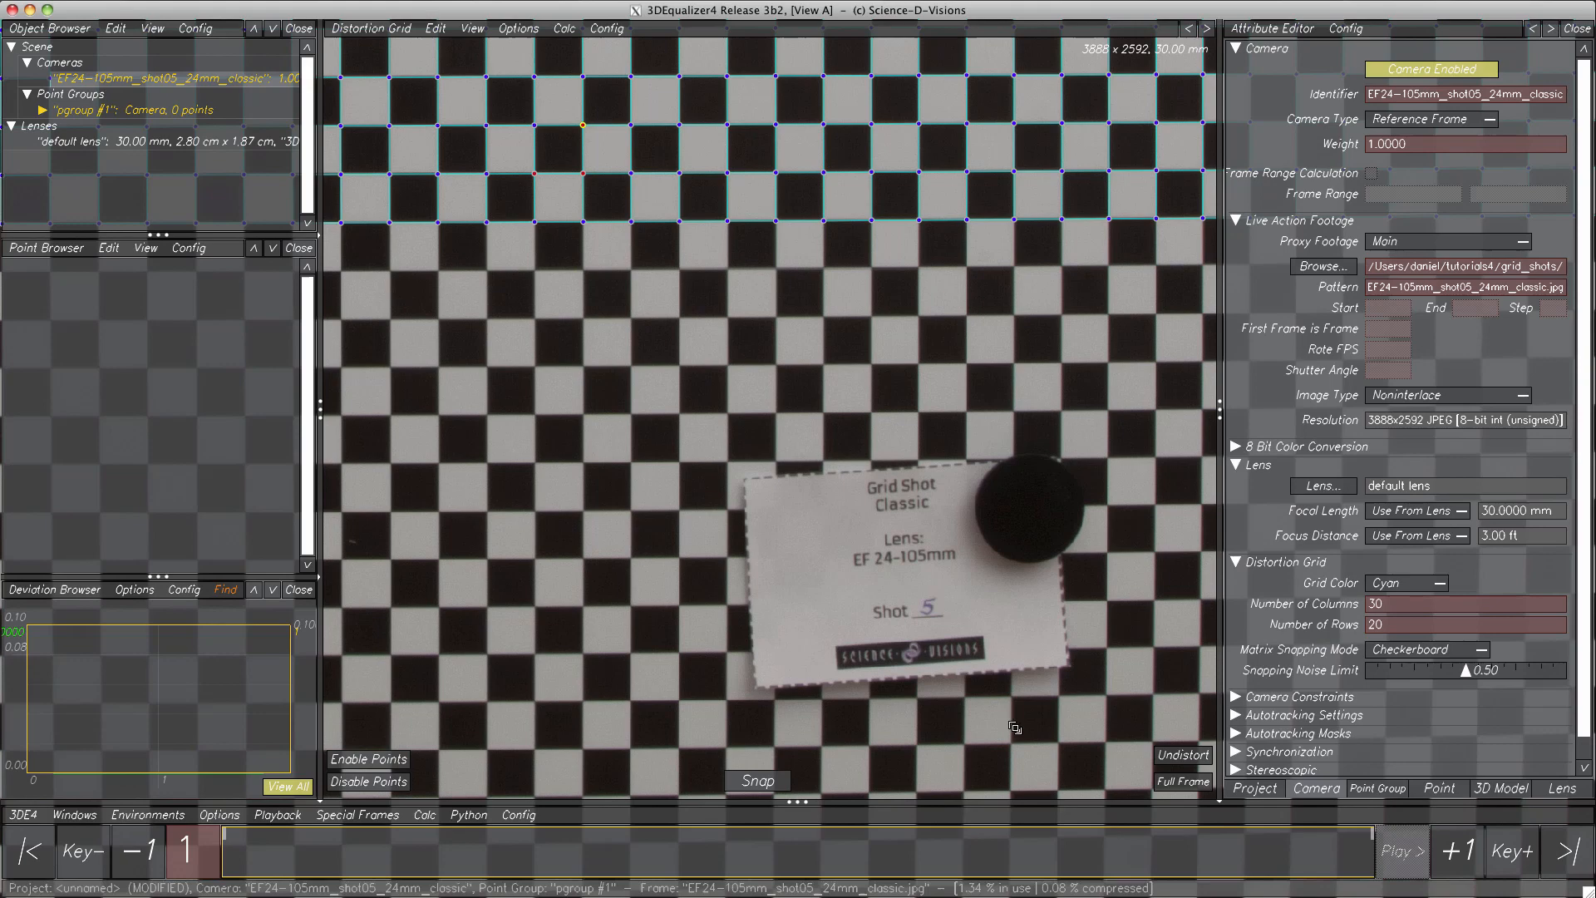
- Extend the distortion grid with bottom rows down across the label card and magnet, with automatic snapping of added points active
scroll(1015, 728, up, 4)
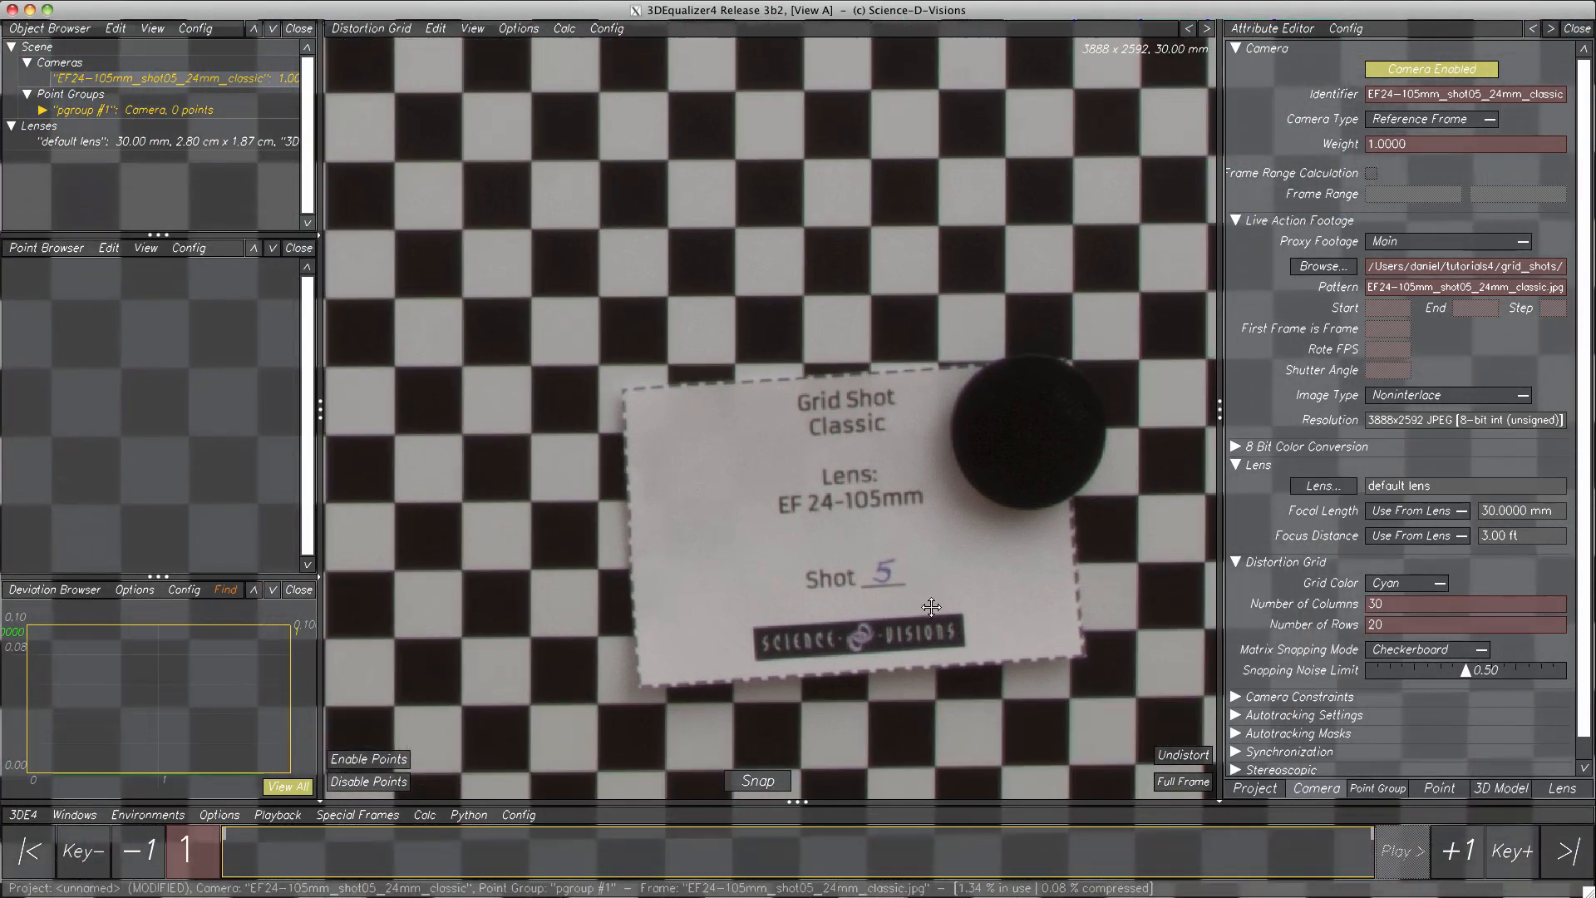
middle_drag(931, 607, 870, 566)
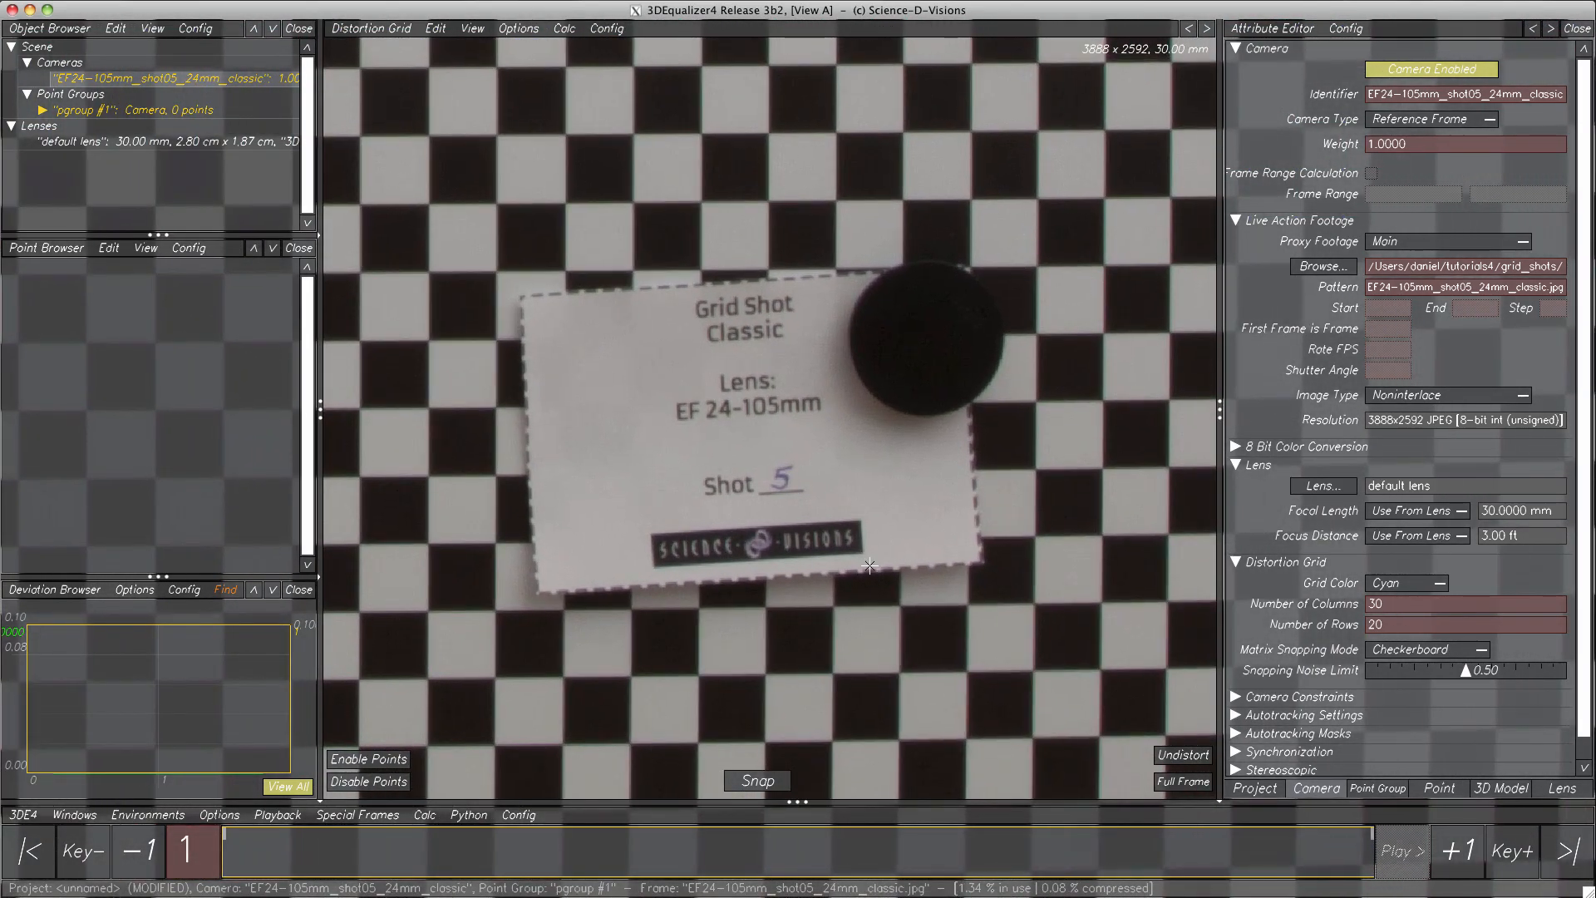
key(ctrl+Down)
key(ctrl+Down)
key(ctrl+Down)
key(ctrl+Down)
key(ctrl+Down)
key(ctrl+Down)
key(ctrl+Down)
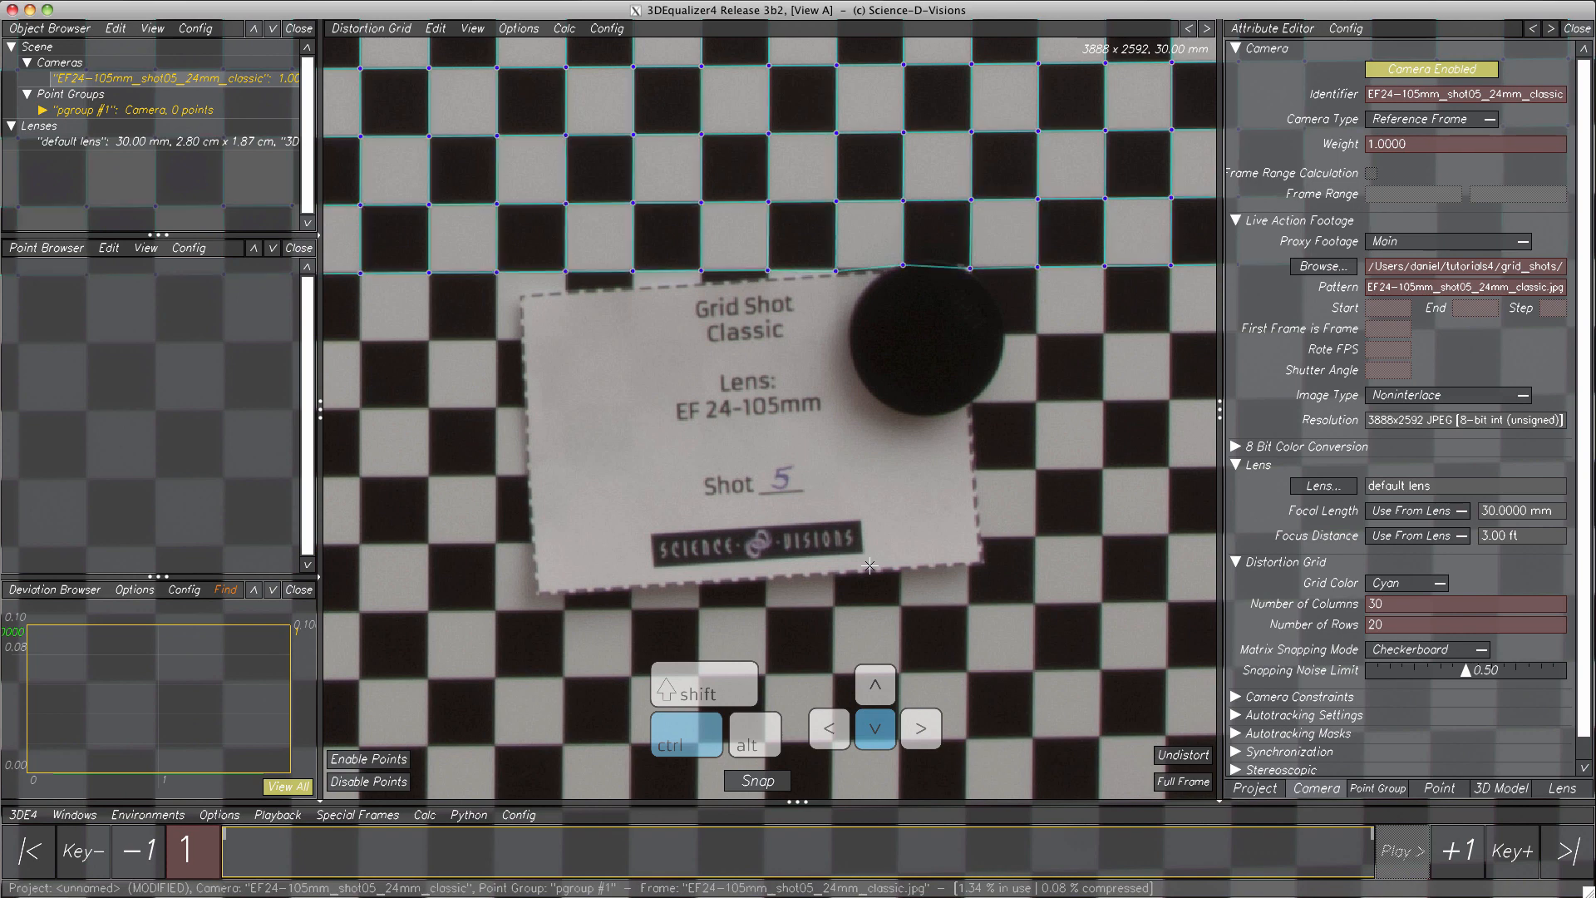
key(ctrl+Down)
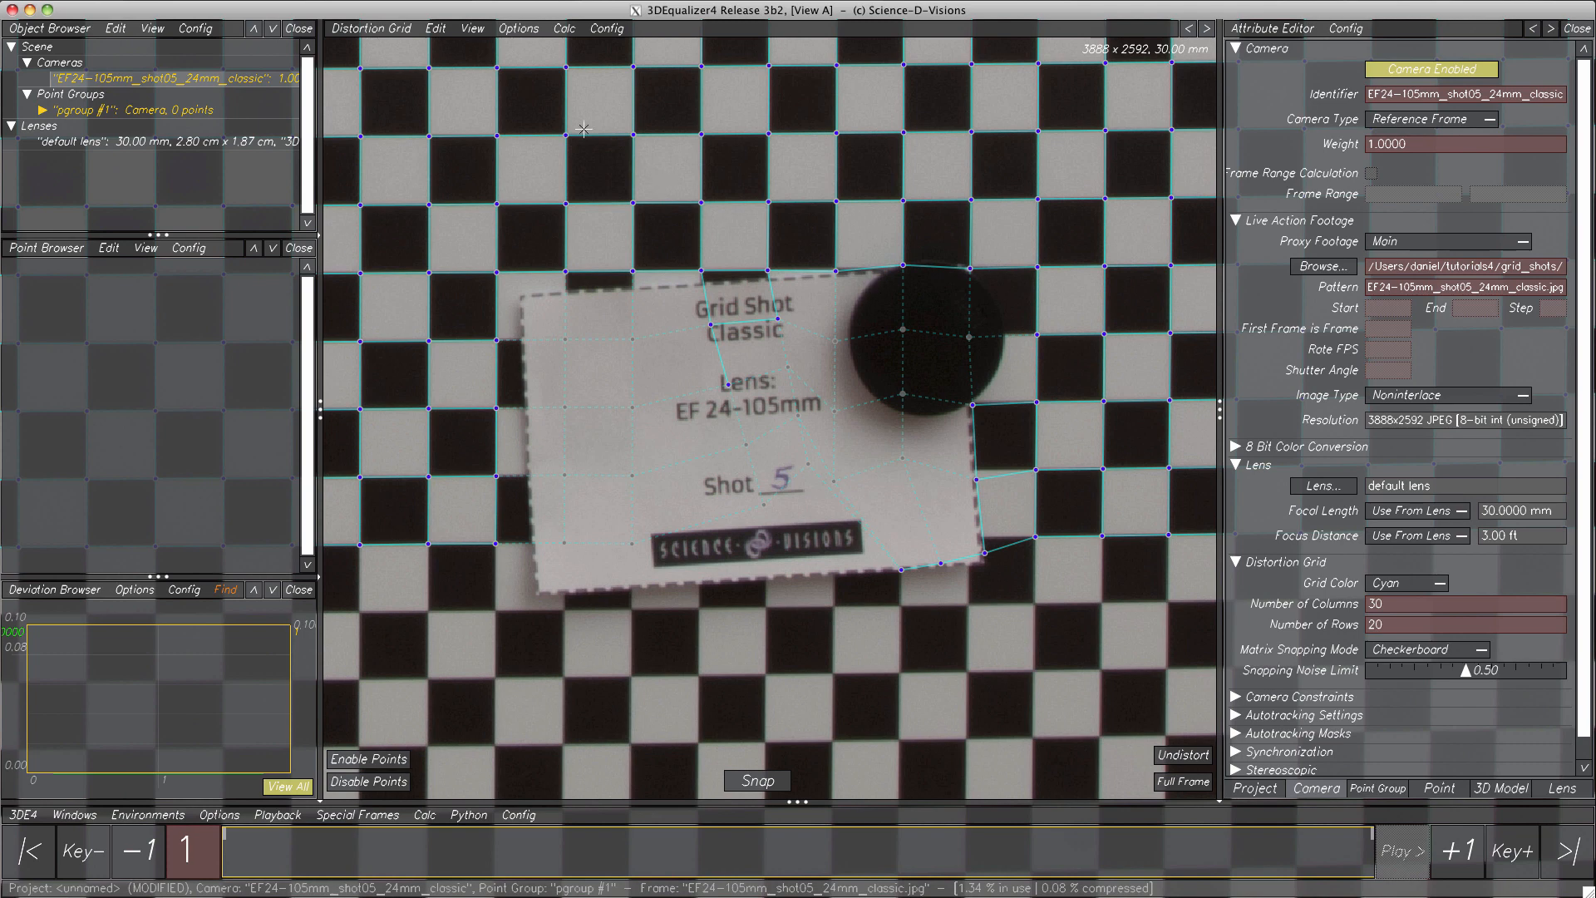
- Delete the distortion grid's bottom rows back to above the label card, removing the points misplaced on it
click(438, 31)
mouse_move(461, 80)
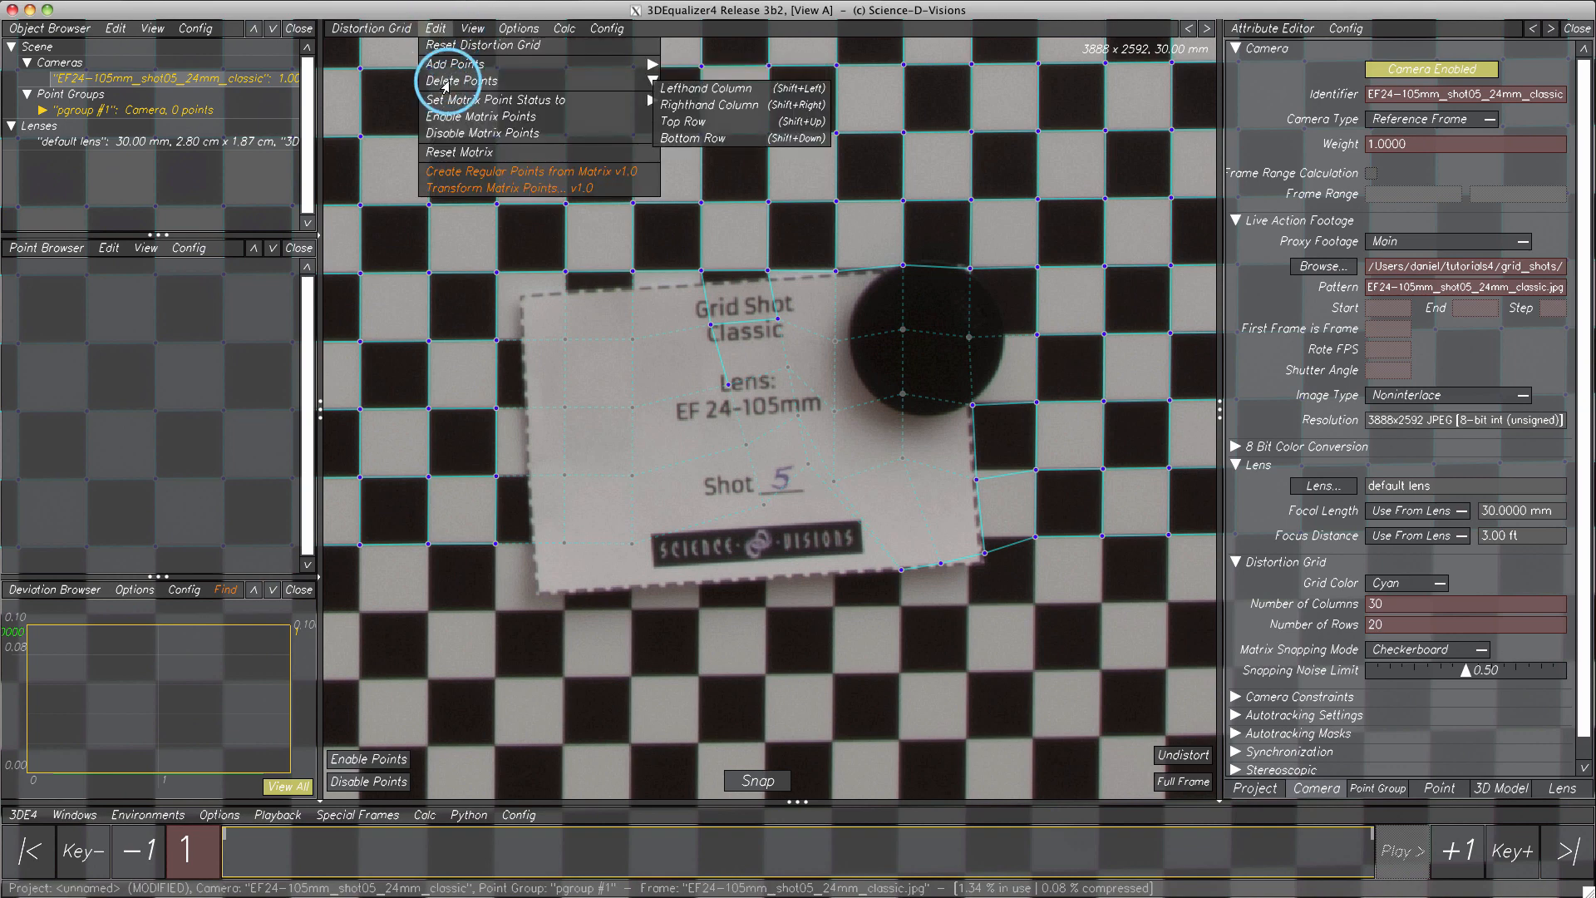
click(688, 139)
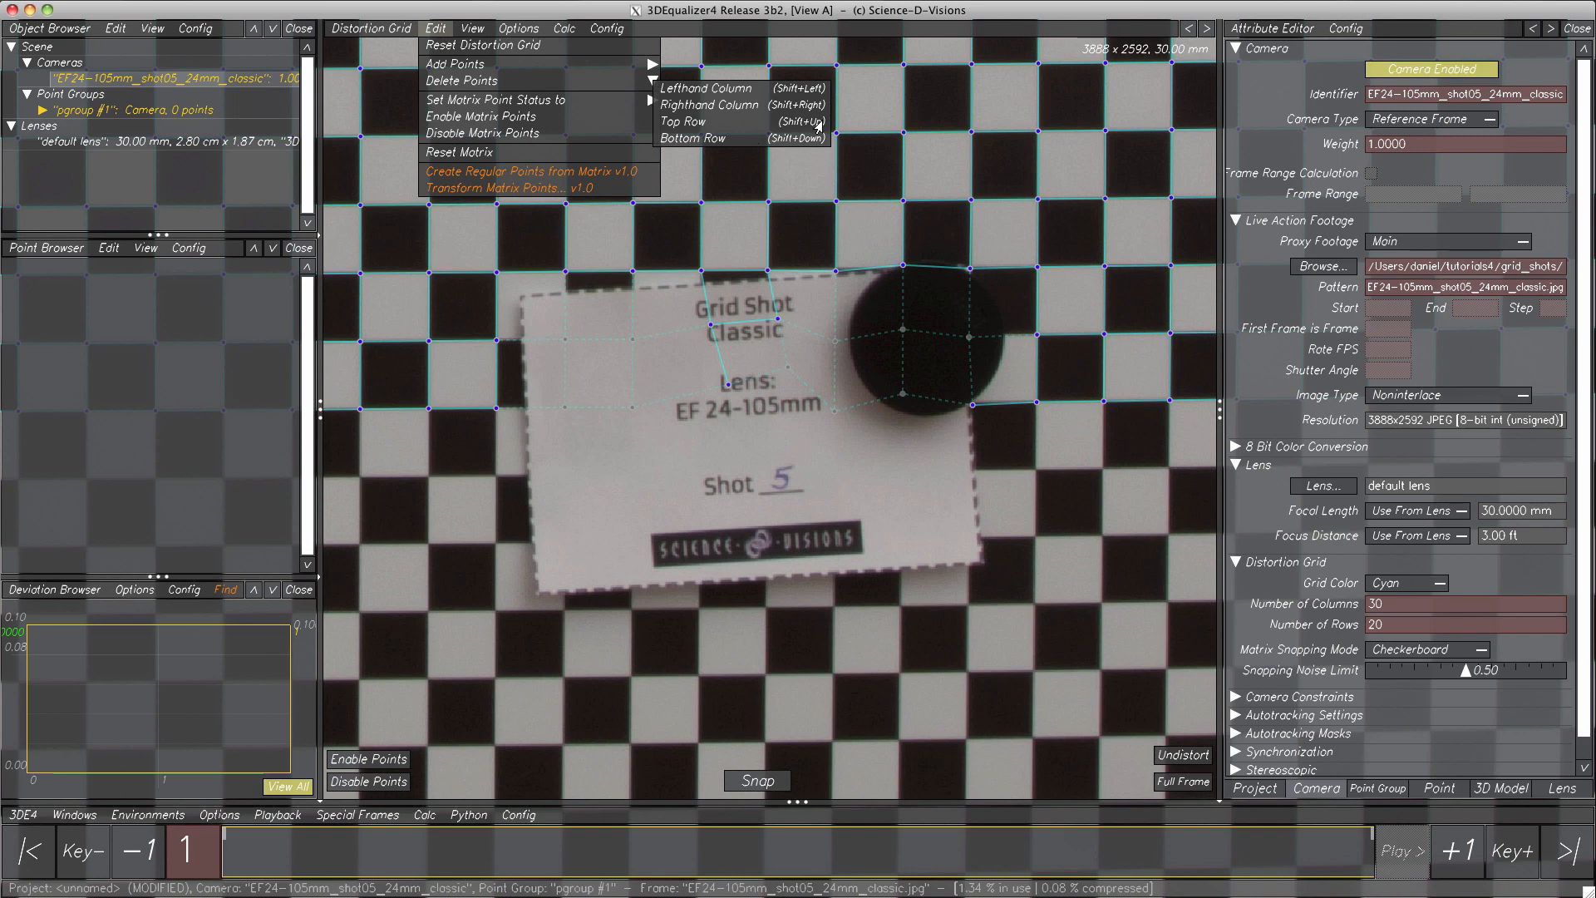
click(434, 30)
key(shift+Down)
key(shift+Down)
key(shift+Down)
key(shift+Down)
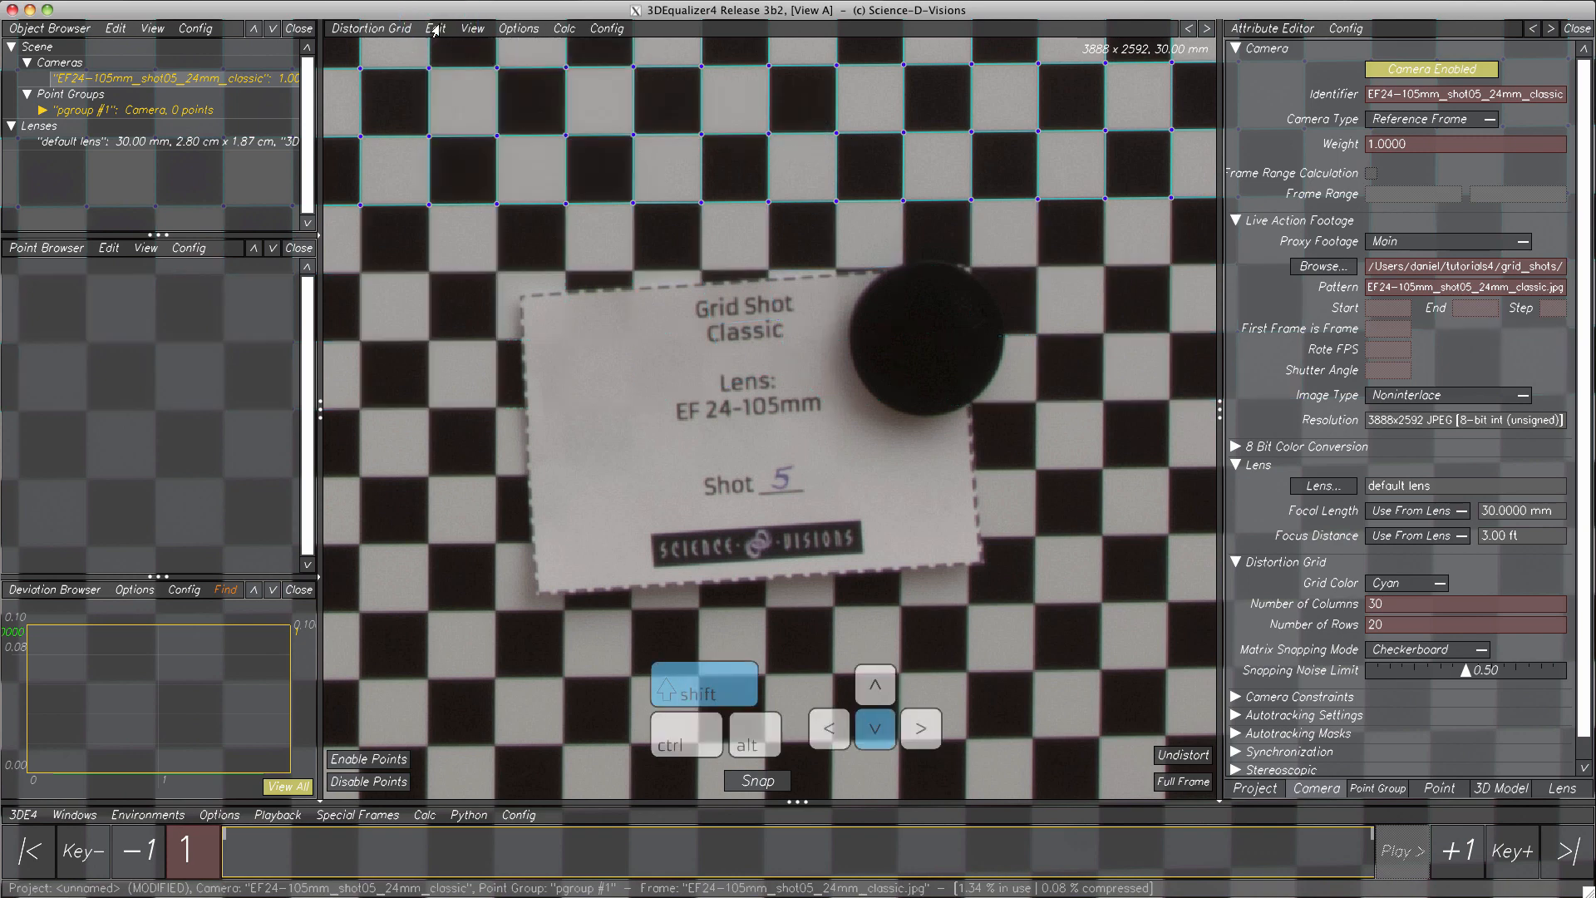
key(shift+Down)
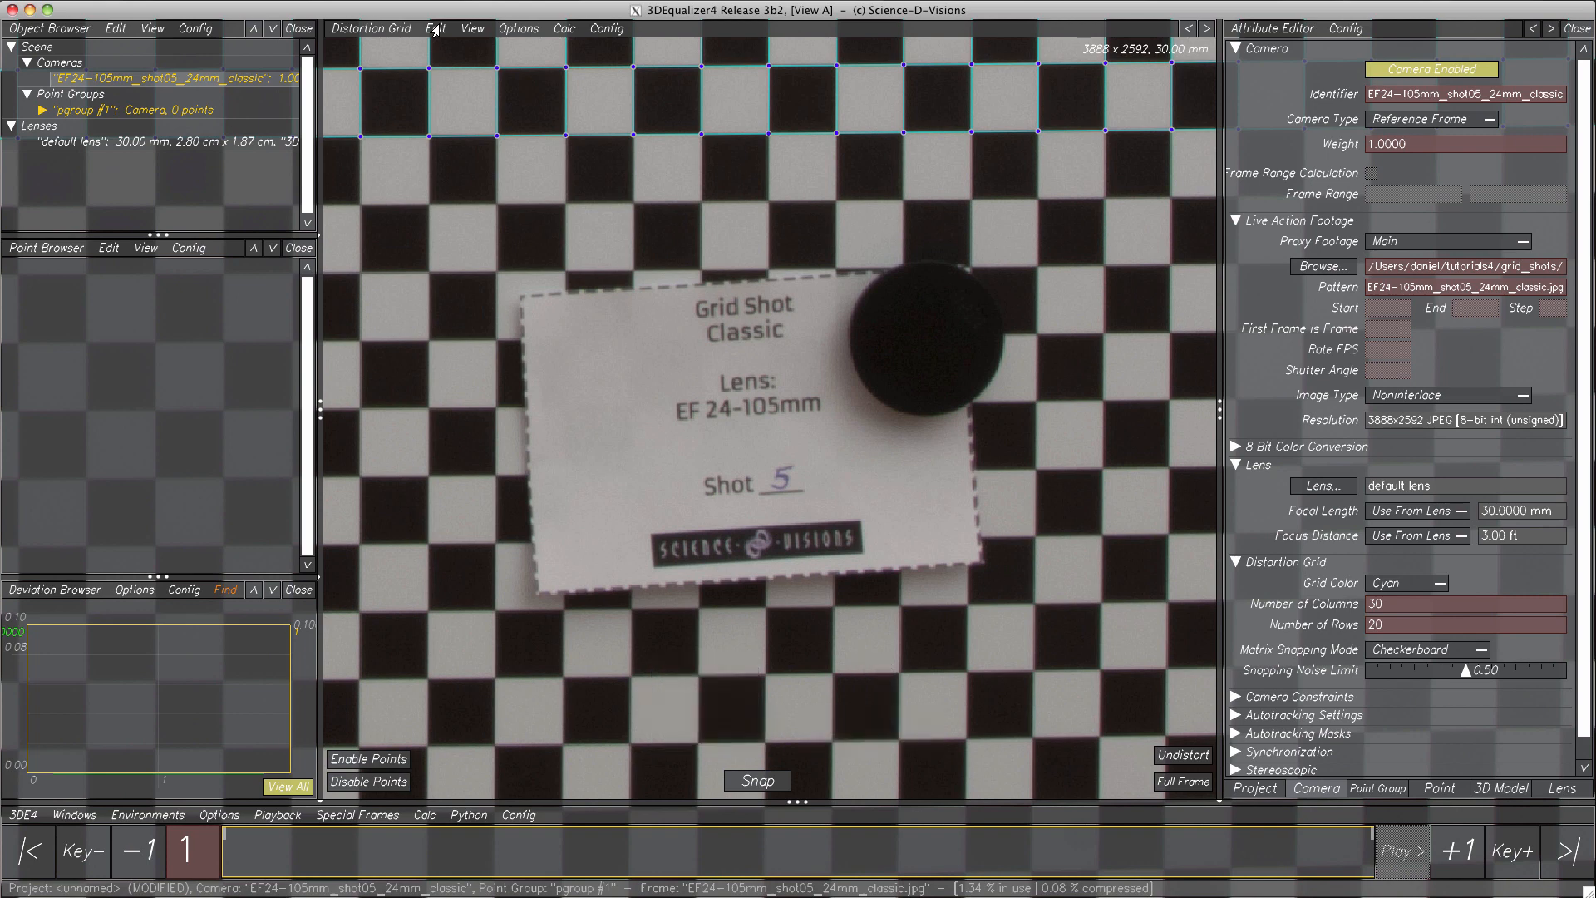
- Turn off automatic snapping of added points and extend the distortion grid with bottom rows past the label card and the image's lower edge
click(522, 31)
click(527, 62)
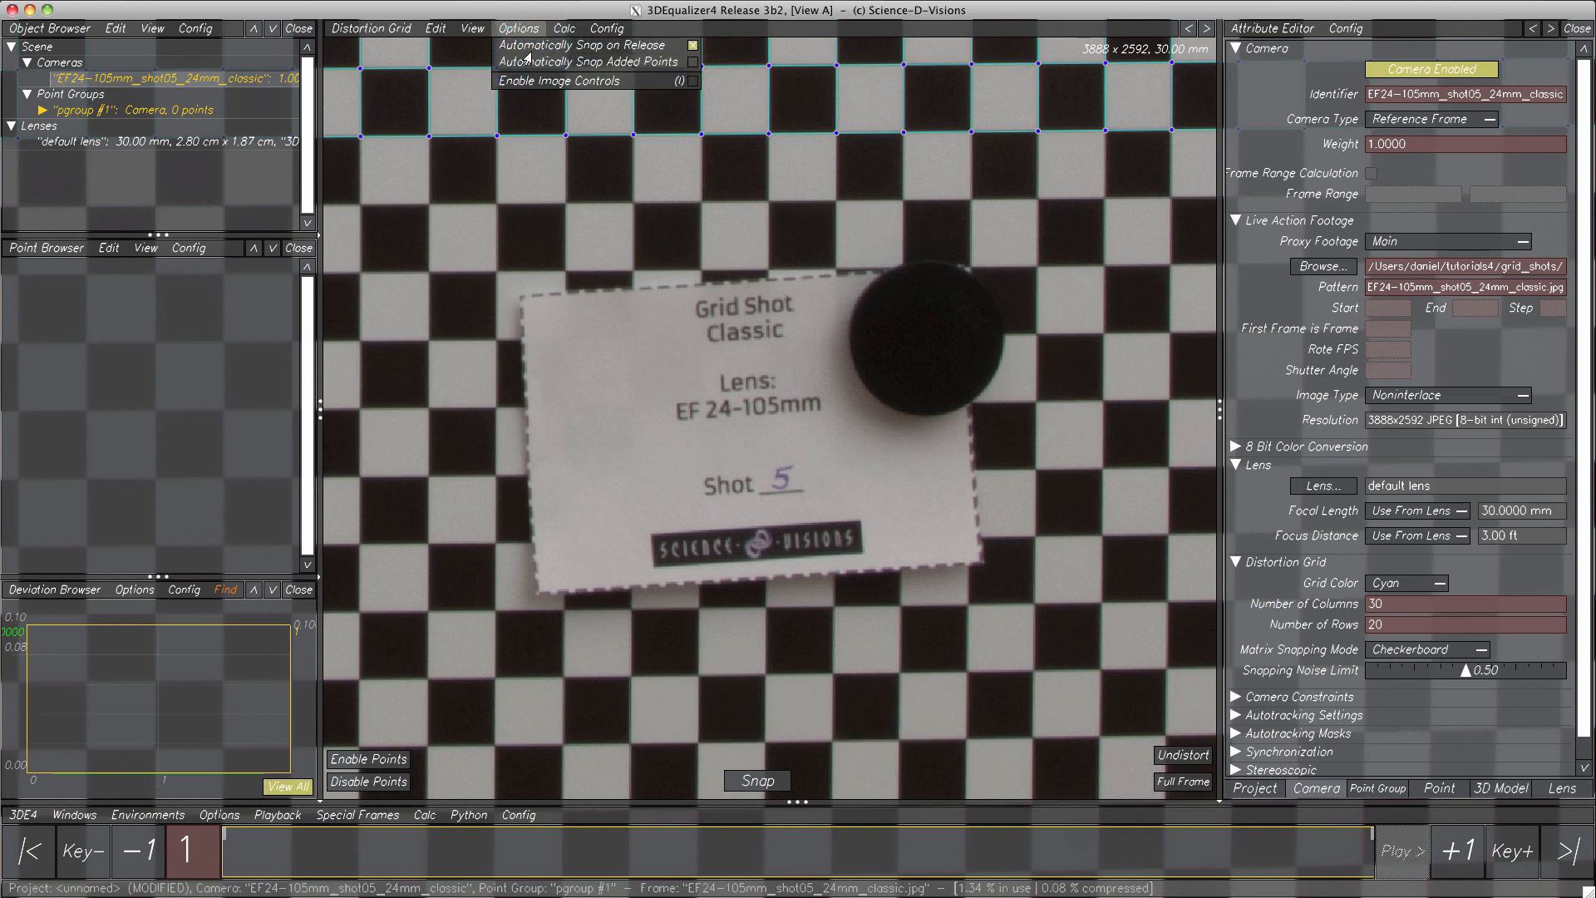
click(523, 30)
key(ctrl+Down)
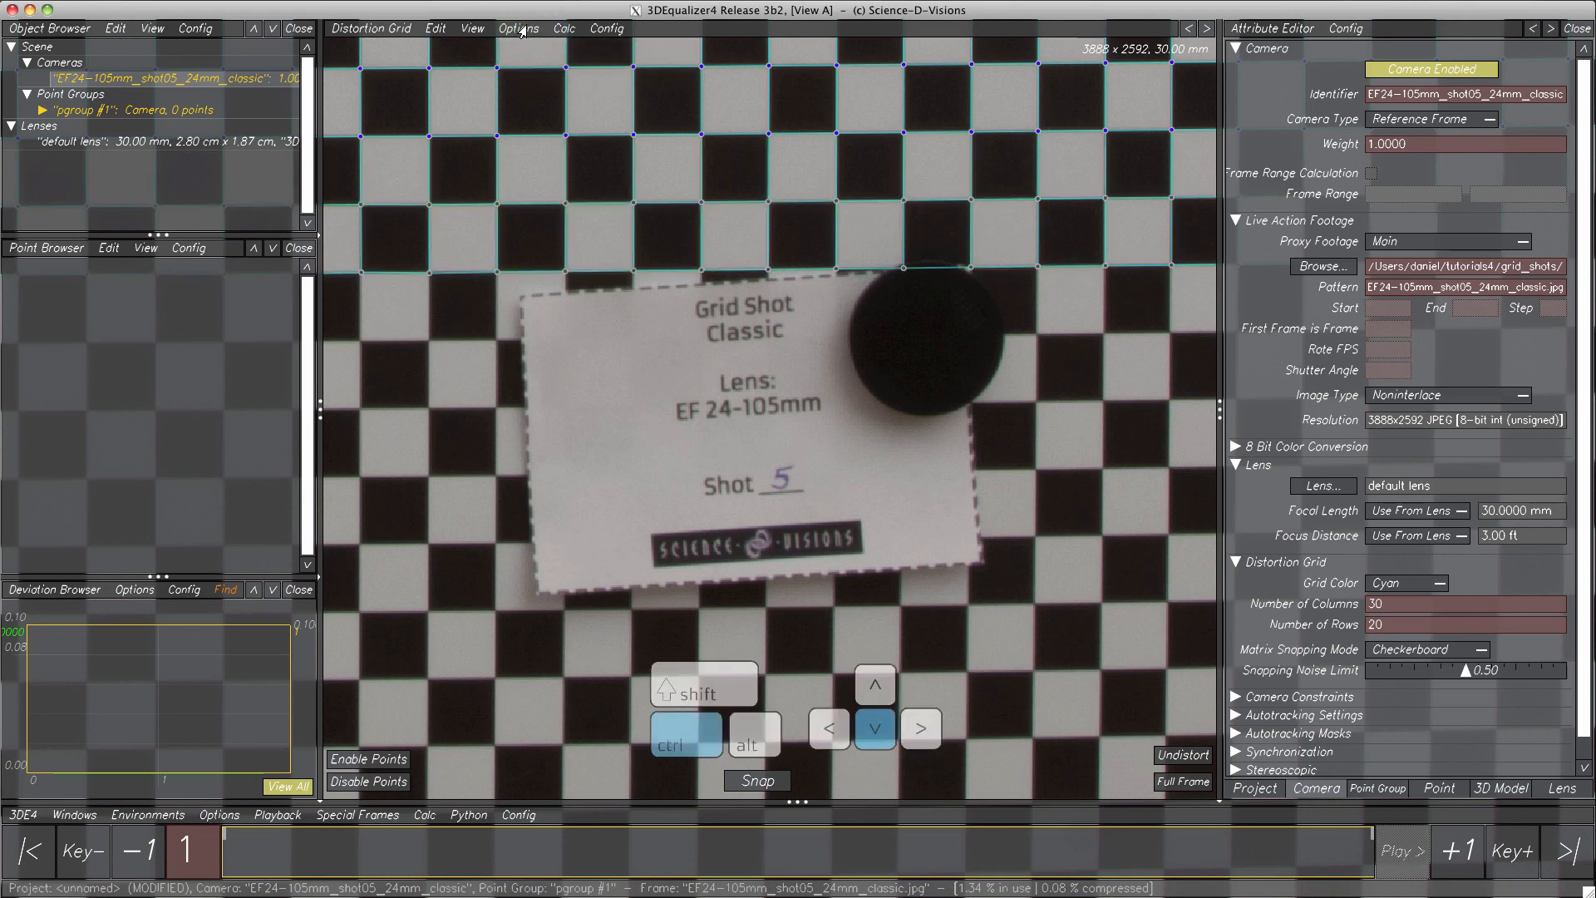
key(ctrl+Down)
key(ctrl+Down)
key(ctrl+Down)
key(ctrl+Down)
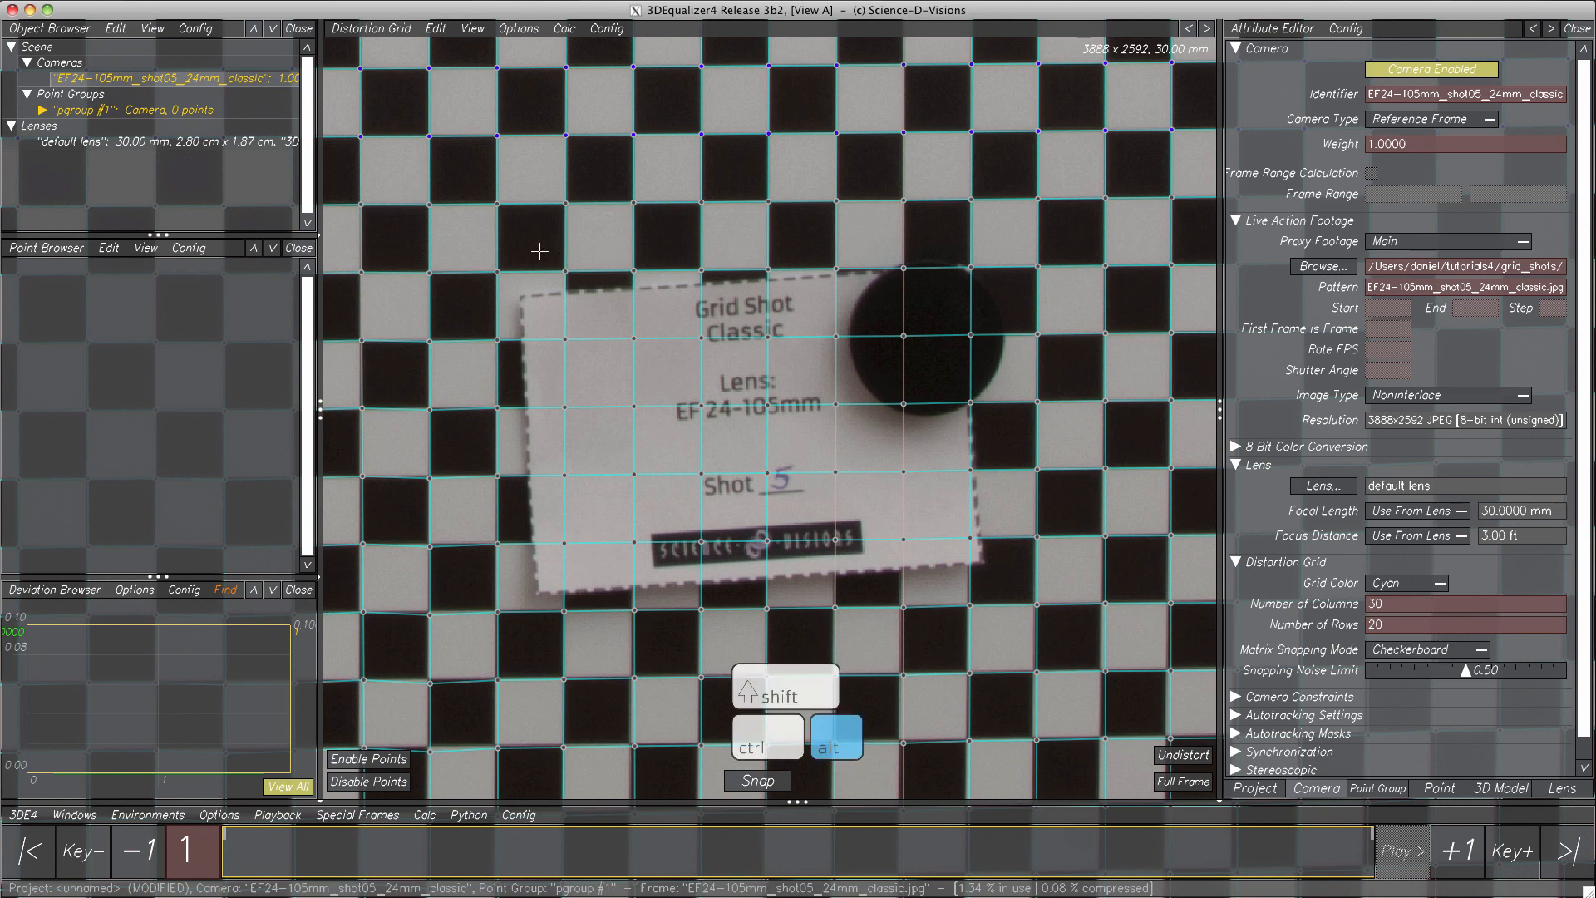
- Disable the grid points covered by the label card and magnet, and snap the remaining points to the checkerboard
alt+drag(540, 251, 981, 570)
click(349, 783)
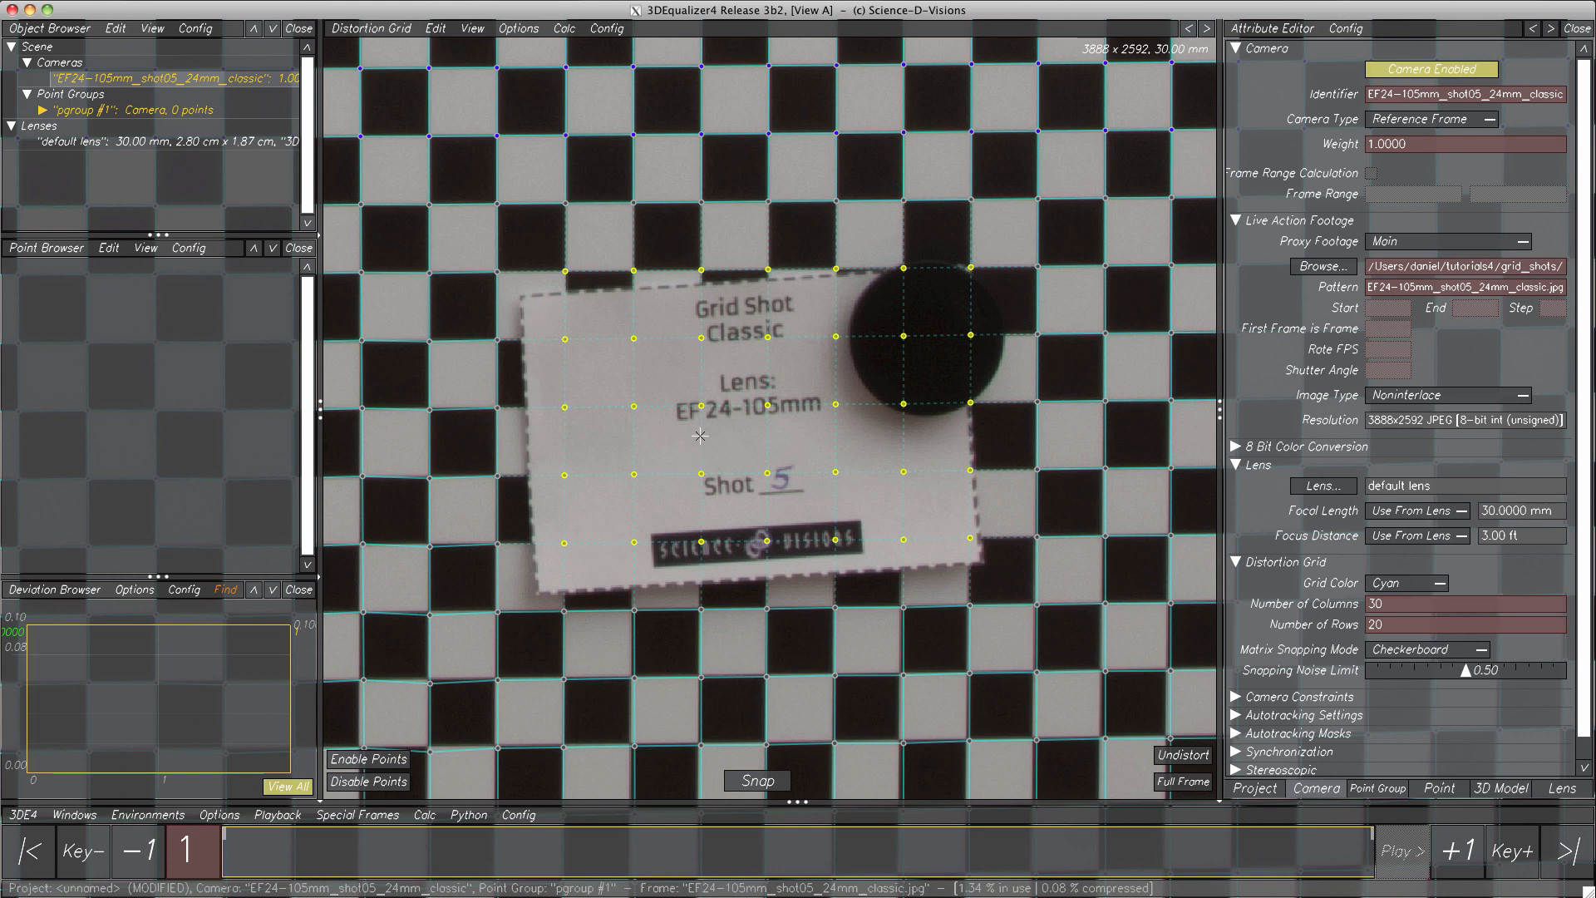
alt+drag(699, 421, 746, 443)
click(773, 781)
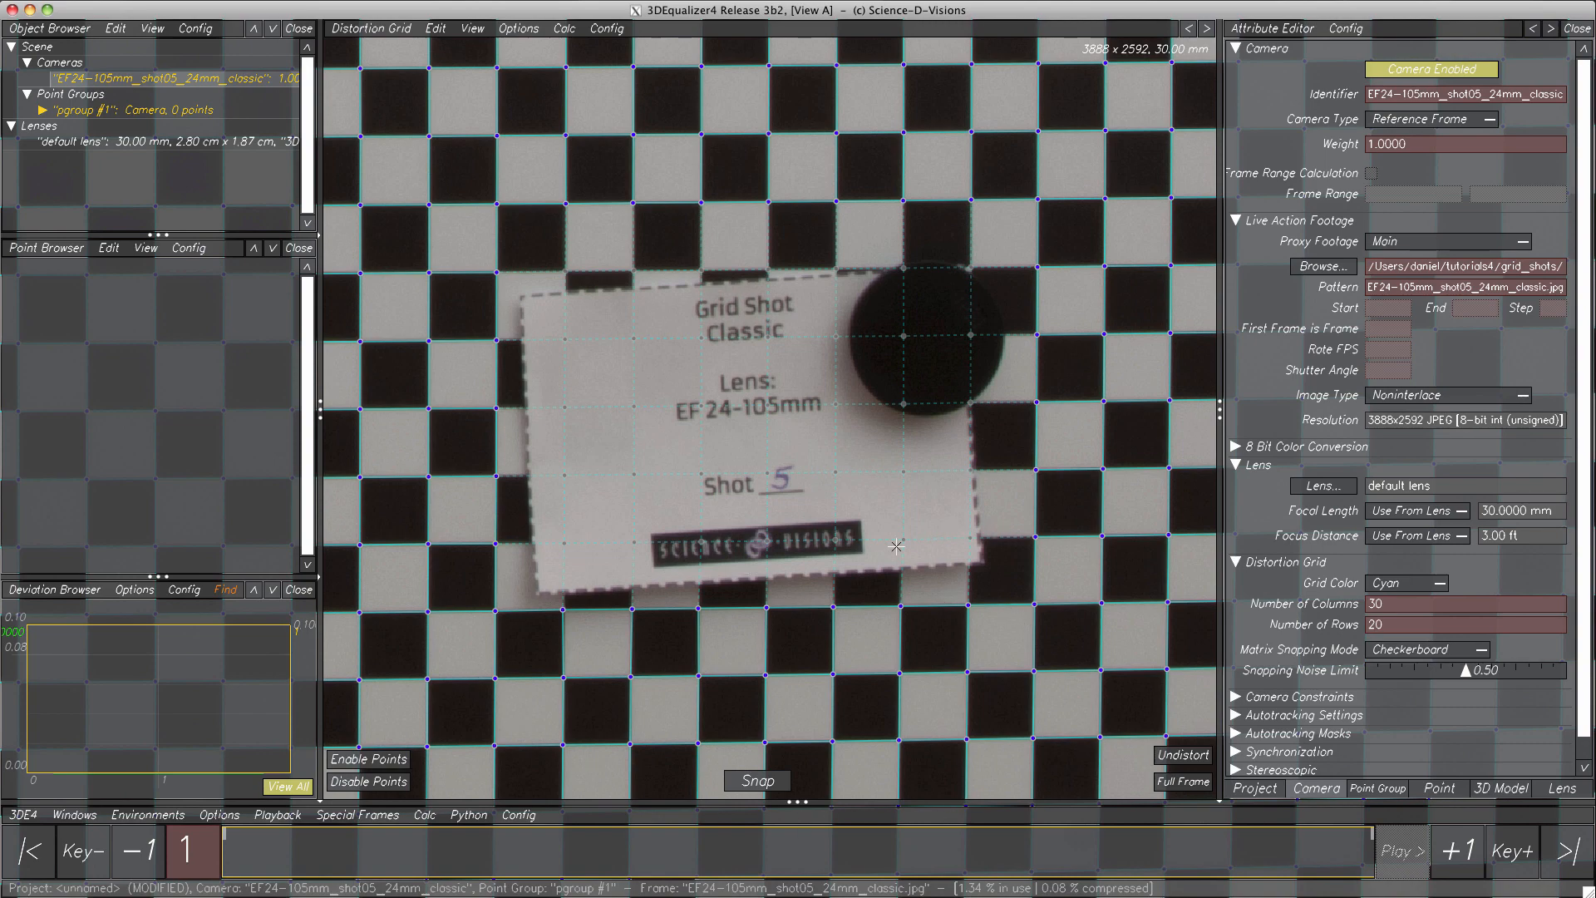
- Turn off automatic snapping on release and manually place the two grid points just below the label card exactly on their checker corners
scroll(578, 601, up, 2)
scroll(609, 660, up, 10)
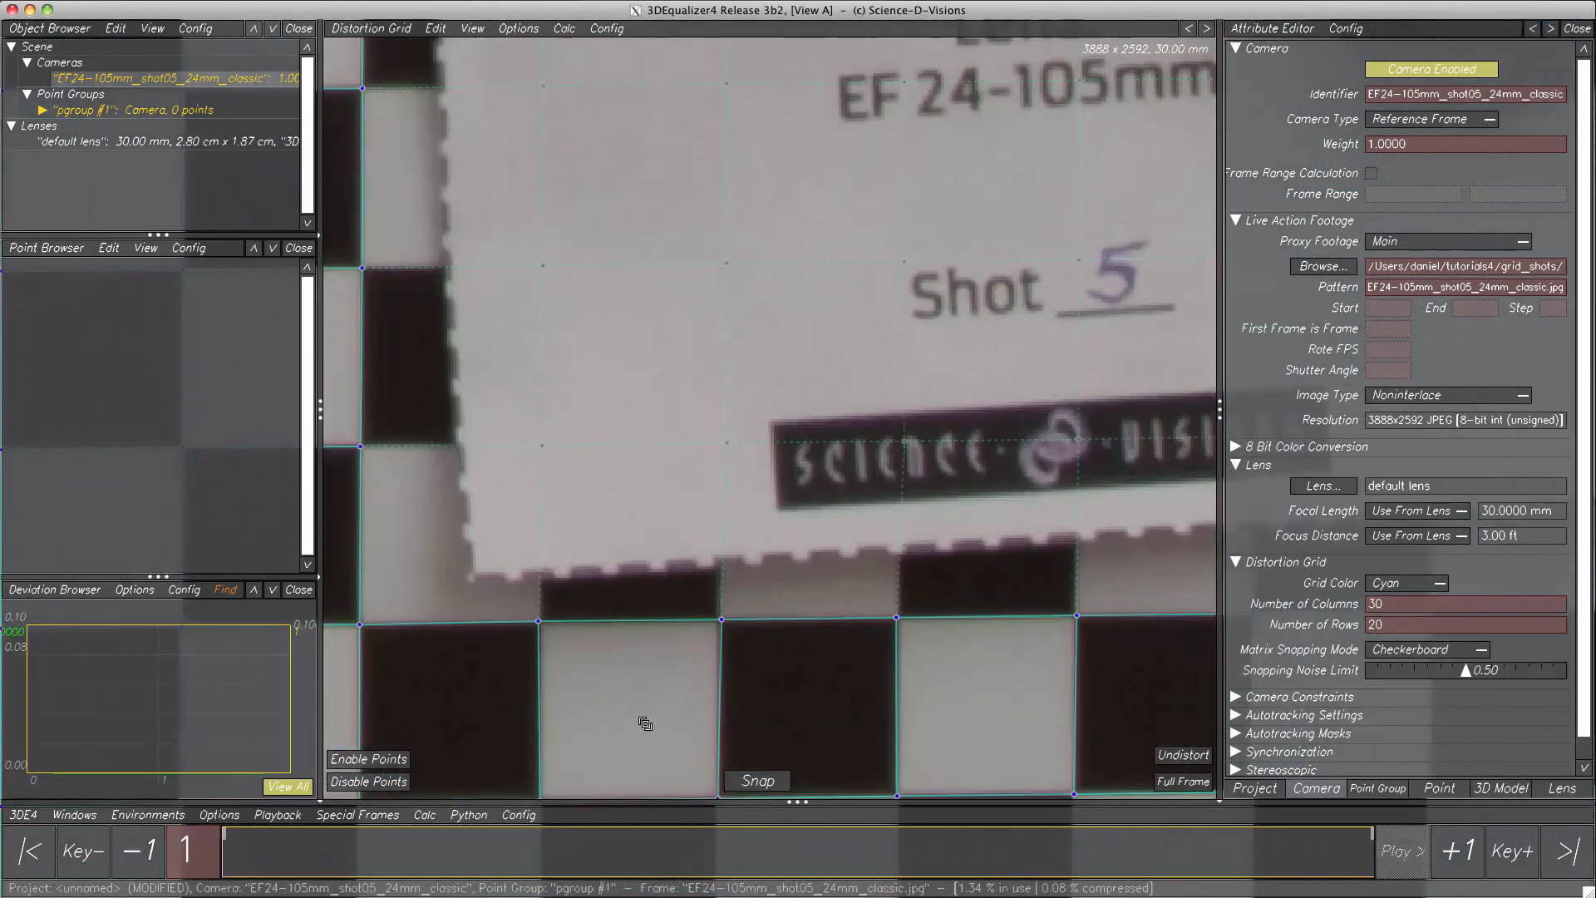
middle_drag(675, 763, 688, 489)
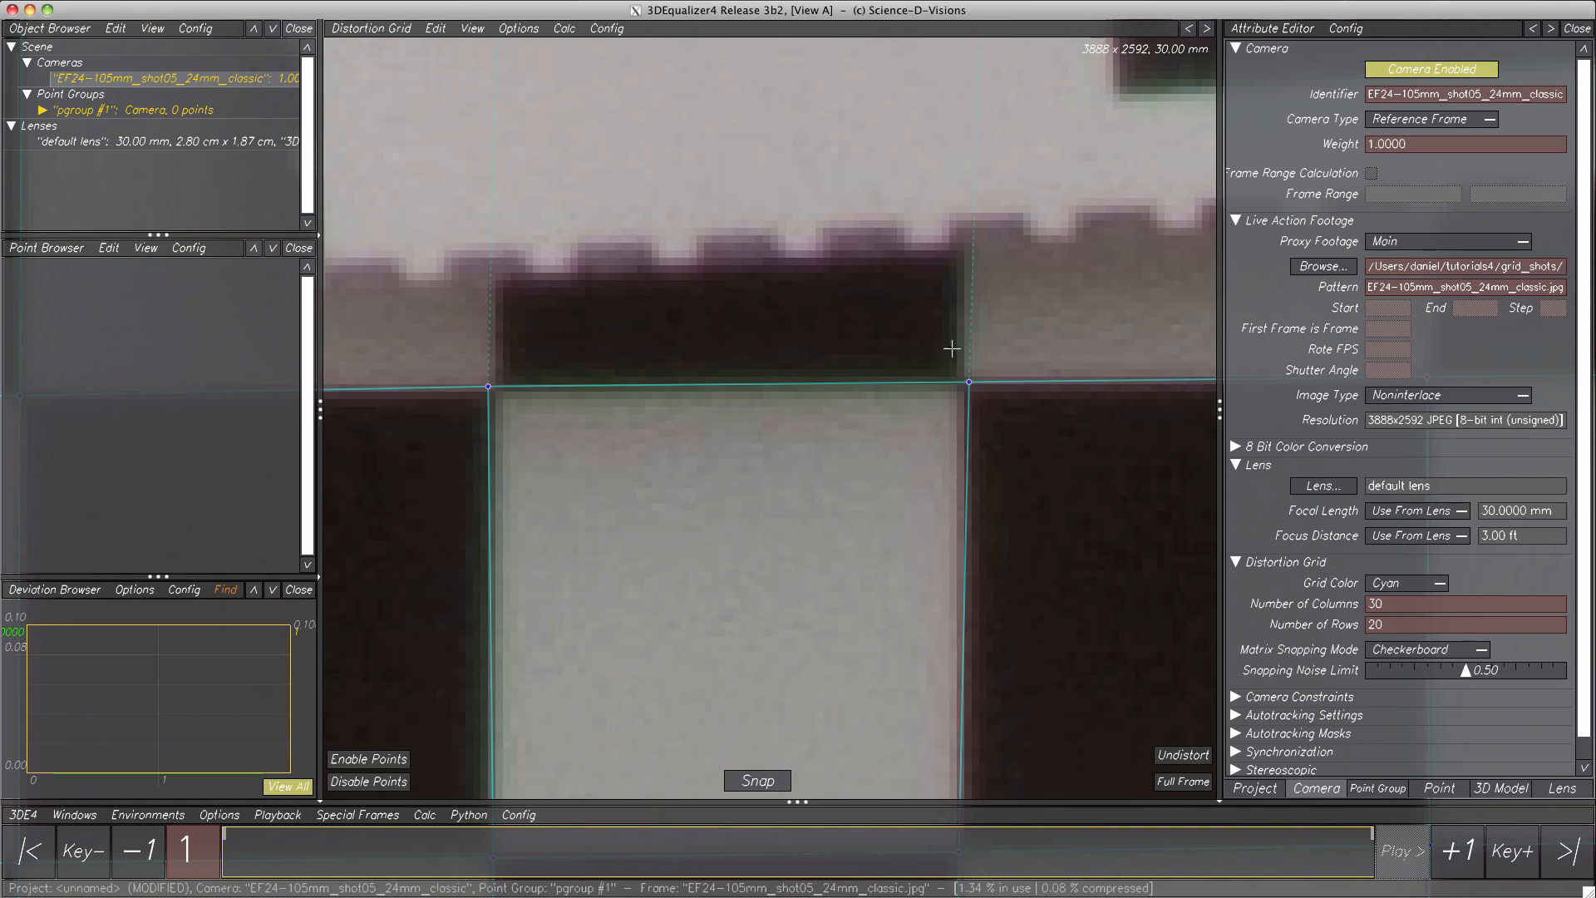
drag(965, 387, 860, 506)
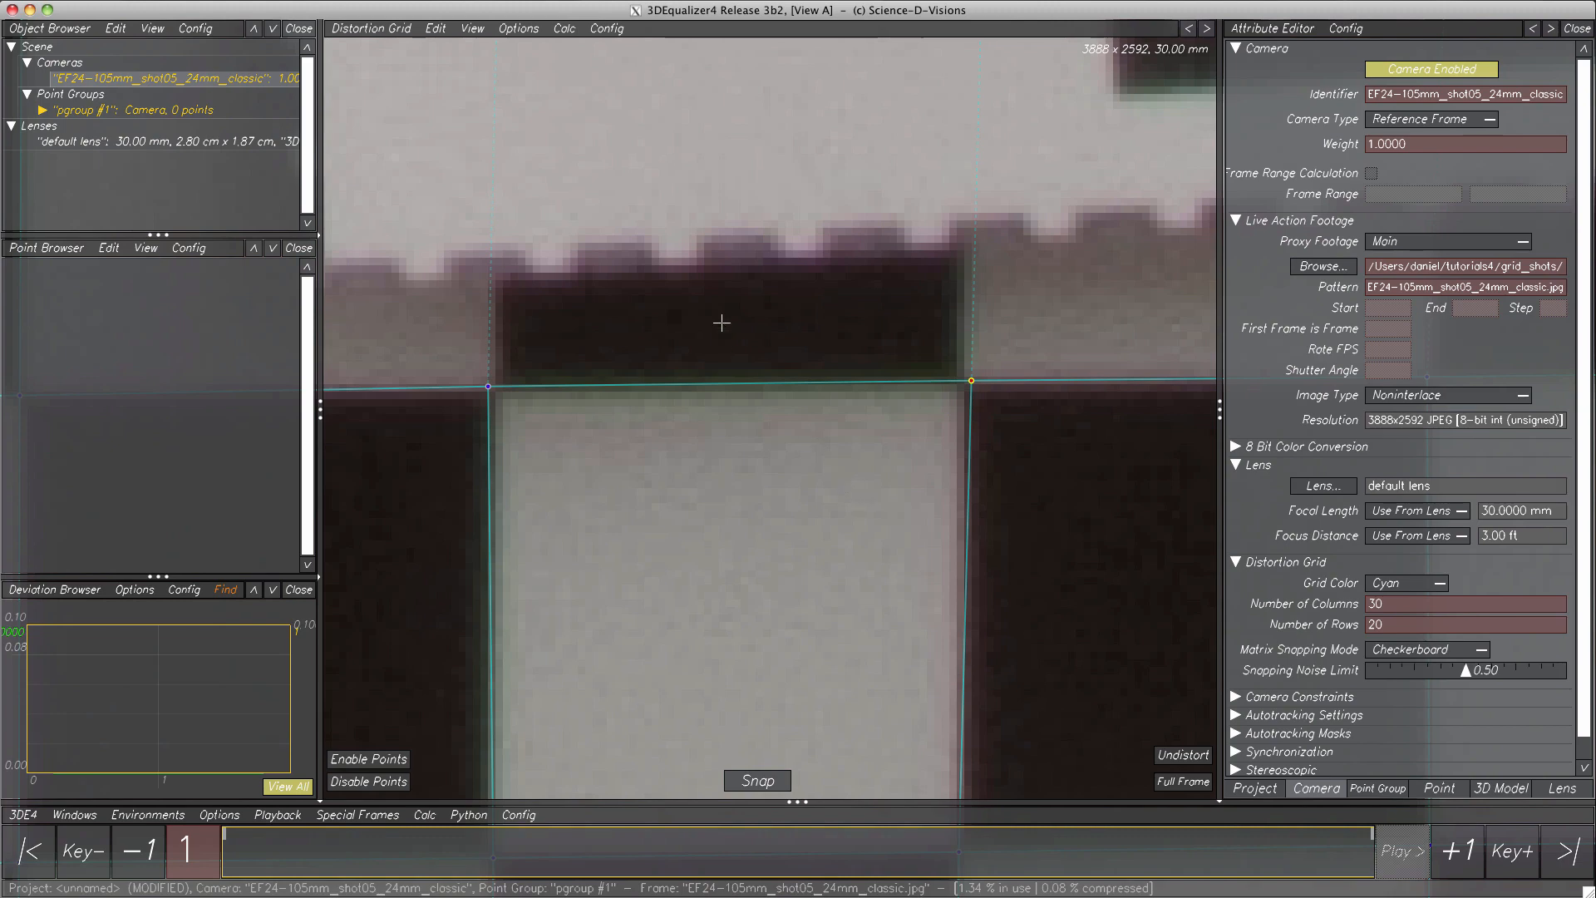
click(509, 30)
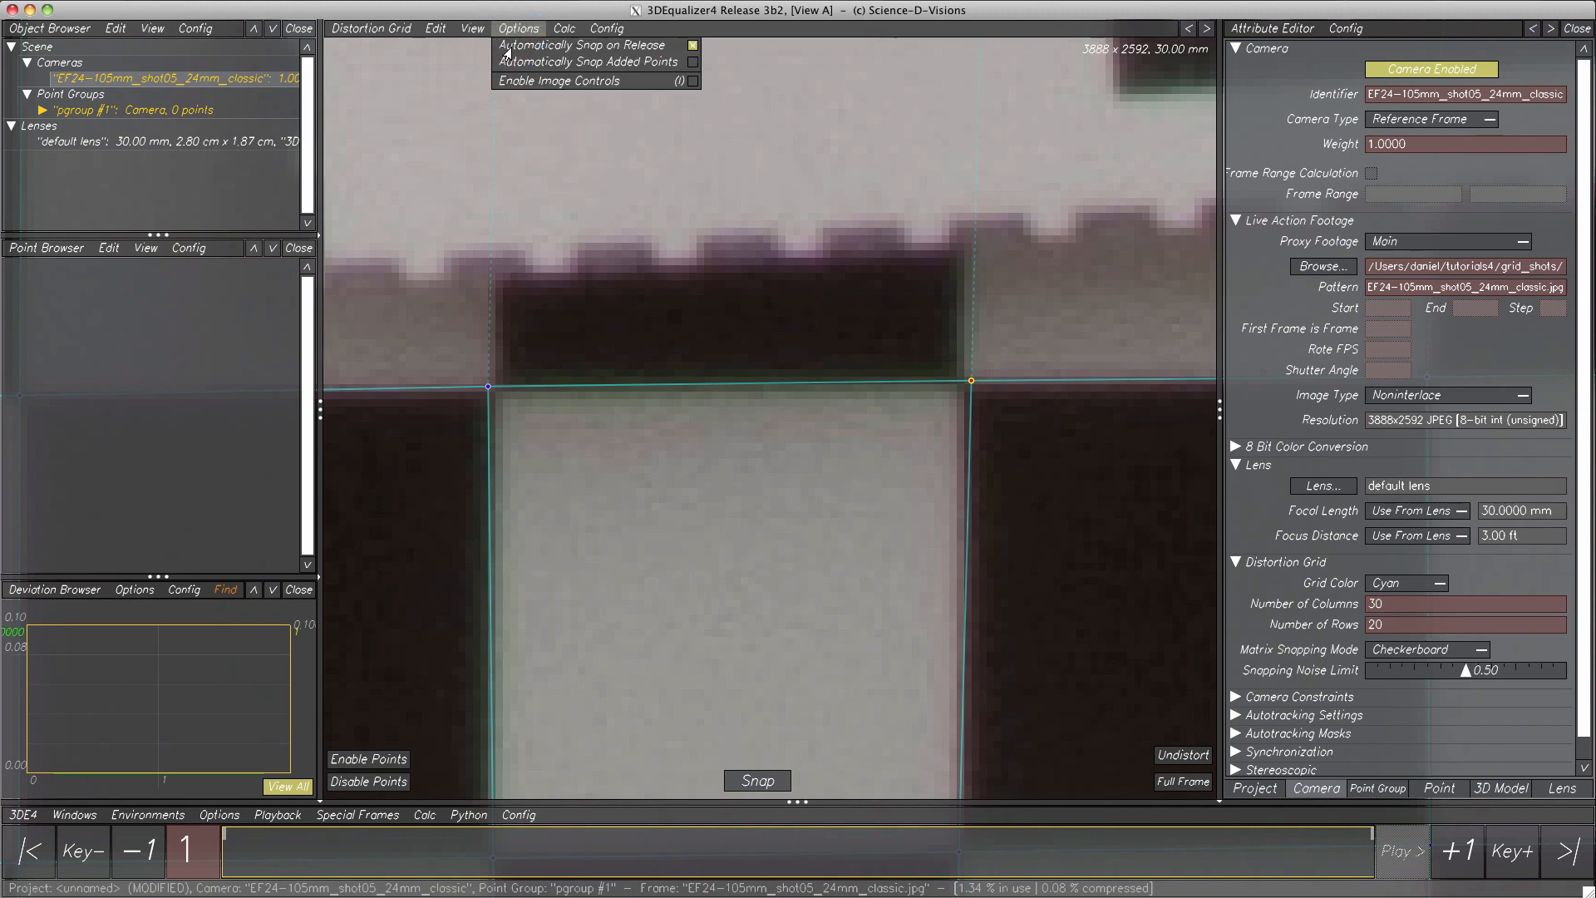
click(960, 383)
mouse_move(962, 386)
mouse_down()
mouse_move(798, 358)
mouse_move(795, 385)
mouse_move(791, 358)
mouse_move(846, 494)
mouse_move(962, 385)
mouse_up()
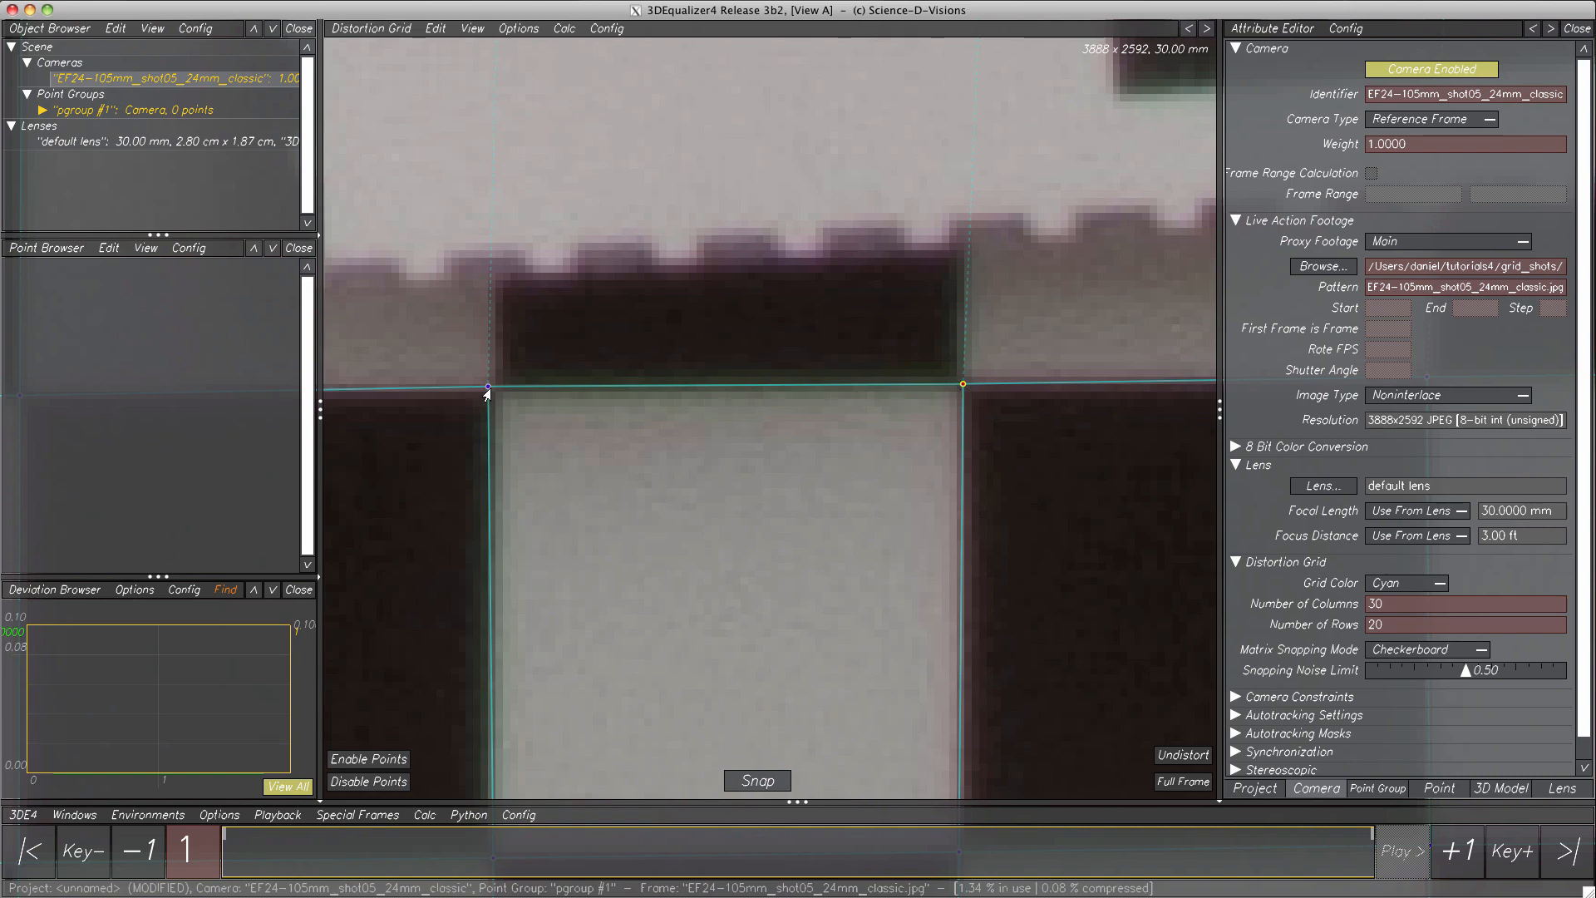
drag(488, 392, 494, 395)
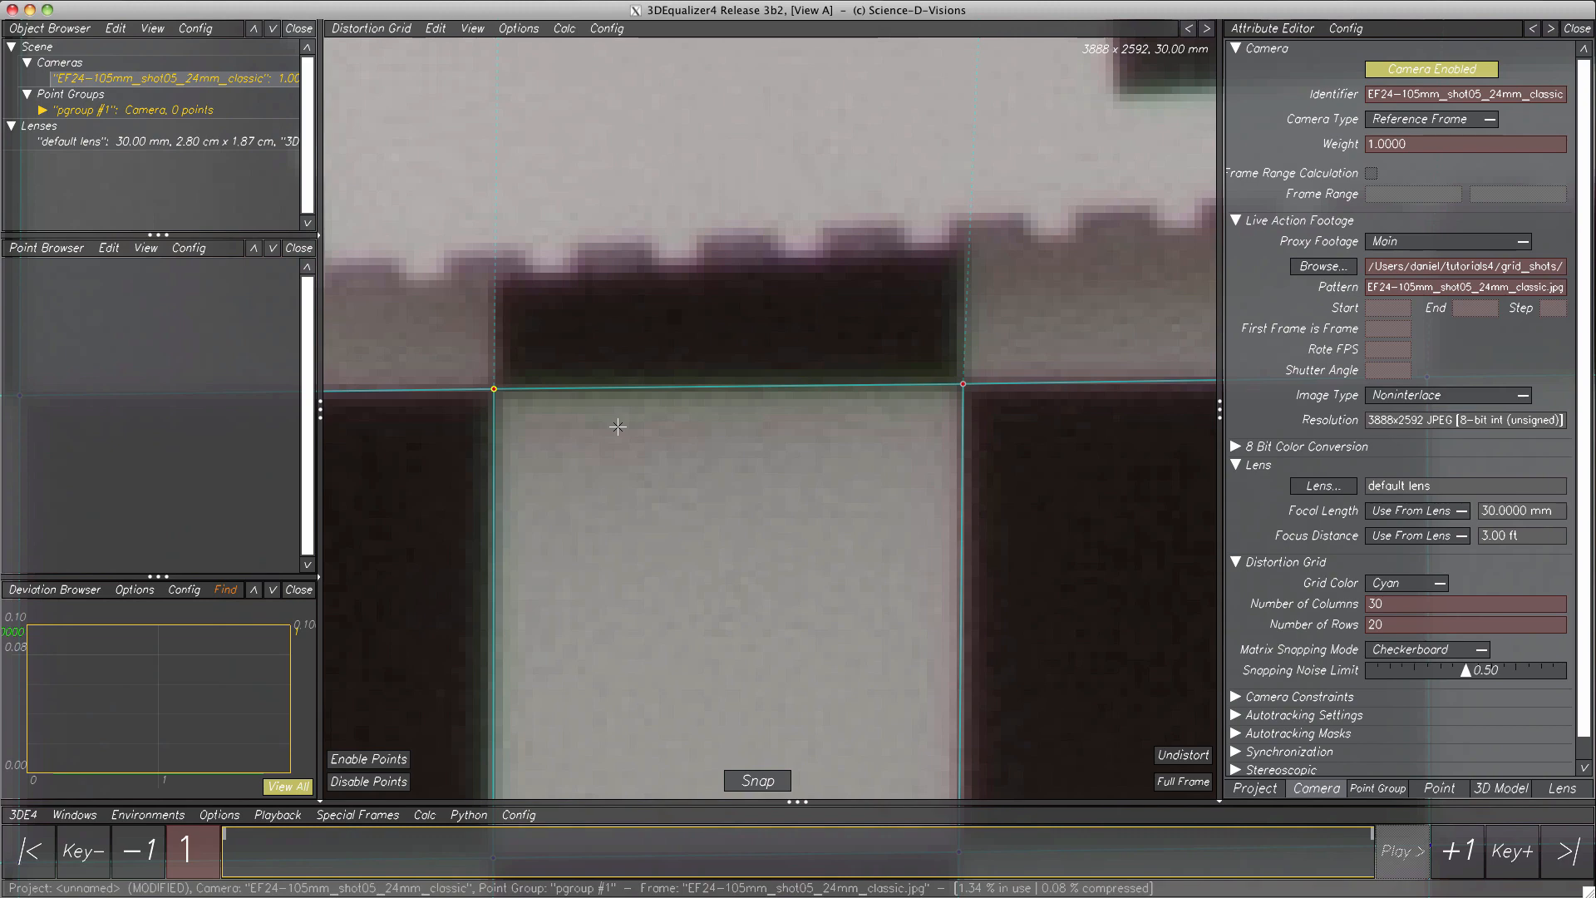
key(f)
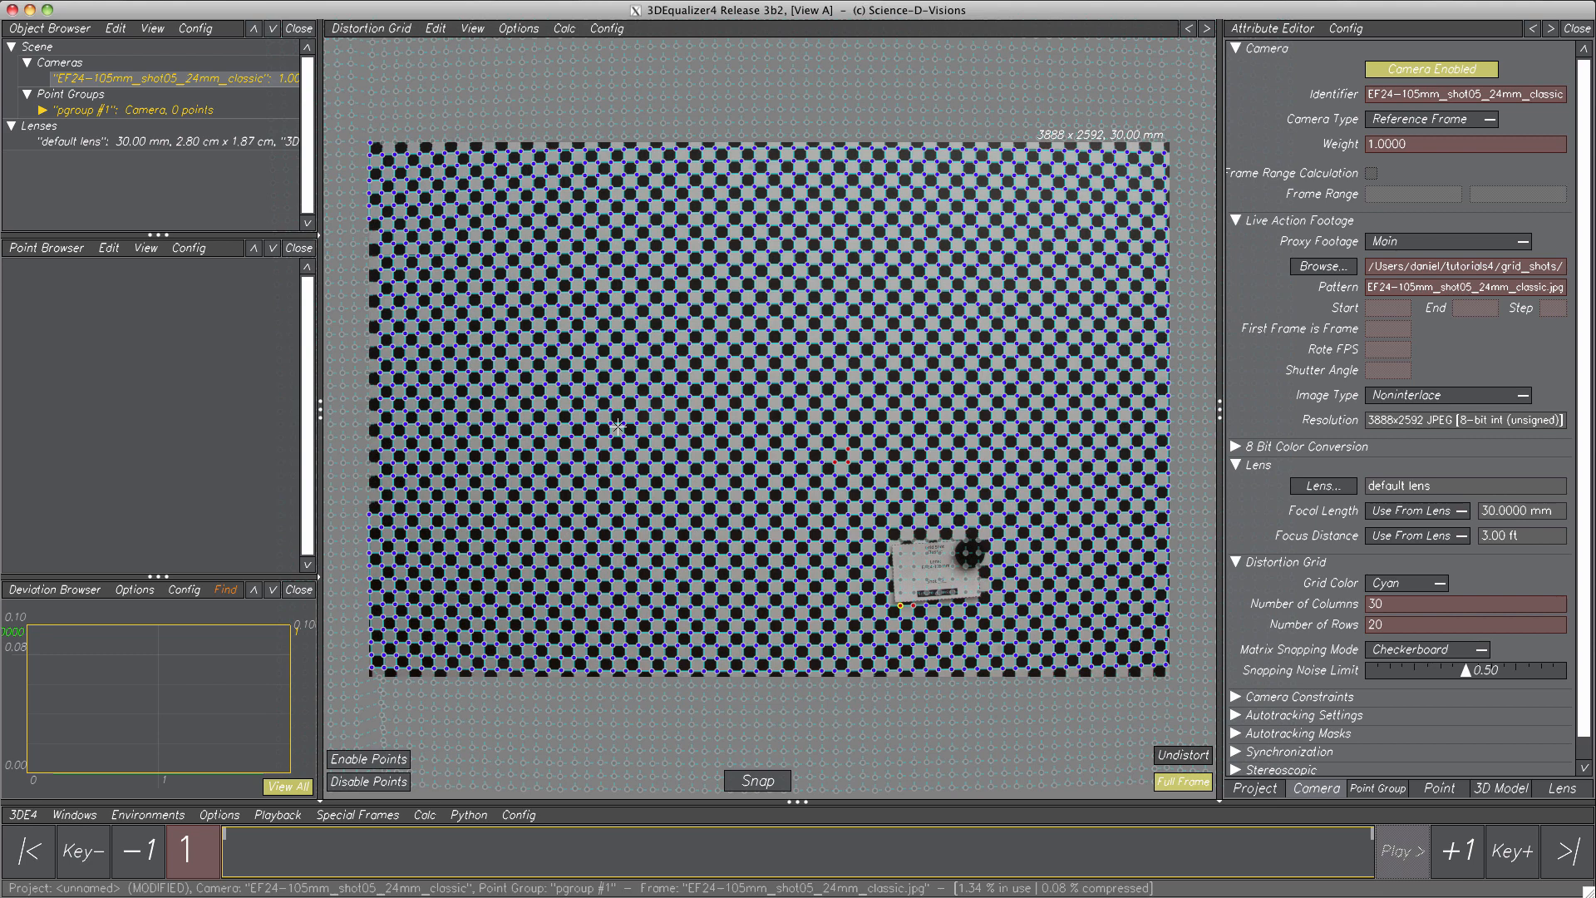
- Hide the disabled matrix points in the distortion grid view
click(473, 30)
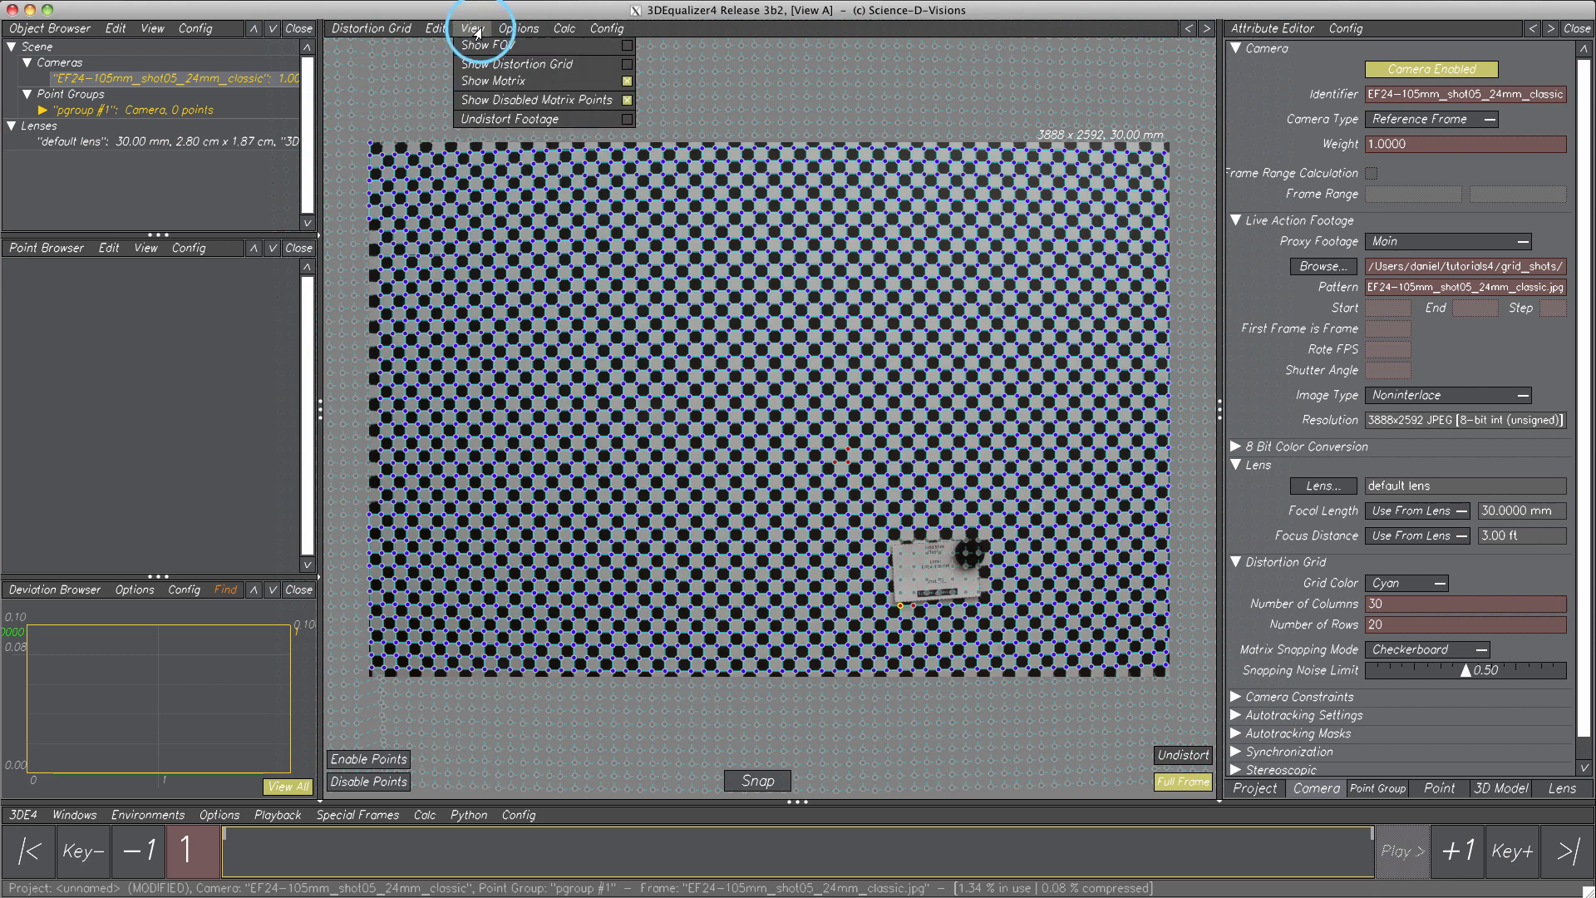
click(499, 100)
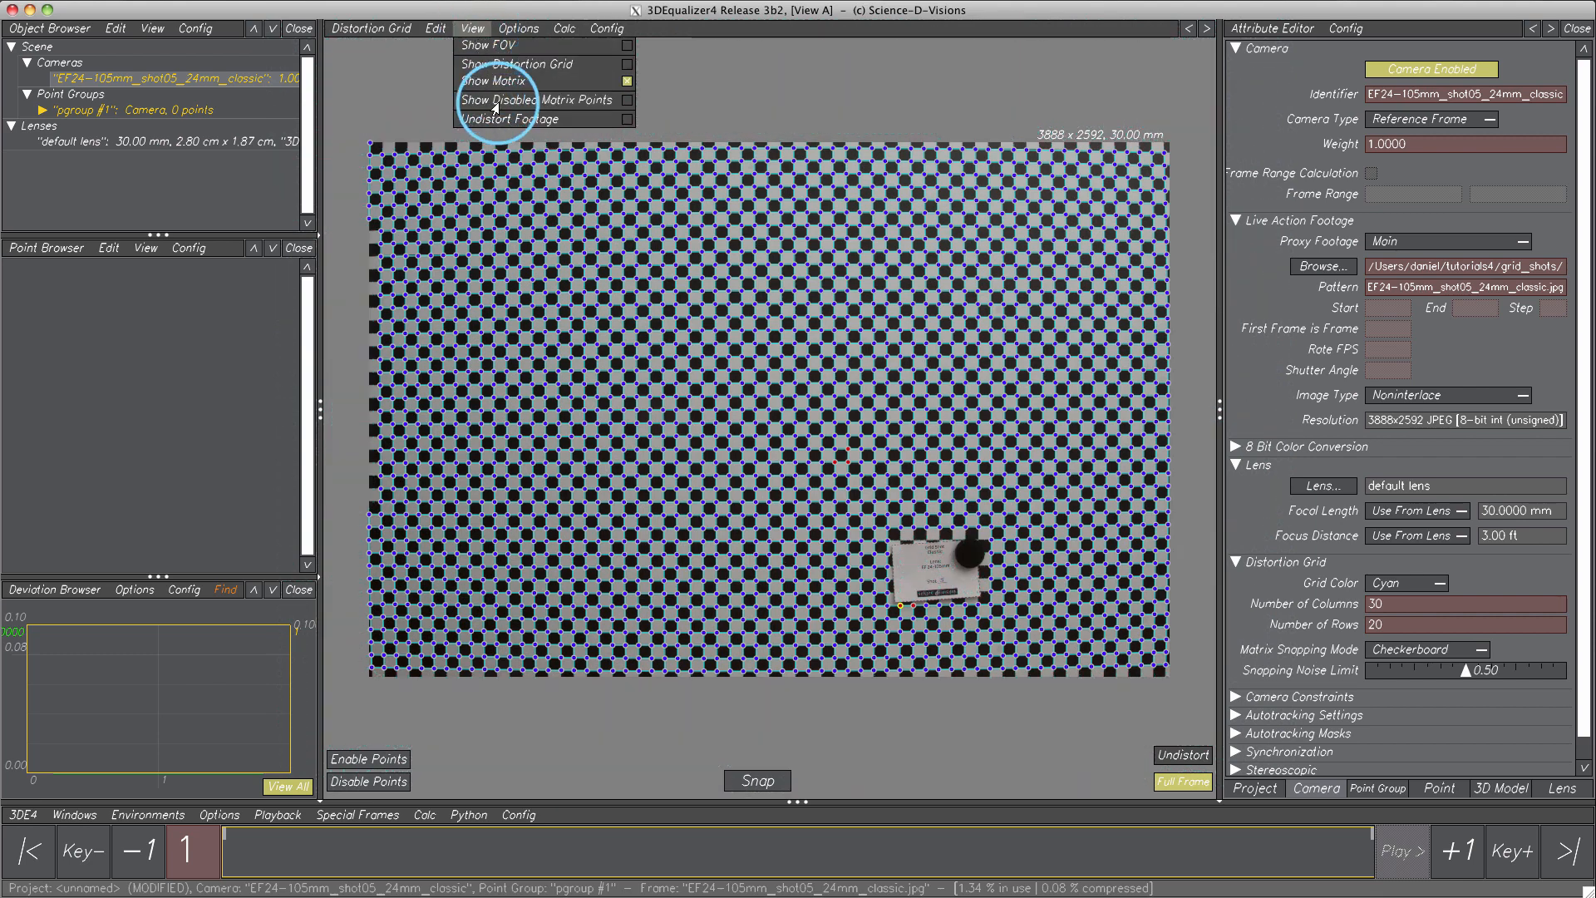
click(473, 30)
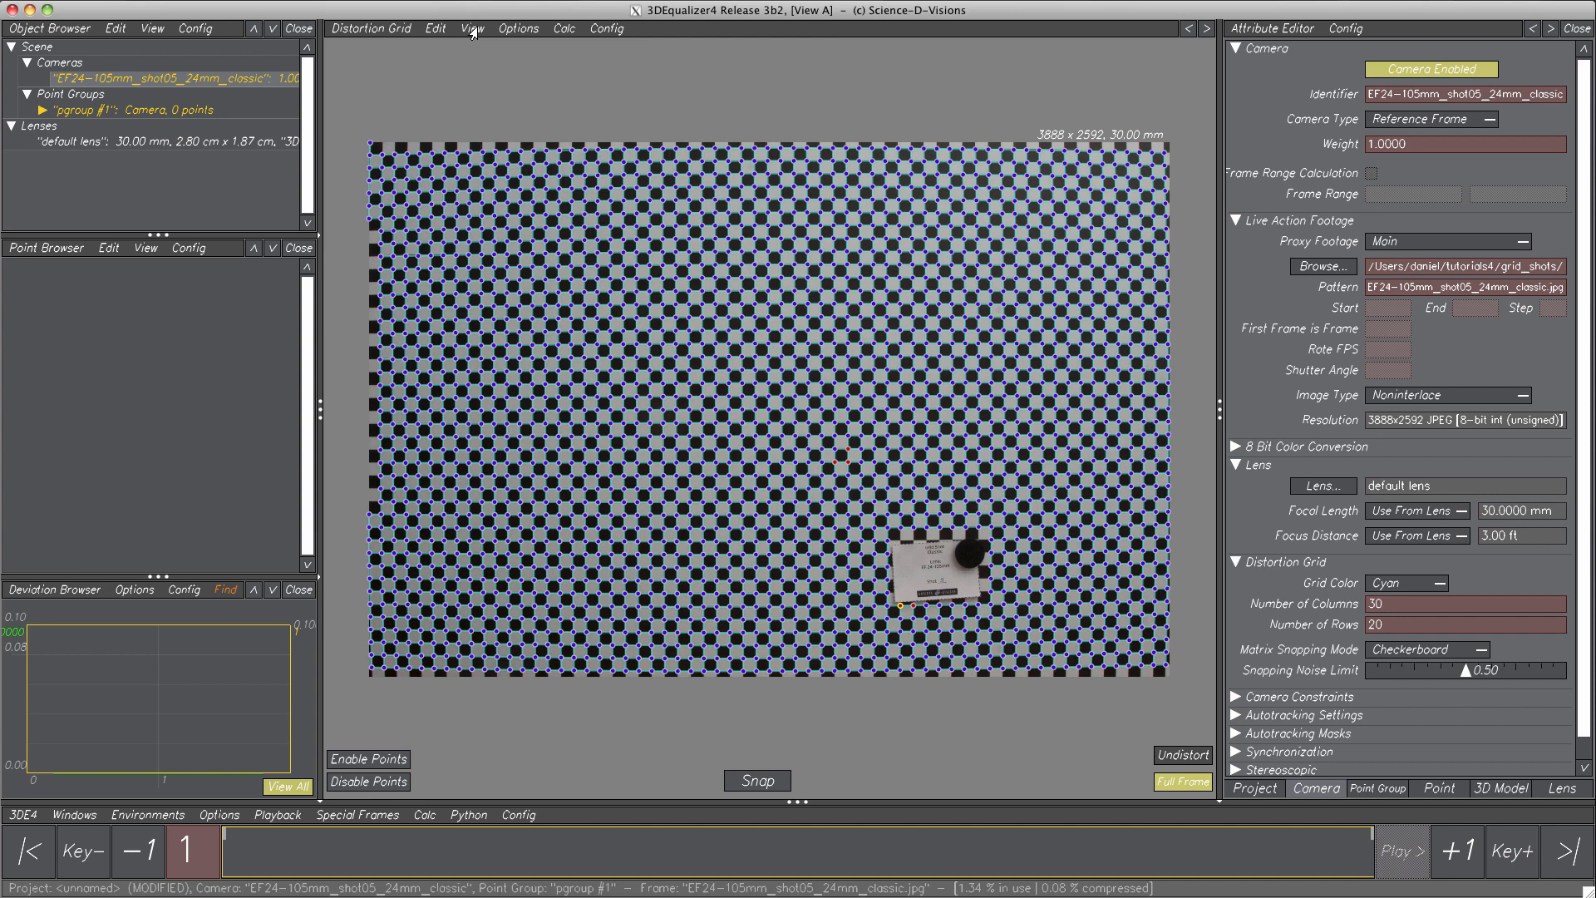
- Select 3DE4 Radial – Standard, Degree 4 as the default lens's distortion model
click(1560, 788)
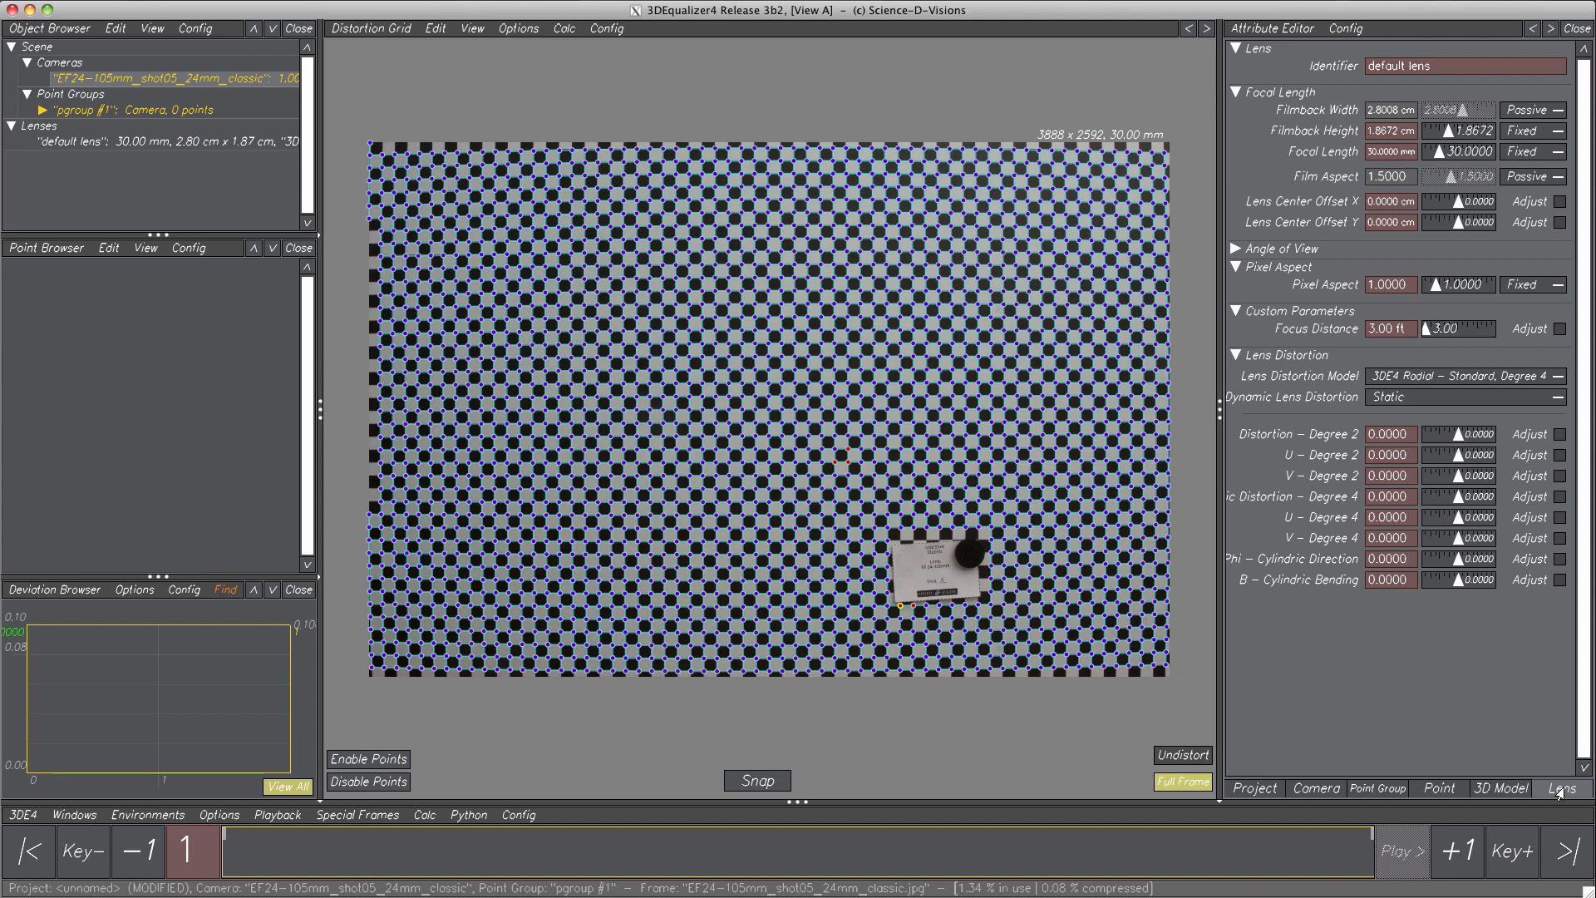
click(1537, 386)
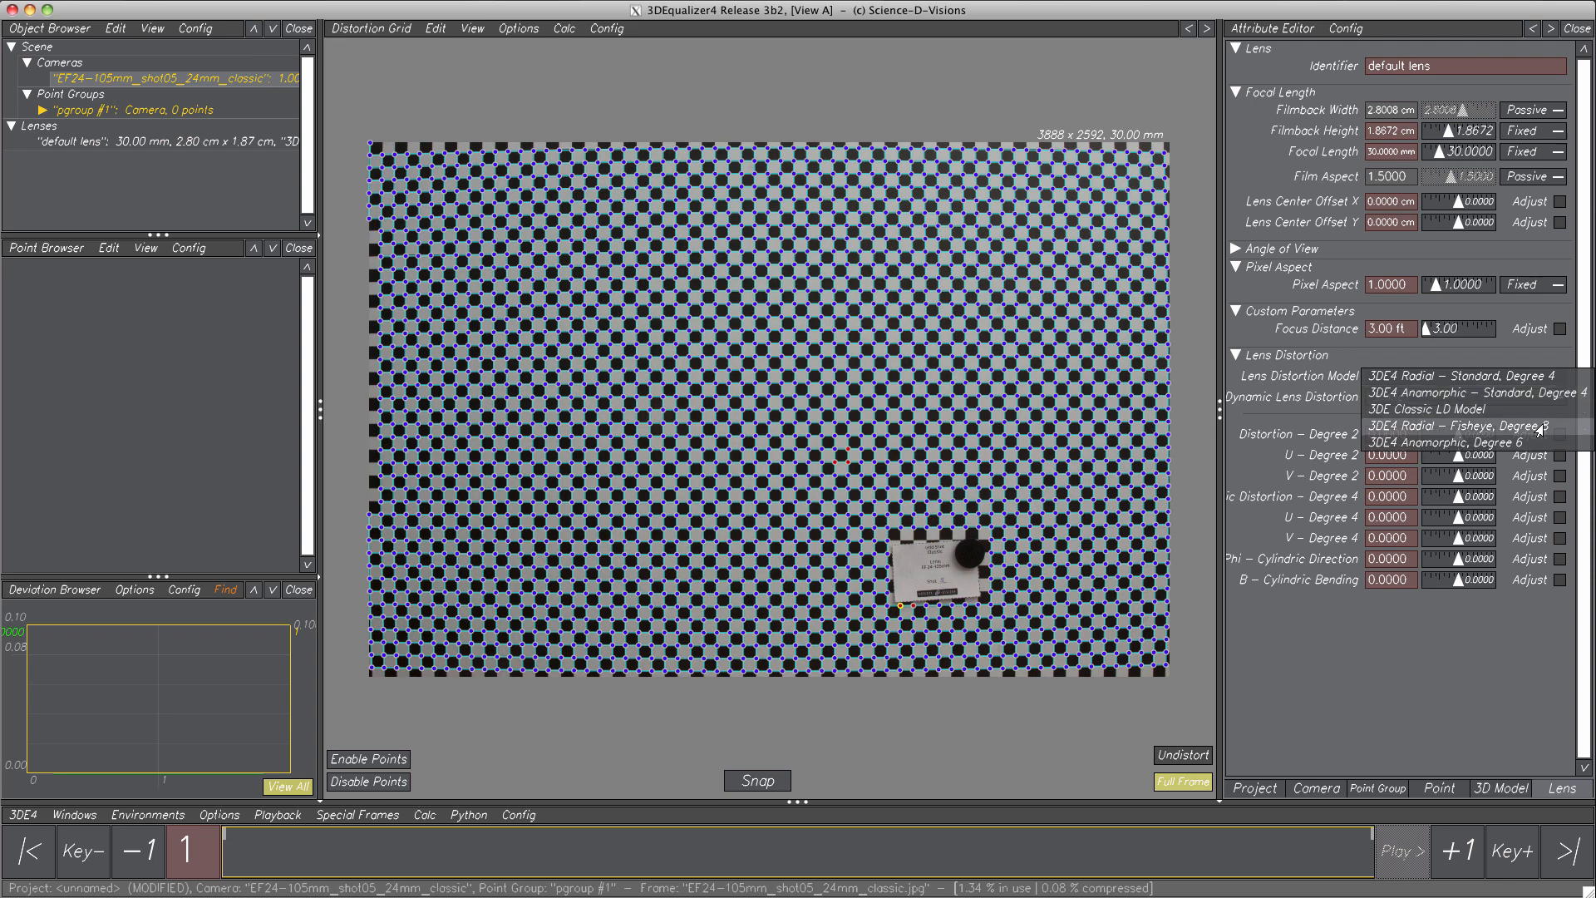
click(1539, 378)
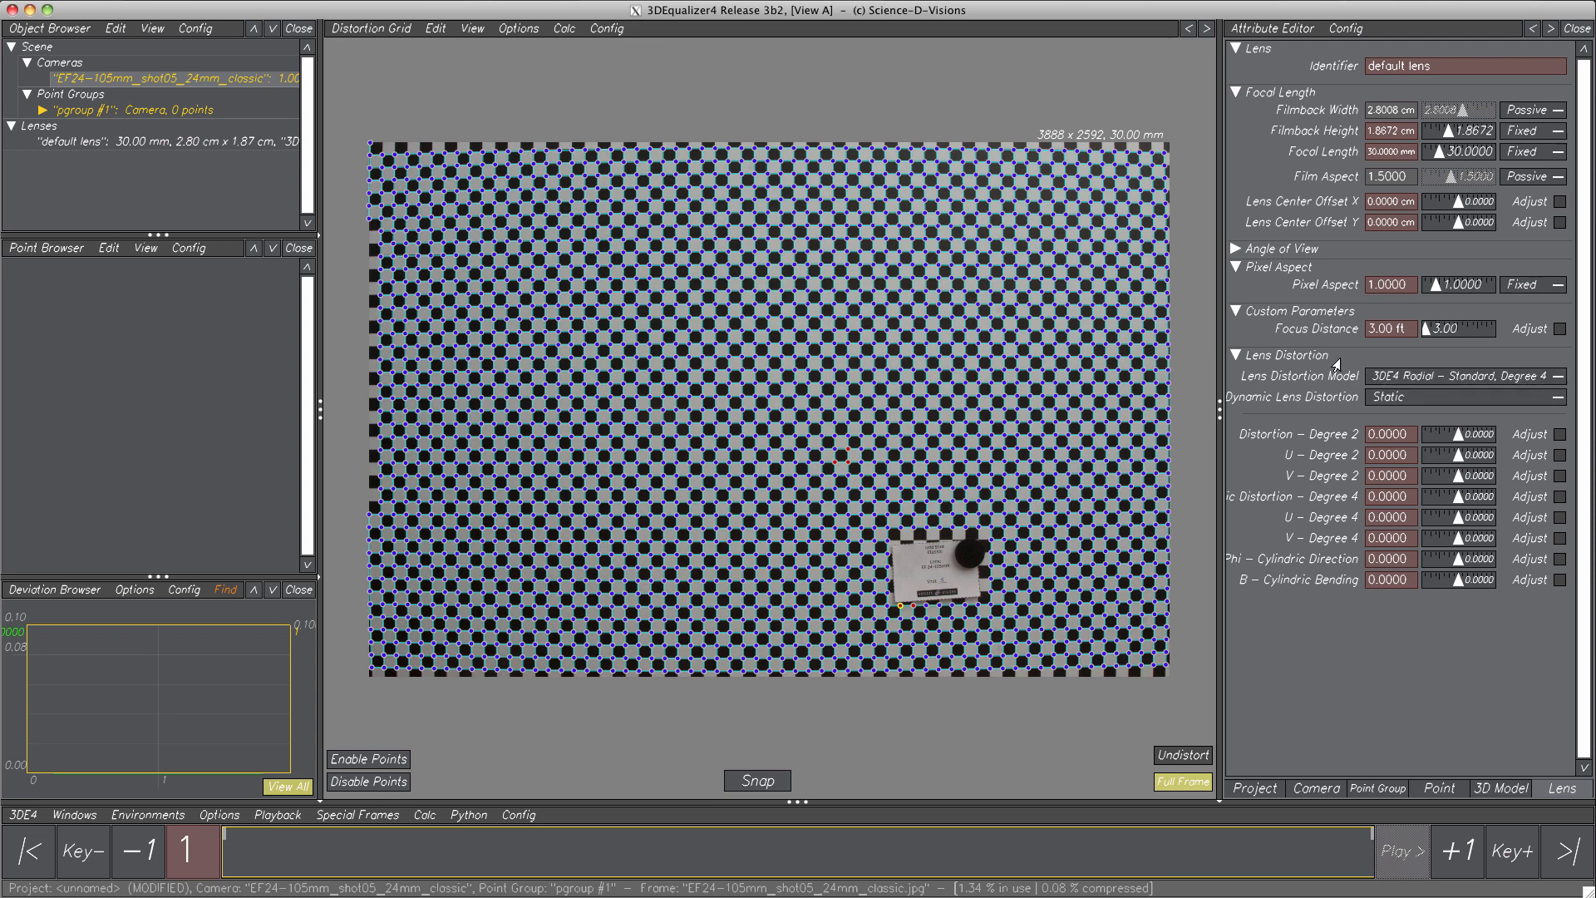
- Hide the matrix over the footage and set the lens's Distortion – Degree 2 to about -0.0730
click(470, 30)
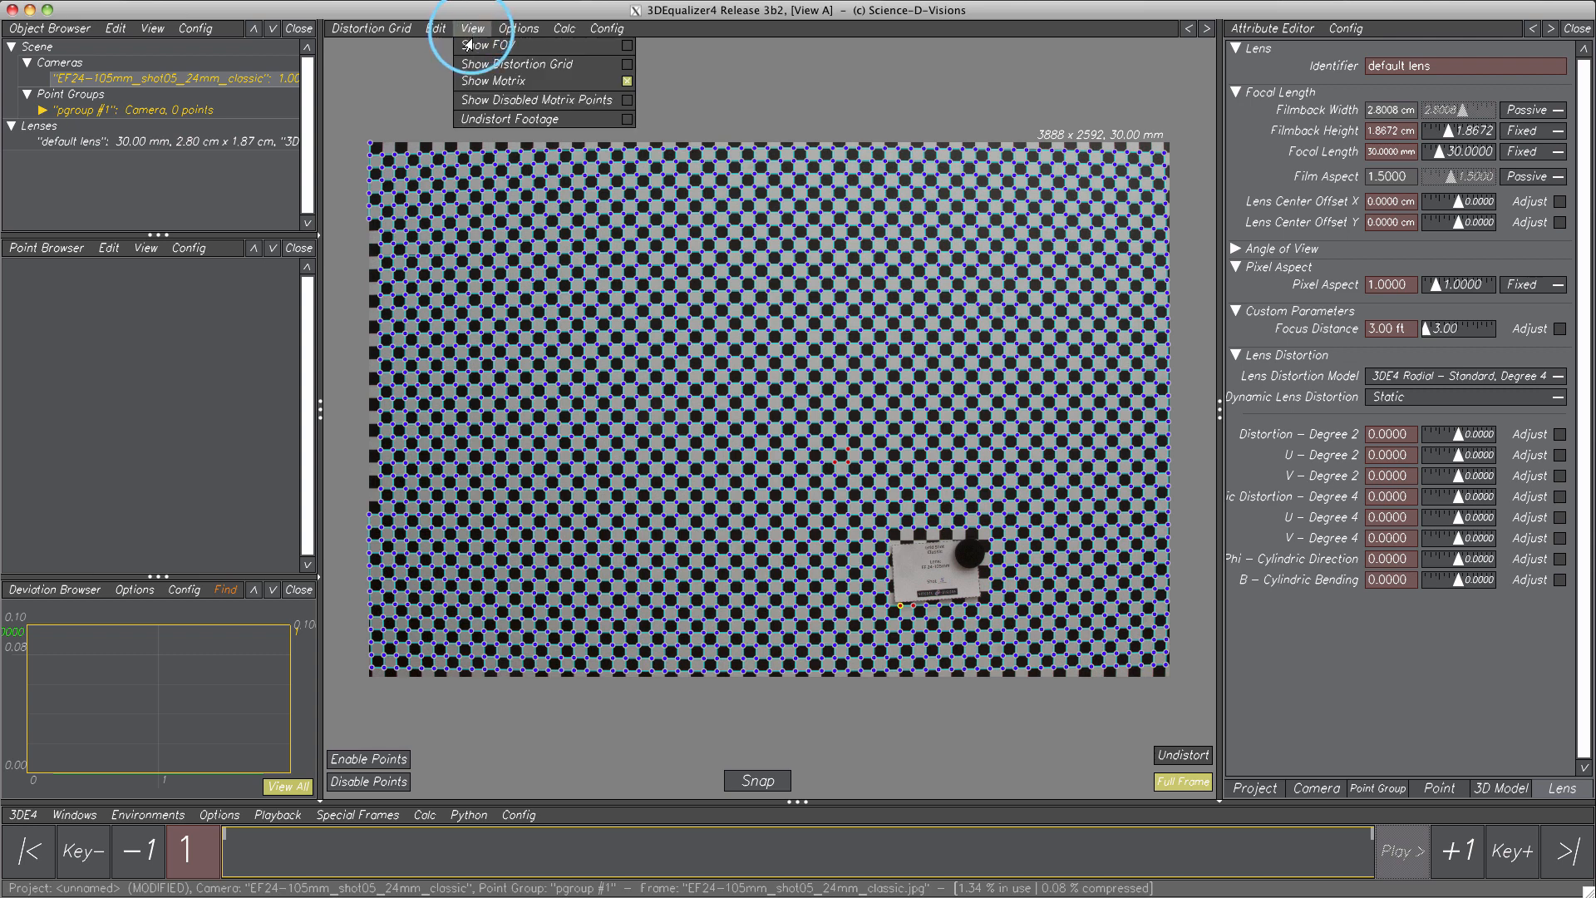
click(471, 82)
click(472, 37)
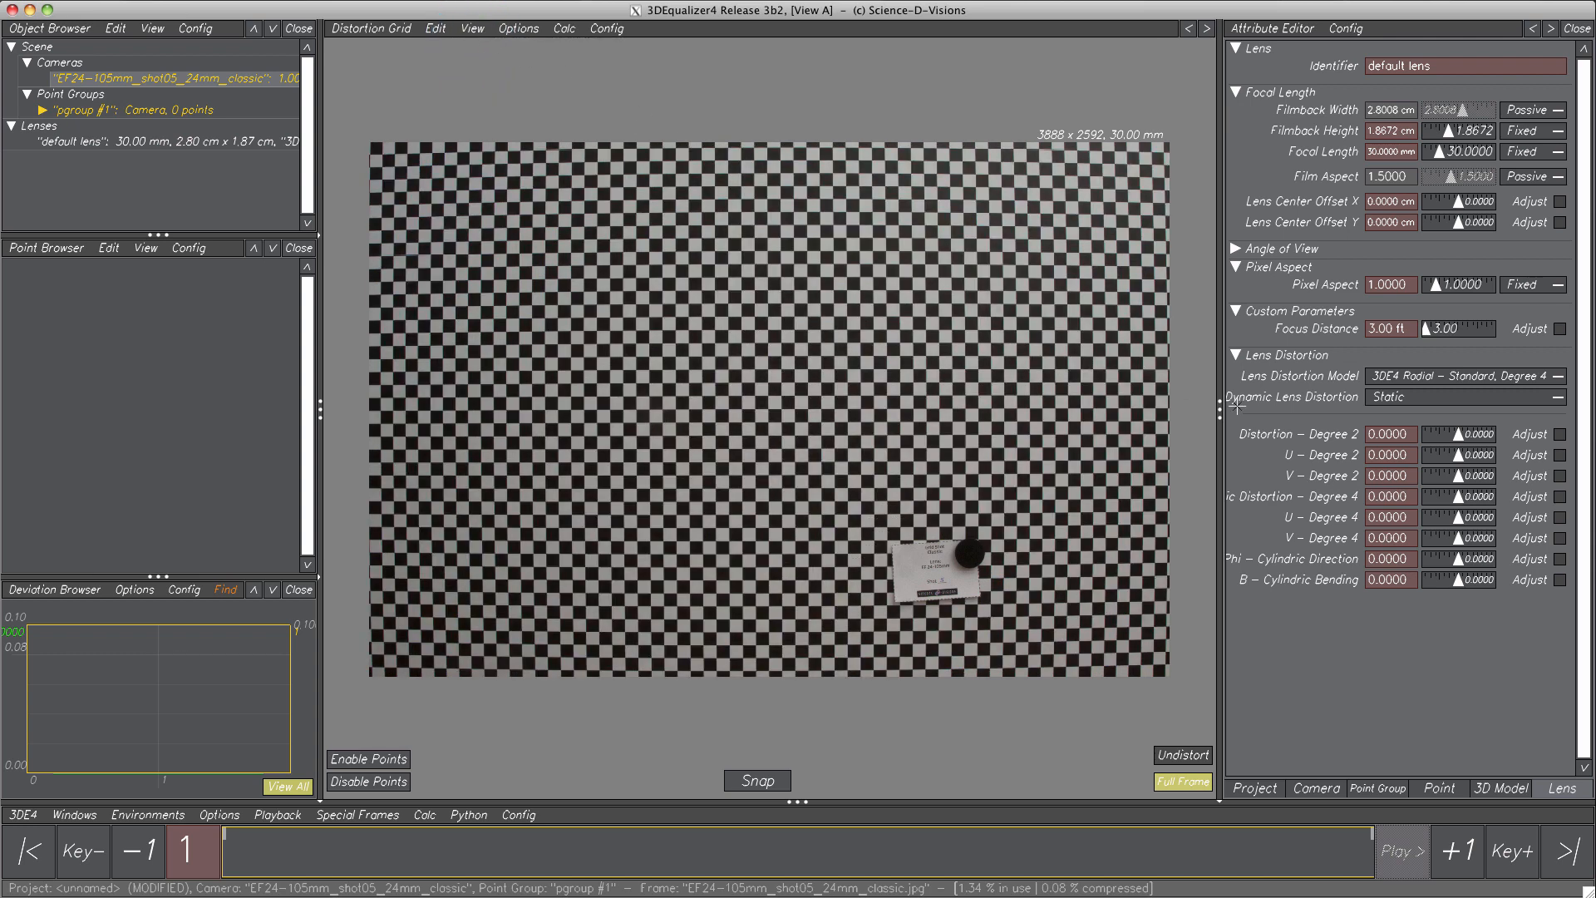
drag(1459, 440, 1451, 440)
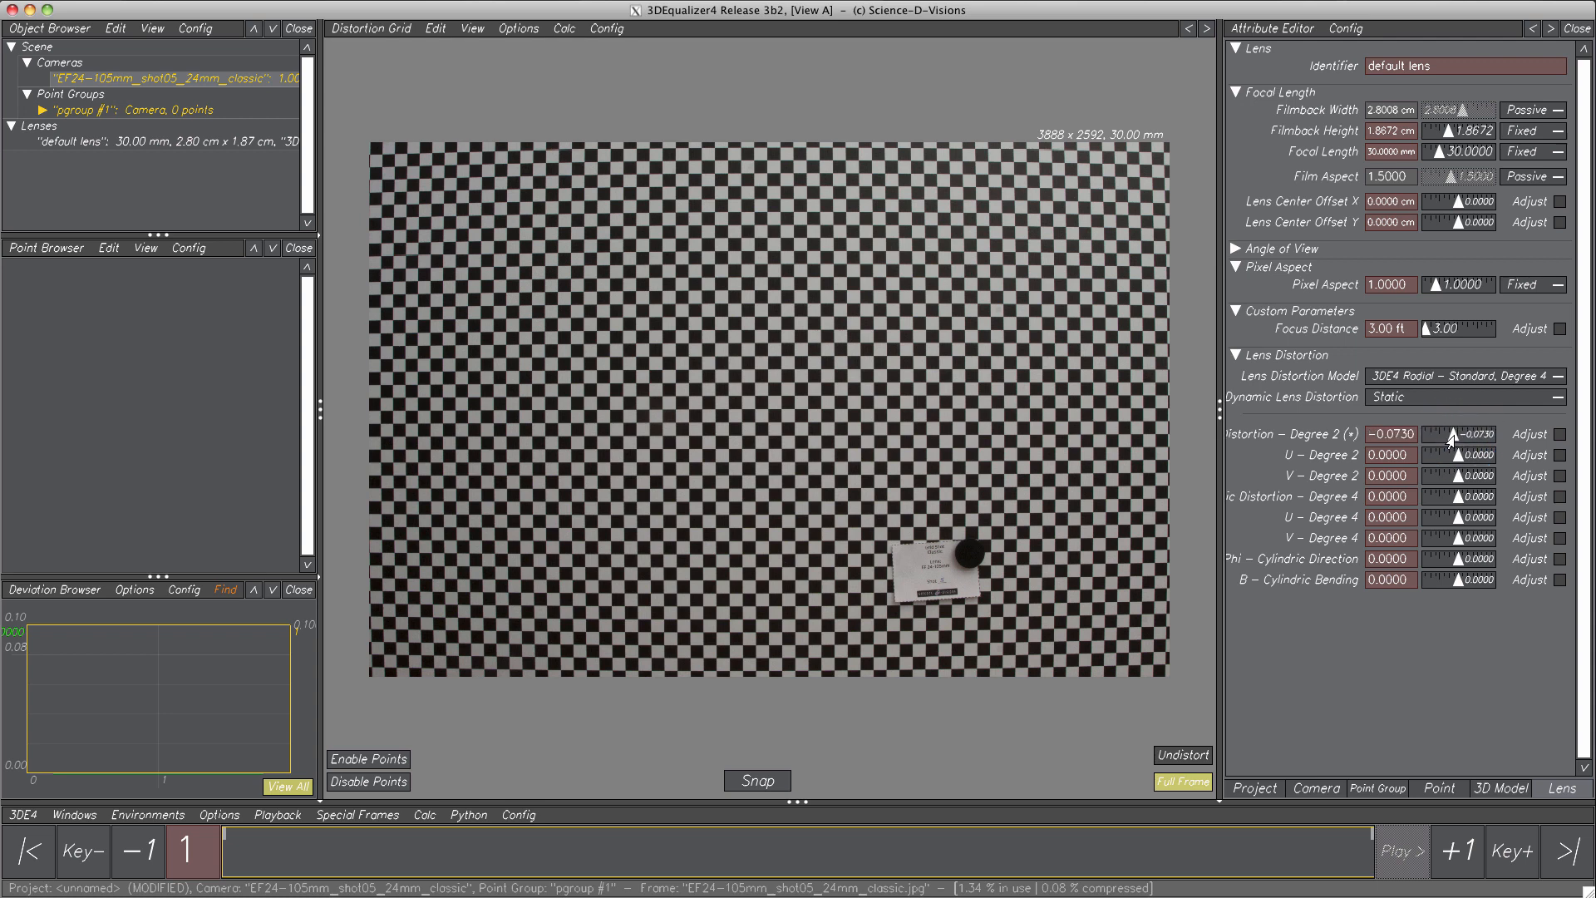
- Undistort the footage and set U – Degree 2 to about 0.0040 and V – Degree 2 to about -0.0090
click(1175, 755)
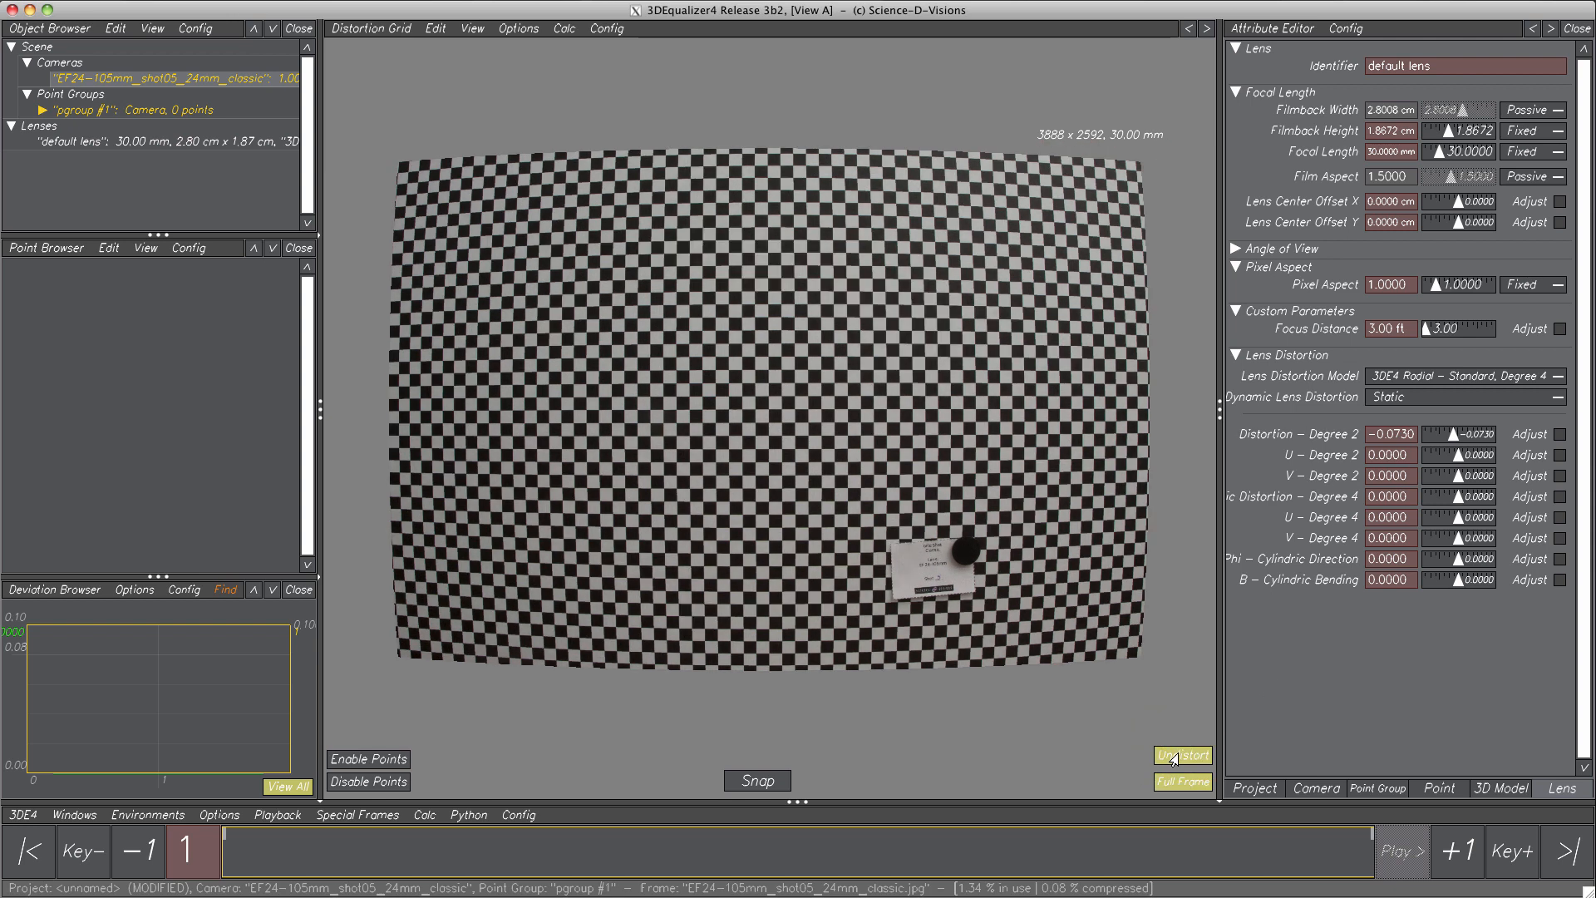
drag(1453, 455, 1469, 457)
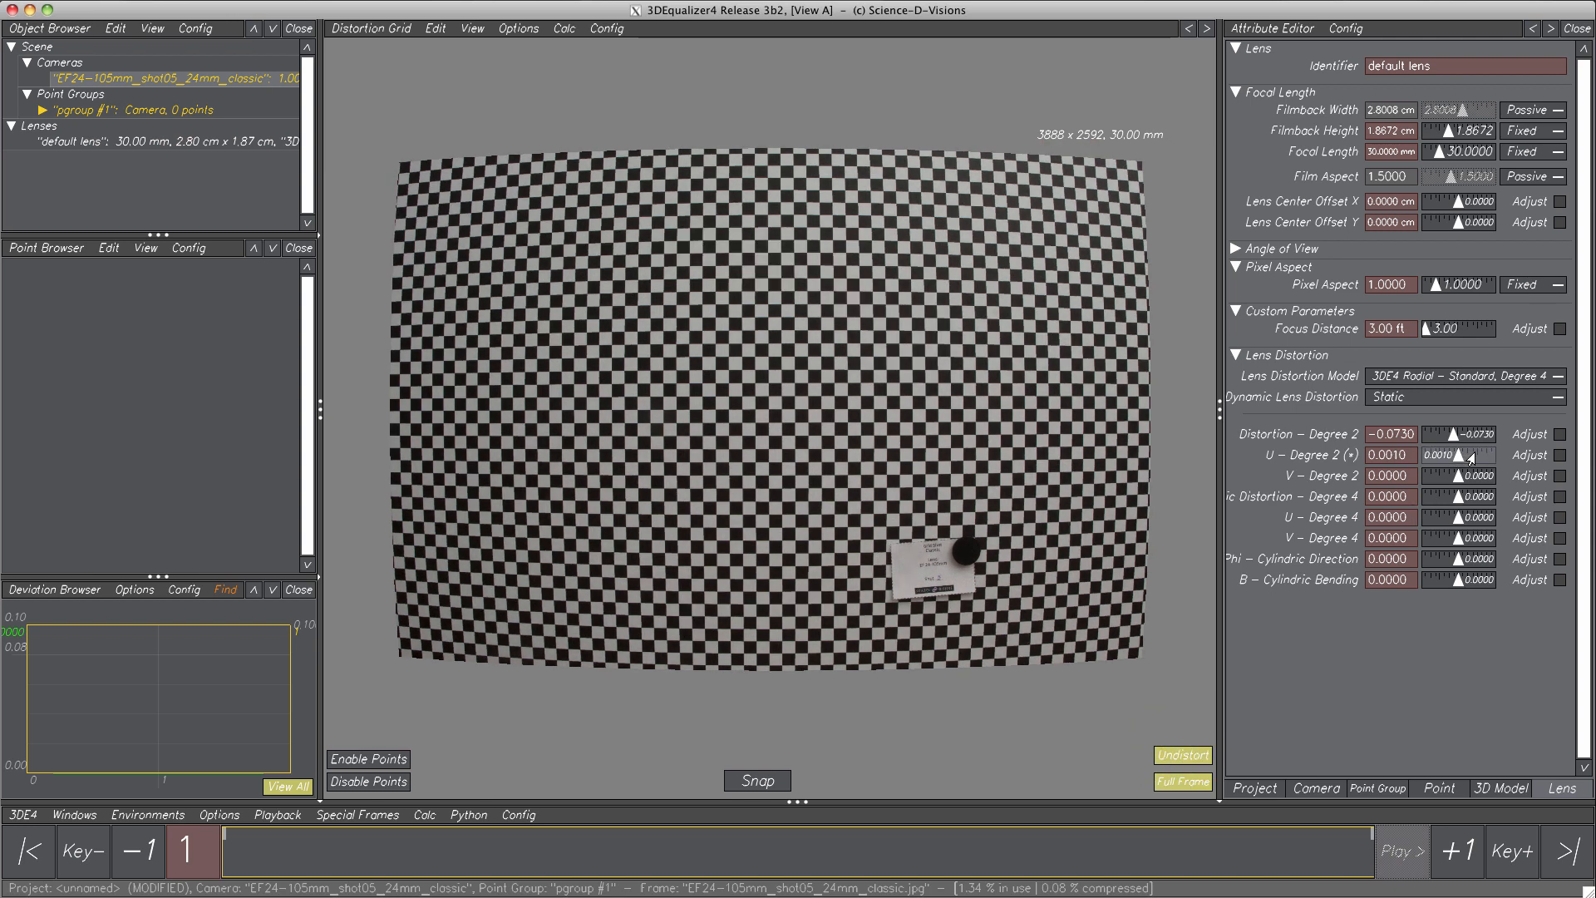
click(1450, 476)
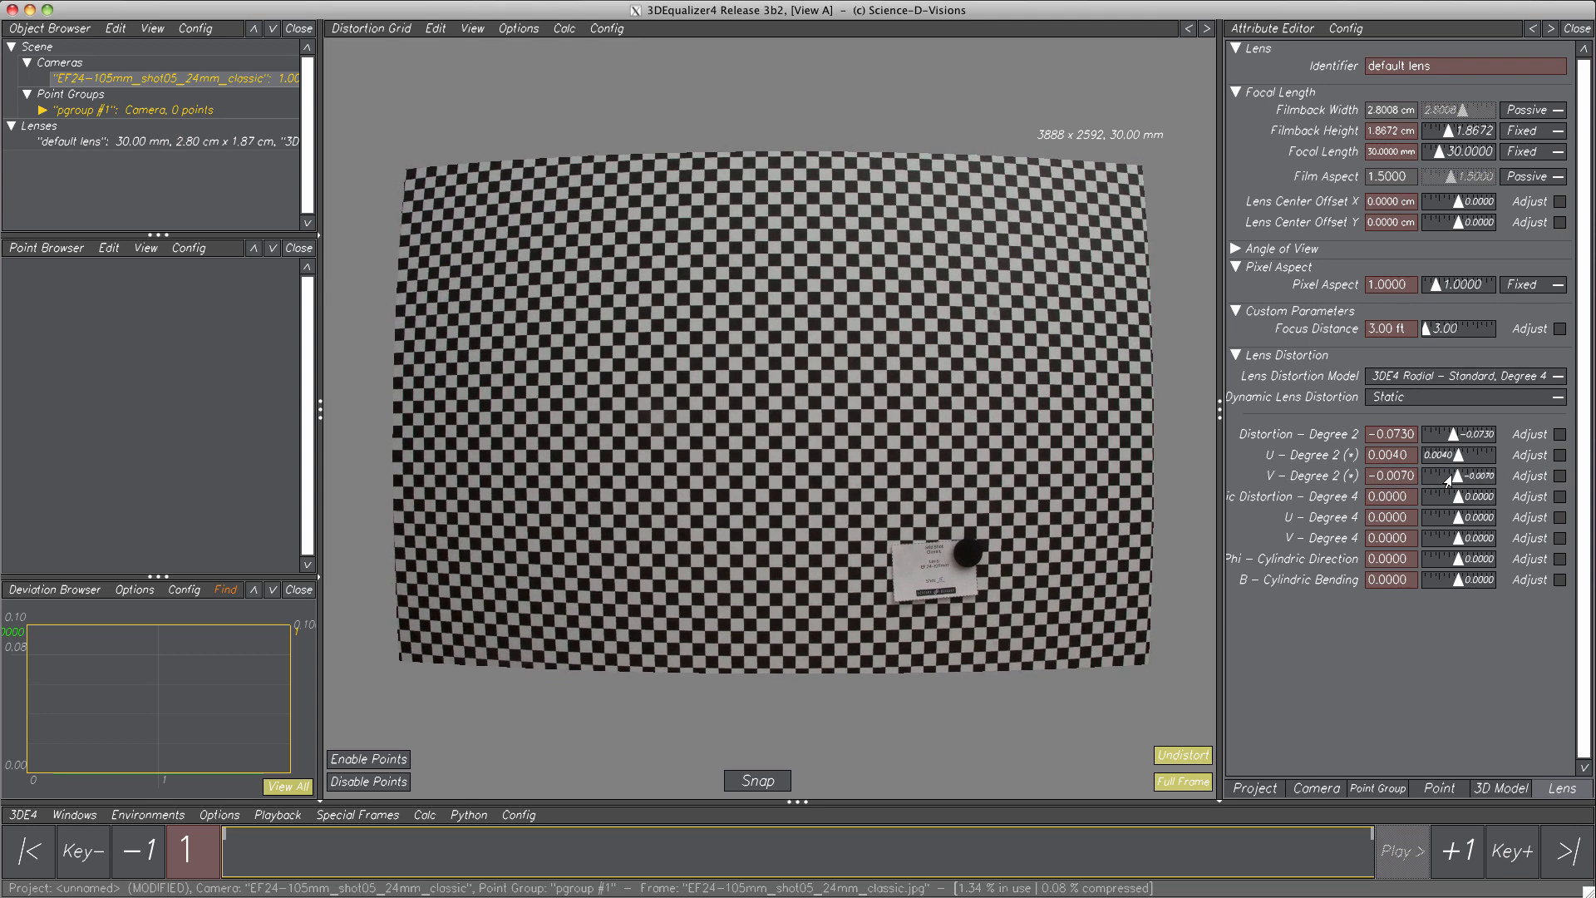
- Set Quartic Distortion – Degree 4 to about -0.0100 and both U – Degree 4 and V – Degree 4 to about 0.0080
click(1449, 502)
click(1449, 501)
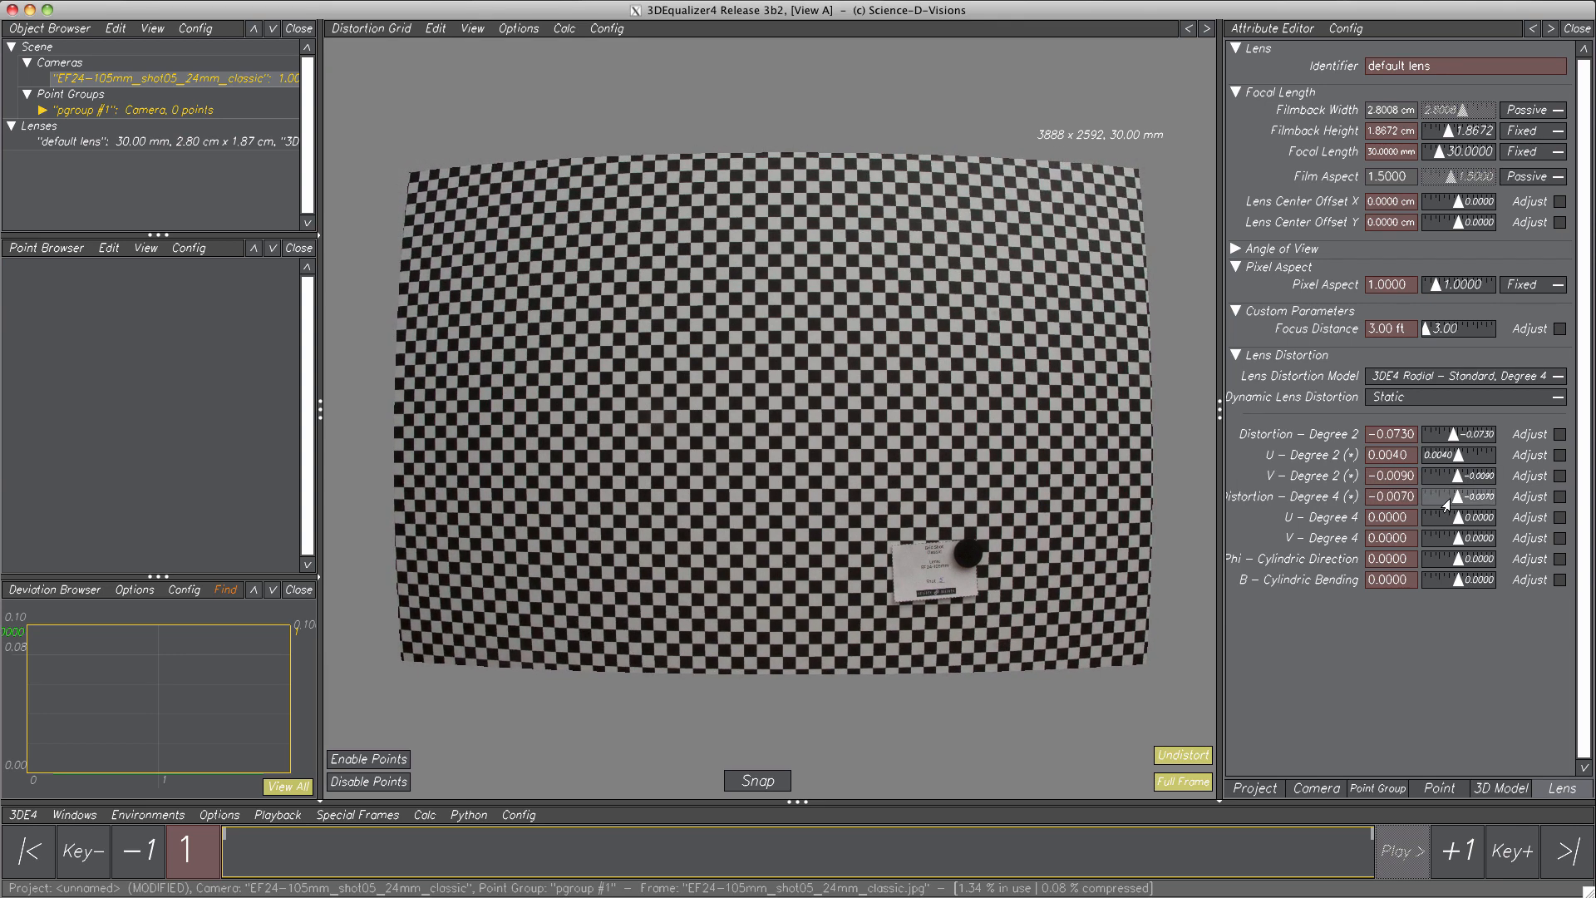
click(1478, 515)
click(1477, 517)
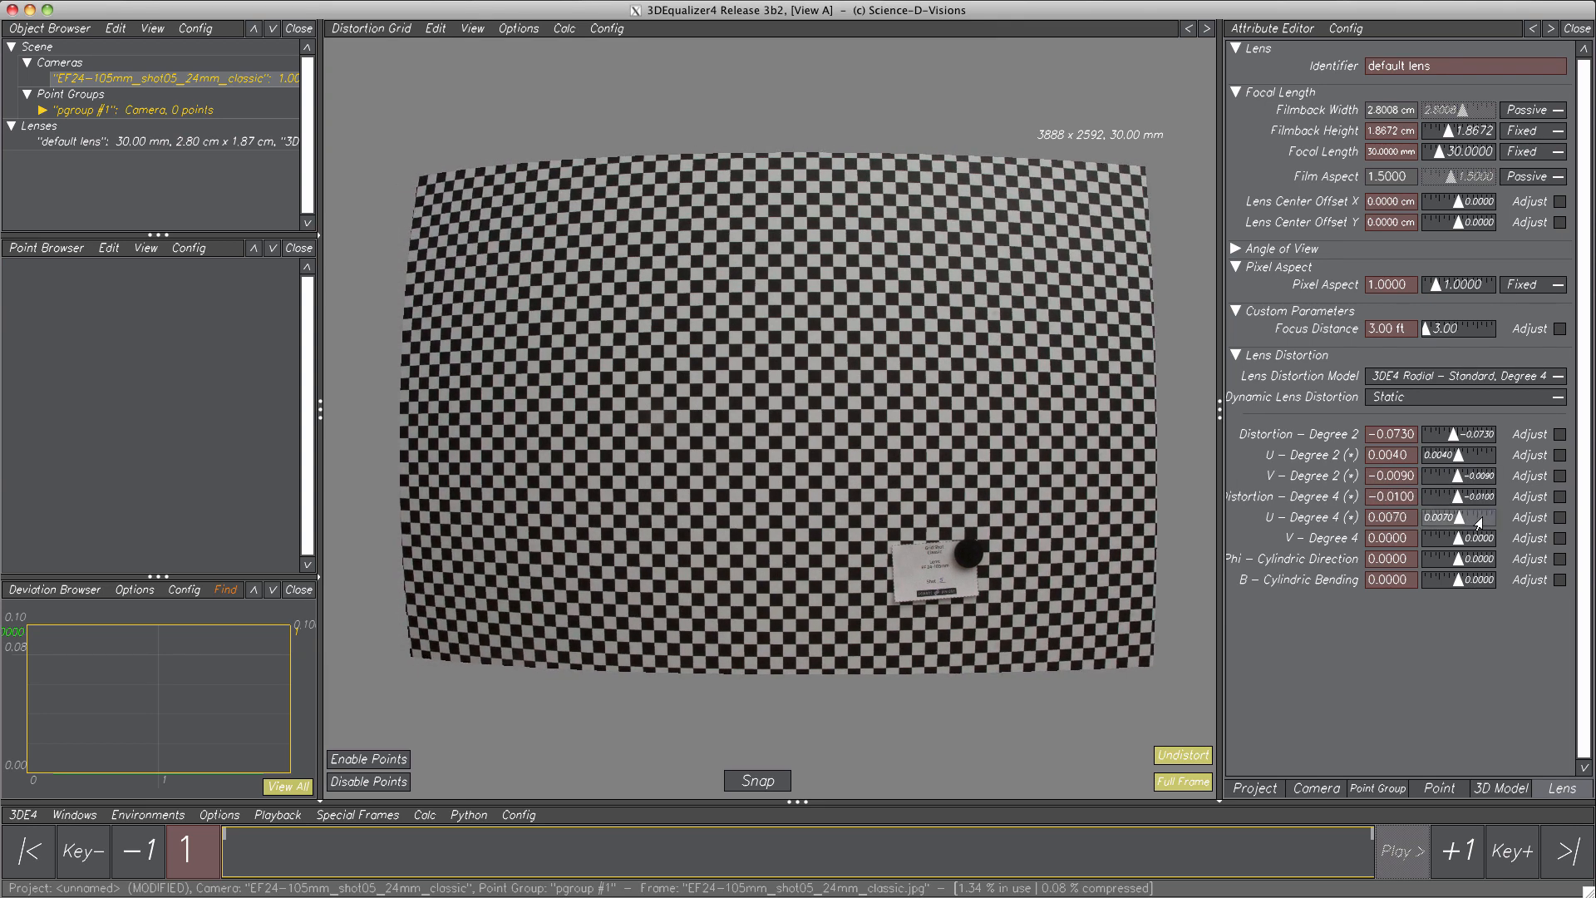
click(1477, 540)
click(1477, 542)
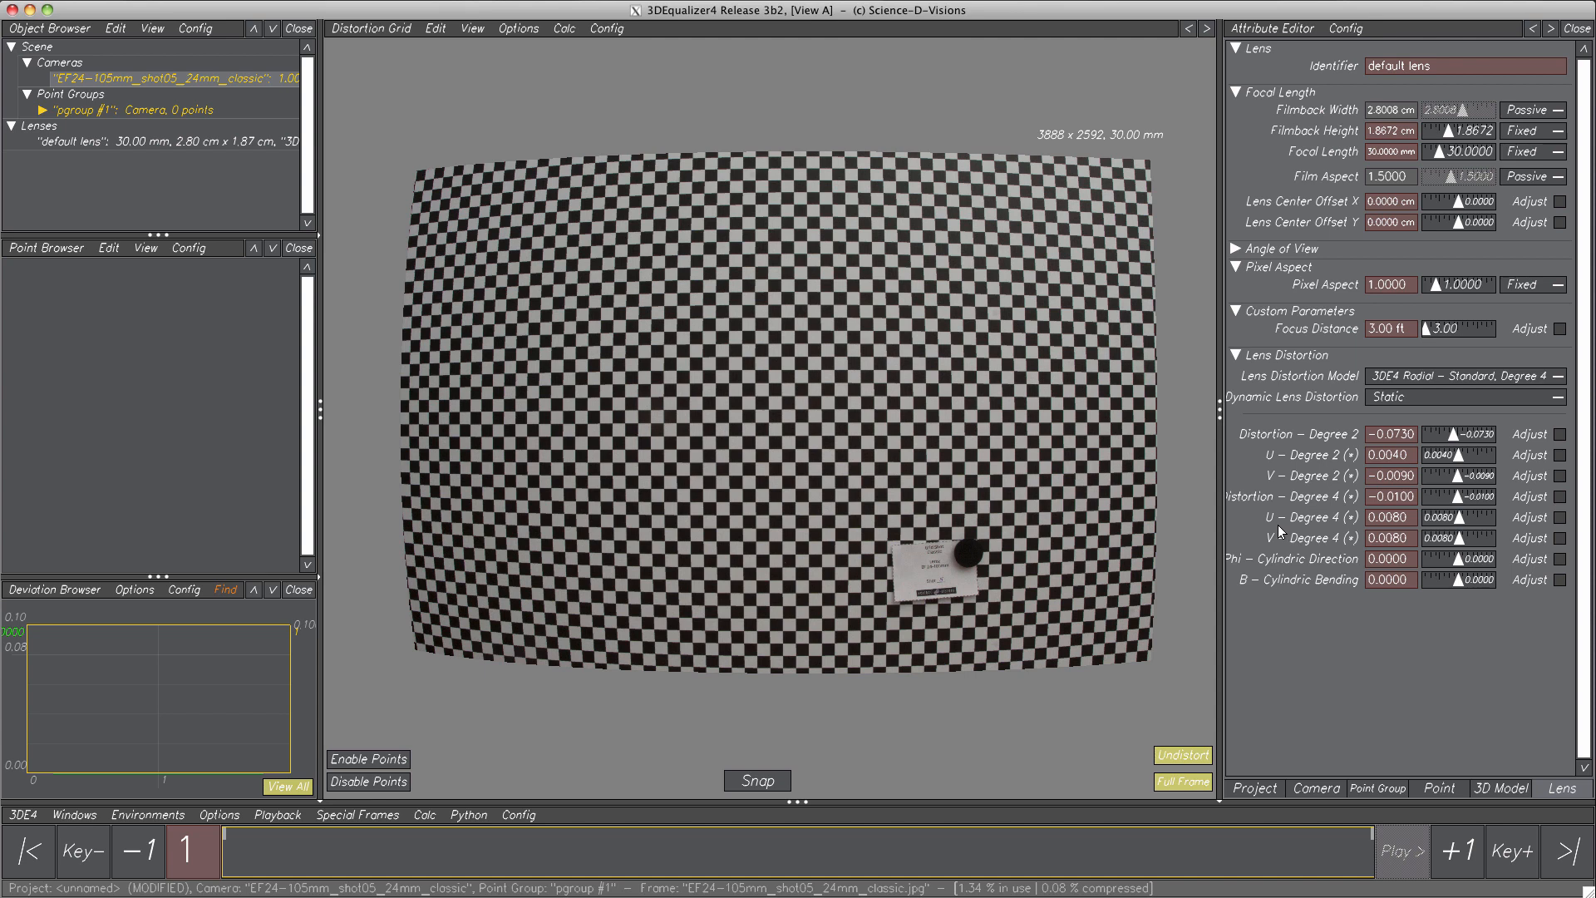
- Select 3DE4 Anamorphic – Standard, Degree 4 as the distortion model and vary its coefficients from Cx02 (about 0.0730) through Cy44 (about 0.0618)
click(1545, 386)
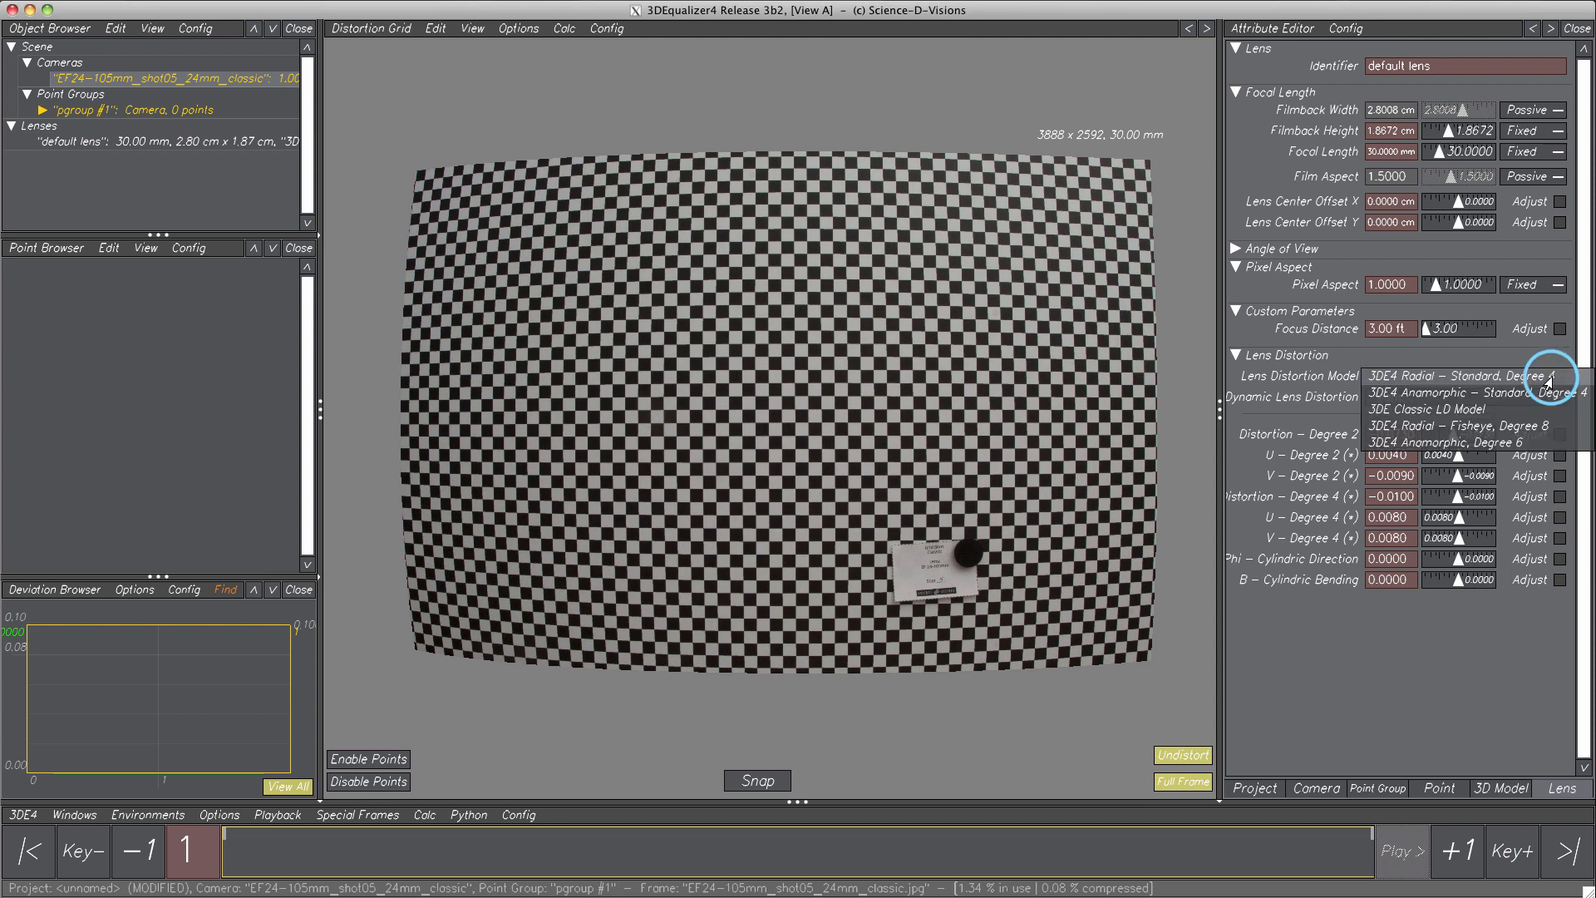
click(1548, 392)
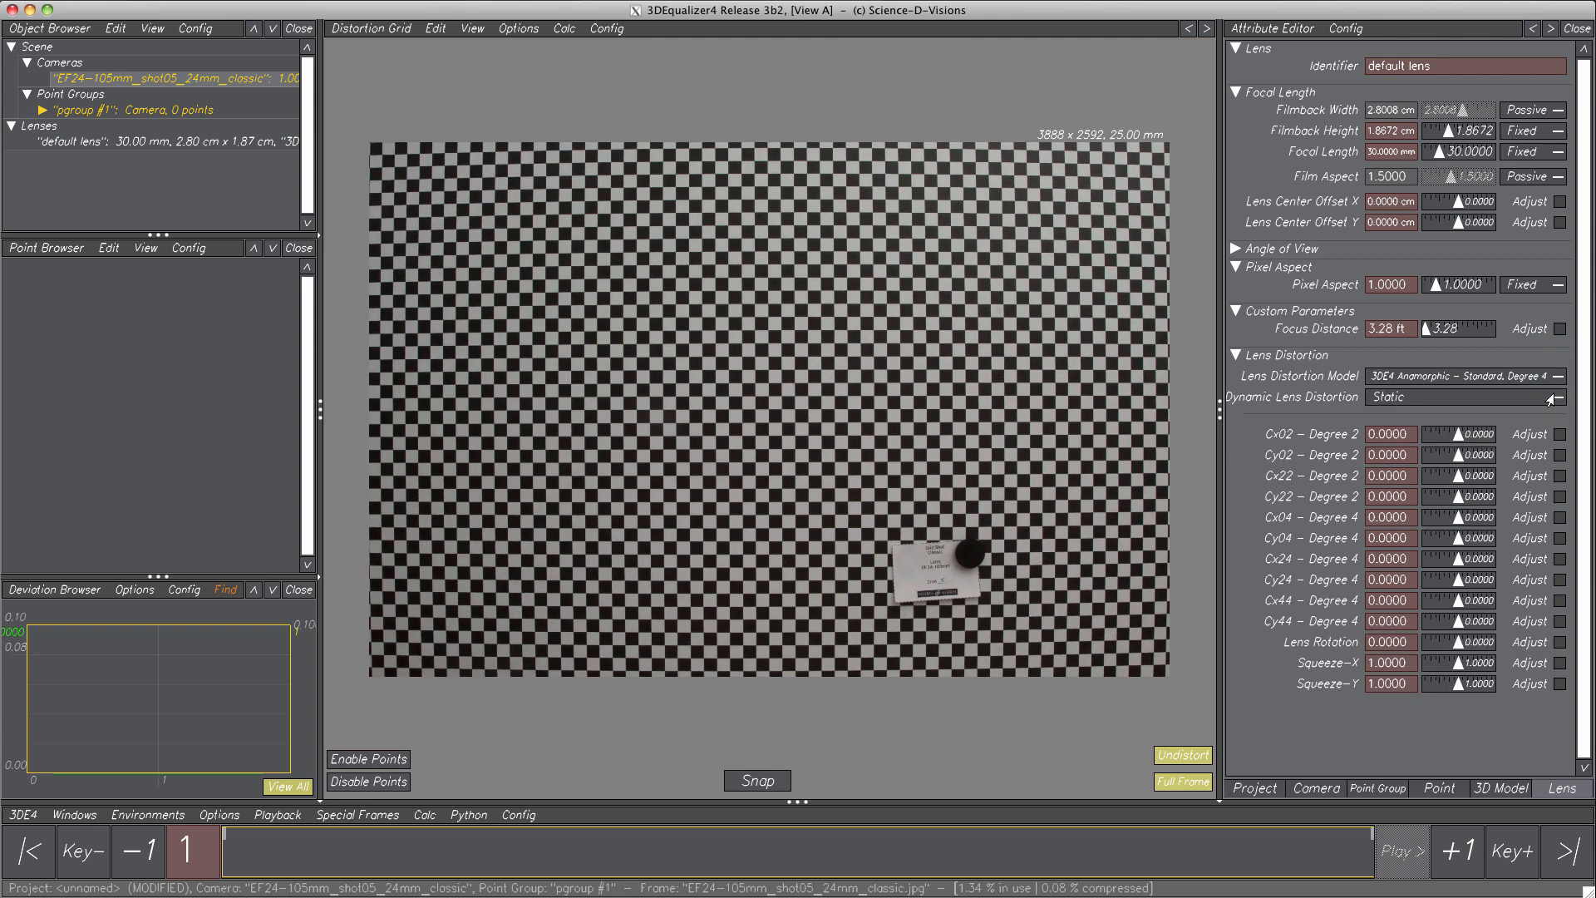
drag(1459, 436, 1462, 623)
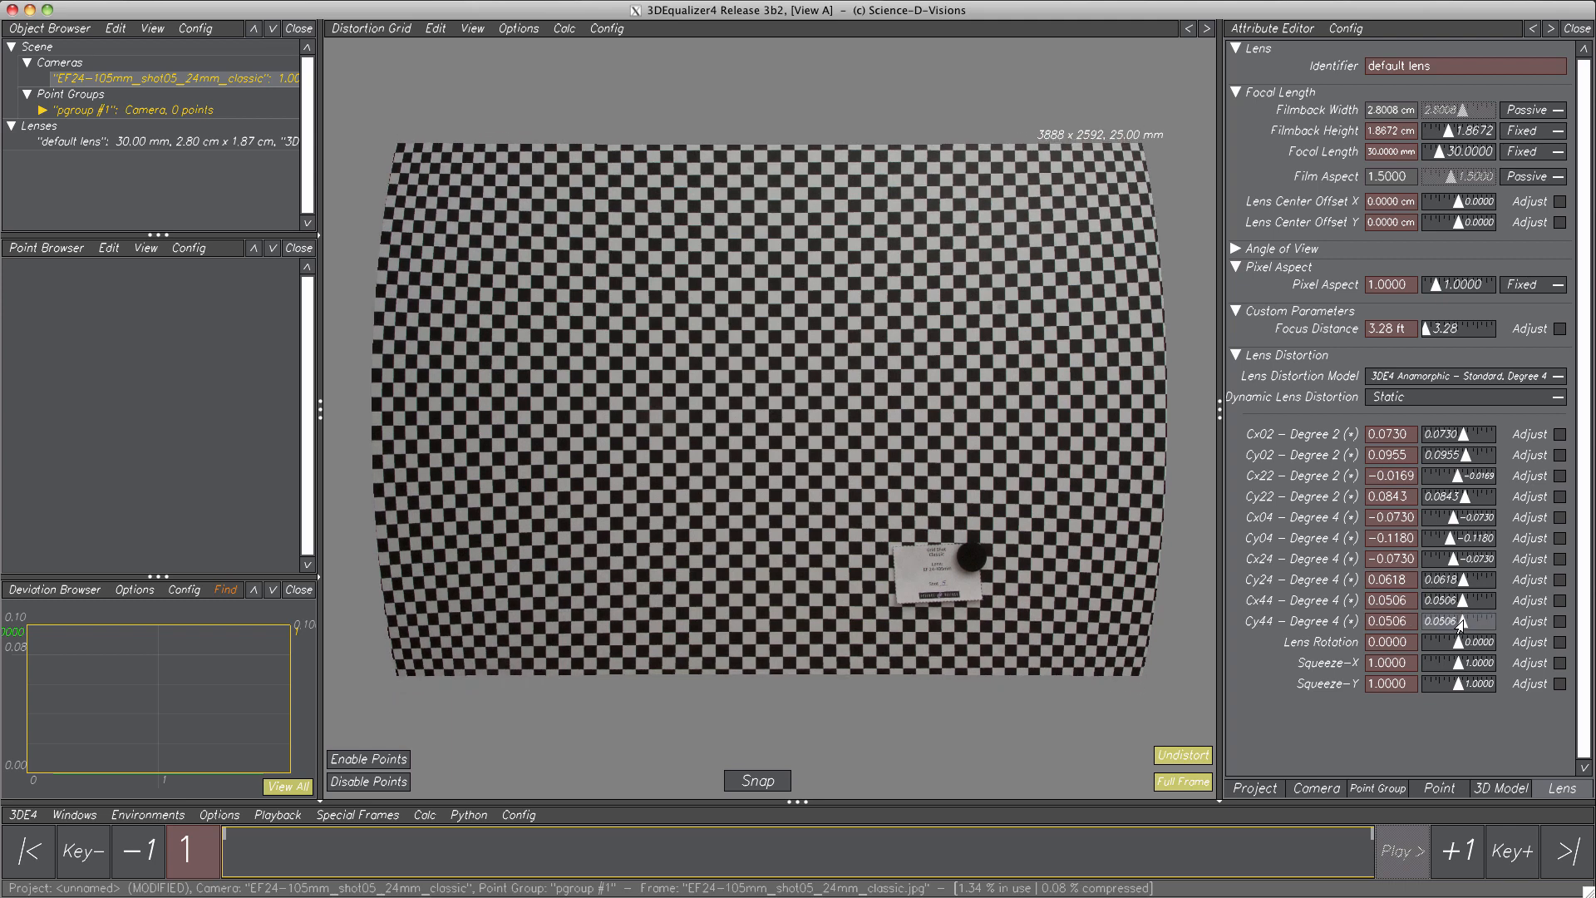
drag(1461, 624, 1461, 623)
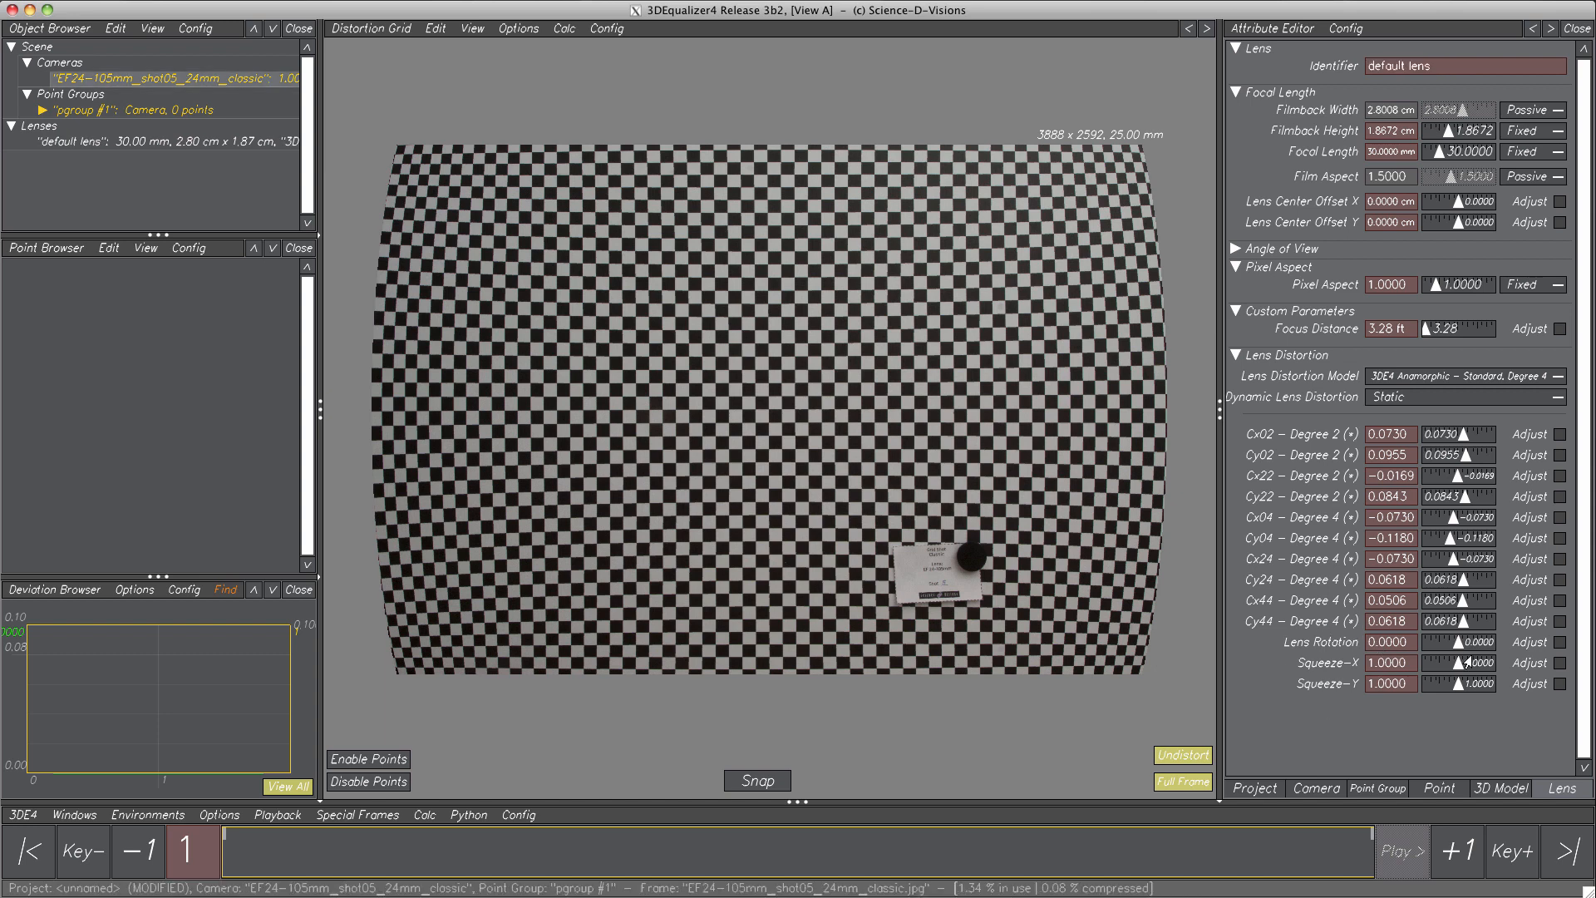
- Set the anamorphic model's Lens Rotation to 15, Squeeze-X to 1.1000 and Squeeze-Y to about 0.9337
drag(1467, 663, 1460, 694)
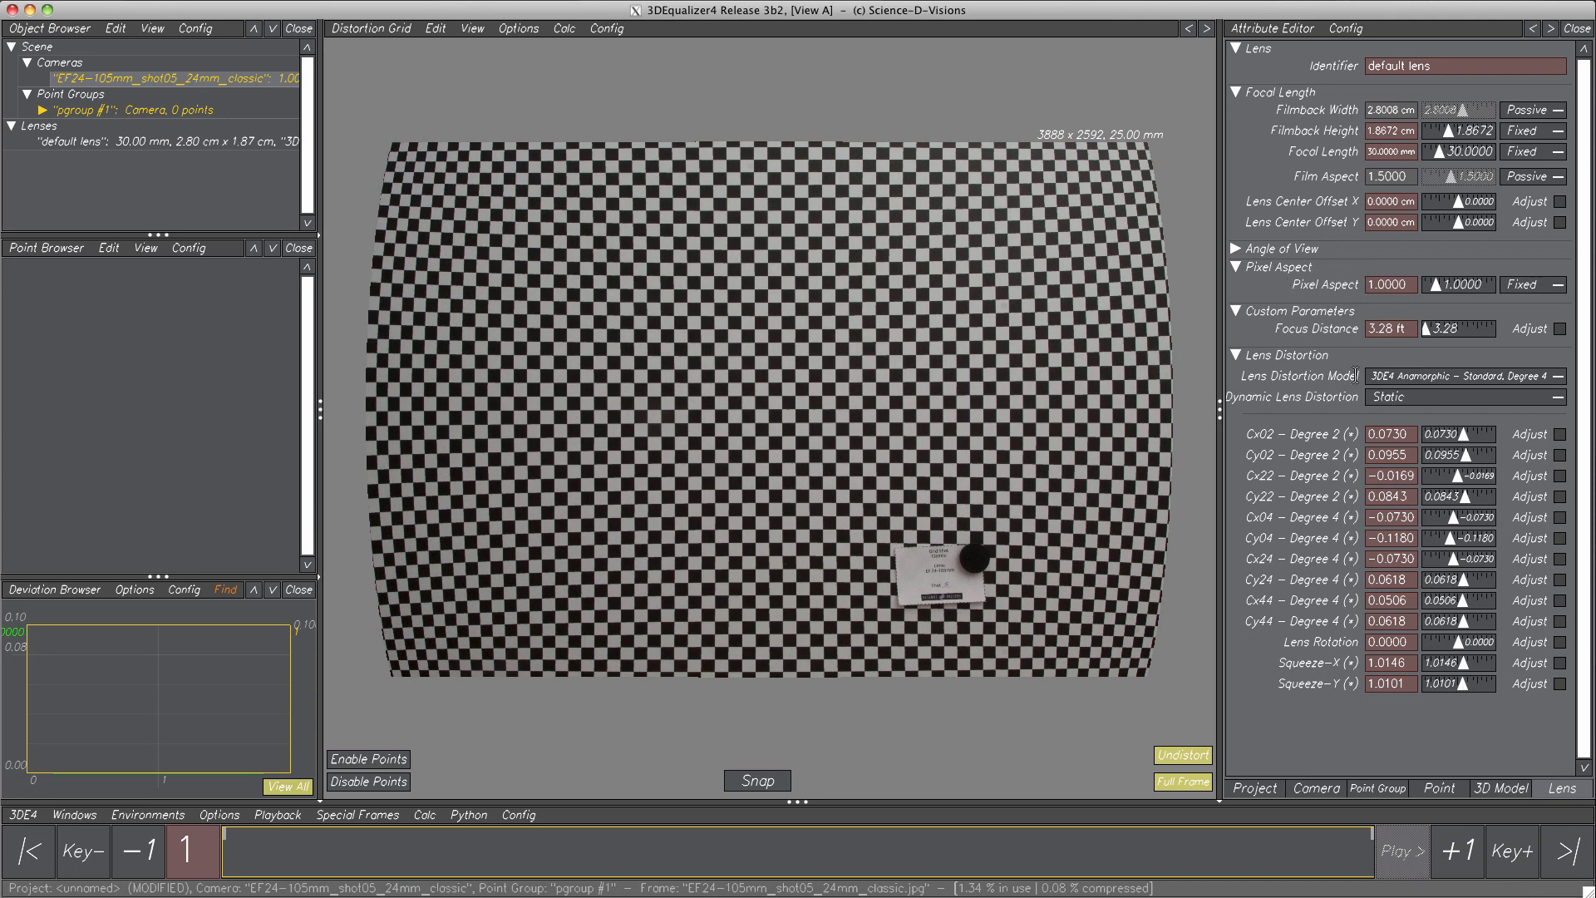
drag(1456, 644, 1523, 646)
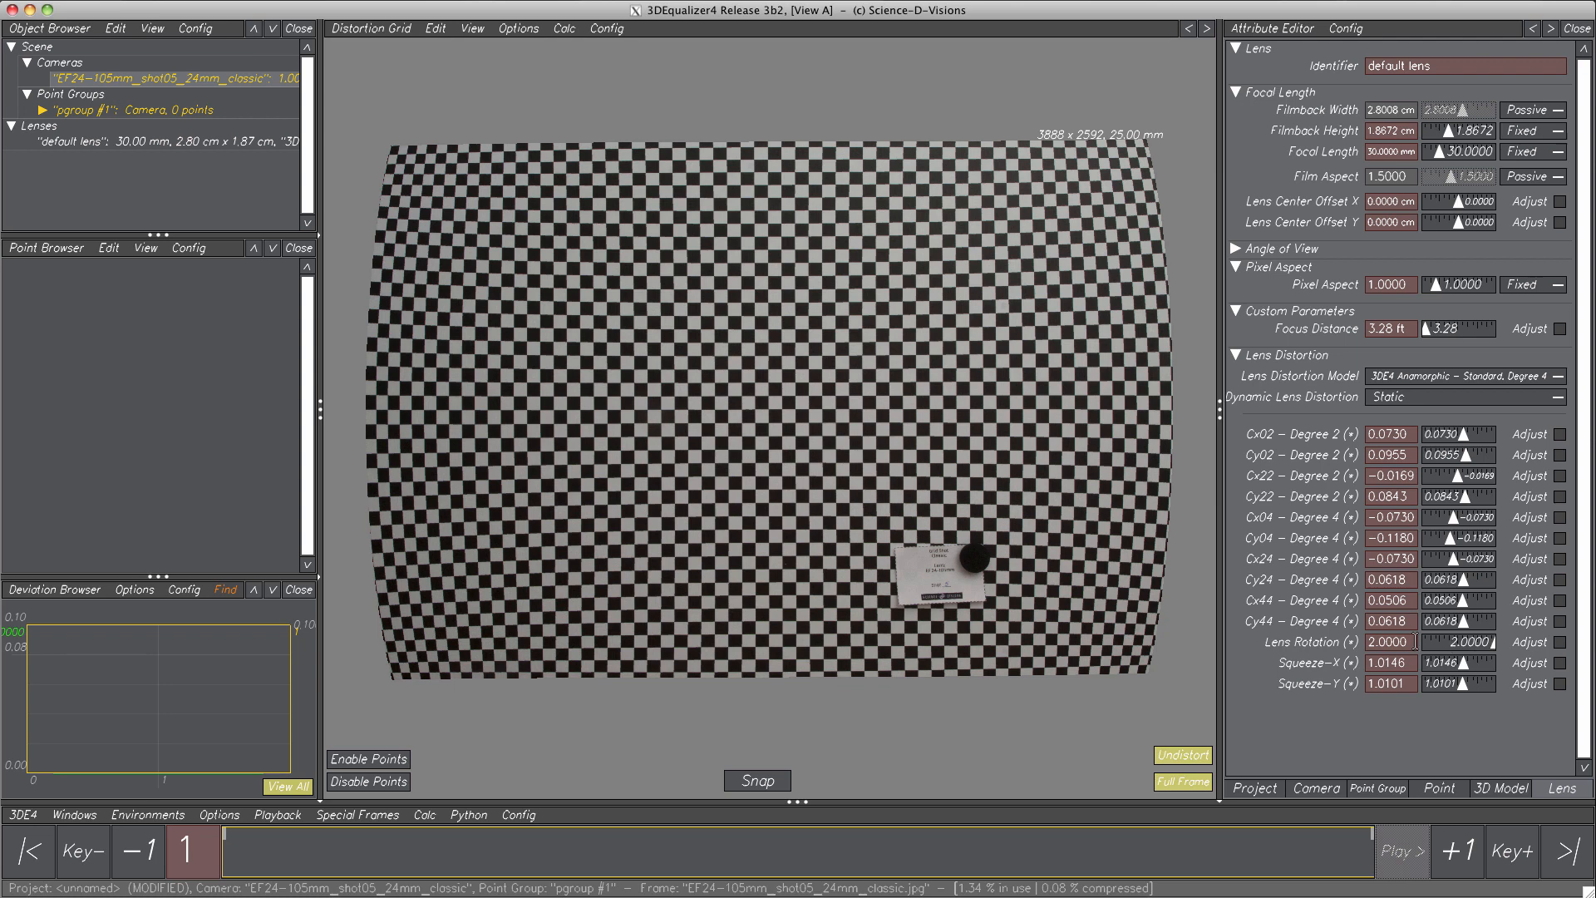
click(1390, 642)
text(15)
key(Return)
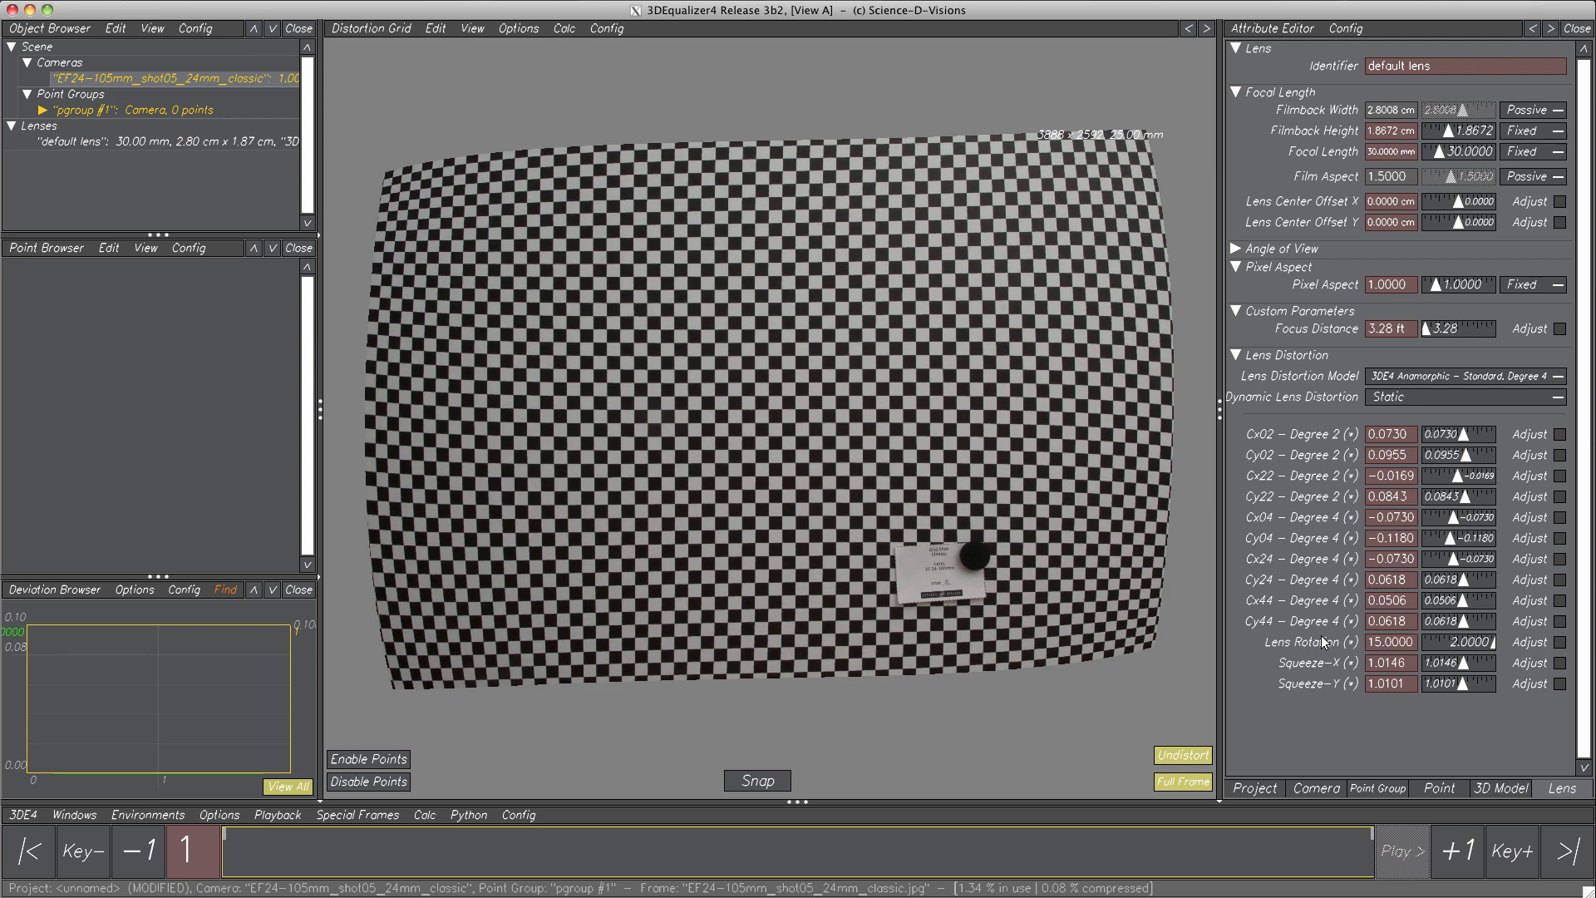
drag(1463, 663, 1431, 688)
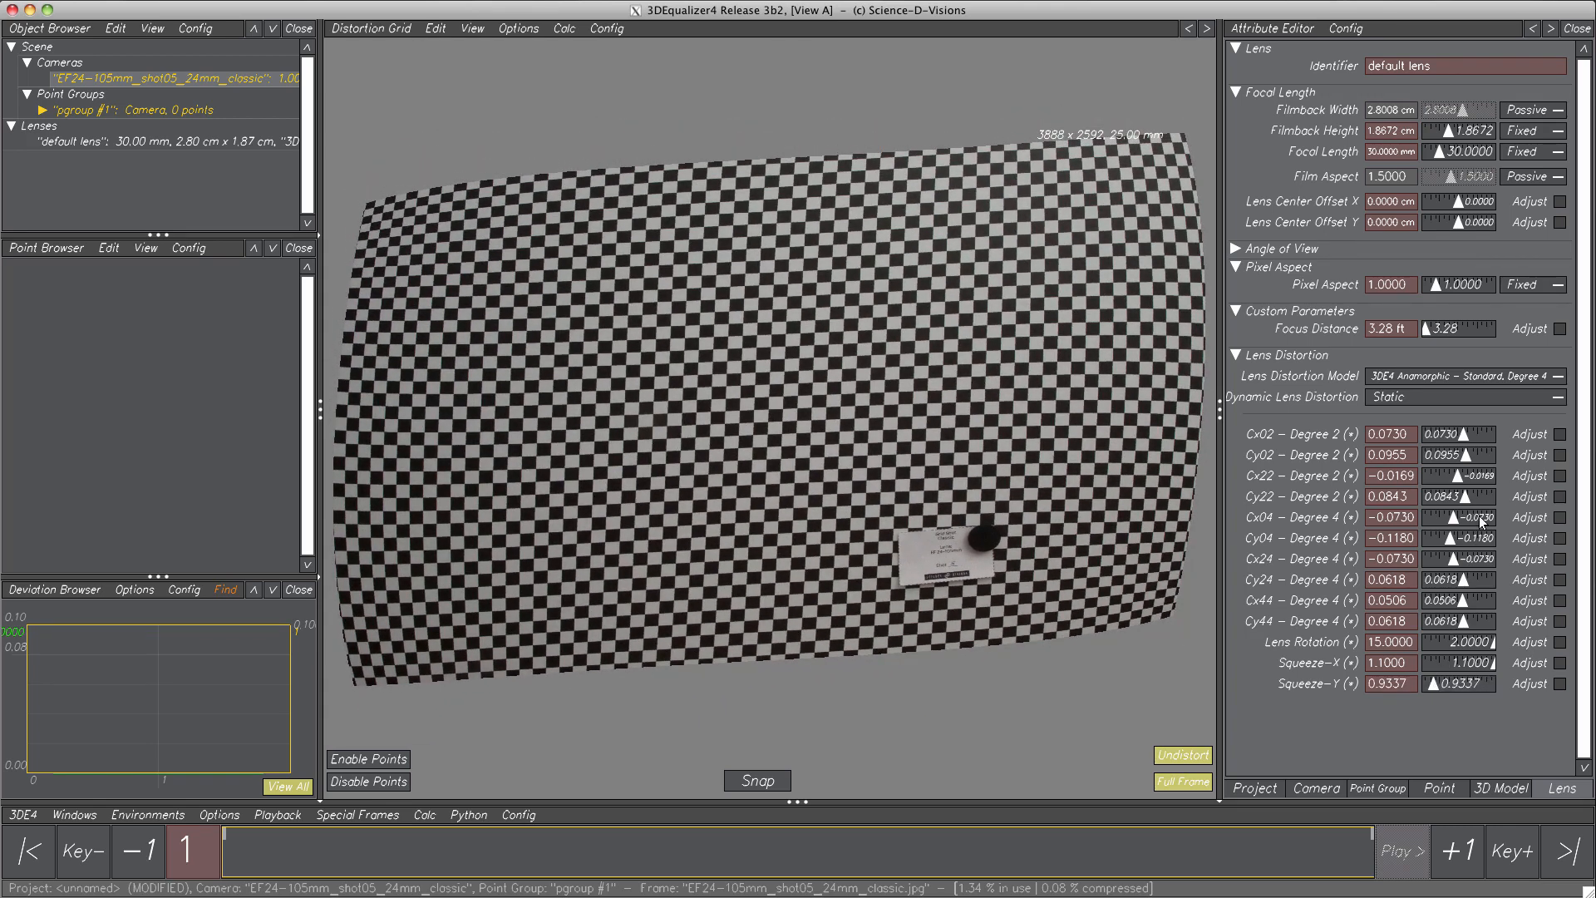
- Select 3DE4 Radial – Fisheye, Degree 8 as the lens's distortion model
click(1527, 375)
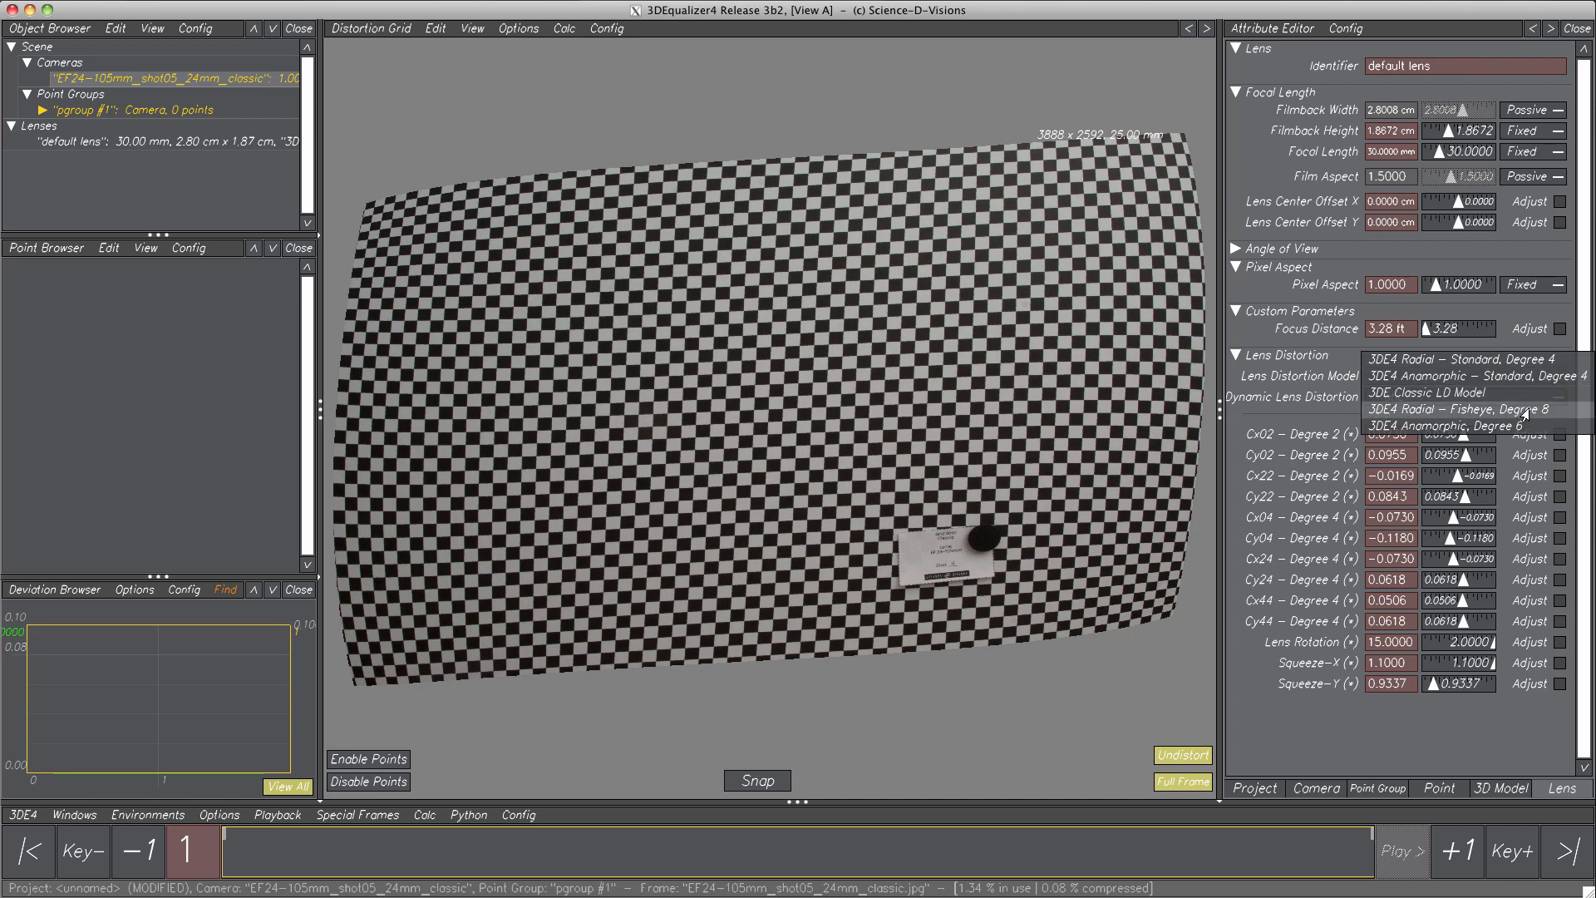
click(1527, 409)
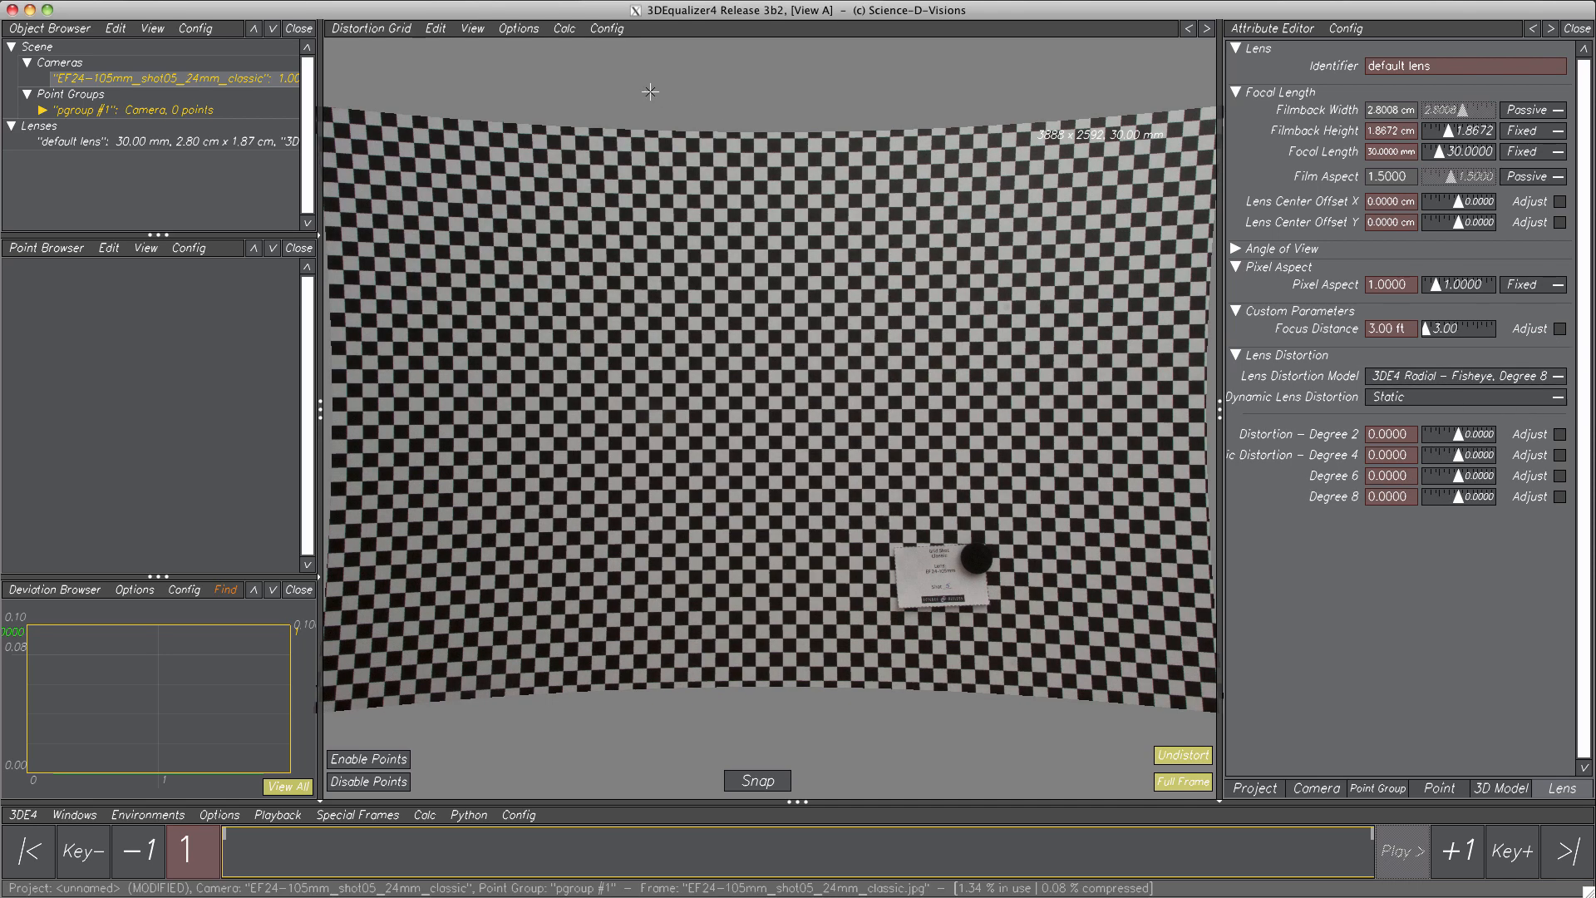
- Show the distortion grid over the footage and turn off the undistorted display
click(471, 30)
click(472, 65)
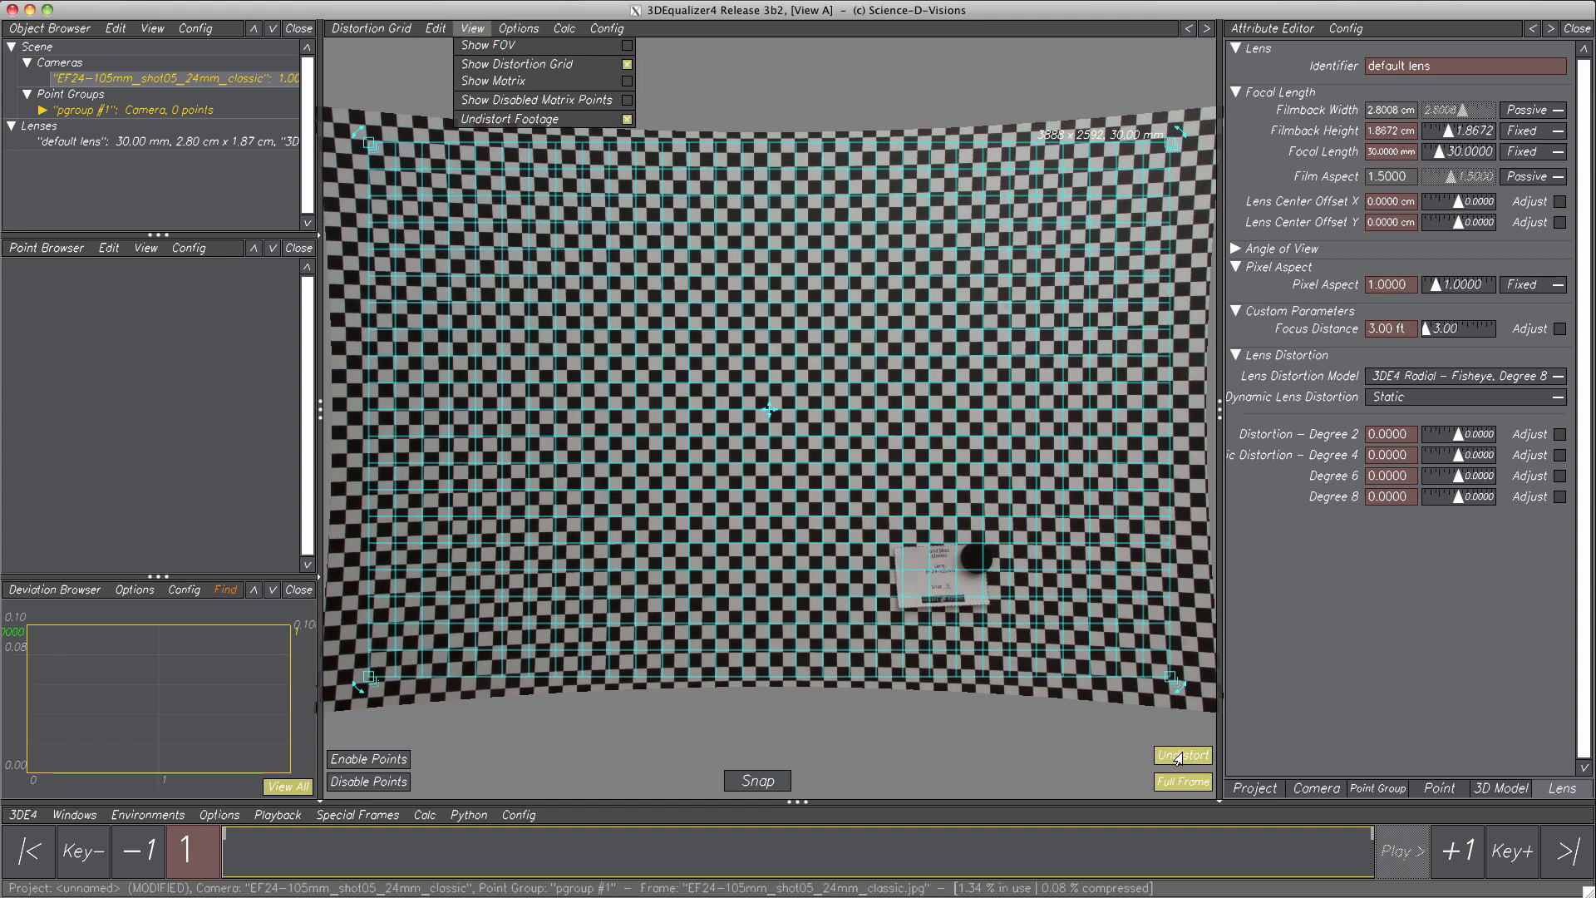
click(1181, 754)
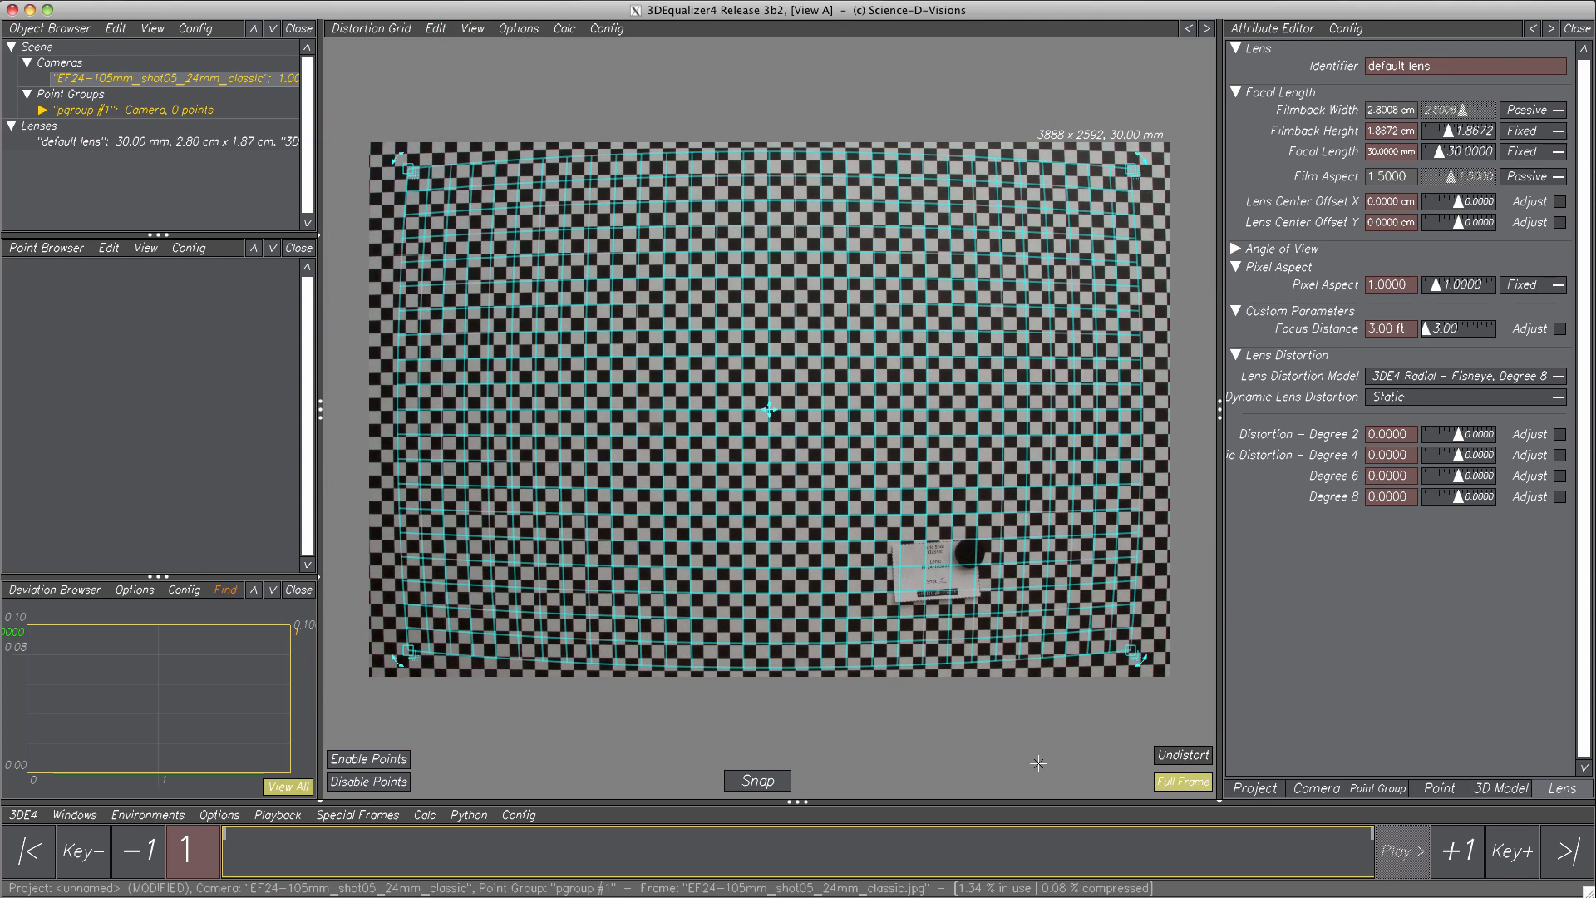
- Enable the image controls with color controls and lower Brightness to -1.0000 to black out the footage behind the grid
click(71, 815)
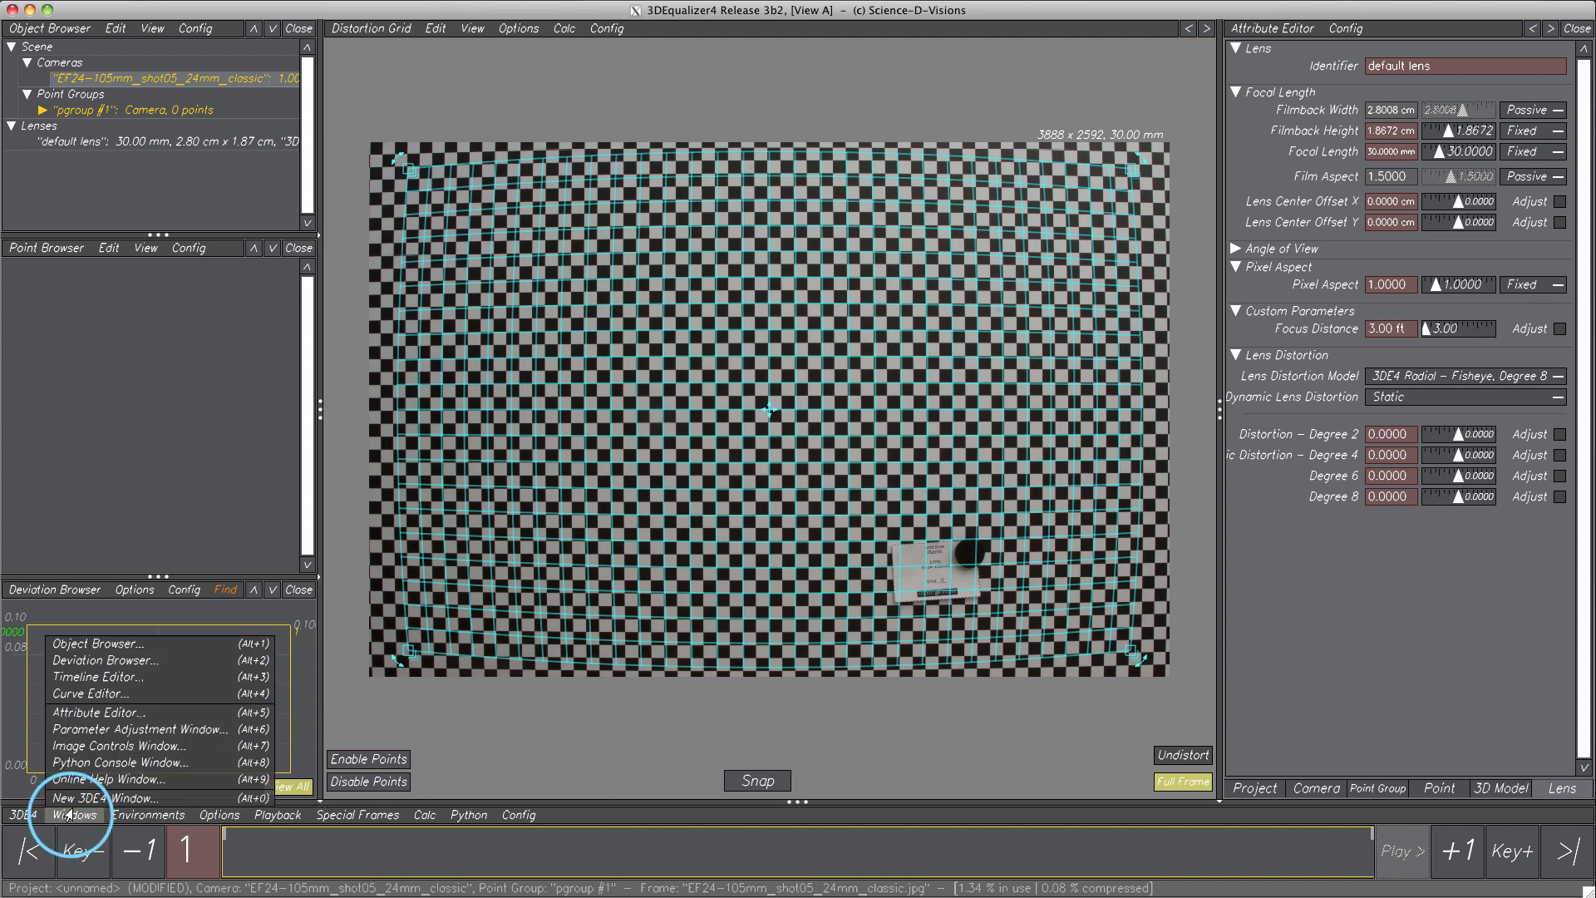
click(74, 747)
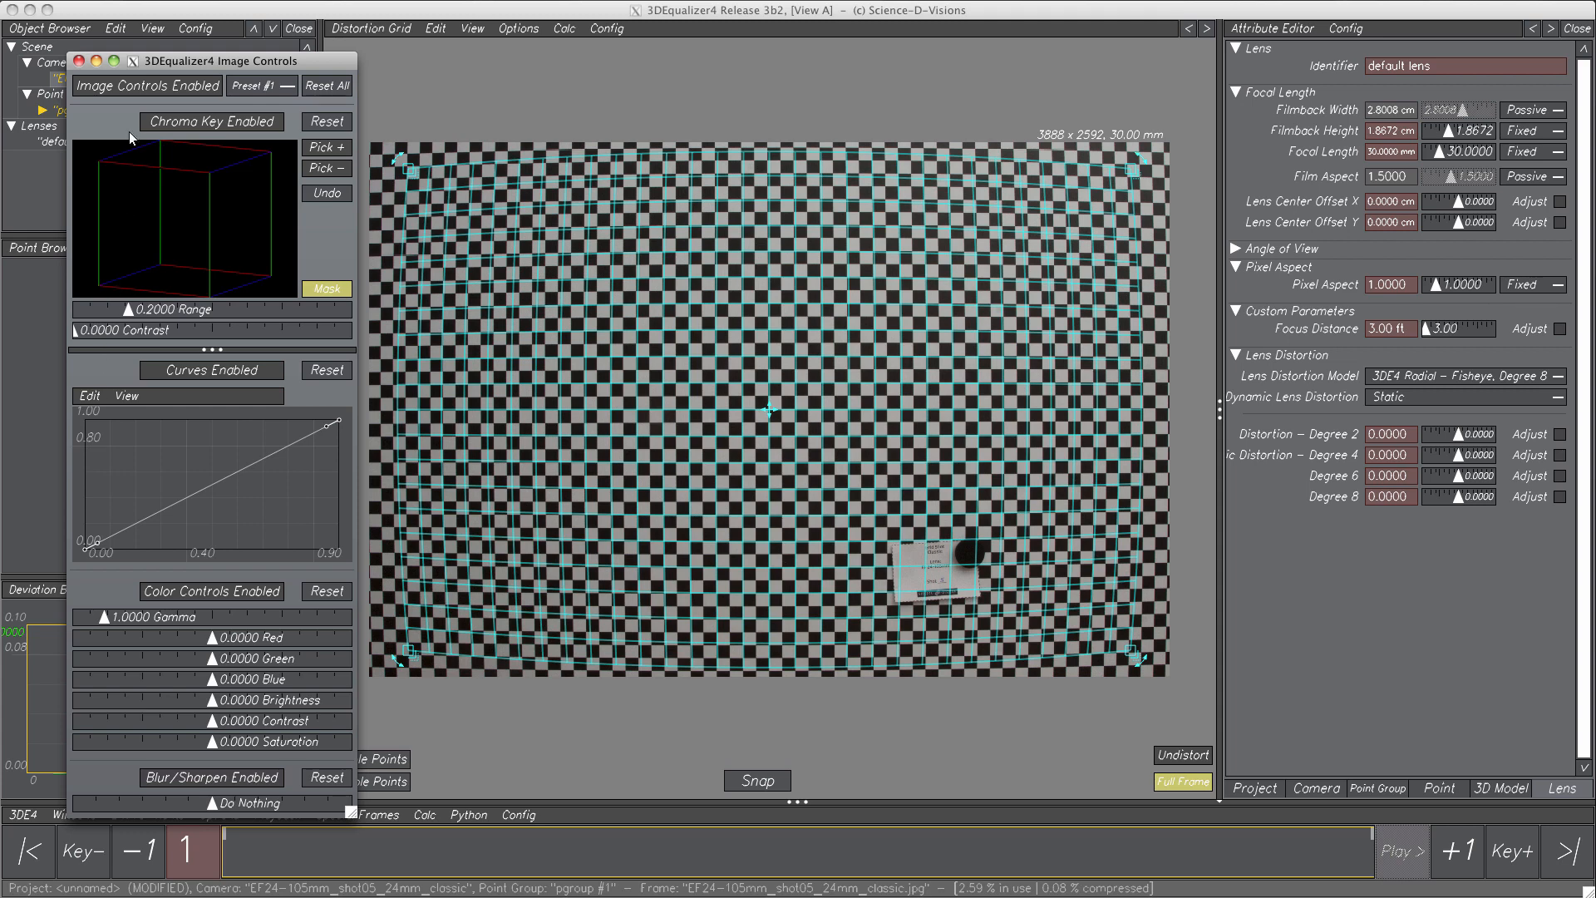
click(133, 89)
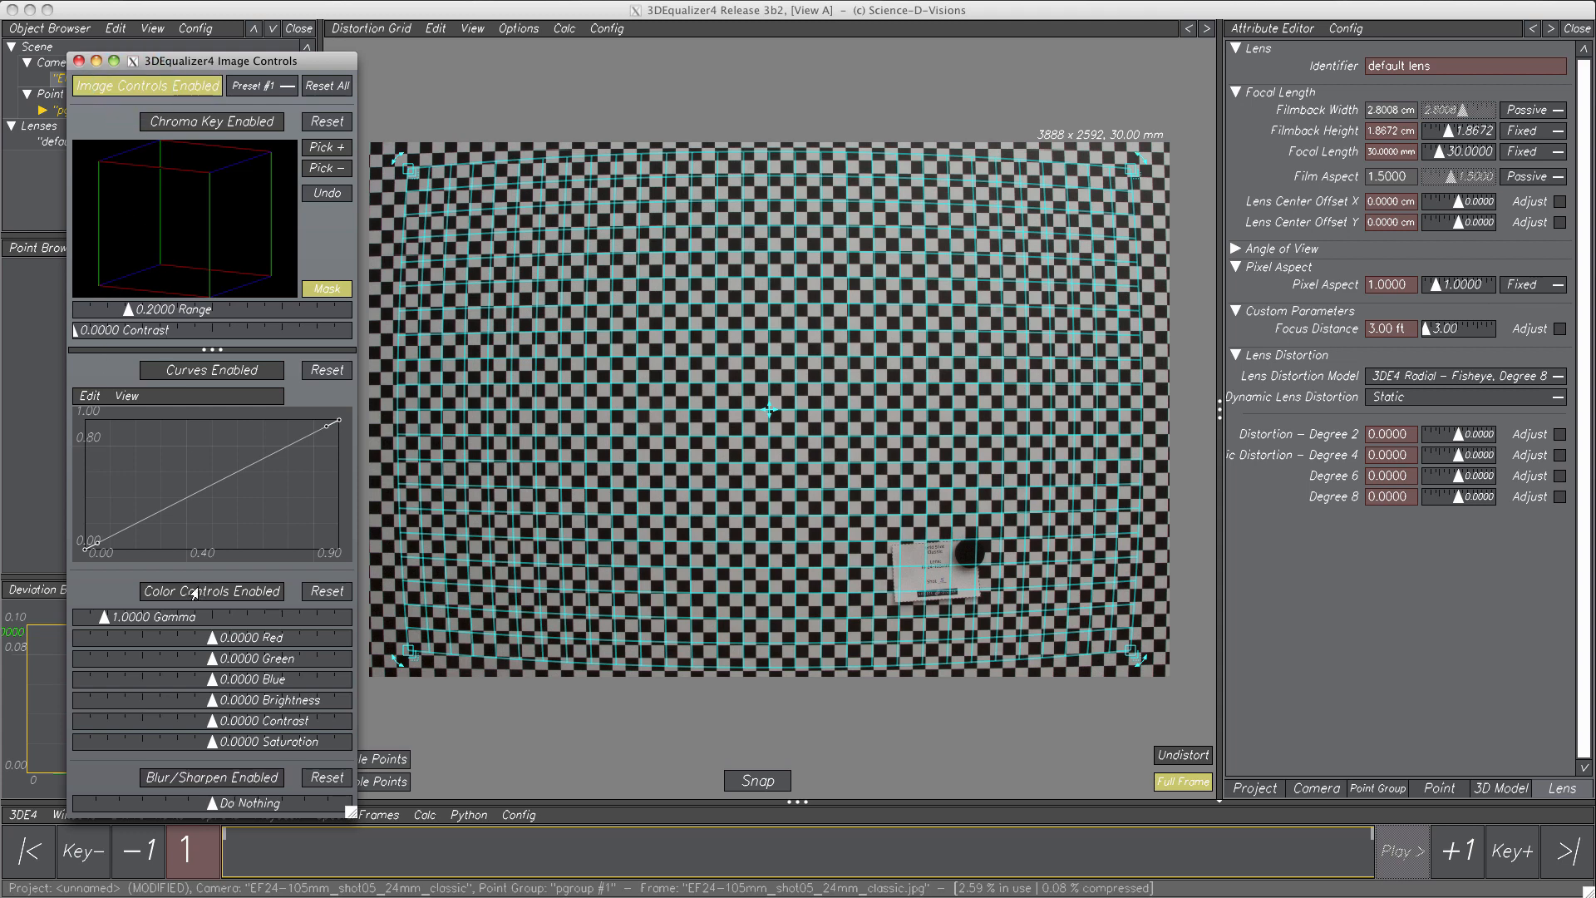
click(199, 588)
drag(206, 696, 37, 704)
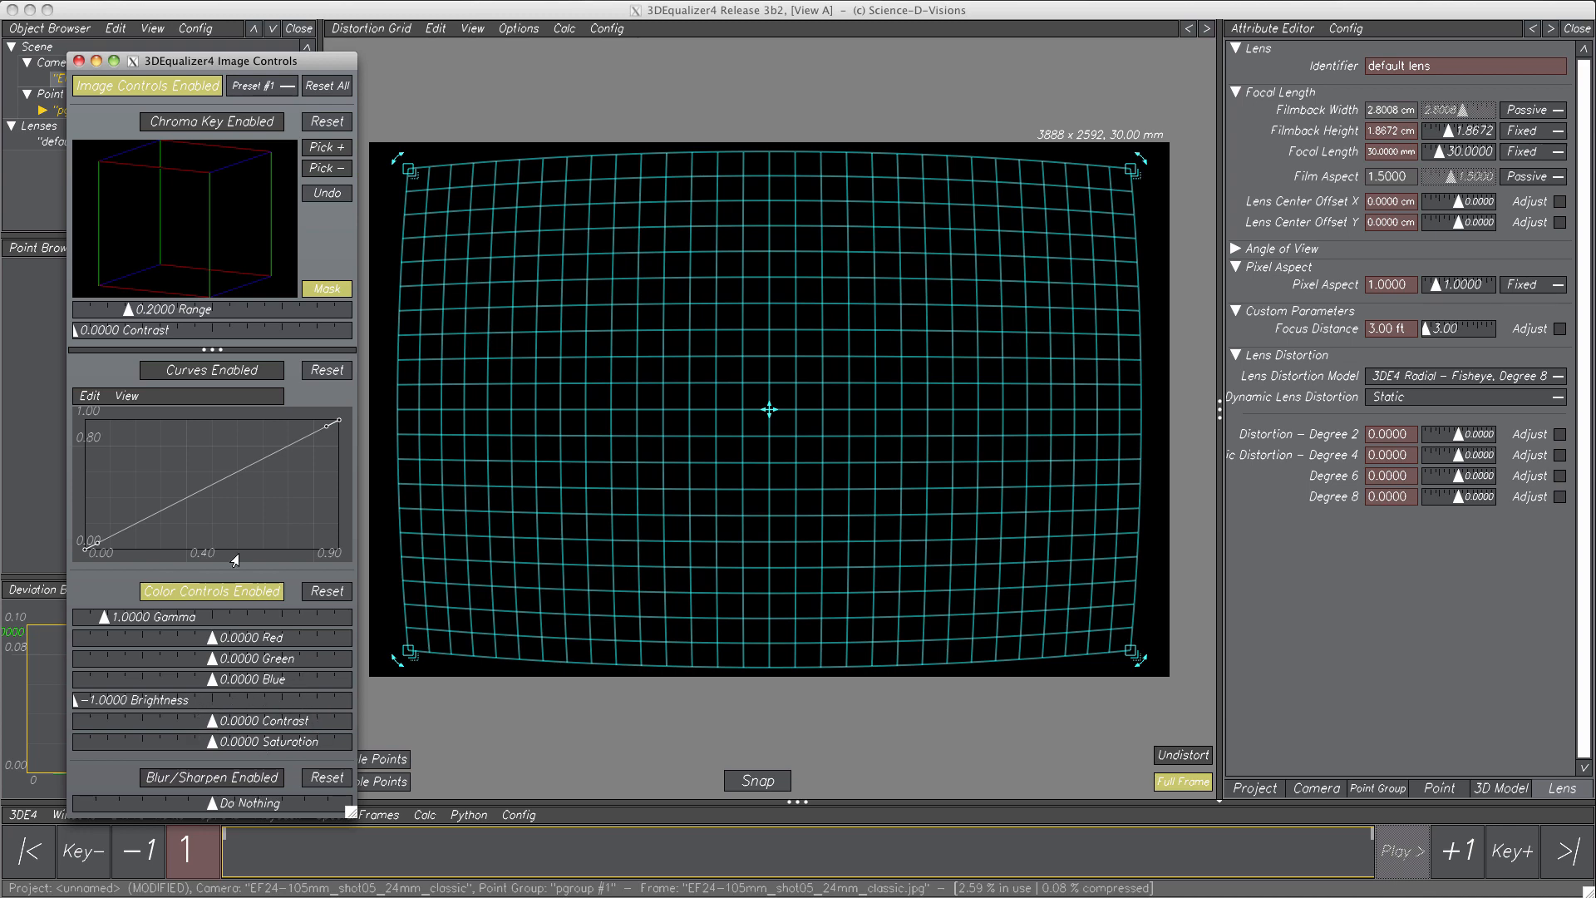
click(79, 62)
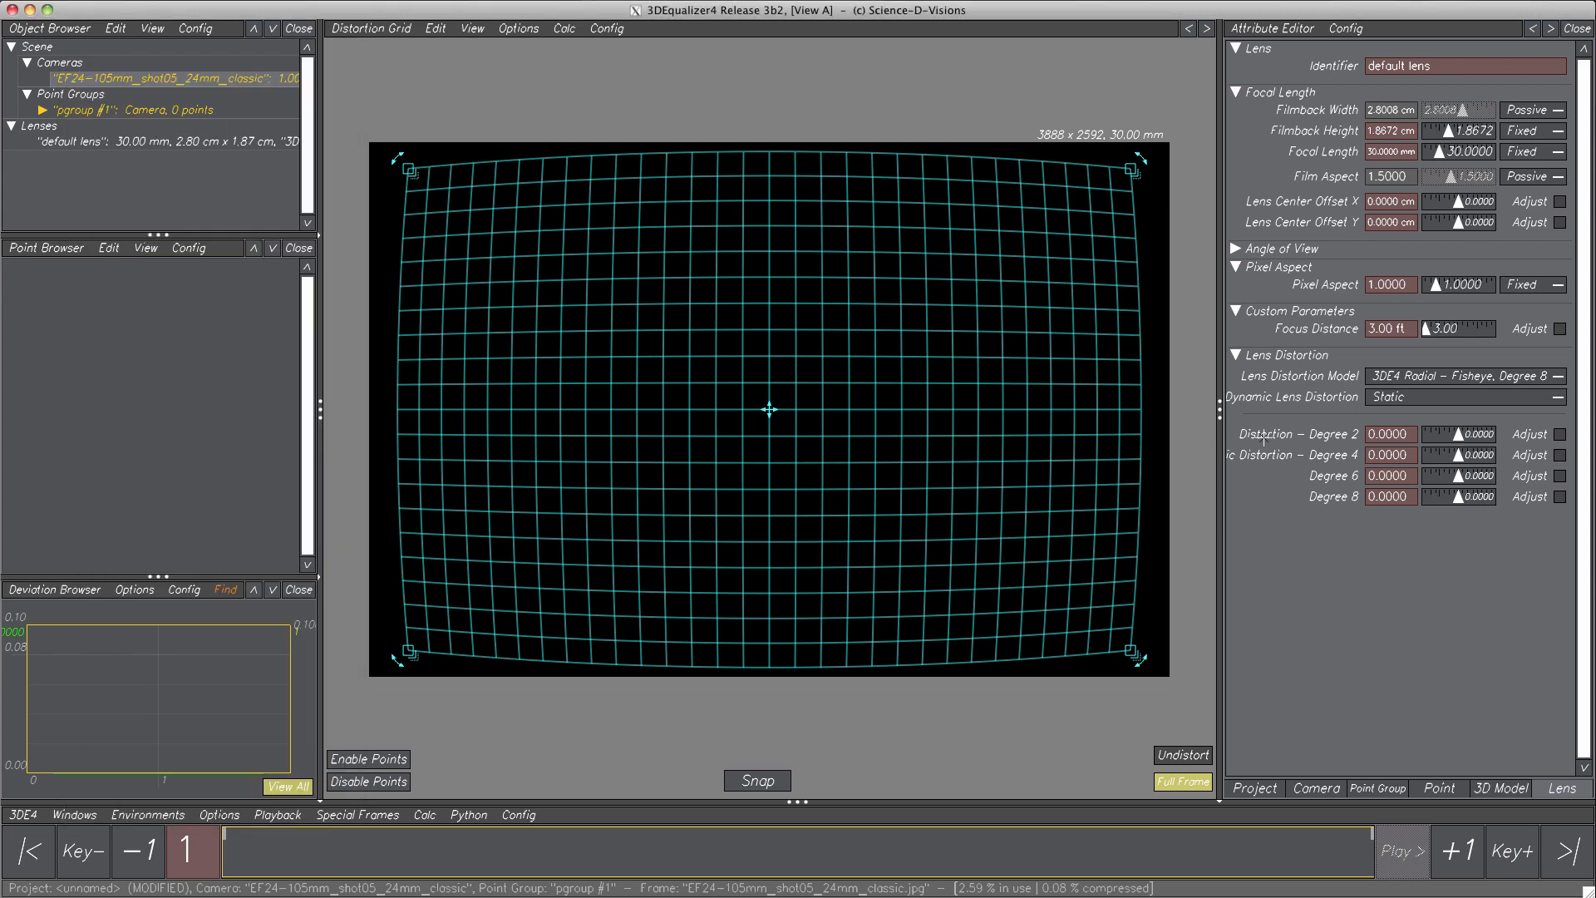
- Set the fisheye model's Degree 2 distortion to about 0.0730, Degree 4 to about -0.0618, and reduce the focal length to about 3.67 mm
drag(1456, 435, 1451, 462)
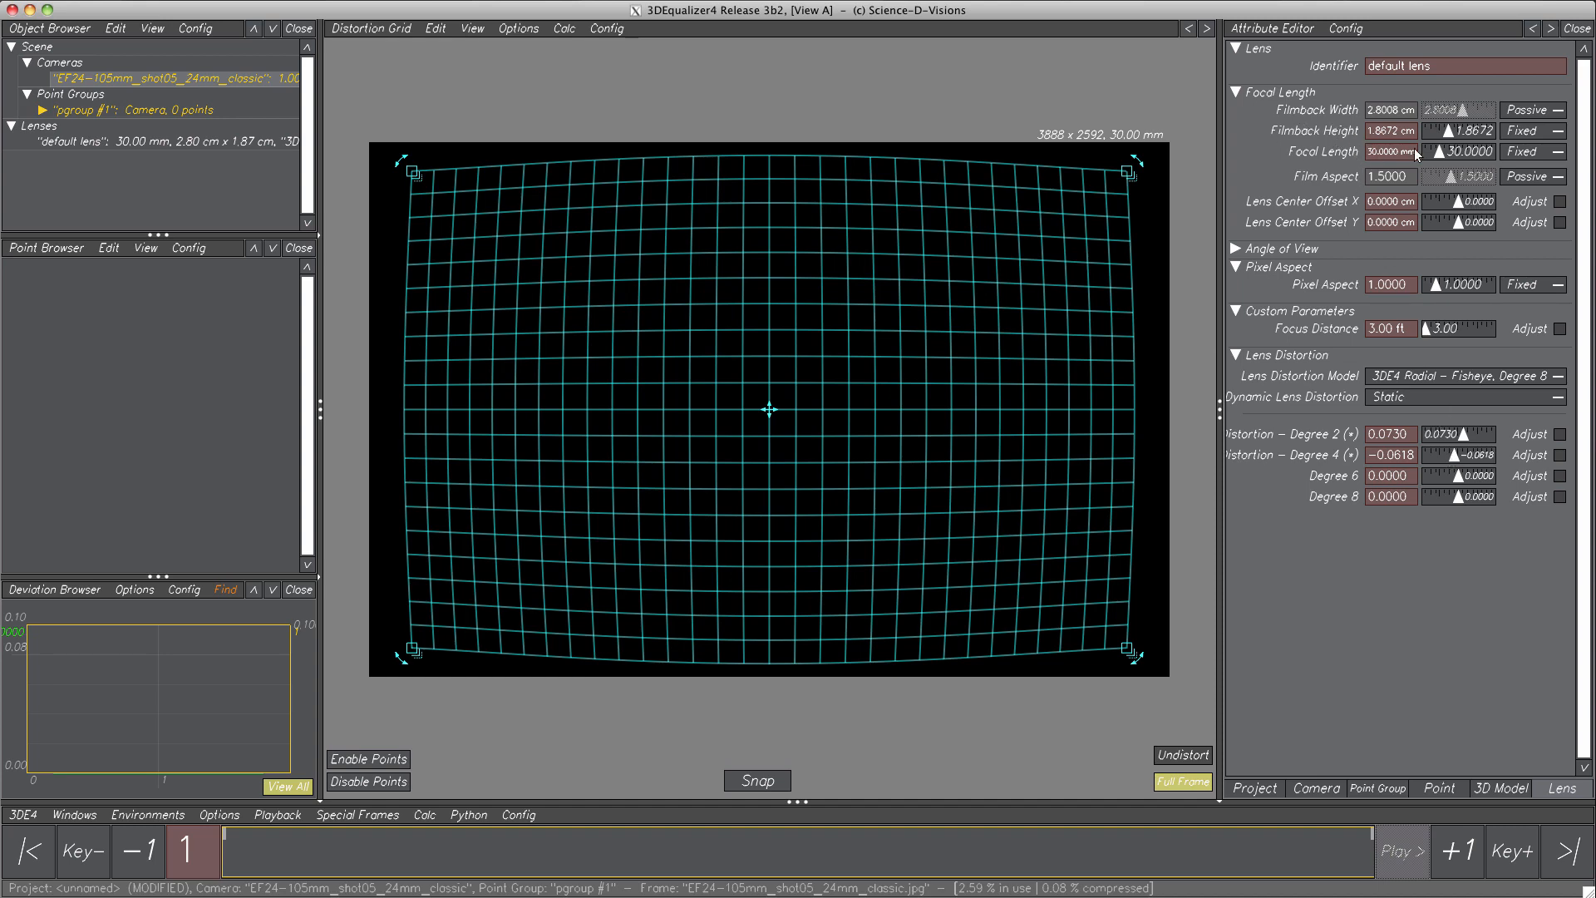
mouse_move(1439, 153)
mouse_down()
mouse_move(1461, 158)
mouse_move(1420, 158)
mouse_up()
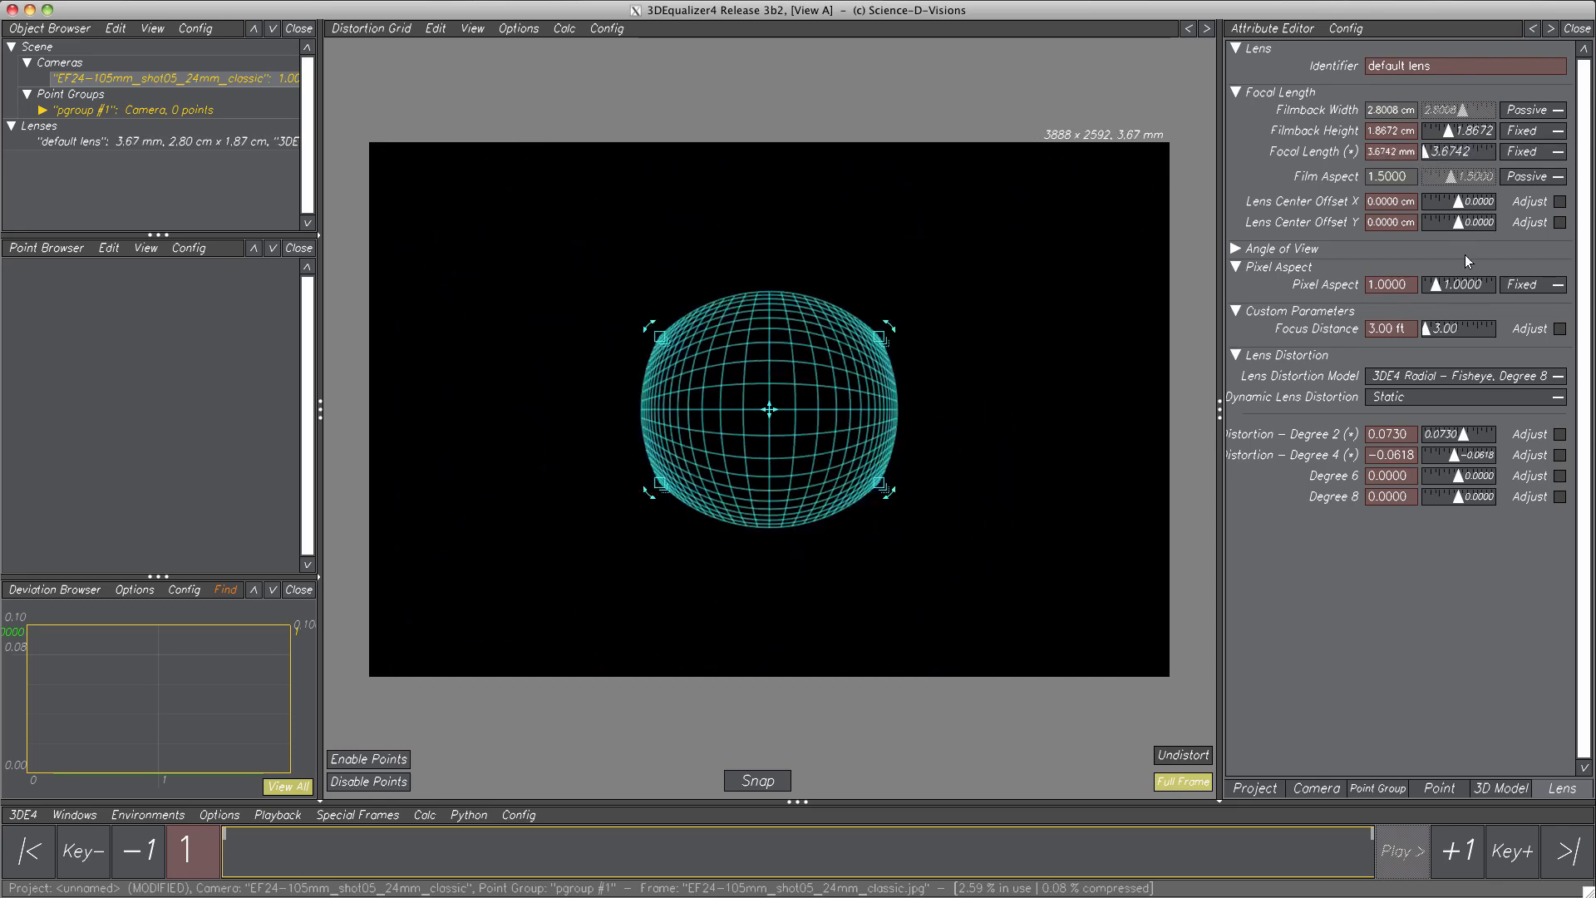
- Switch the distortion model back to 3DE4 Radial – Standard, Degree 4 and set the focal length to about 19.72 mm
click(1524, 376)
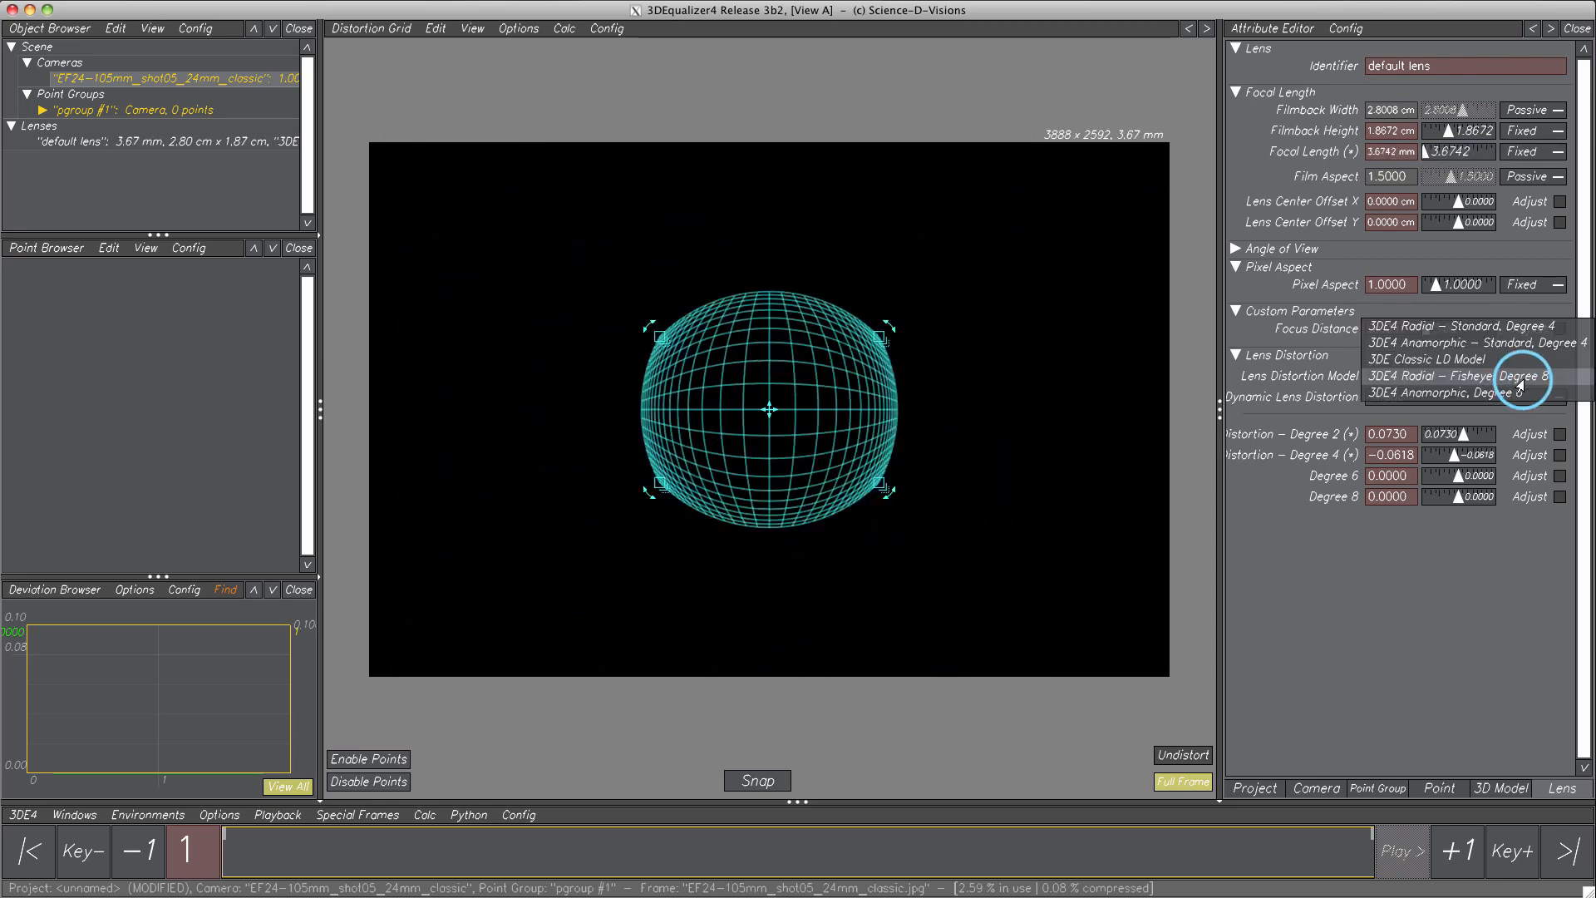
click(1518, 331)
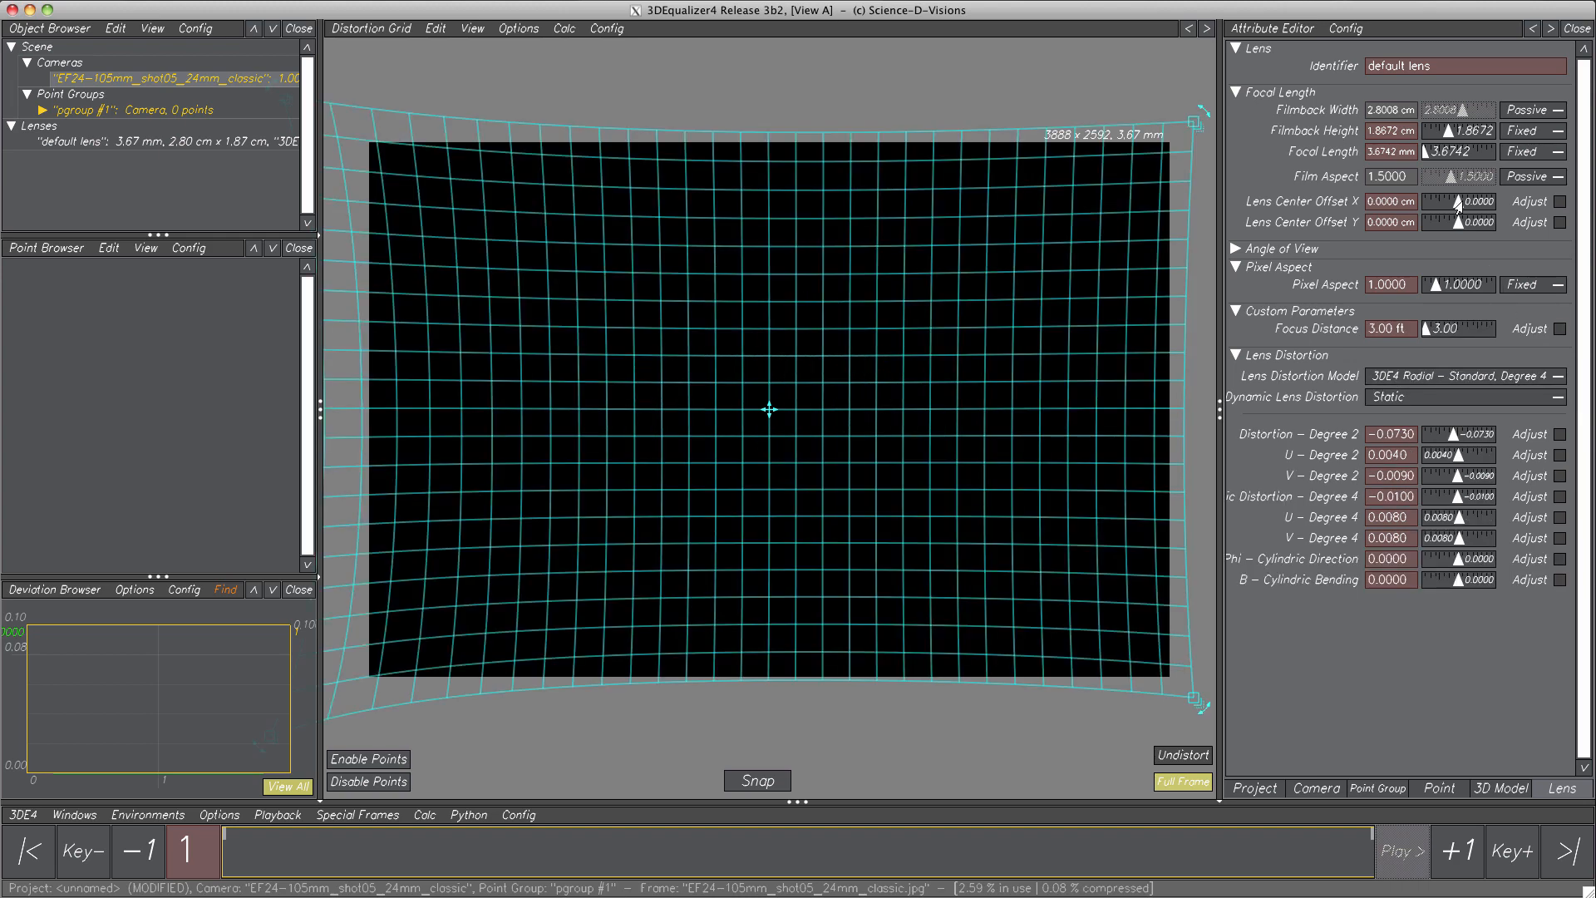
mouse_move(1424, 154)
mouse_down()
mouse_move(1457, 155)
mouse_move(1433, 160)
mouse_up()
drag(1433, 155, 1432, 156)
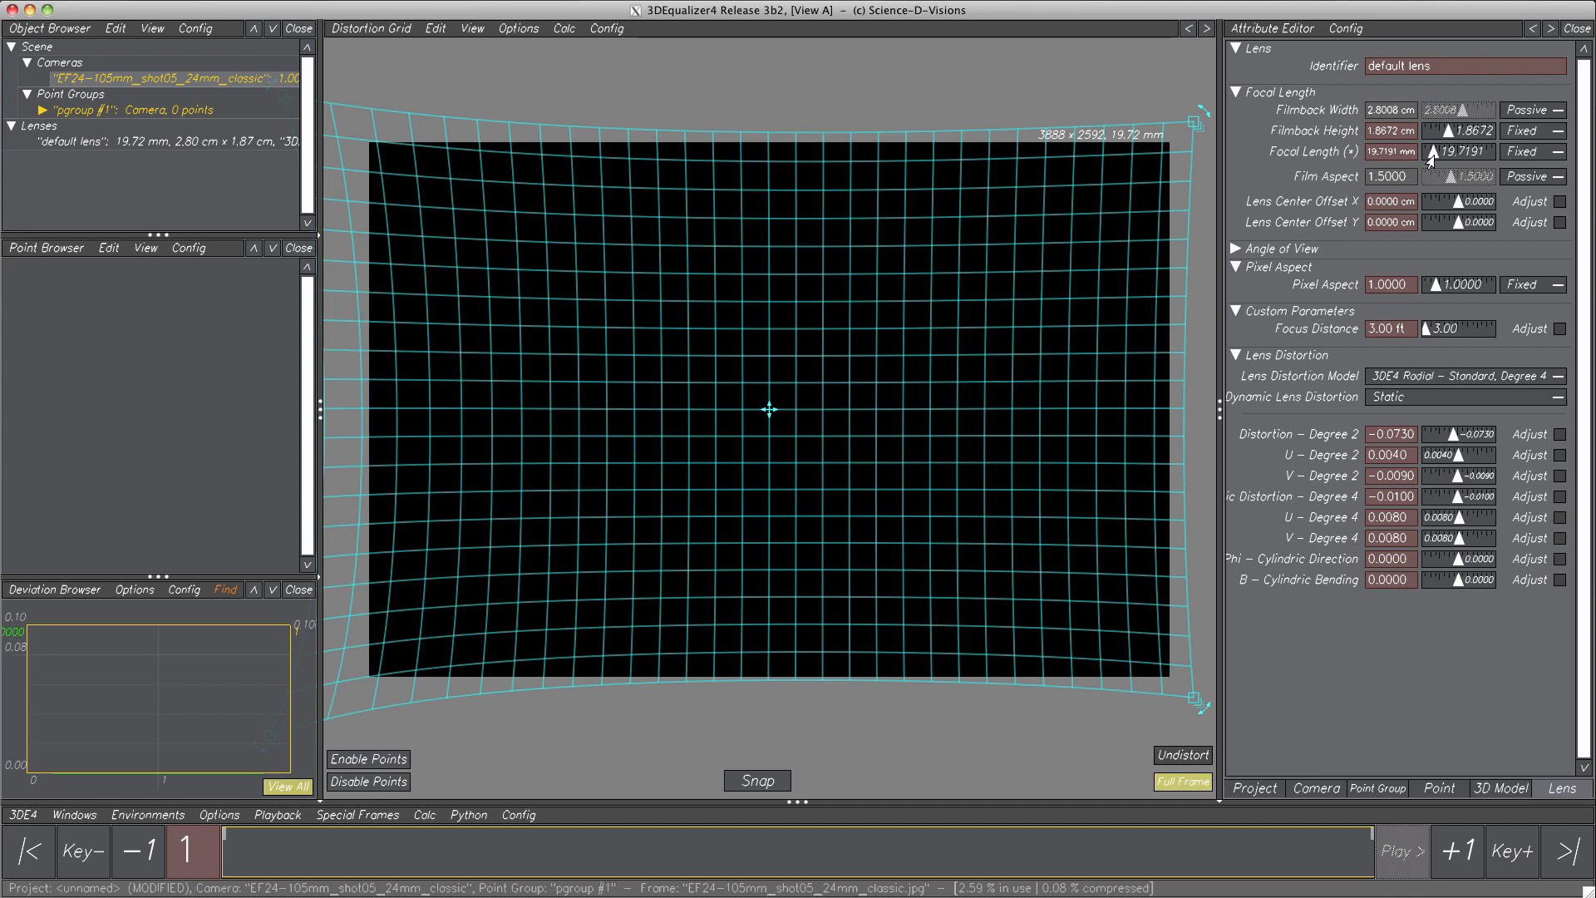
- Turn off the image controls to reveal the footage and reset the radial model's distortion parameters to 0
key(i)
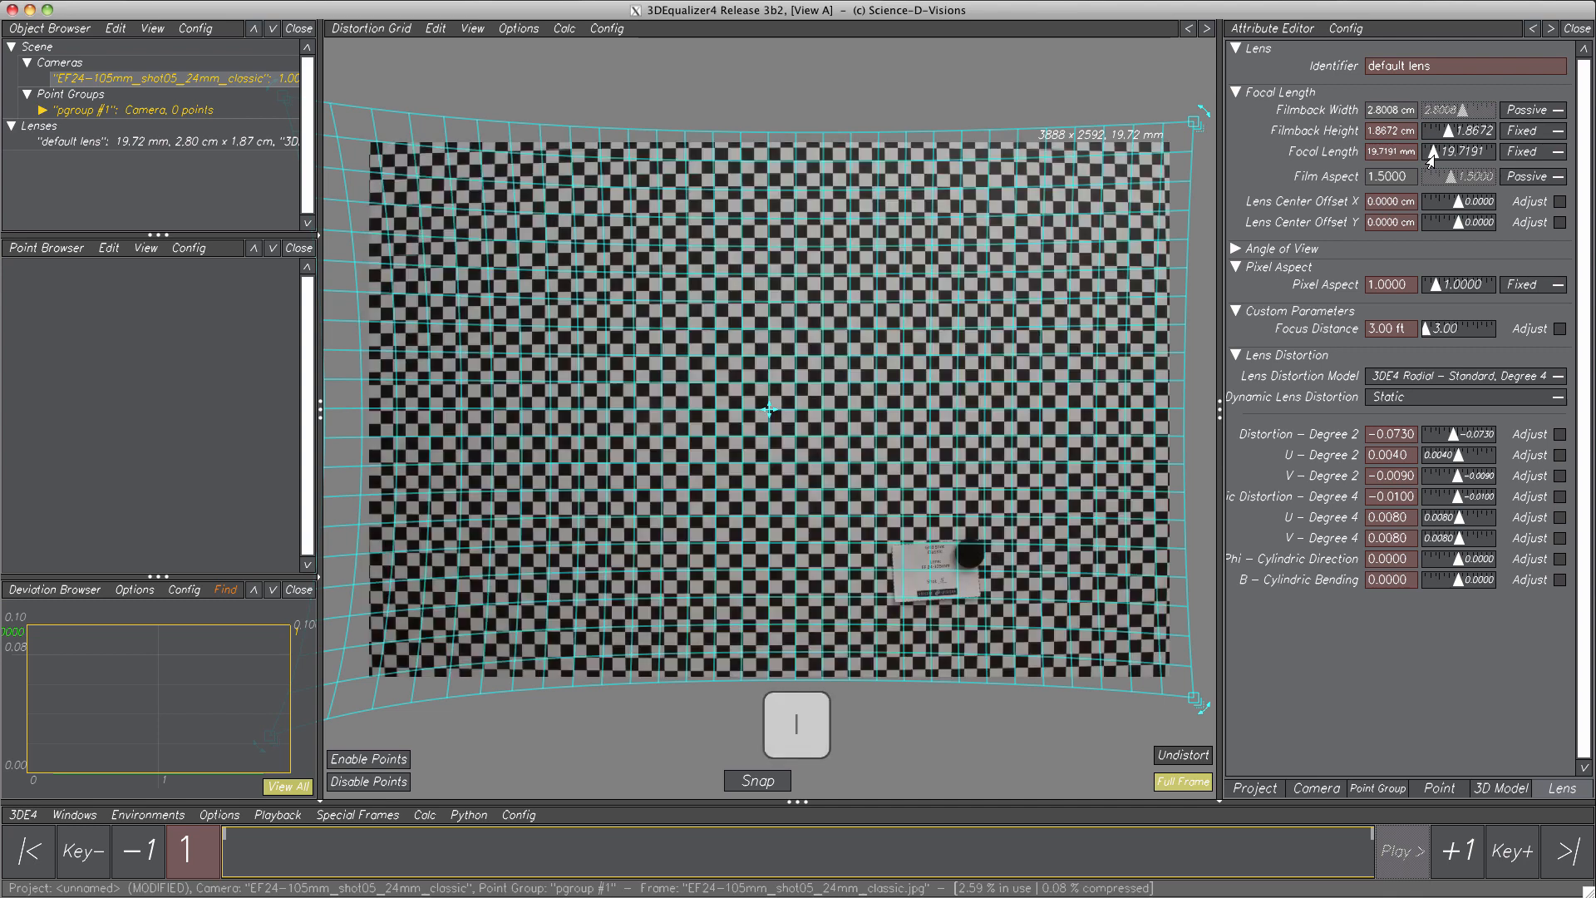
click(1413, 433)
text(0	0	0	0	0	0	0)
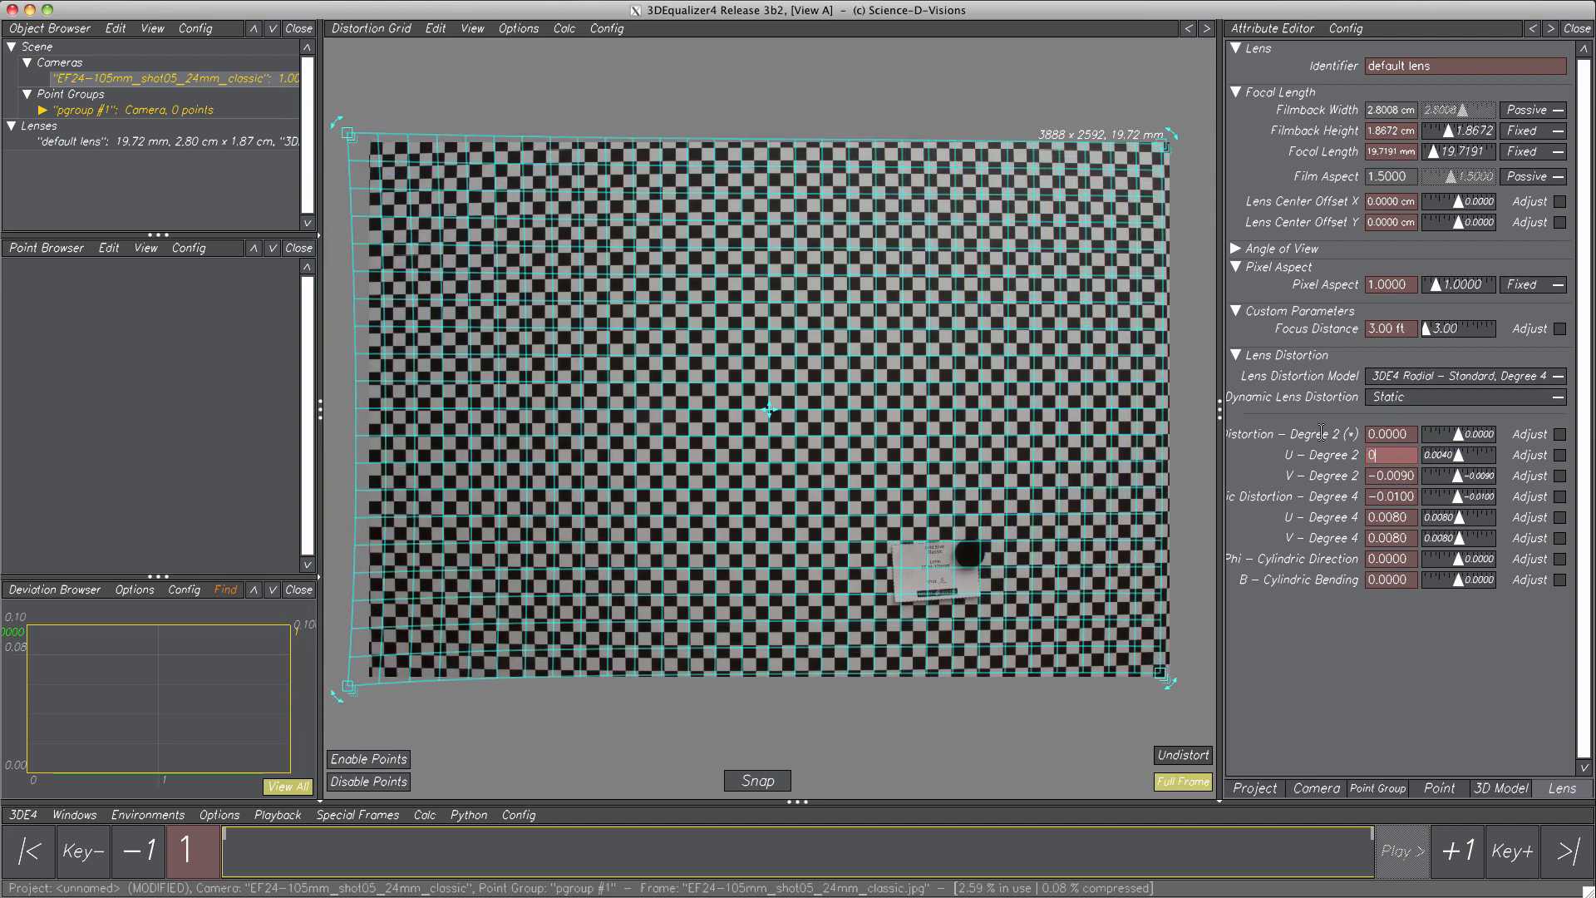
key(Return)
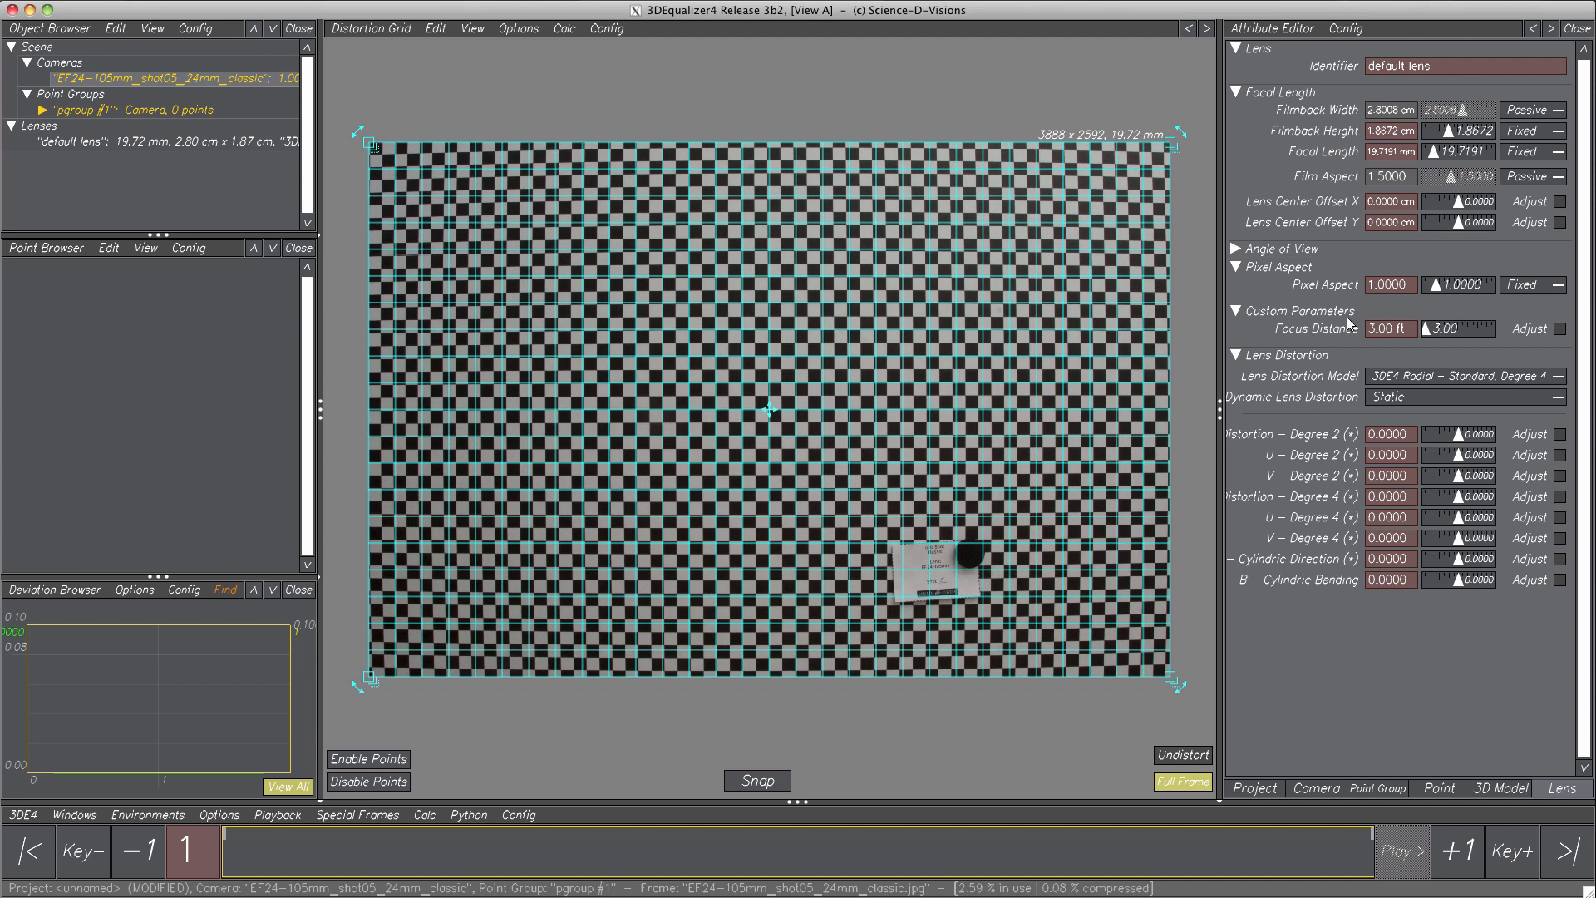
- Set the default lens's filmback height to 1.48 cm
click(1410, 131)
drag(1359, 129, 1329, 129)
text(1.48)
key(Return)
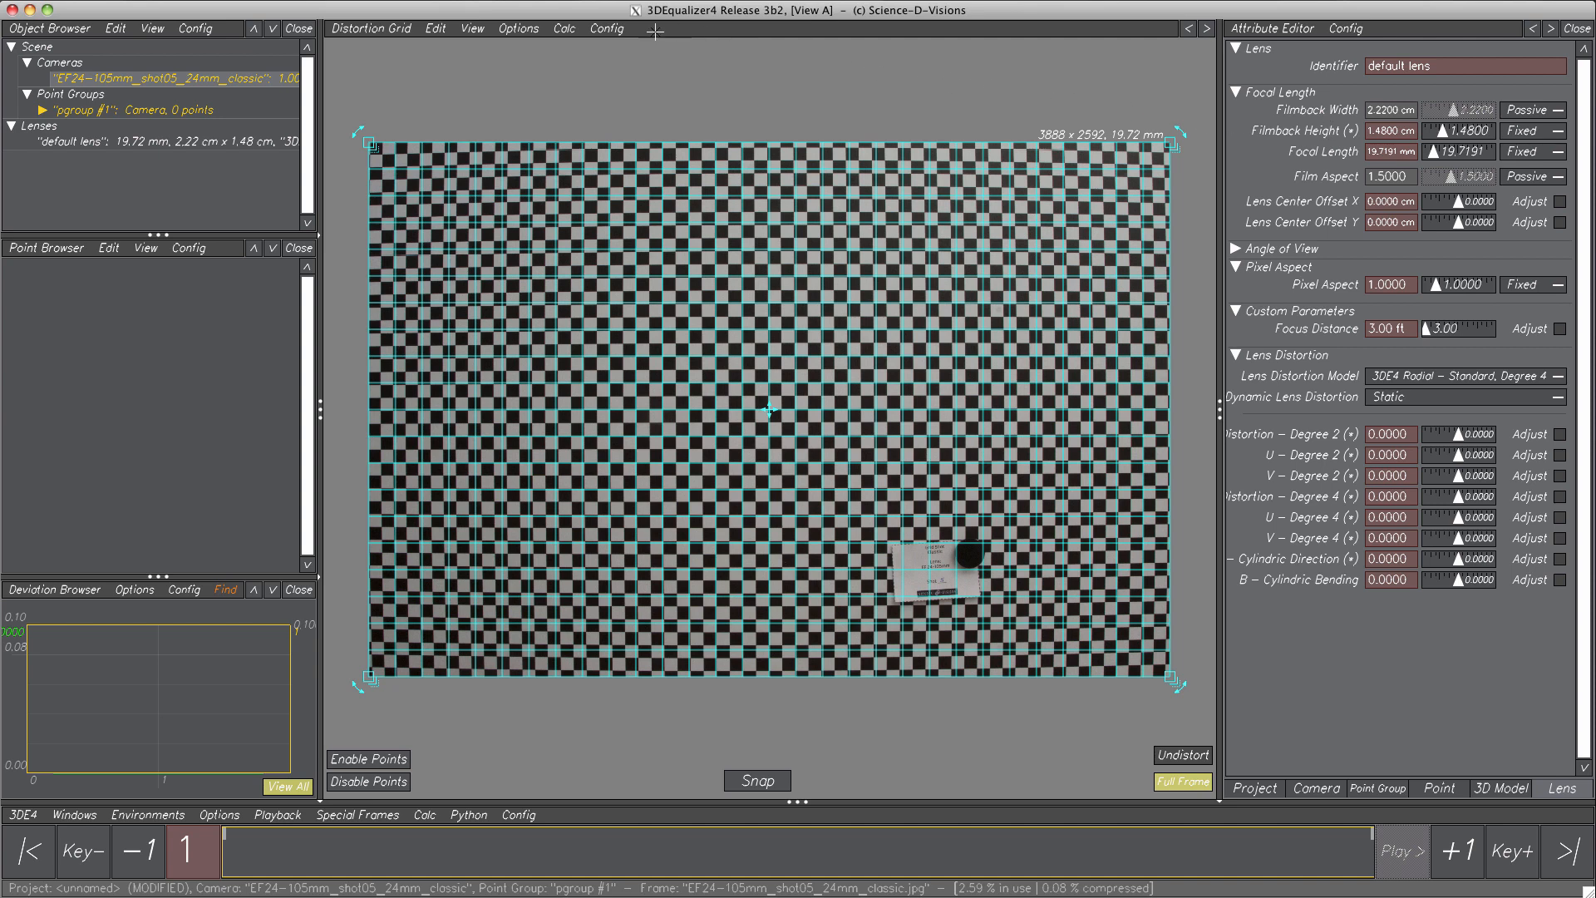
- Open the distortion and camera geometry calculation for the default lens
click(564, 33)
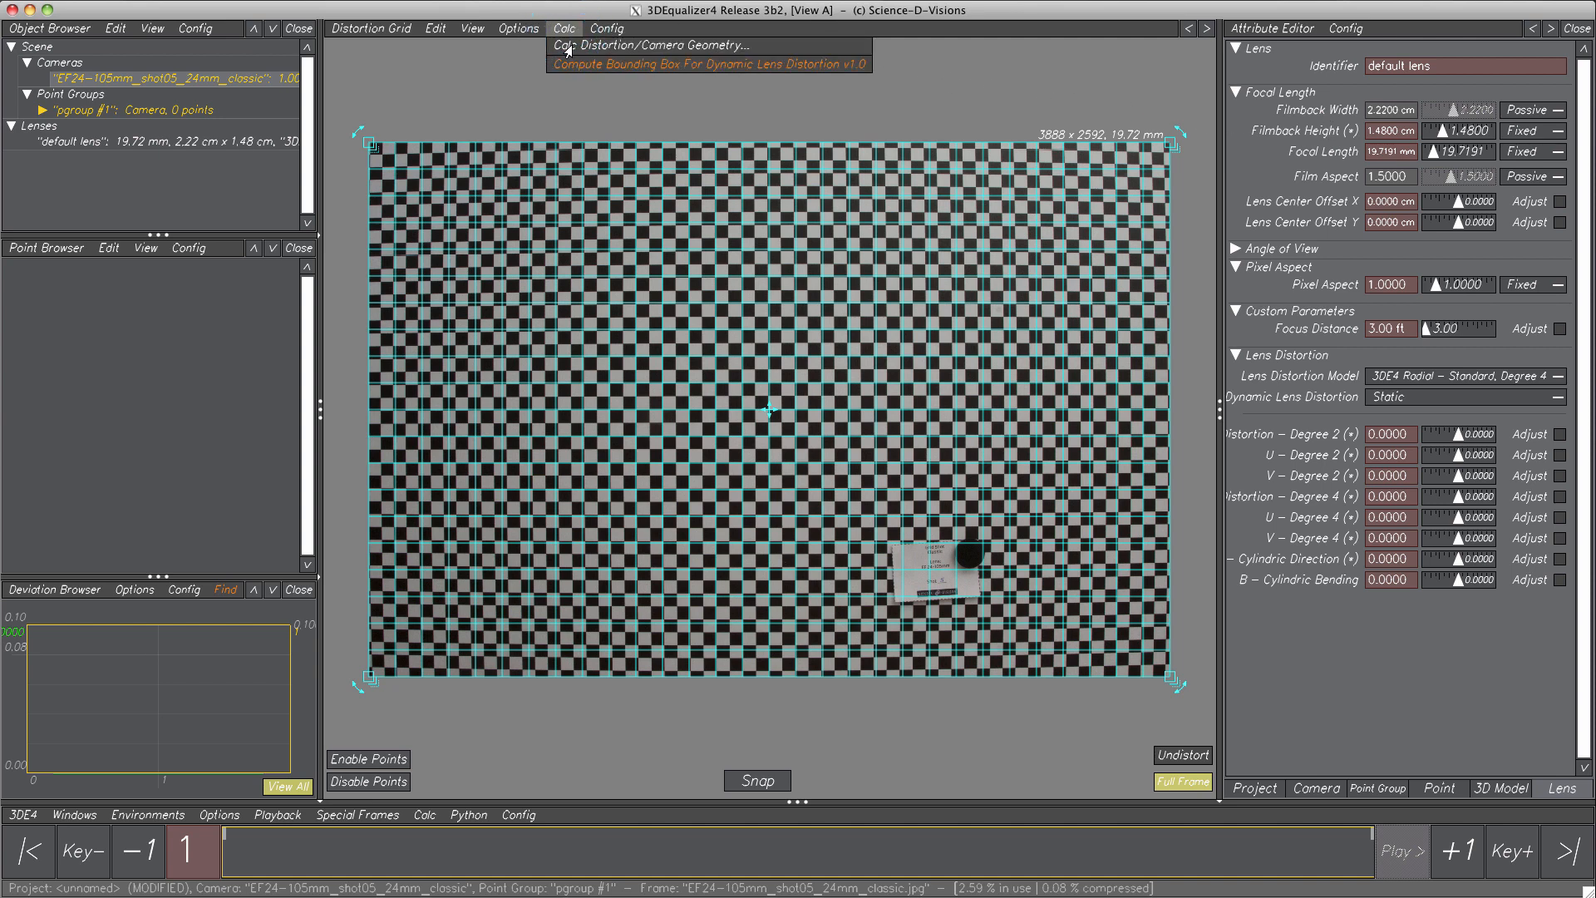
click(570, 44)
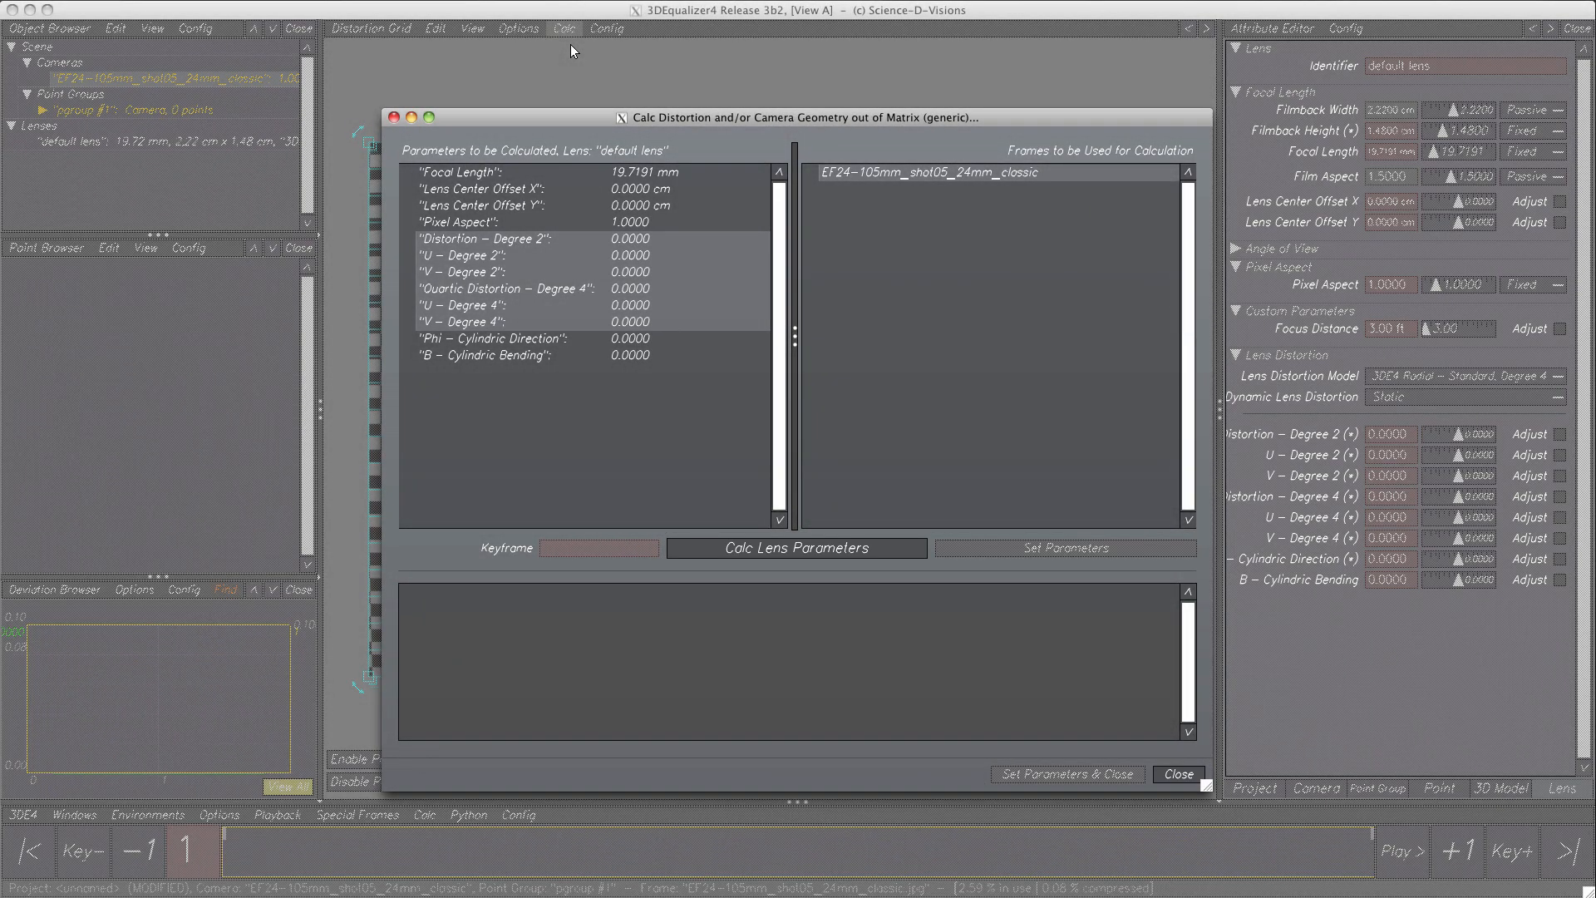
- Try out different parameter selections for the calculation, such as Lens Center Offset X, Focal Length and the Degree 4 and cylindric parameters
click(532, 188)
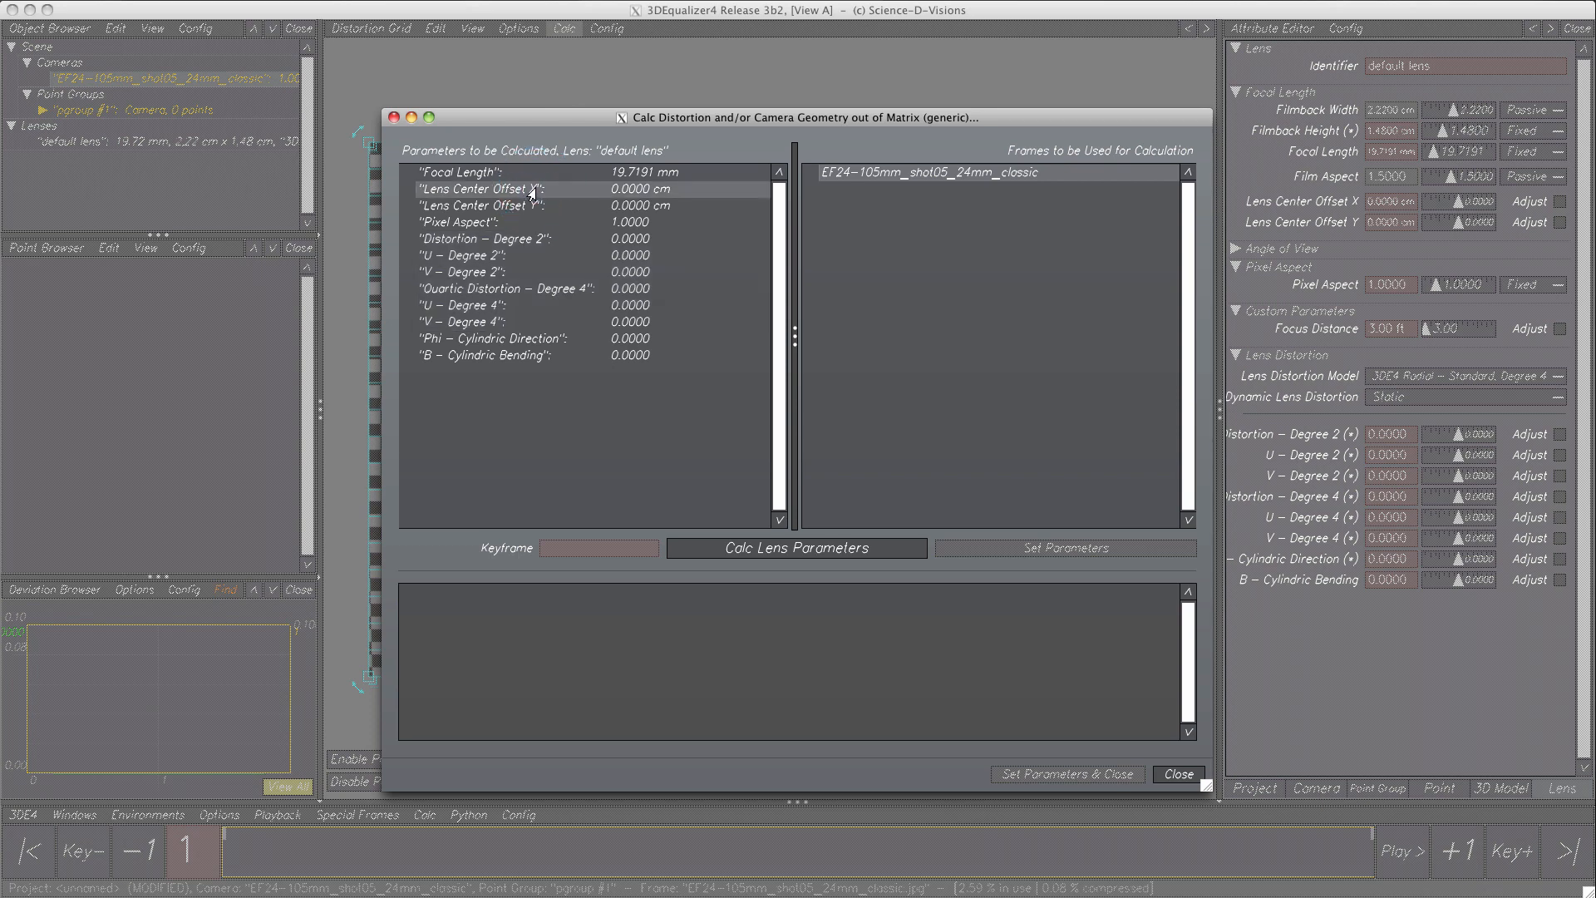
drag(516, 286, 515, 363)
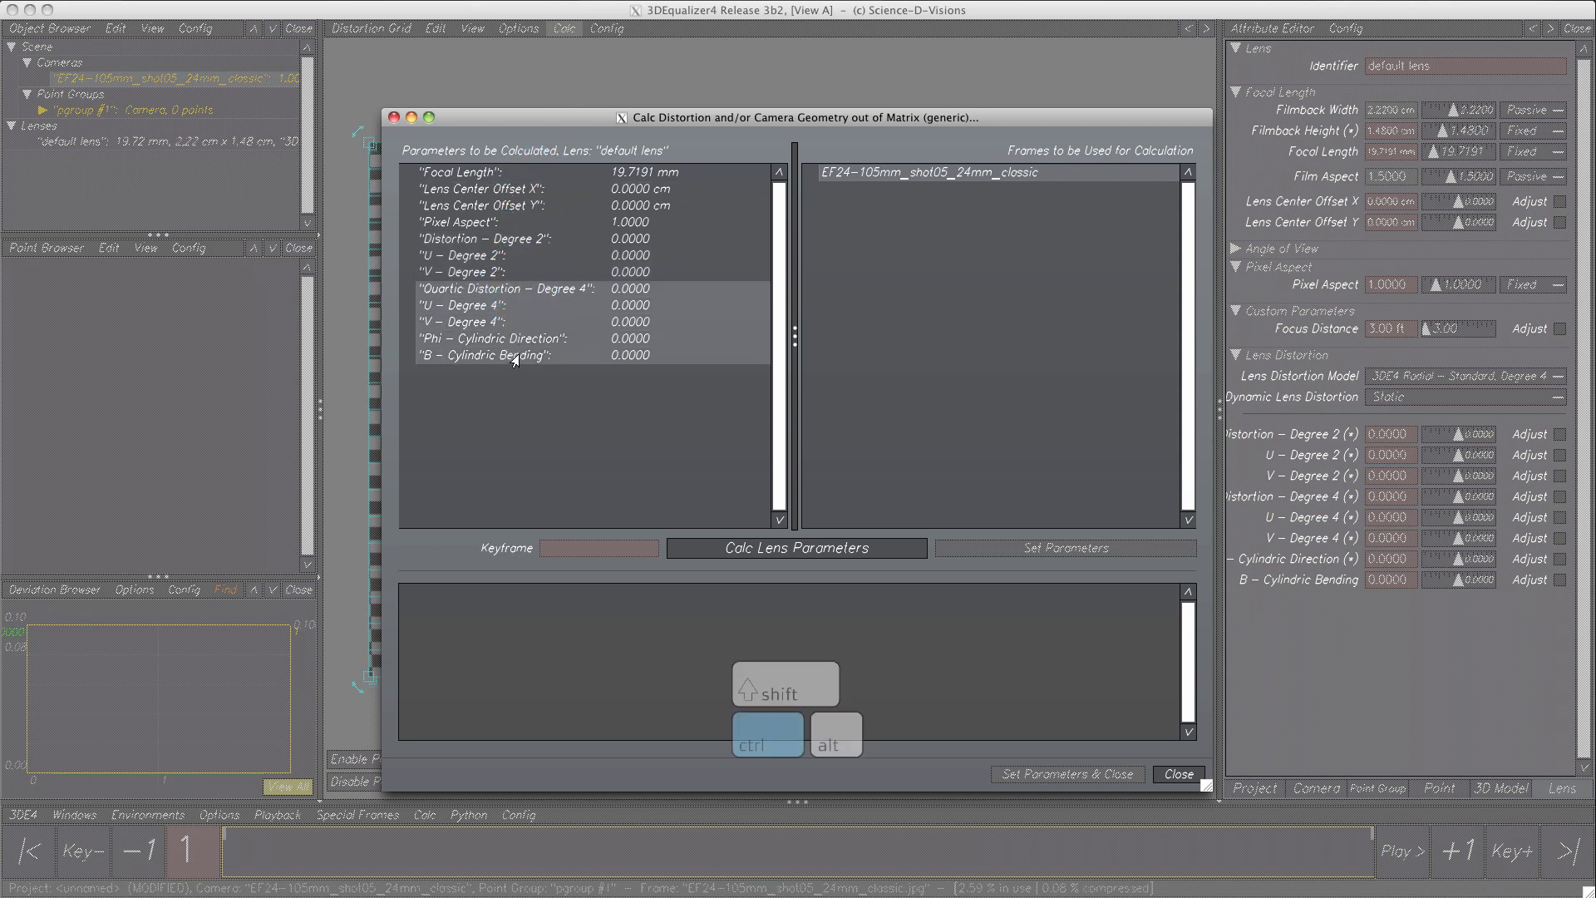
ctrl+drag(497, 272, 497, 255)
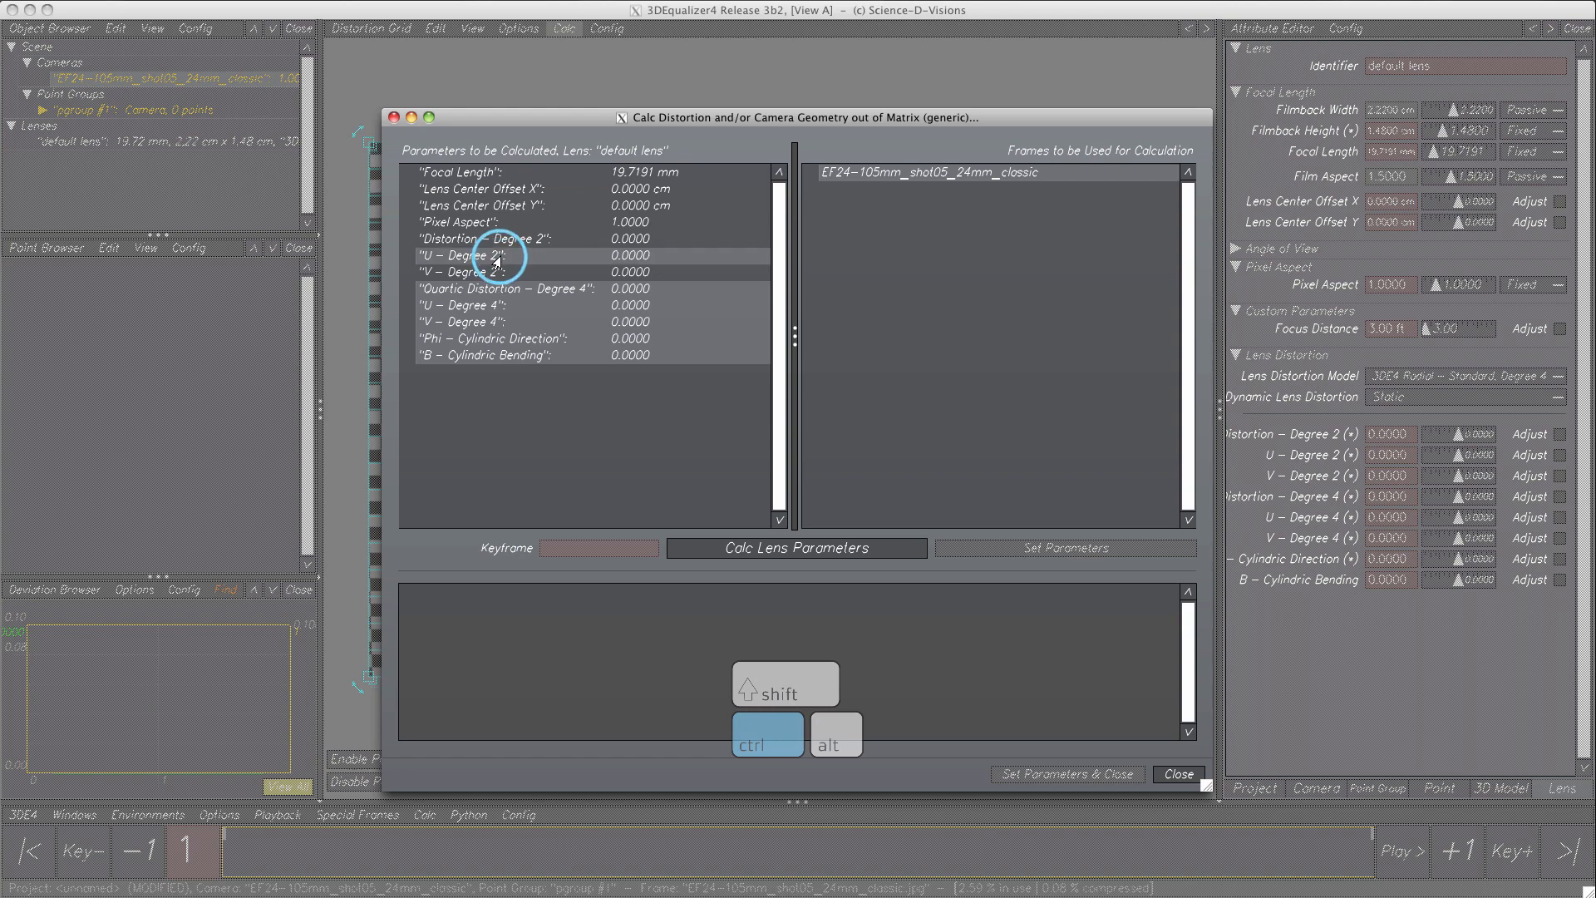
ctrl+click(497, 172)
ctrl+click(499, 323)
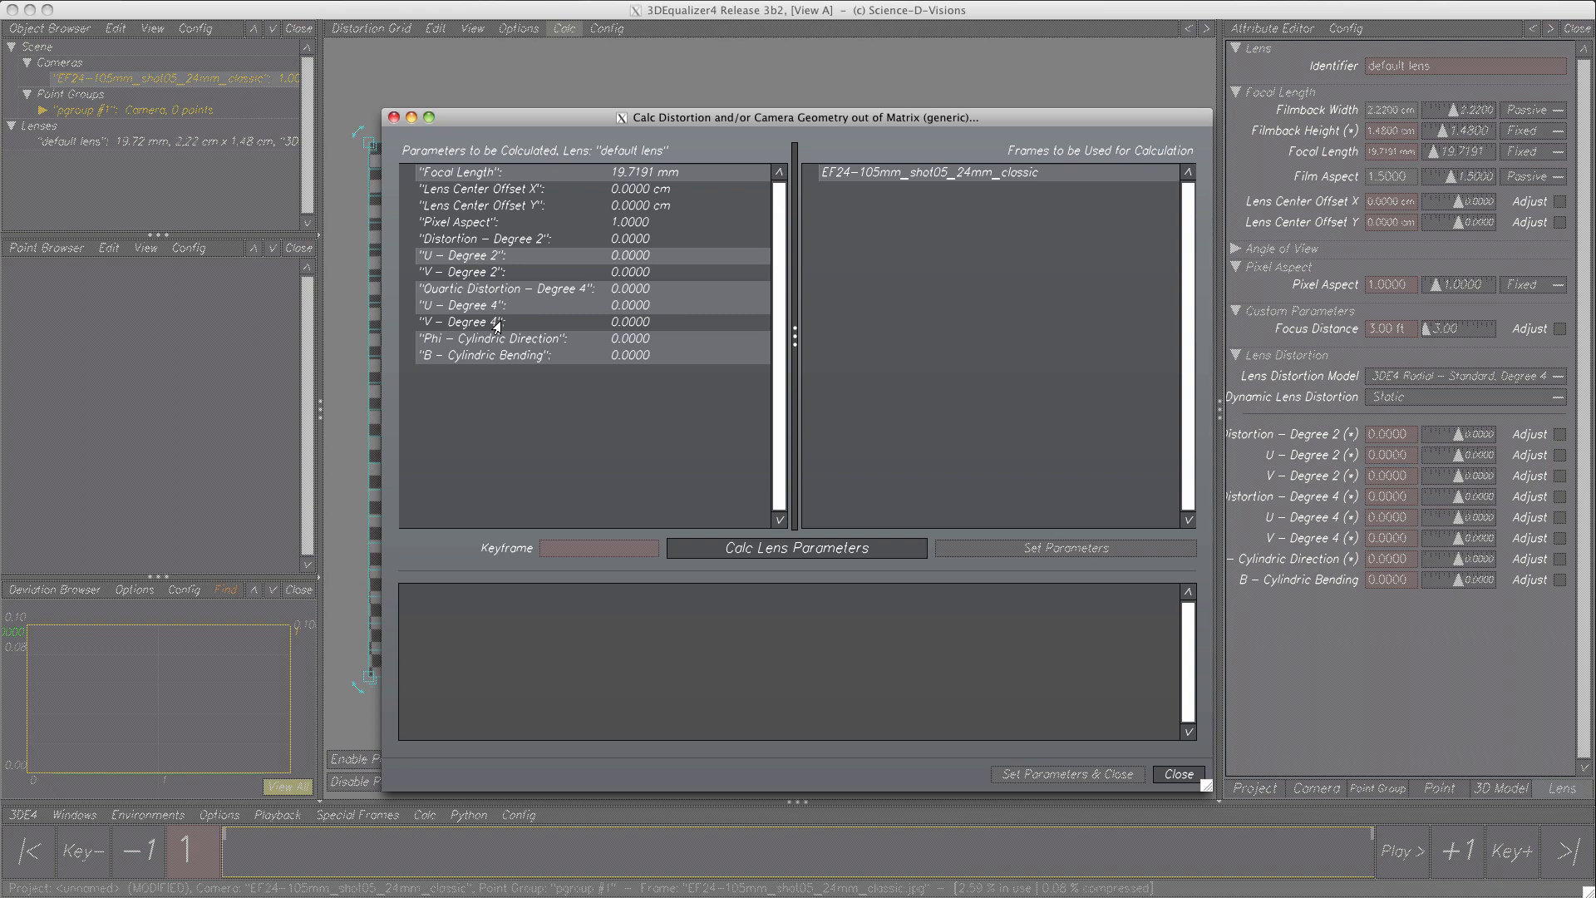
- Calculate all six Degree 2 and Degree 4 distortion parameters, including U and V, and apply them to the lens
drag(497, 238, 497, 325)
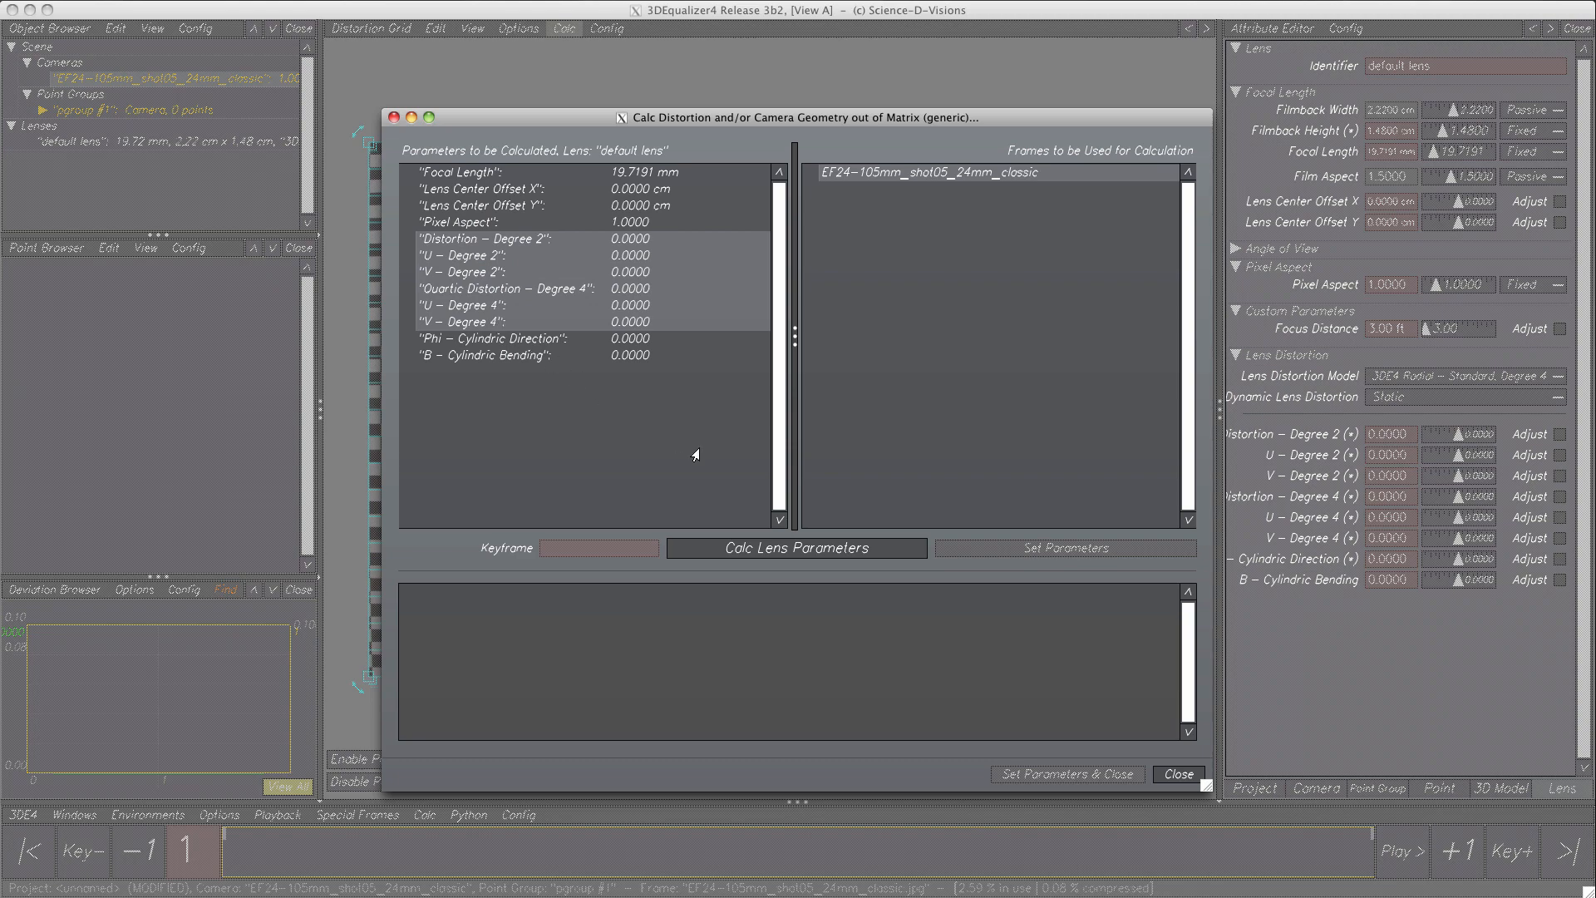
click(844, 548)
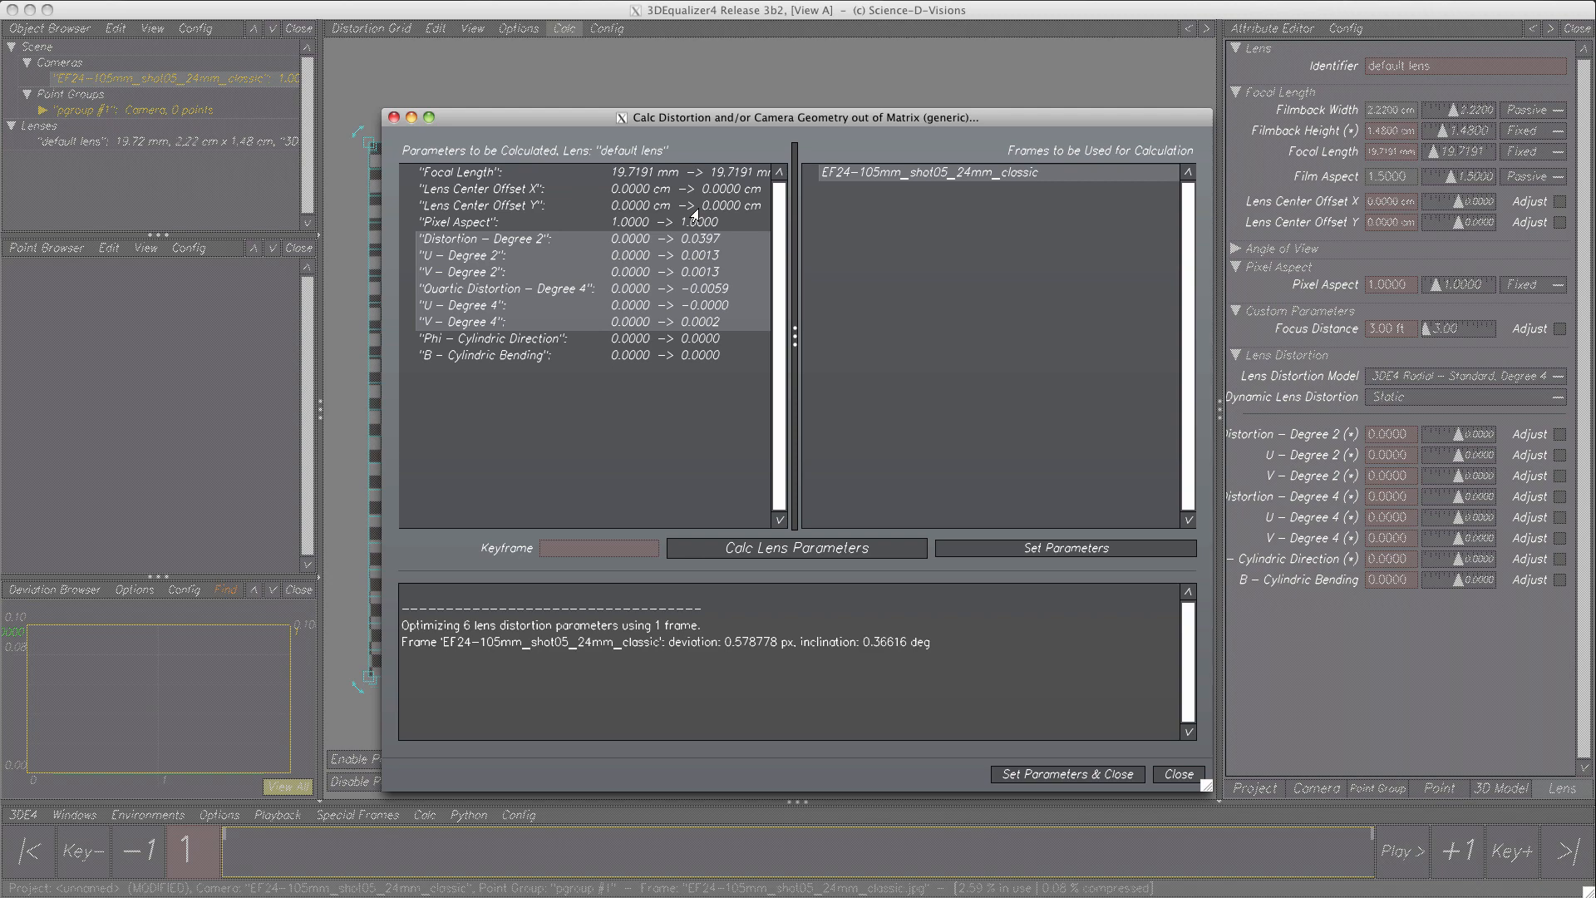
click(1075, 776)
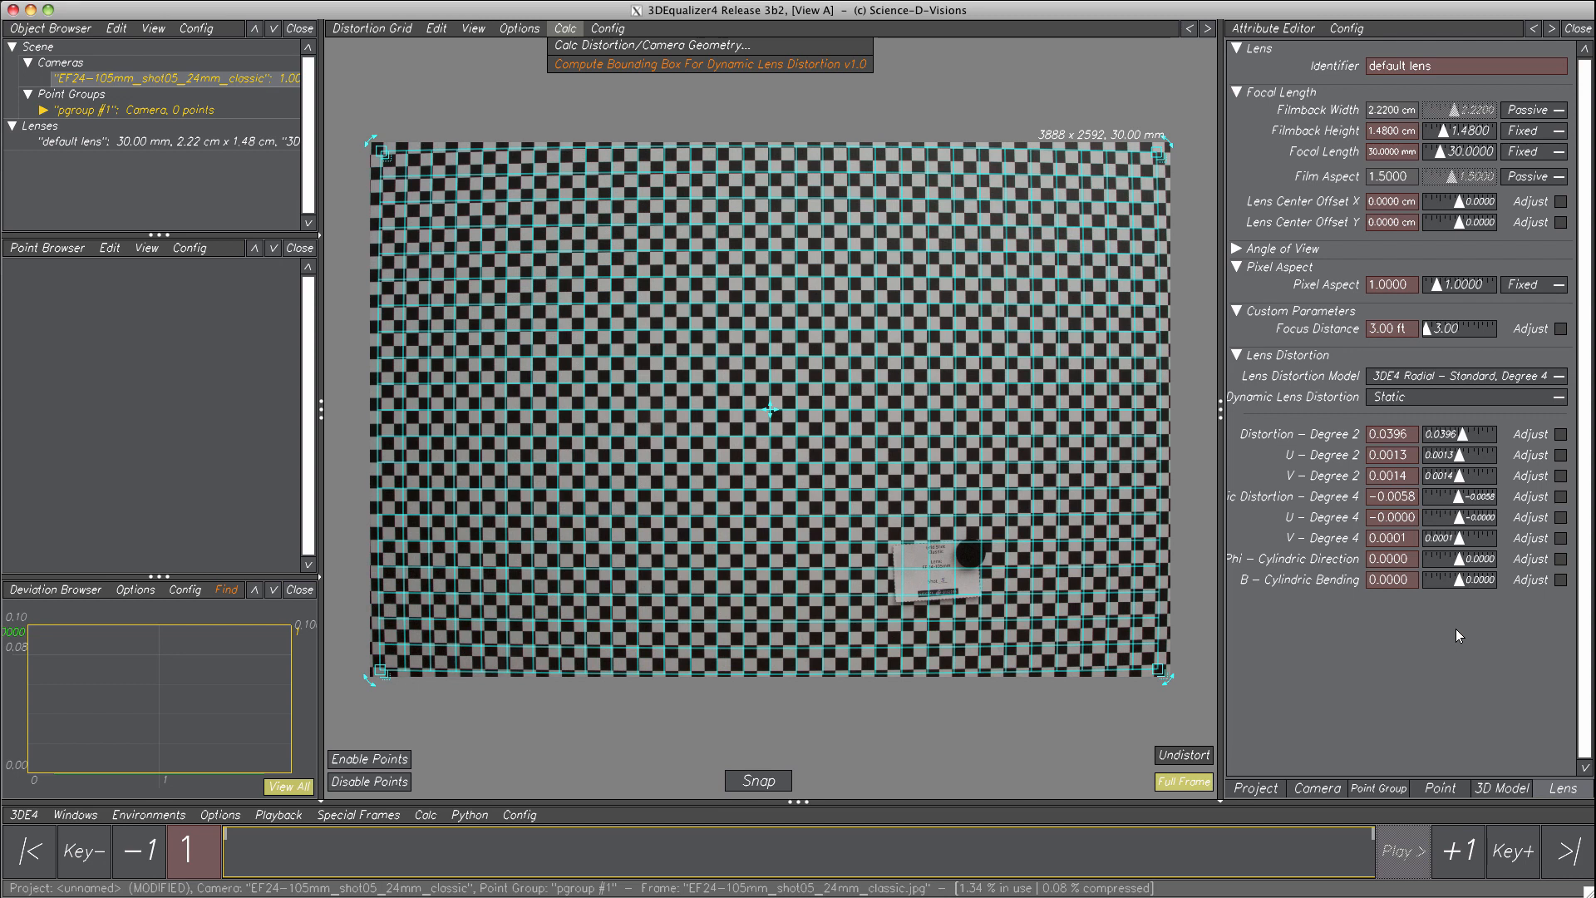
- Set the camera's distortion grid to 6 columns and 6 rows
click(1309, 794)
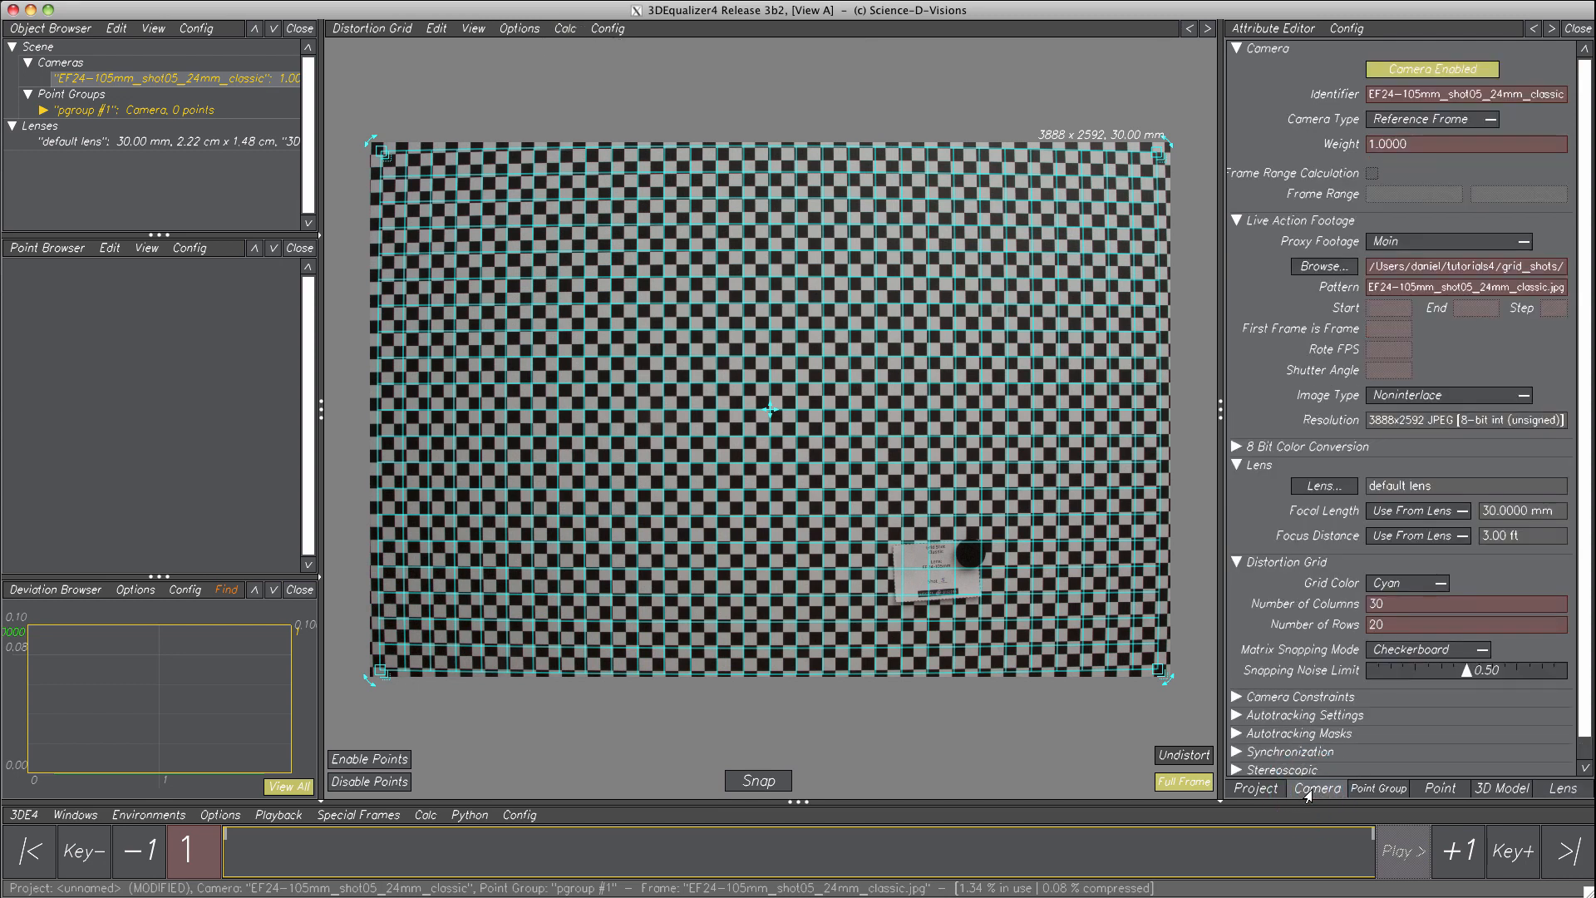
double_click(1393, 600)
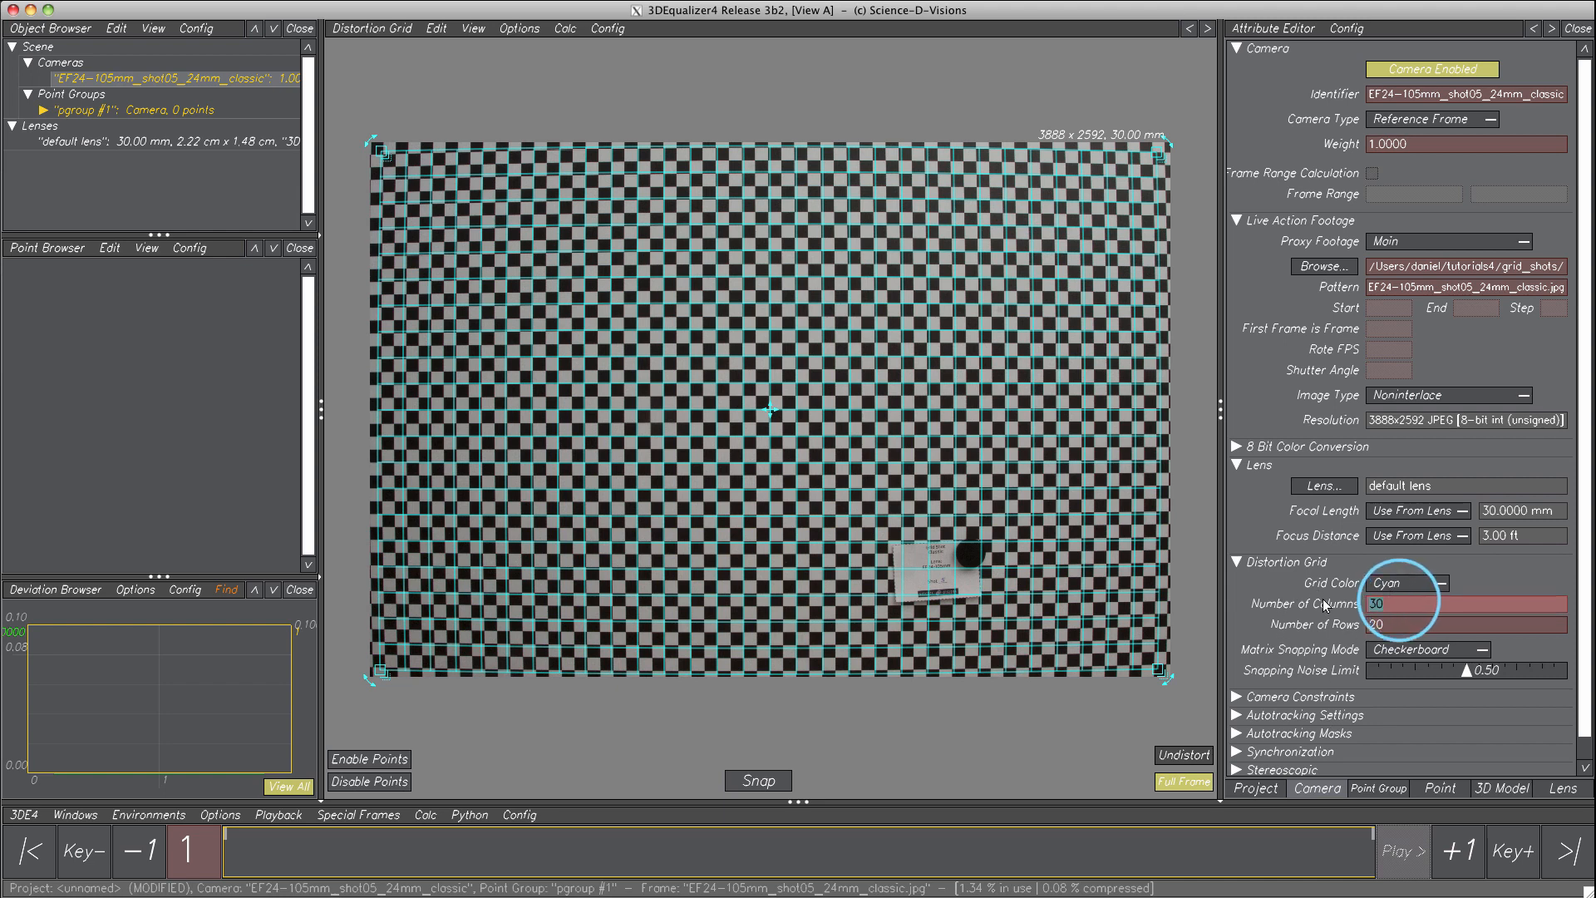
text(6)
key(Tab)
text(6)
key(Return)
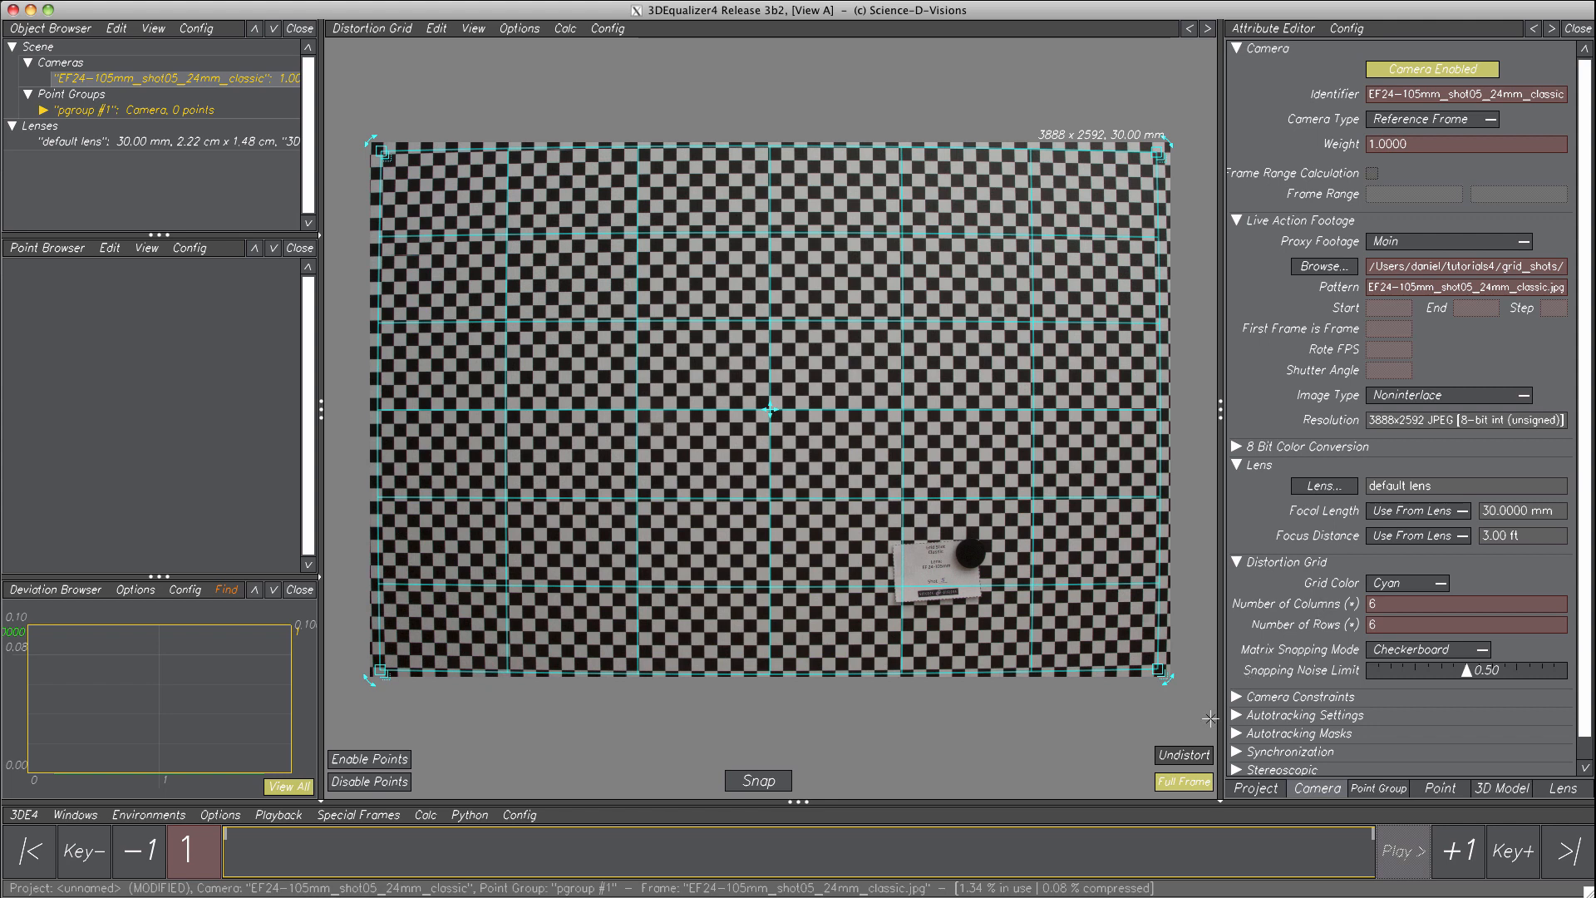
- Show the footage undistorted and stretch the distortion grid by its corner past the sides of the image
click(1185, 755)
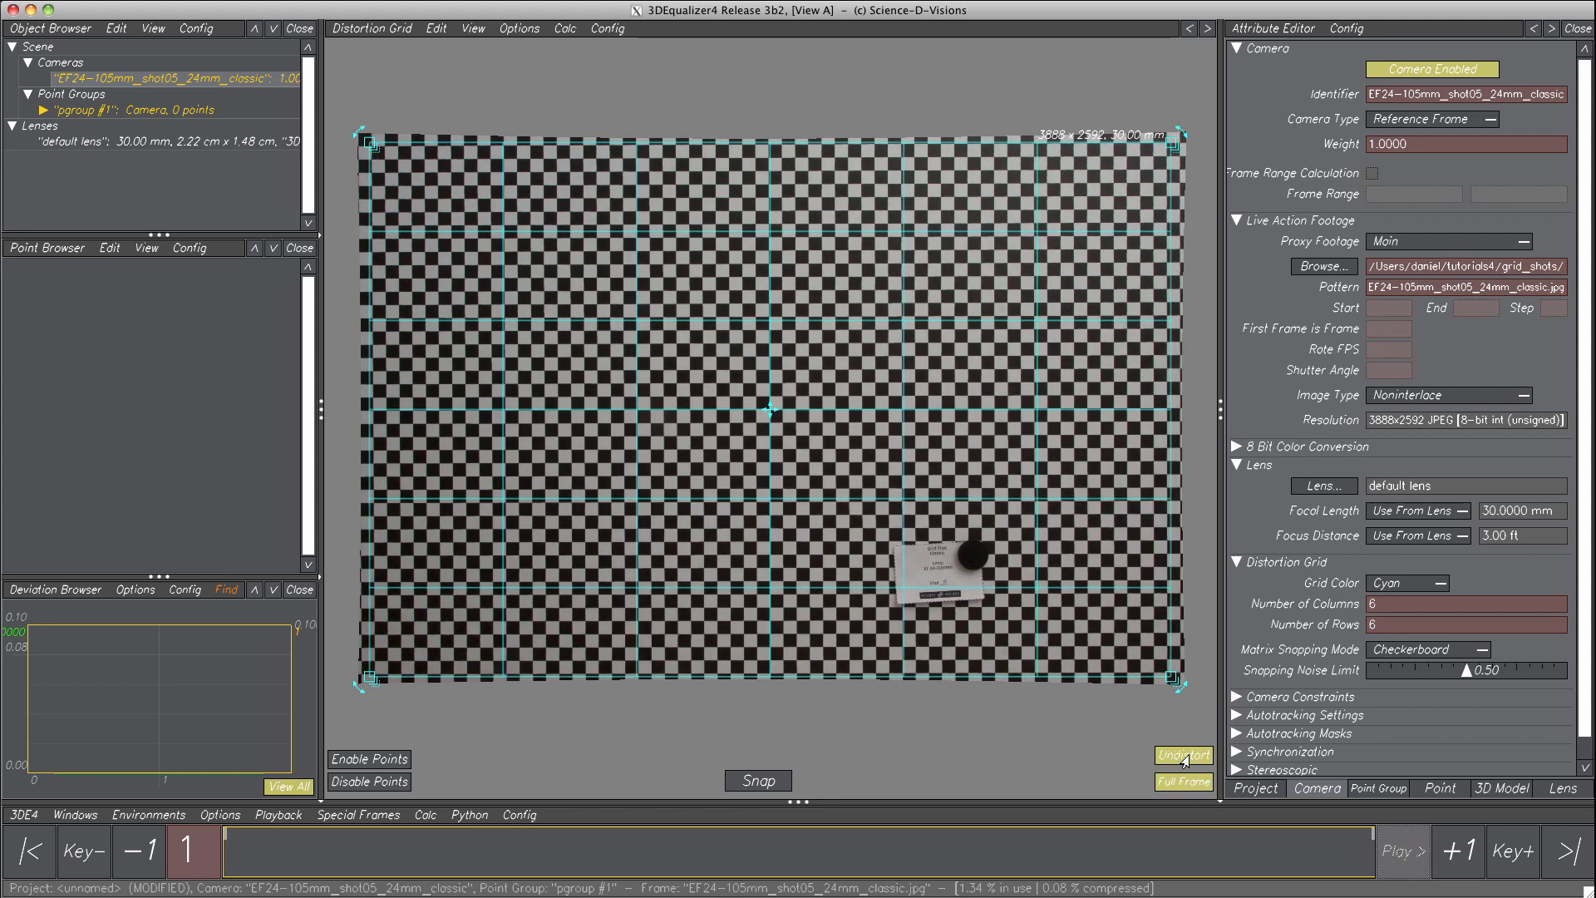
drag(1173, 144, 1203, 131)
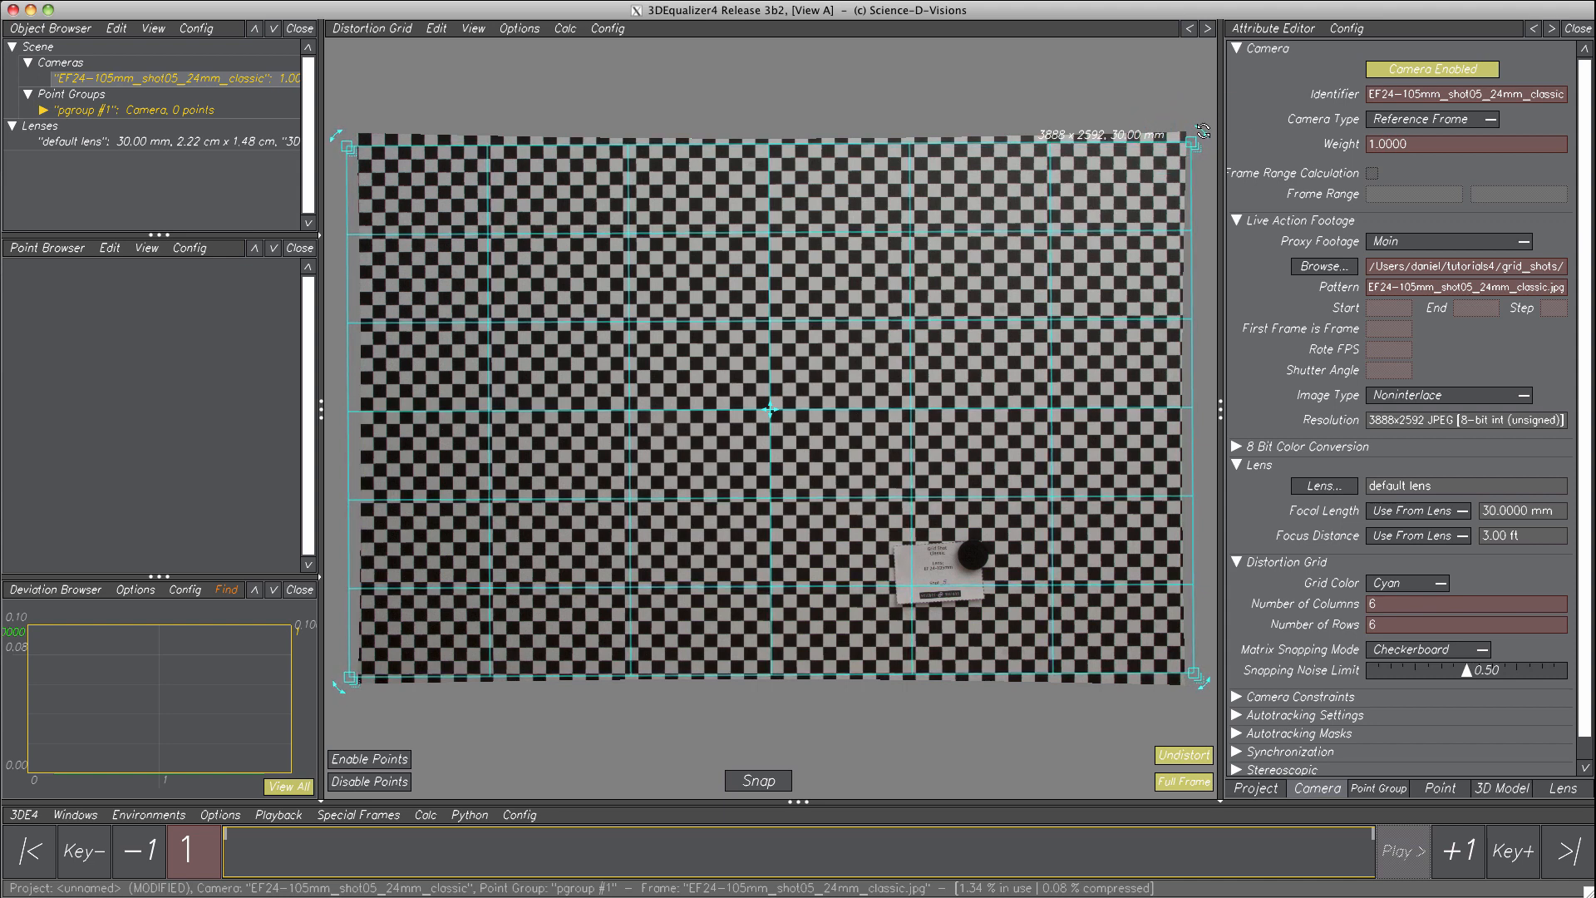
click(768, 406)
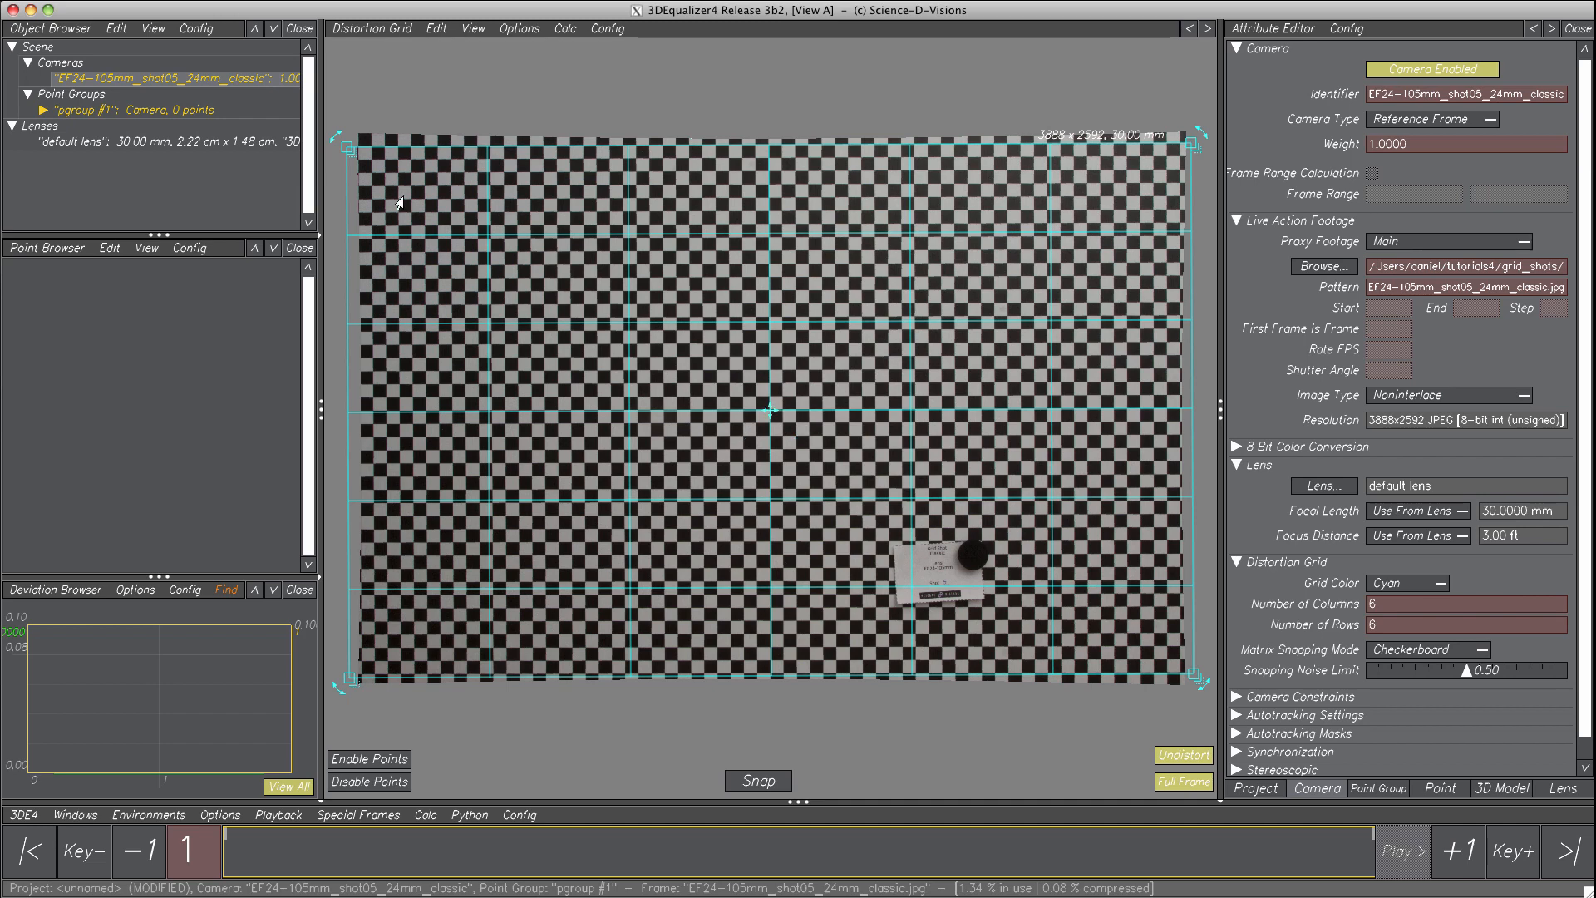
- Fine-align the distortion grid's two upper corners so its upper line follows the first checkerboard line
right_drag(347, 109, 507, 302)
middle_drag(506, 302, 617, 268)
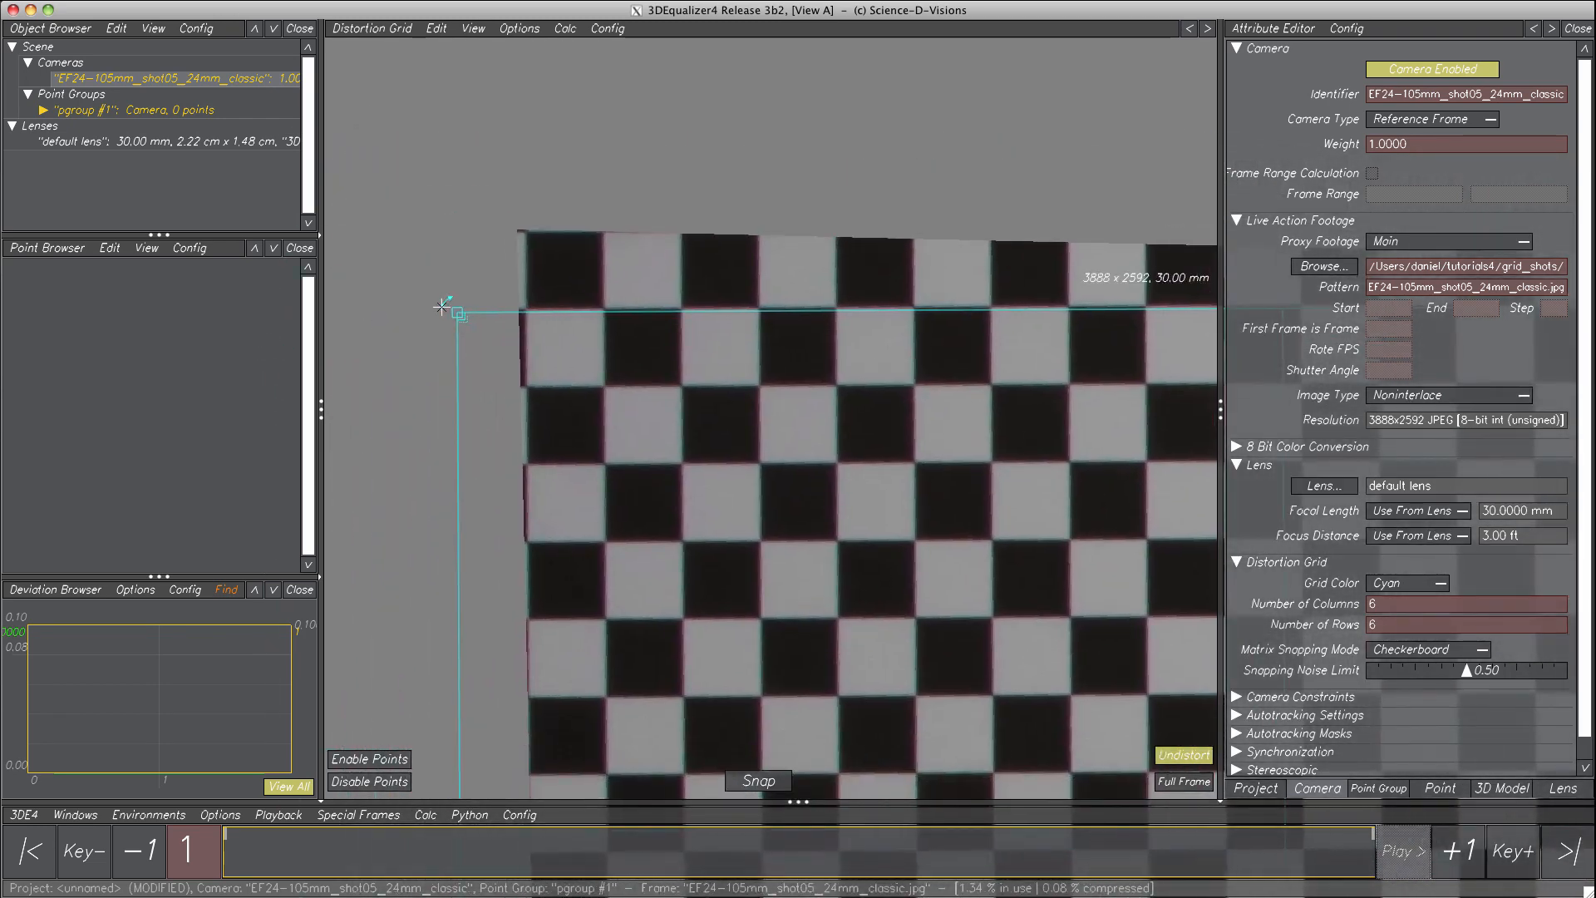
click(453, 310)
key(f)
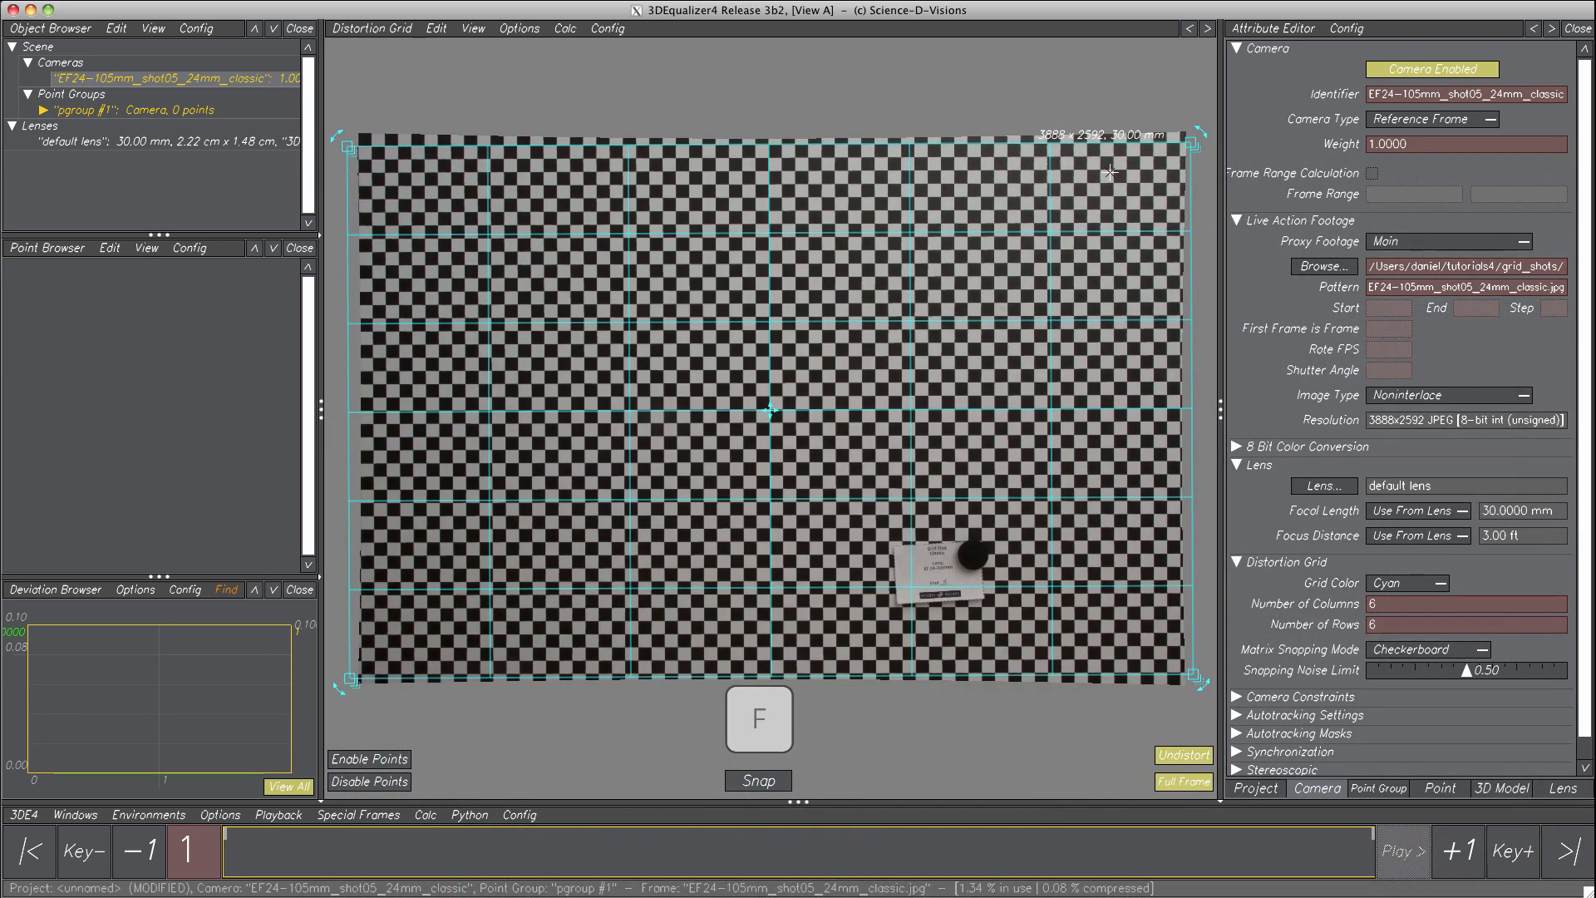
right_drag(1210, 110, 1093, 333)
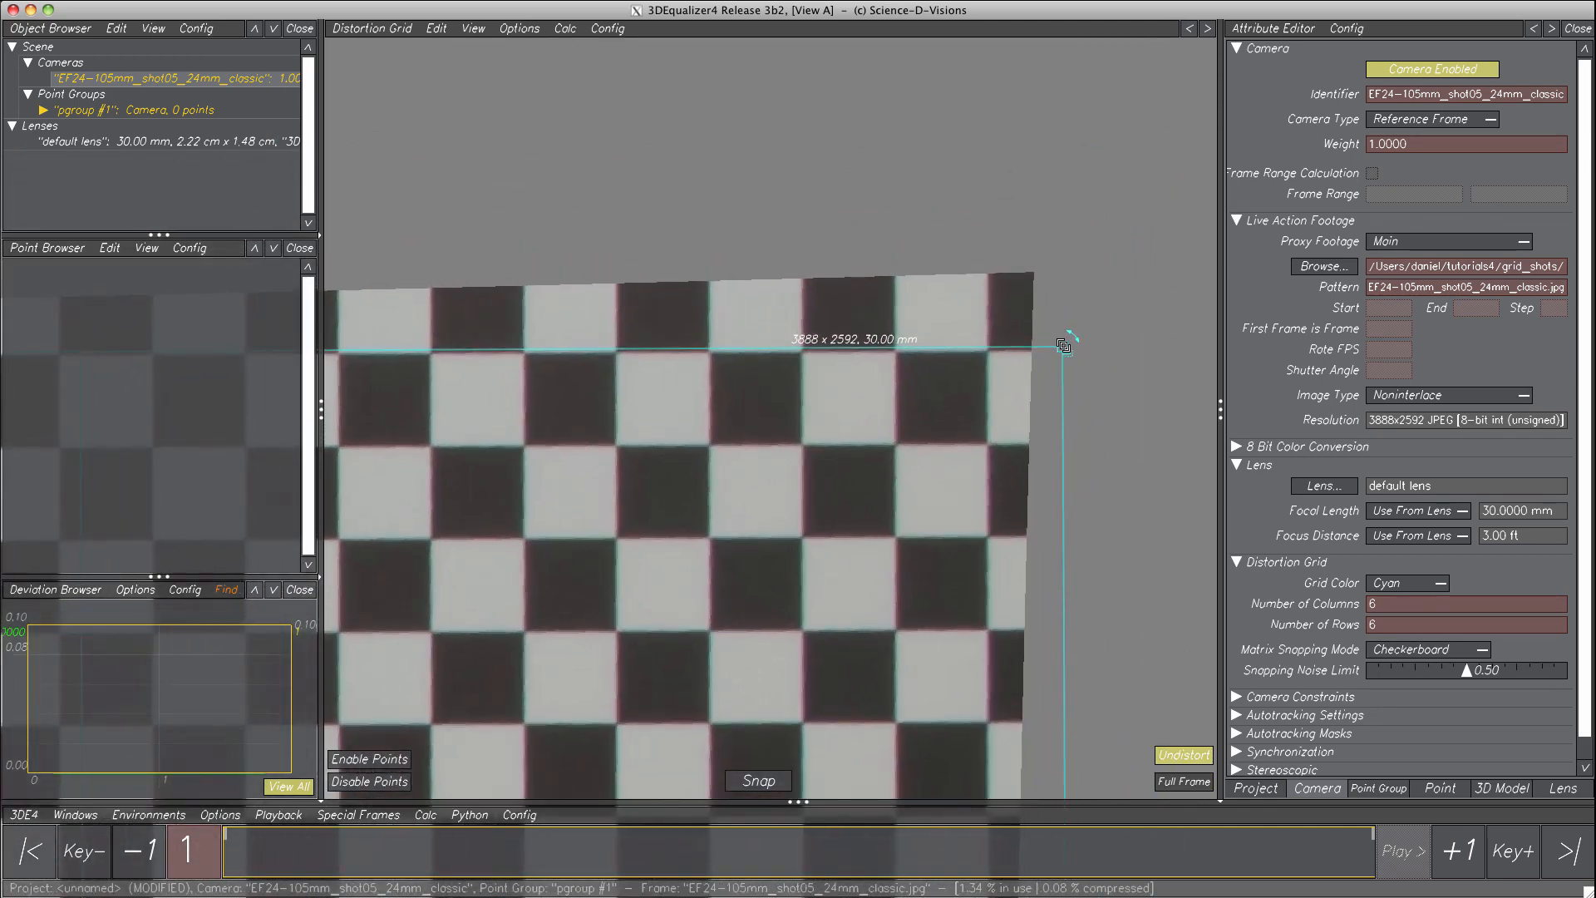
drag(1063, 346, 1065, 349)
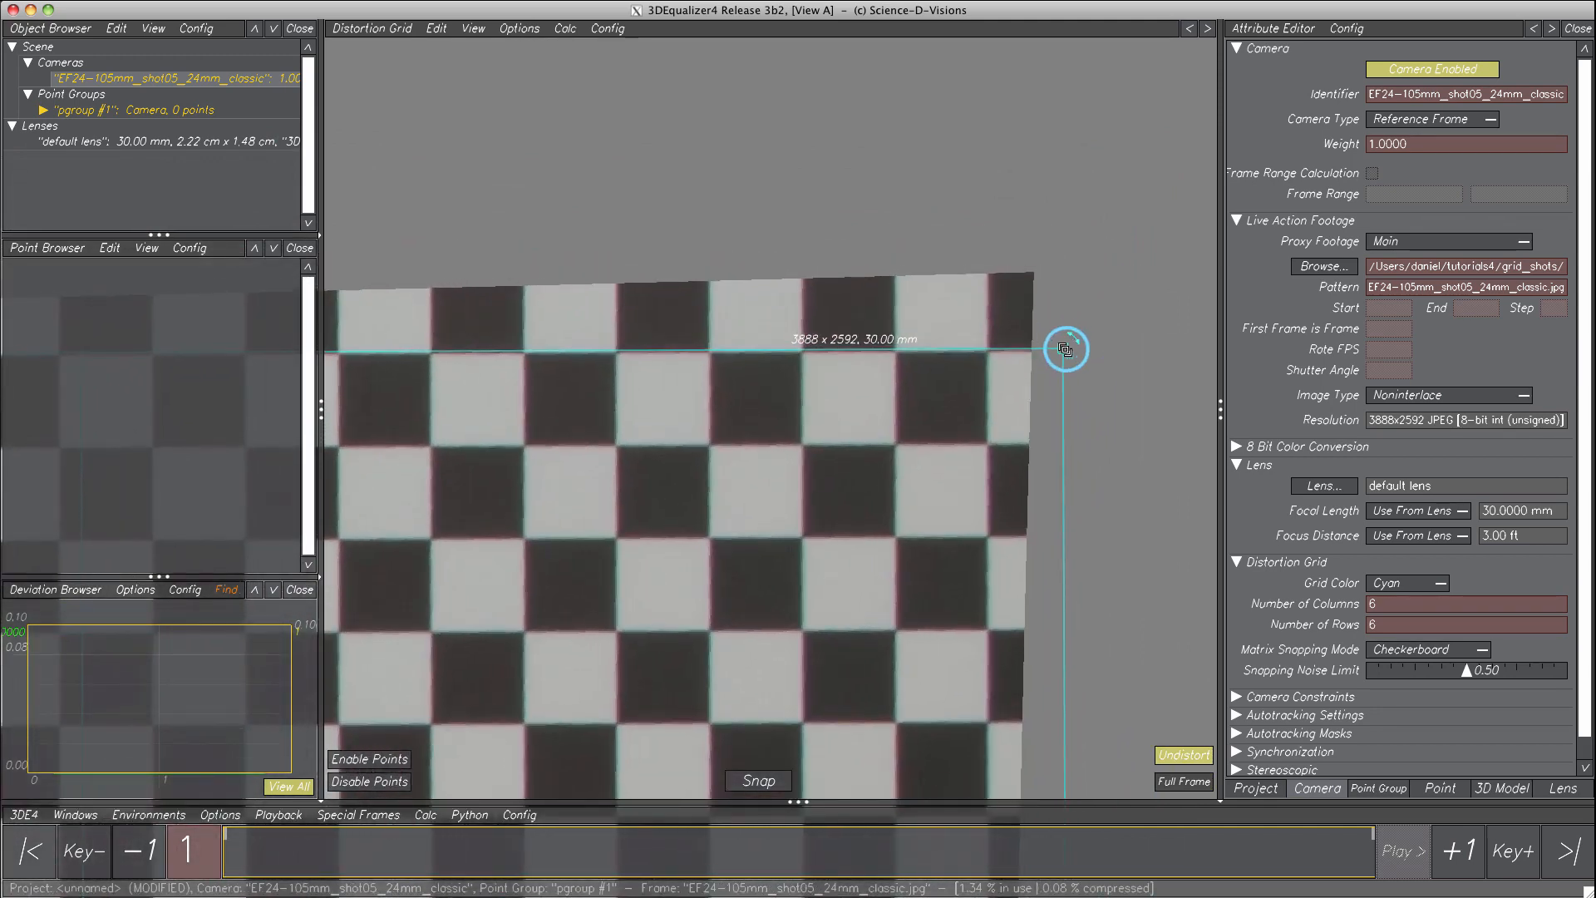
- Examine the undistorted checkerboard along the upper grid line, from corner to corner, for straightness
right_drag(950, 449, 881, 404)
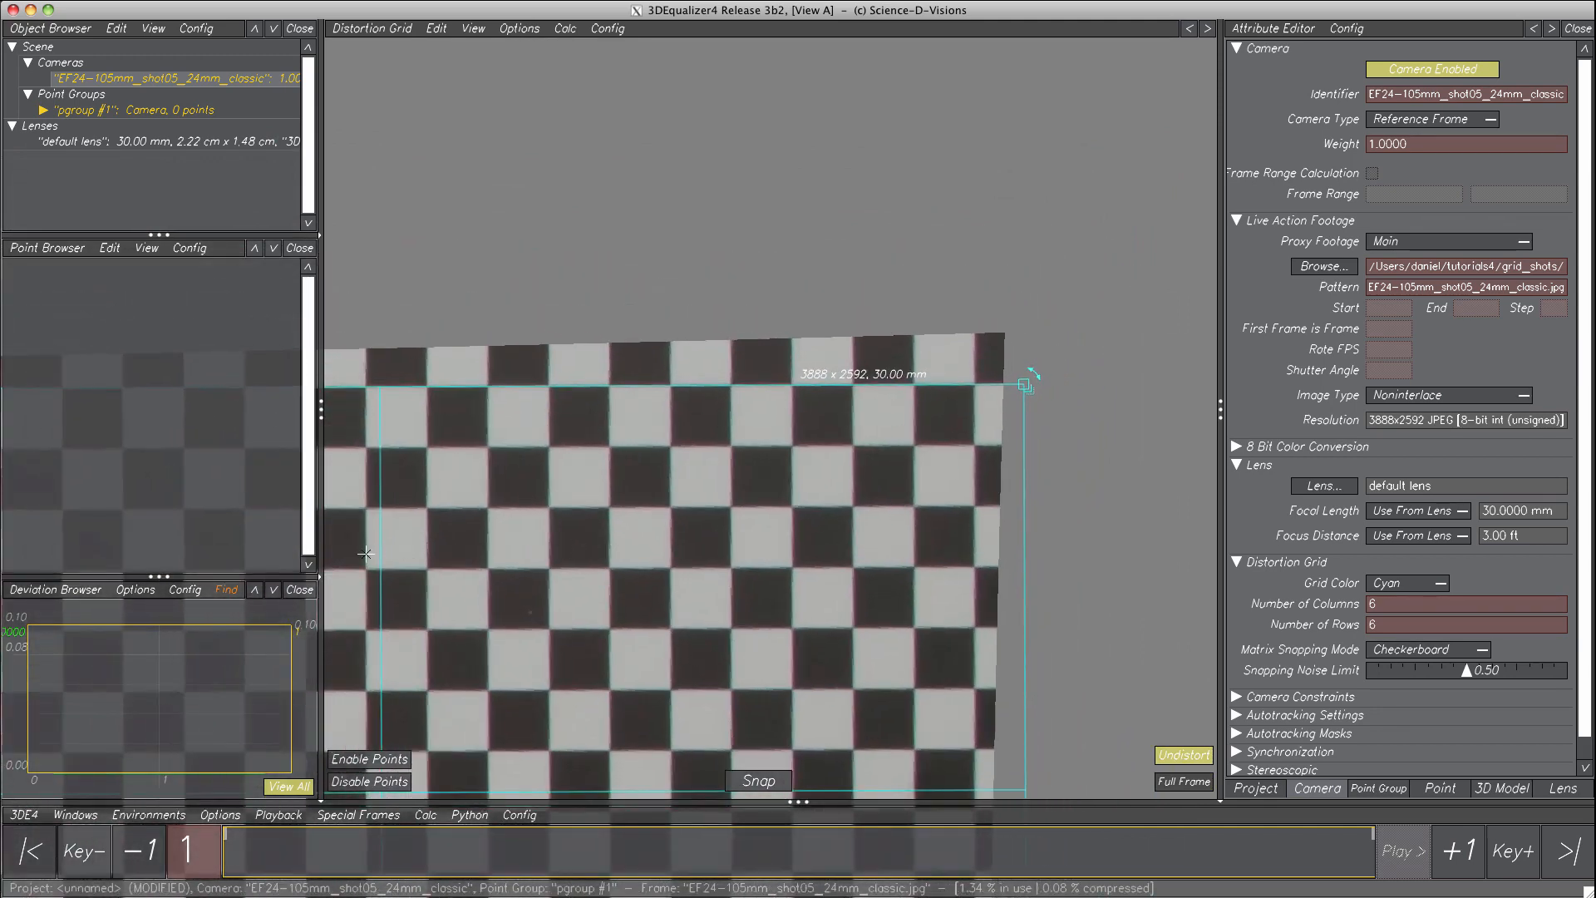
right_drag(366, 553, 345, 541)
middle_drag(347, 541, 1384, 444)
middle_drag(366, 440, 1323, 425)
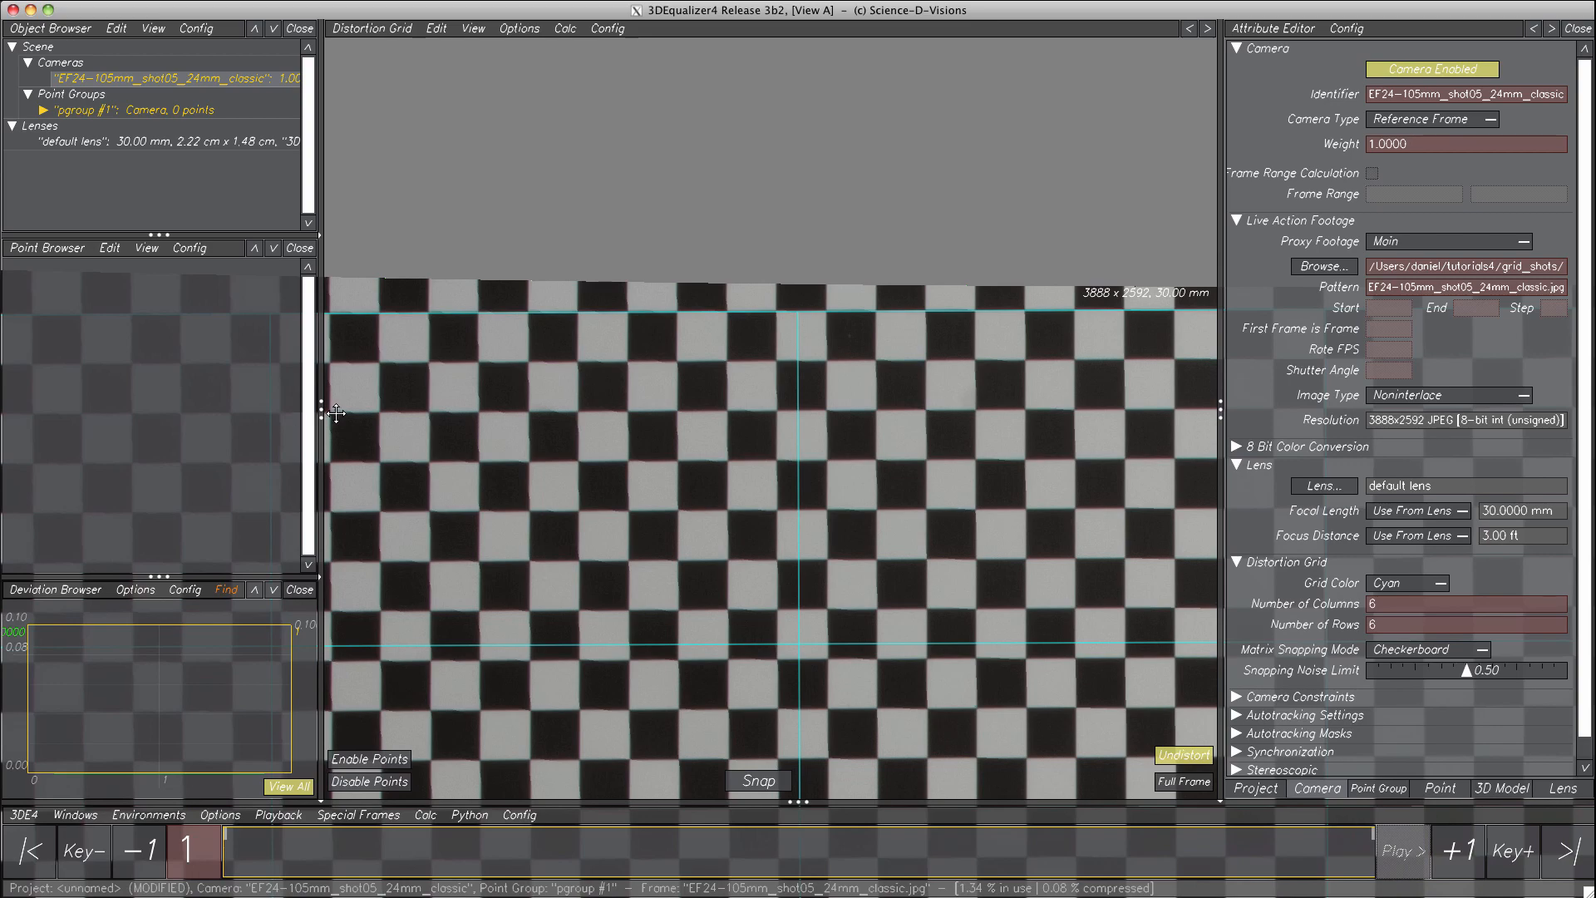
middle_drag(335, 413, 1023, 411)
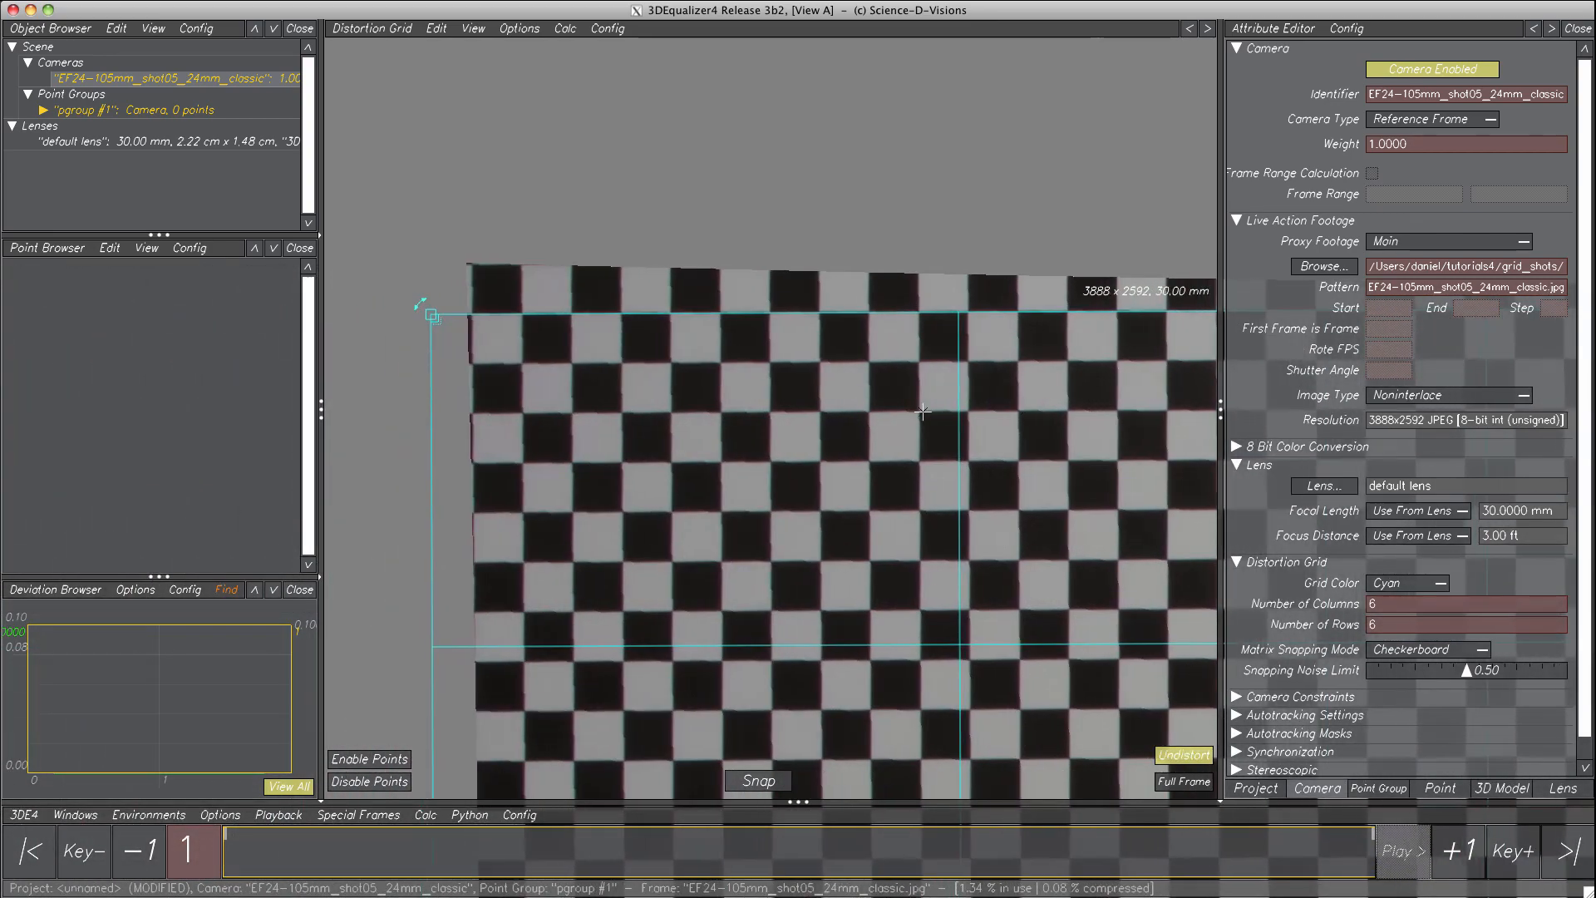
key(f)
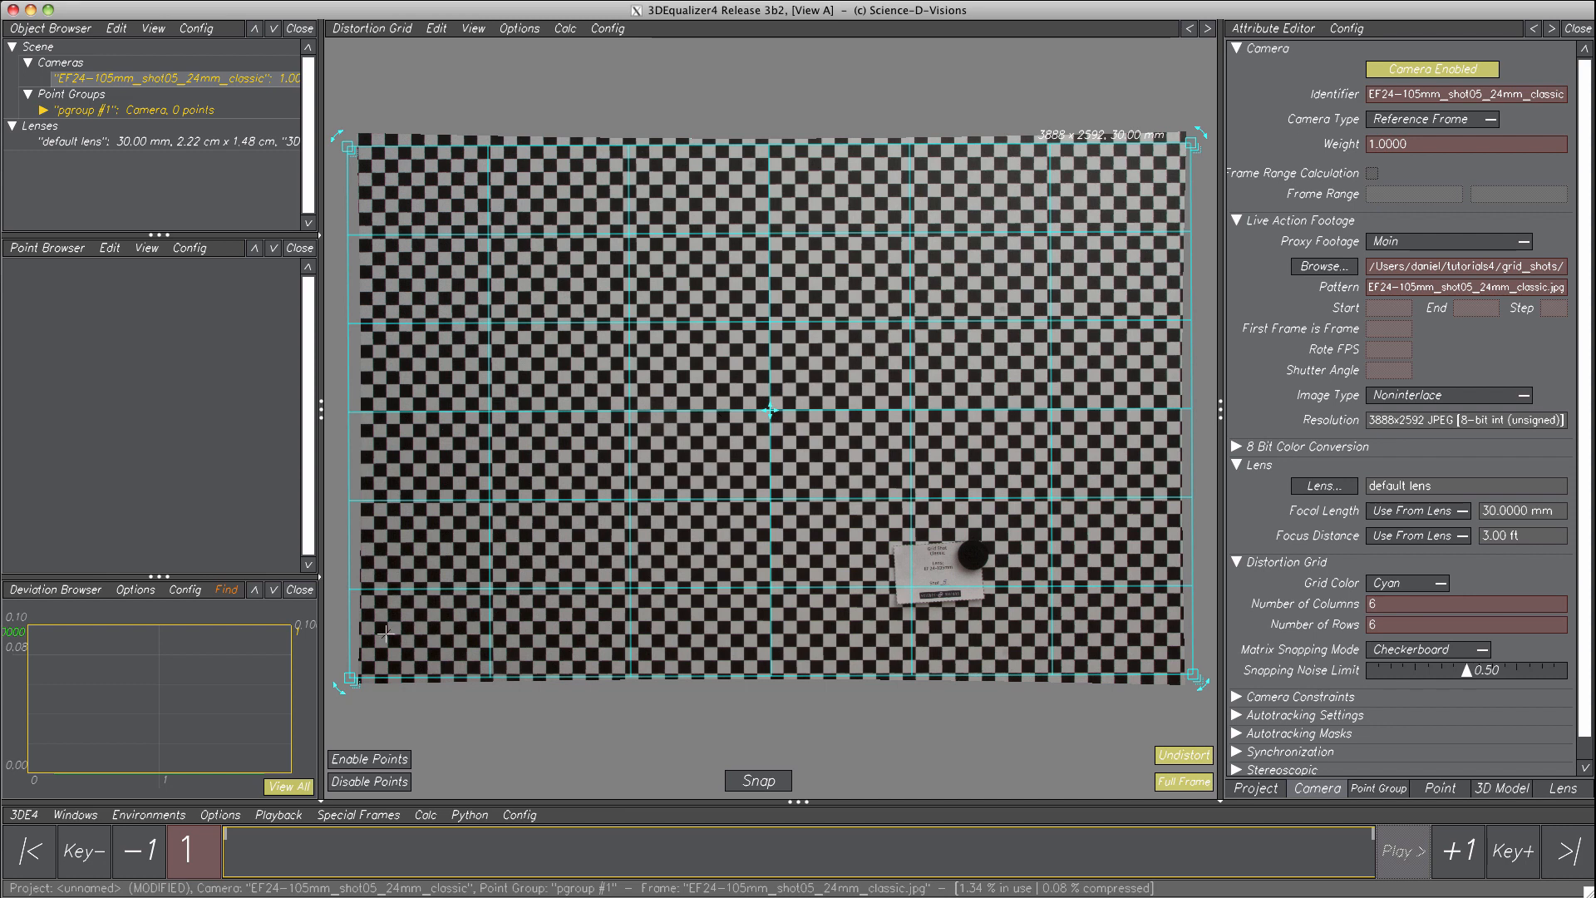
- Start an import of multiple reference frames with the tutorials4/grid_shots folder as the directory
click(14, 817)
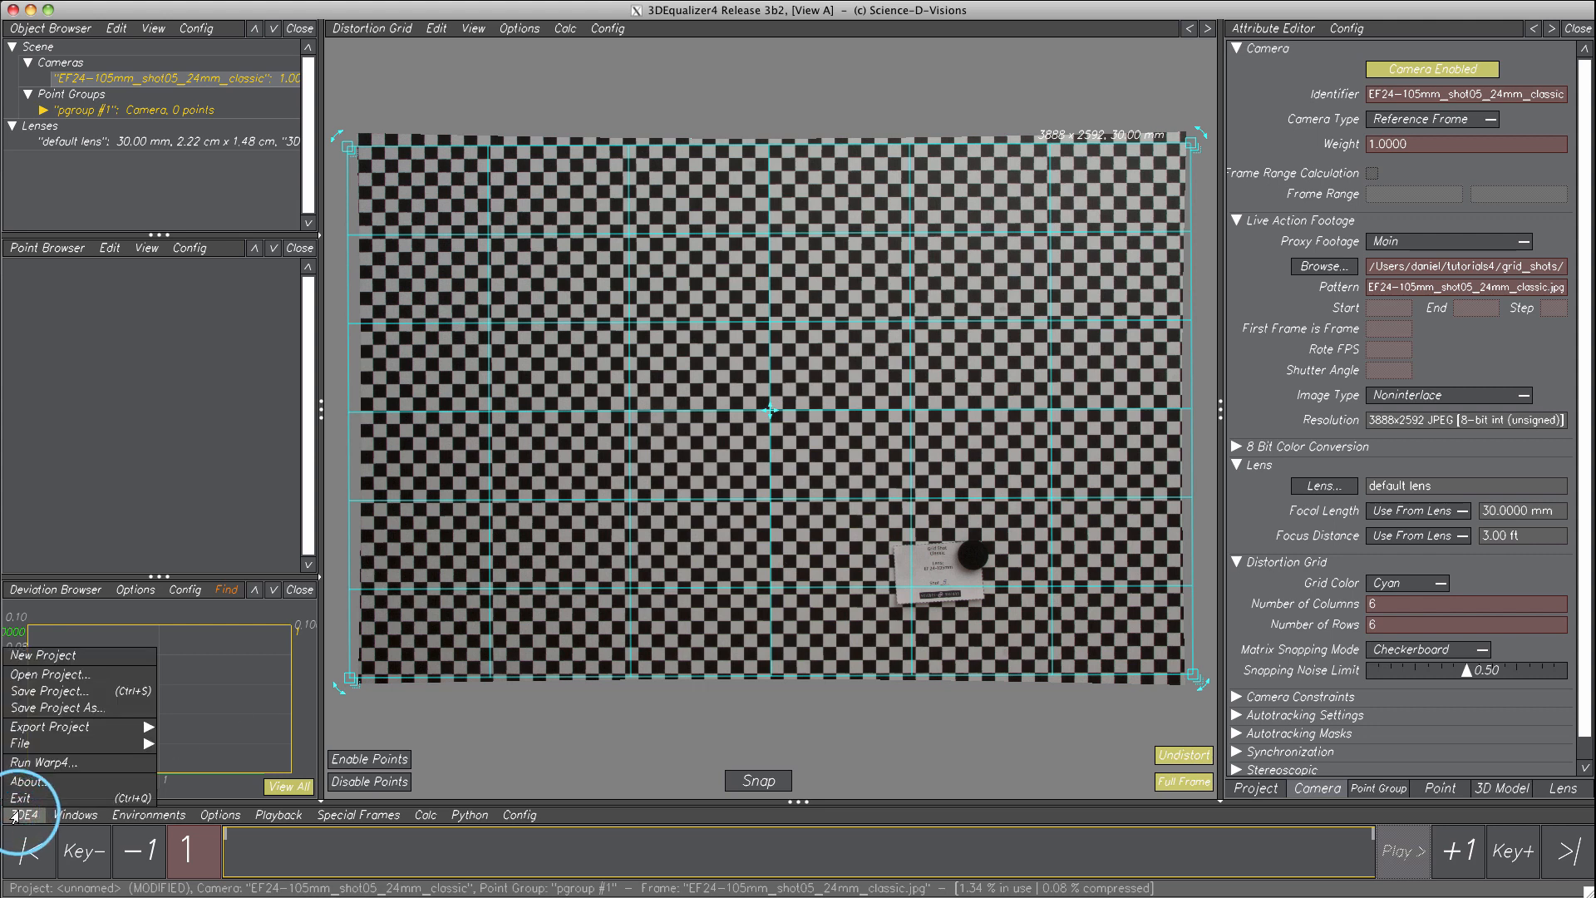
mouse_move(25, 744)
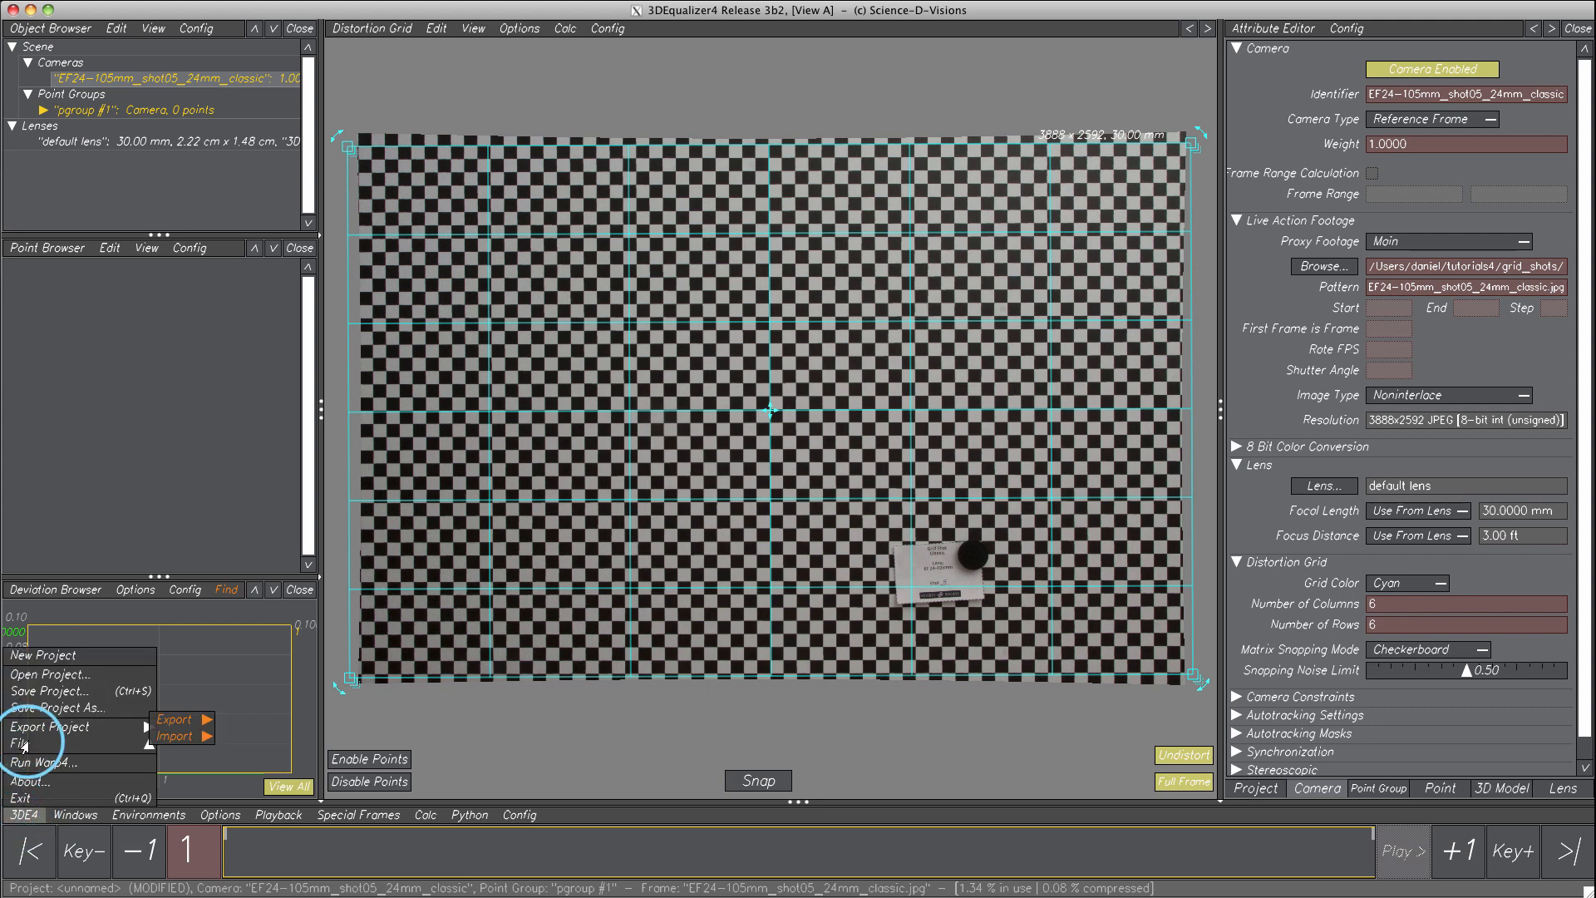
click(166, 737)
click(290, 679)
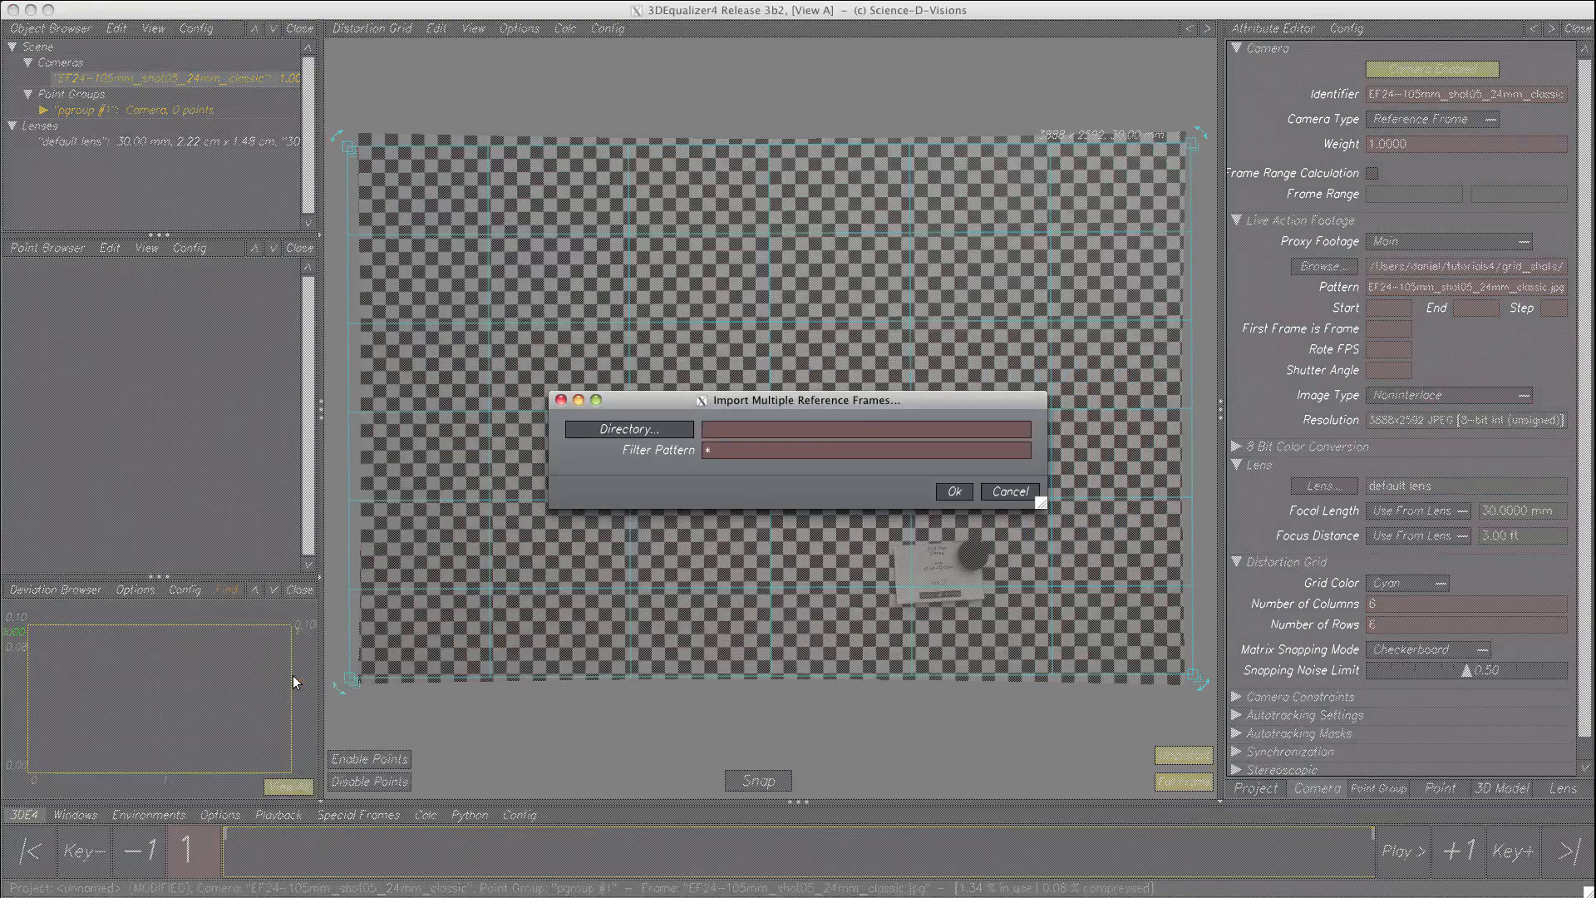
click(605, 433)
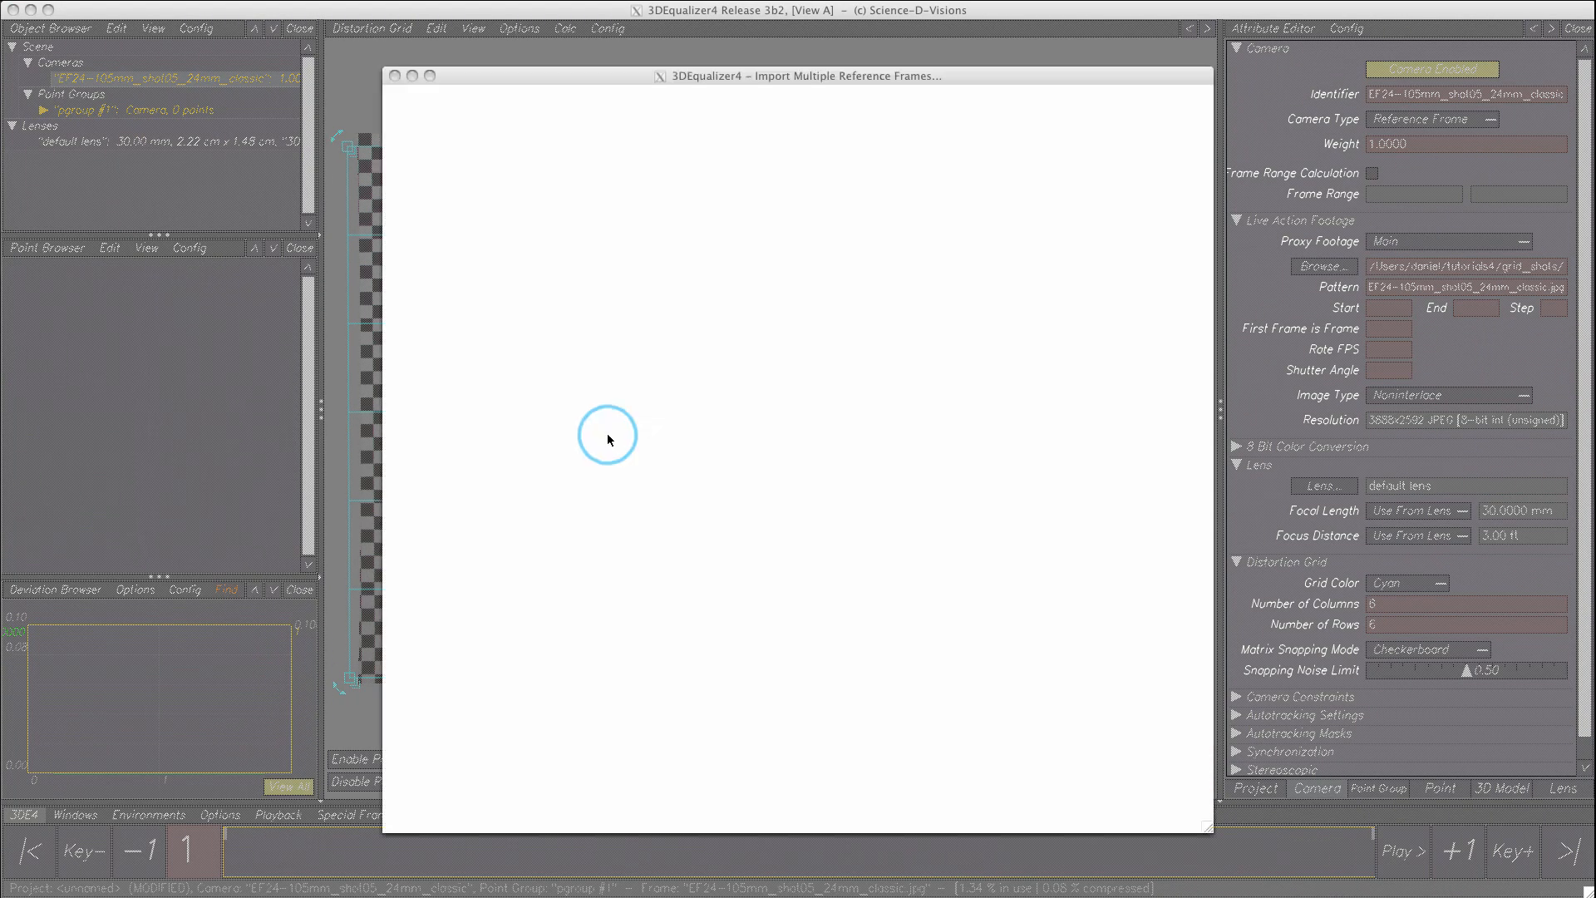
click(572, 492)
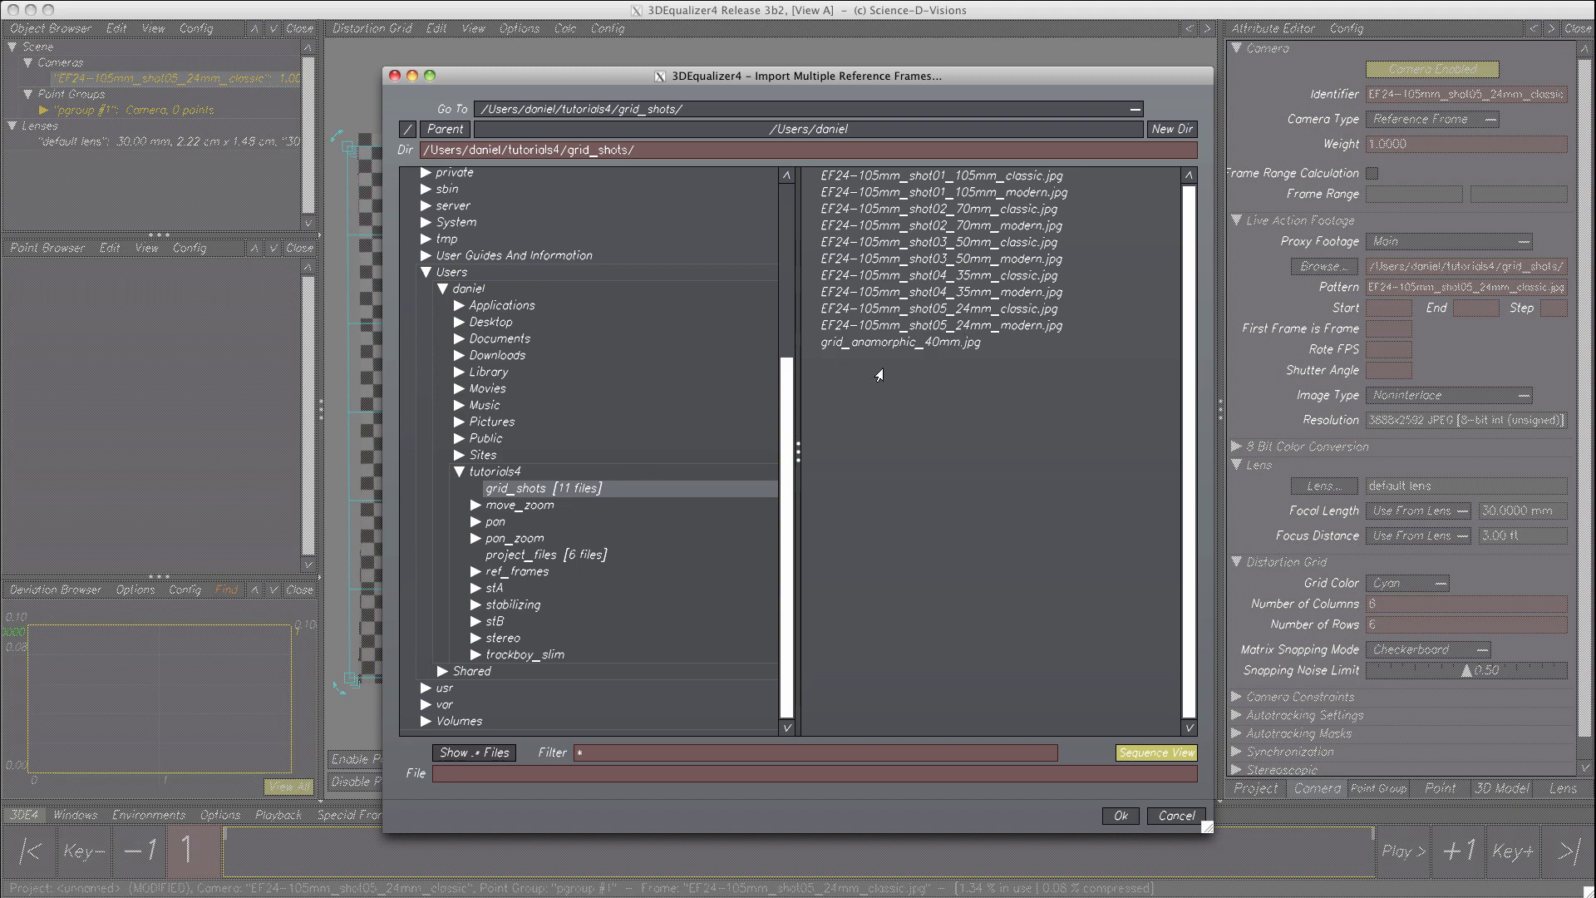
click(1115, 816)
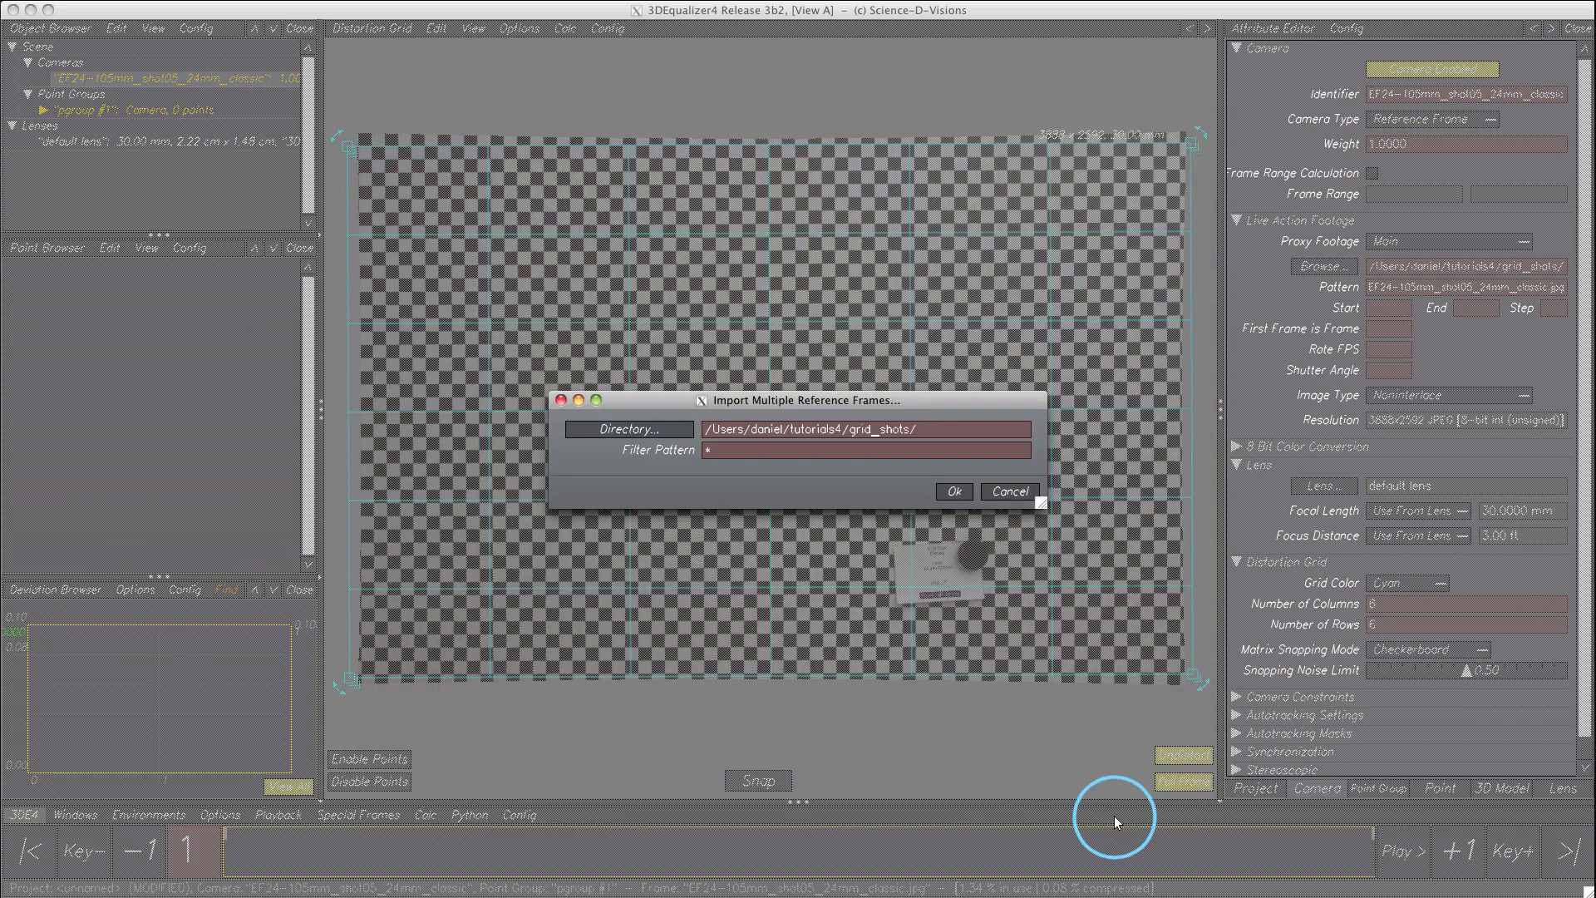
- Set the filter pattern to EF* and import the matching reference frames
click(761, 450)
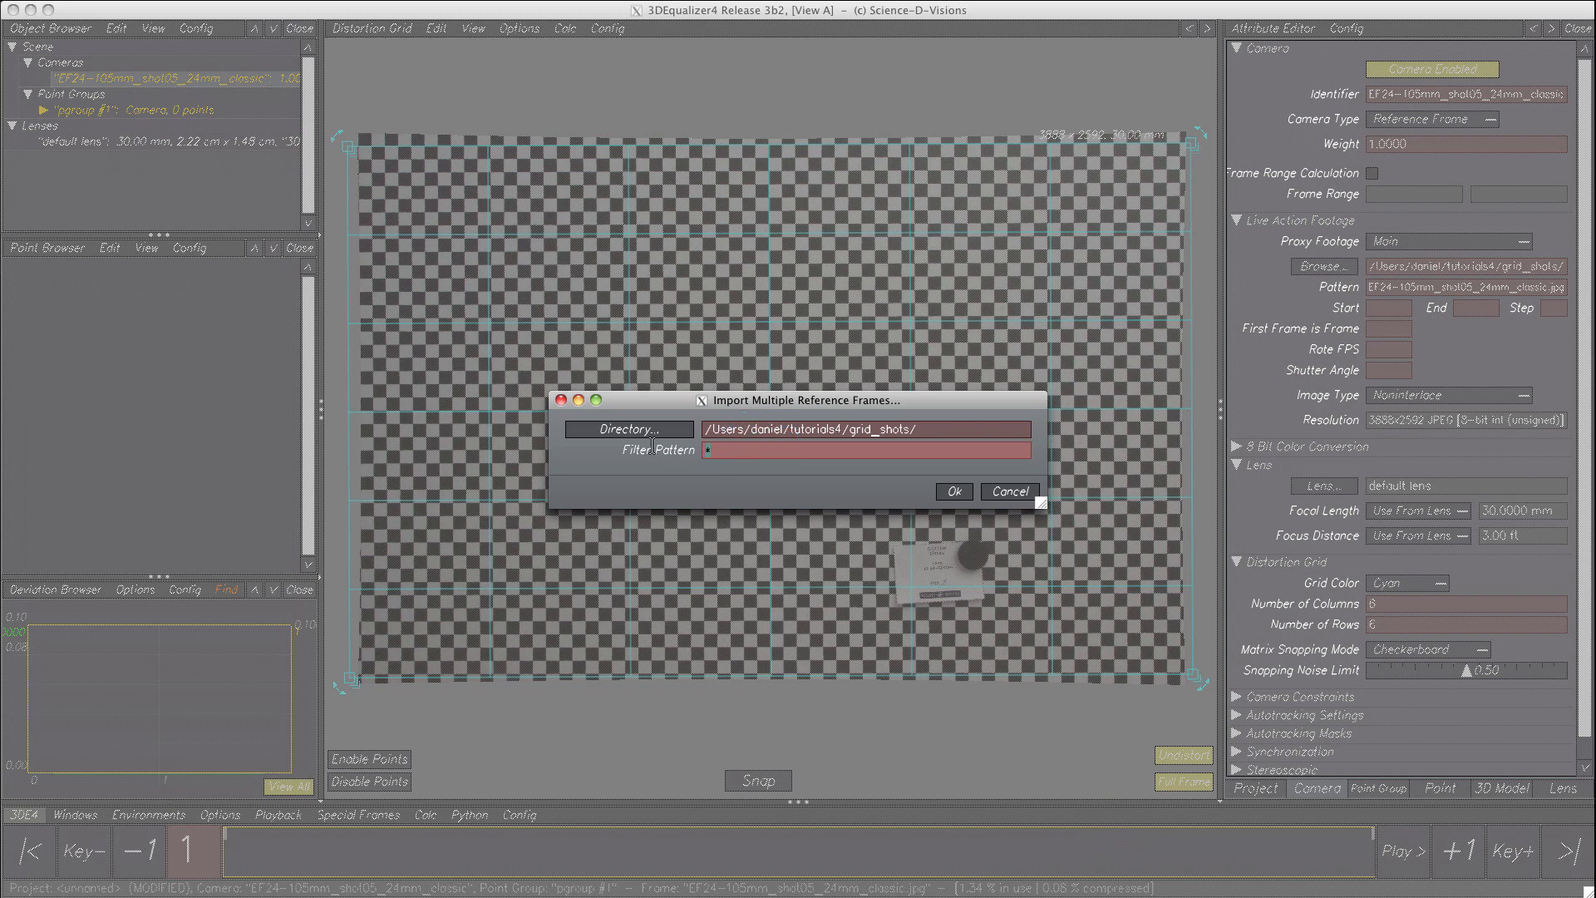
text(EF*)
key(Return)
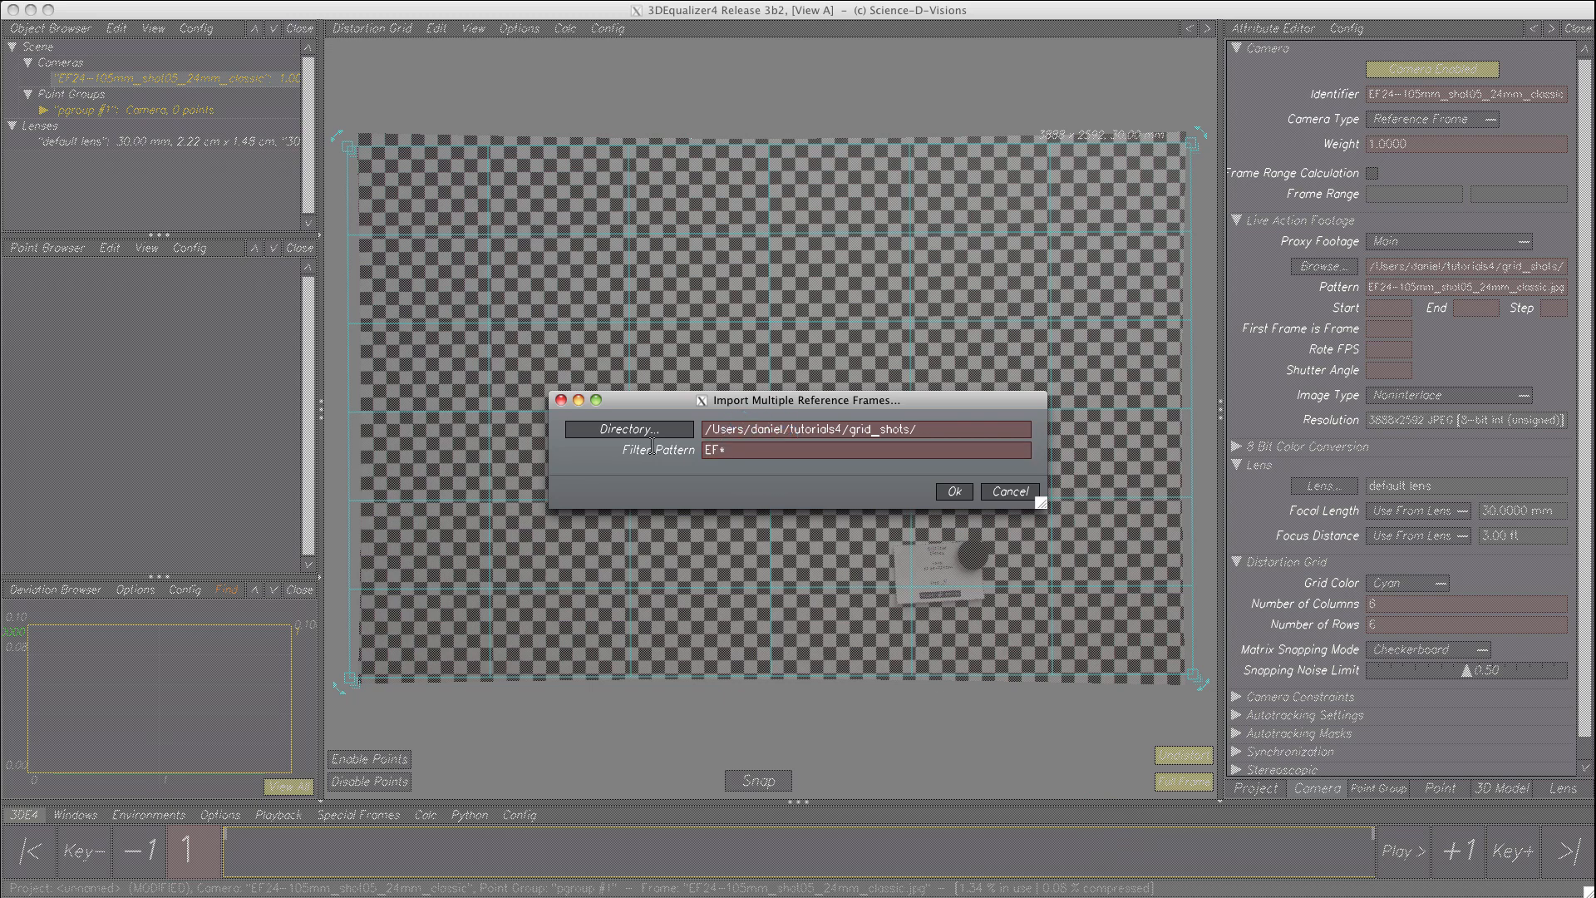
click(954, 492)
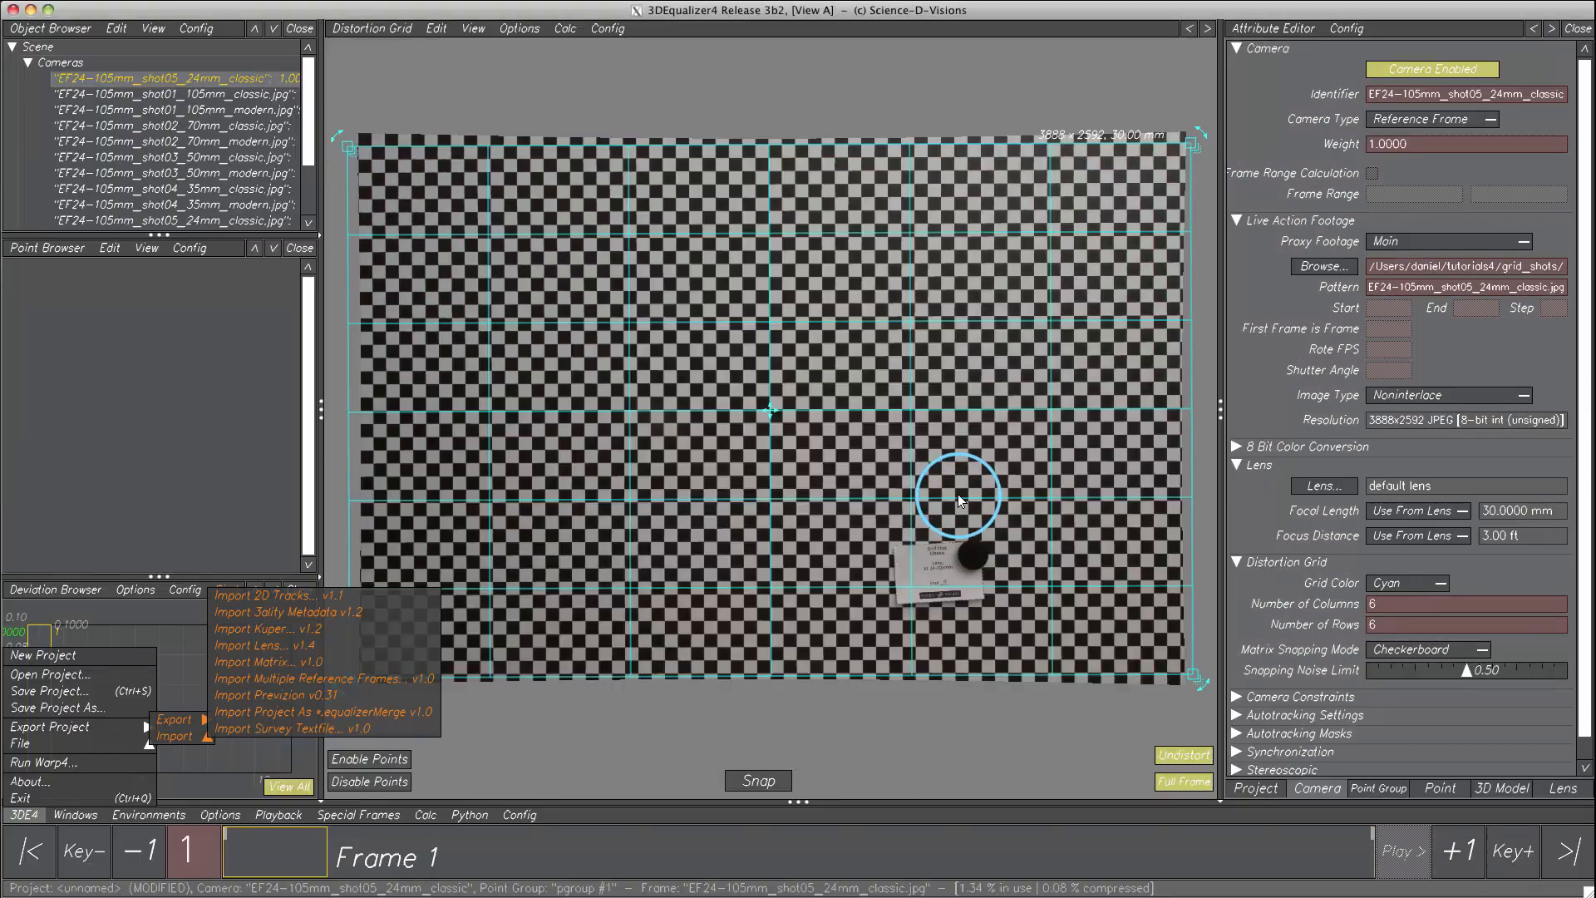
- Delete the duplicate imported shot05_24mm_classic.jpg camera and move the original shot05_24mm_classic camera directly above the shot05_24mm_modern.jpg one
drag(148, 235, 149, 326)
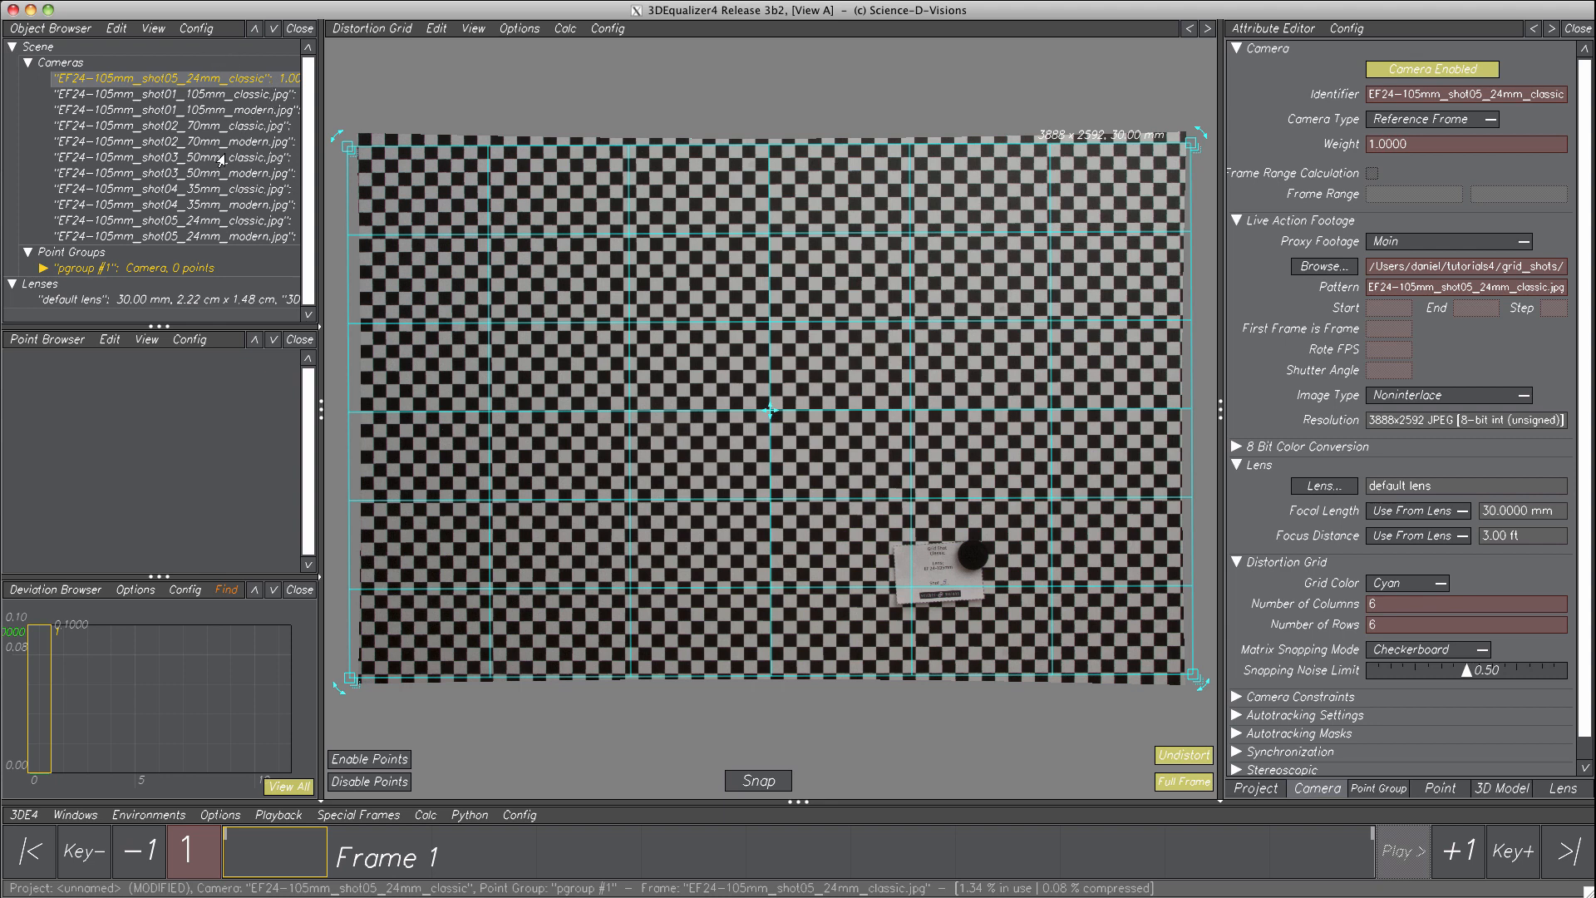
click(213, 223)
right_click(213, 225)
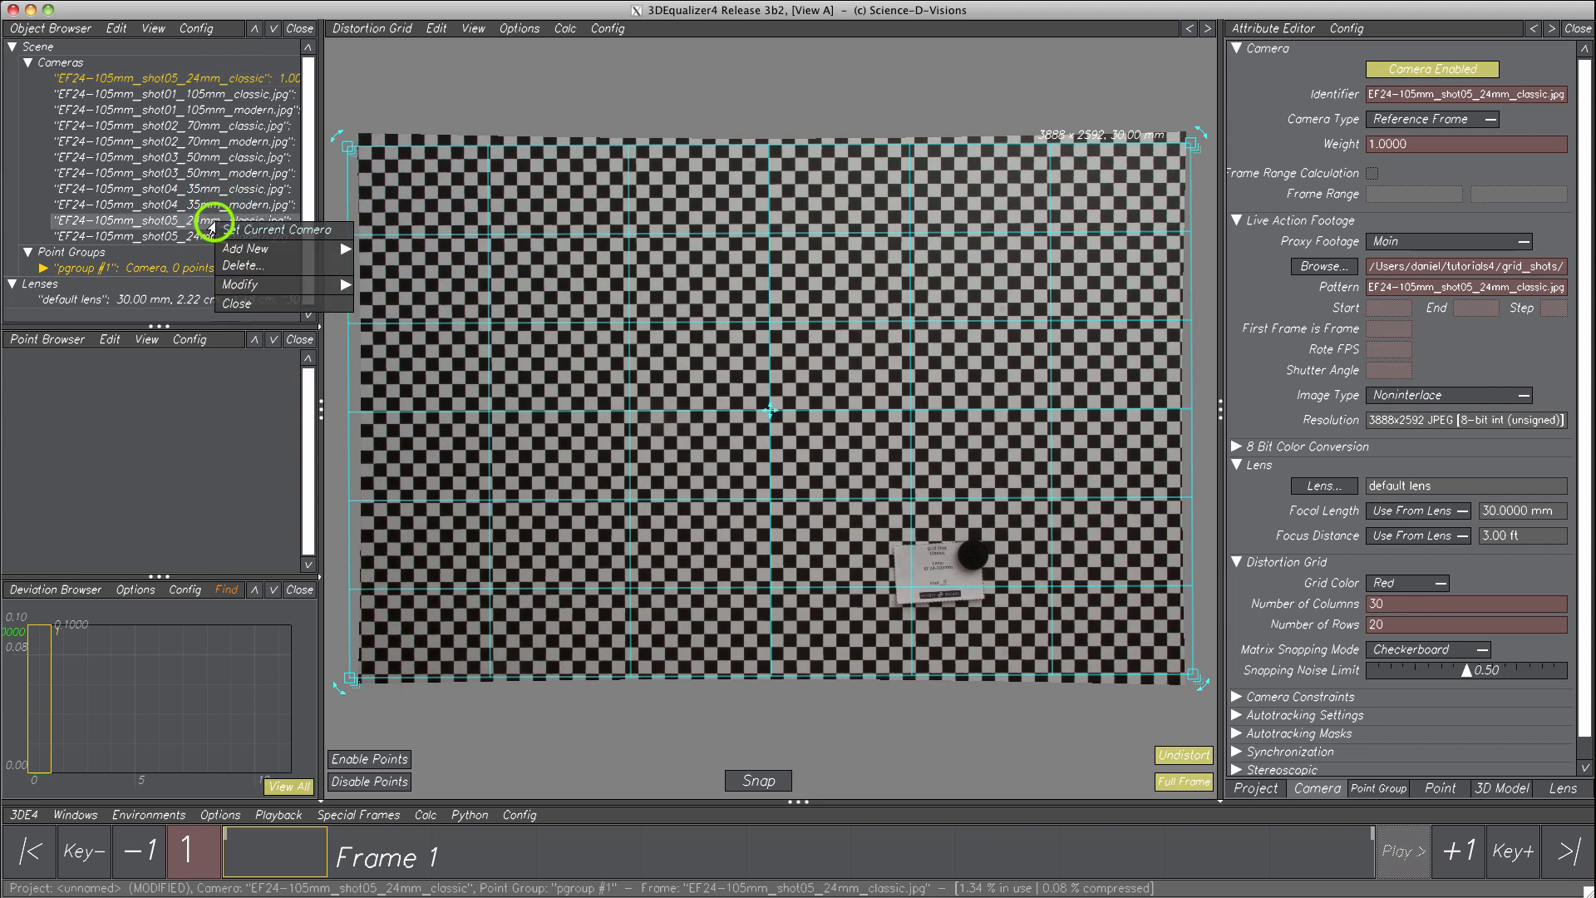
click(239, 271)
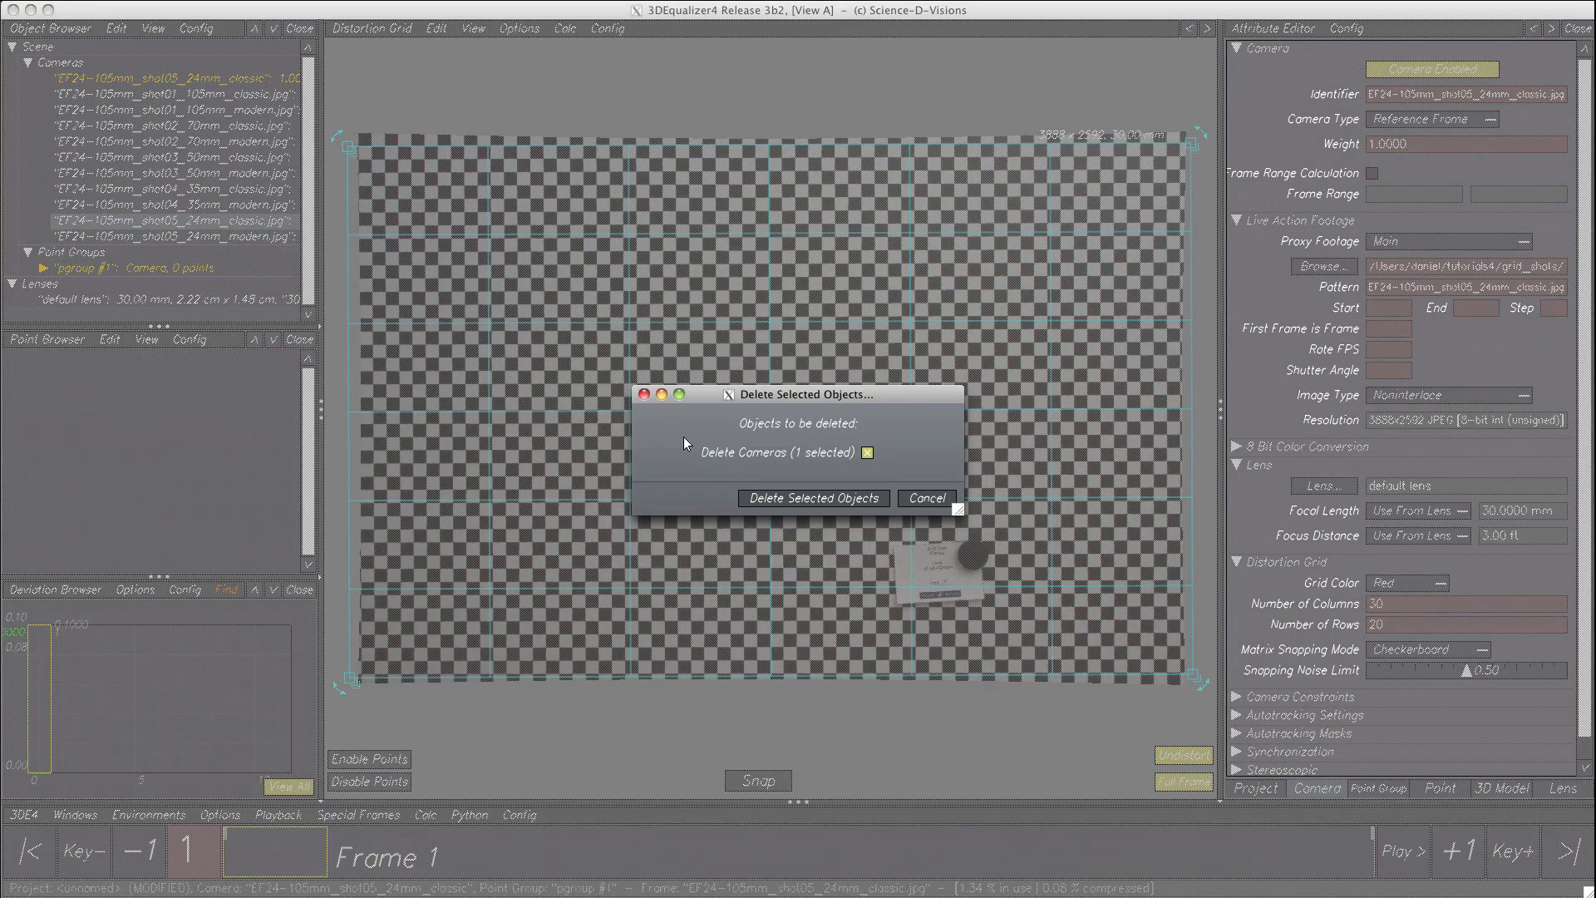
click(746, 496)
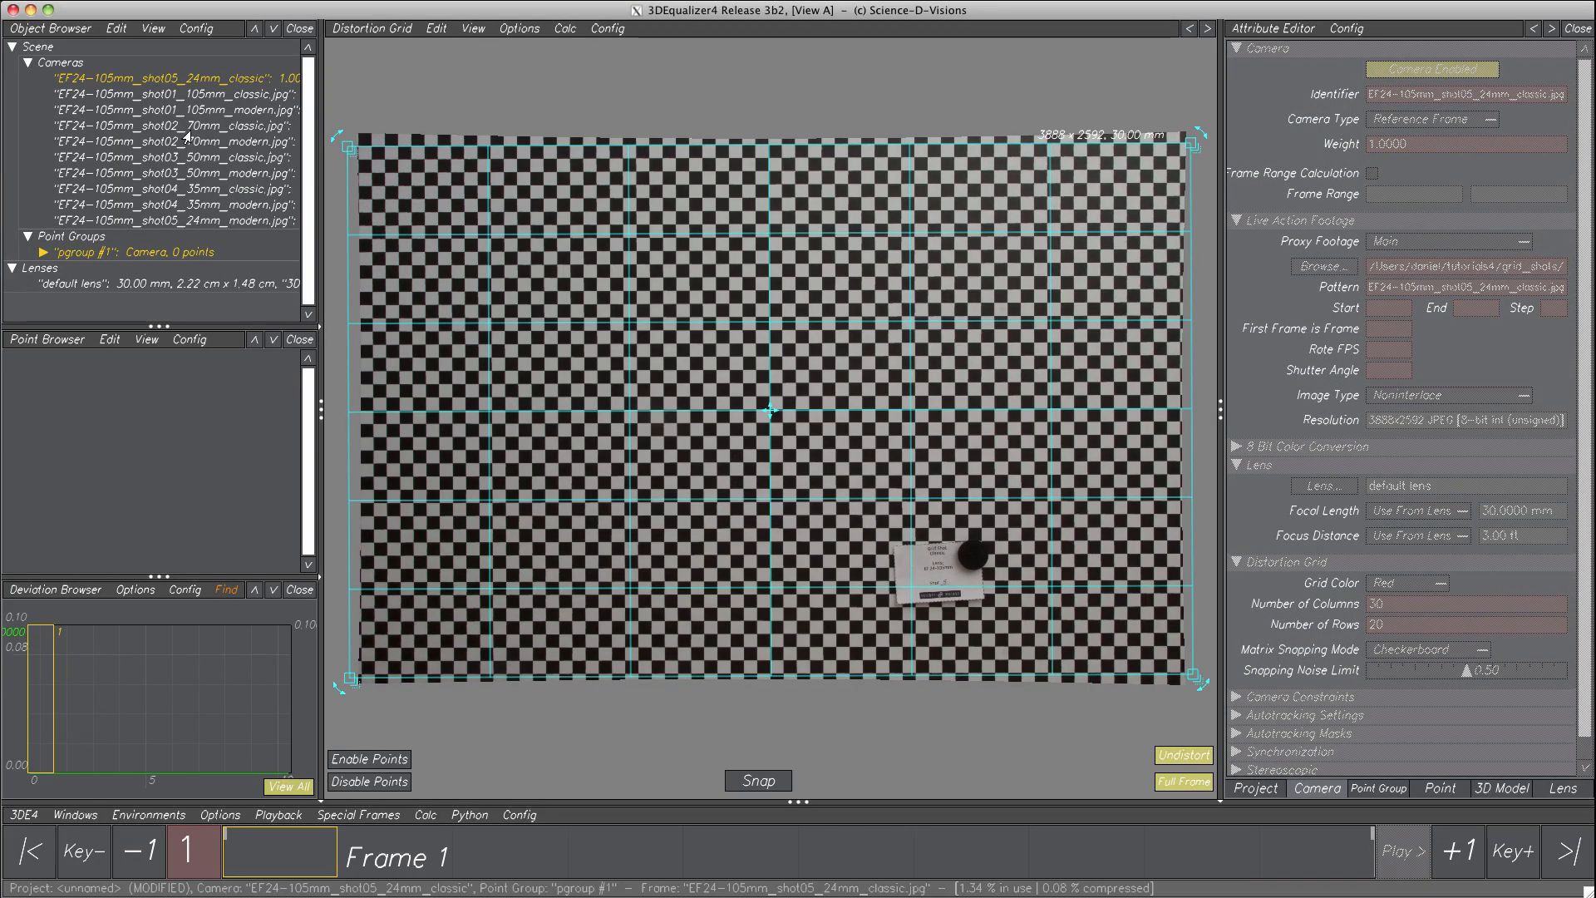
click(179, 79)
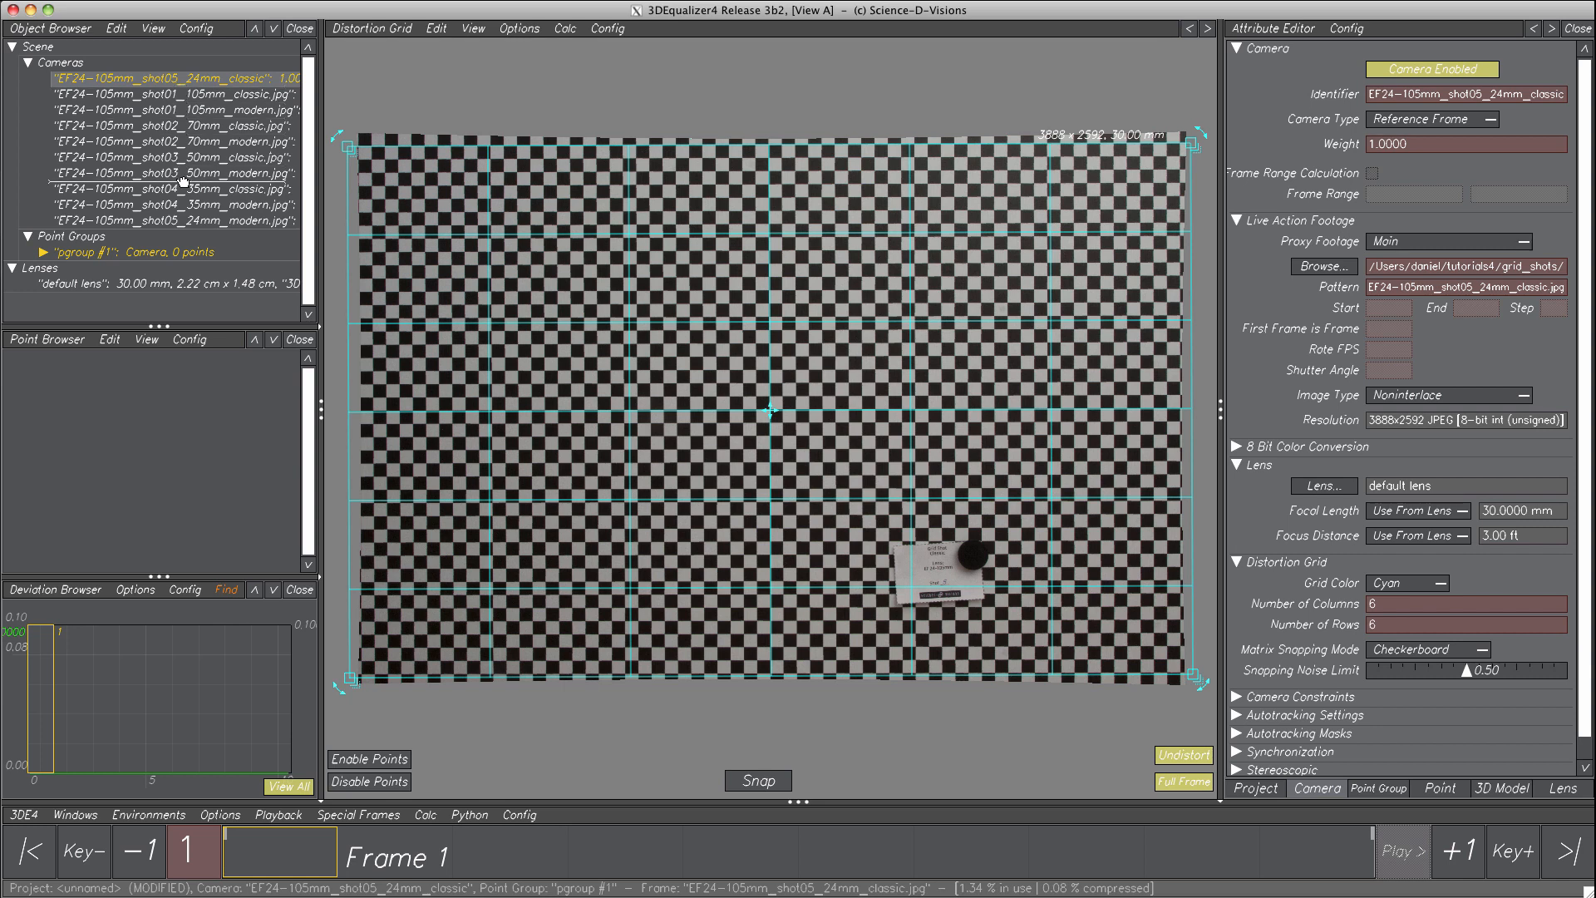
drag(182, 214, 180, 219)
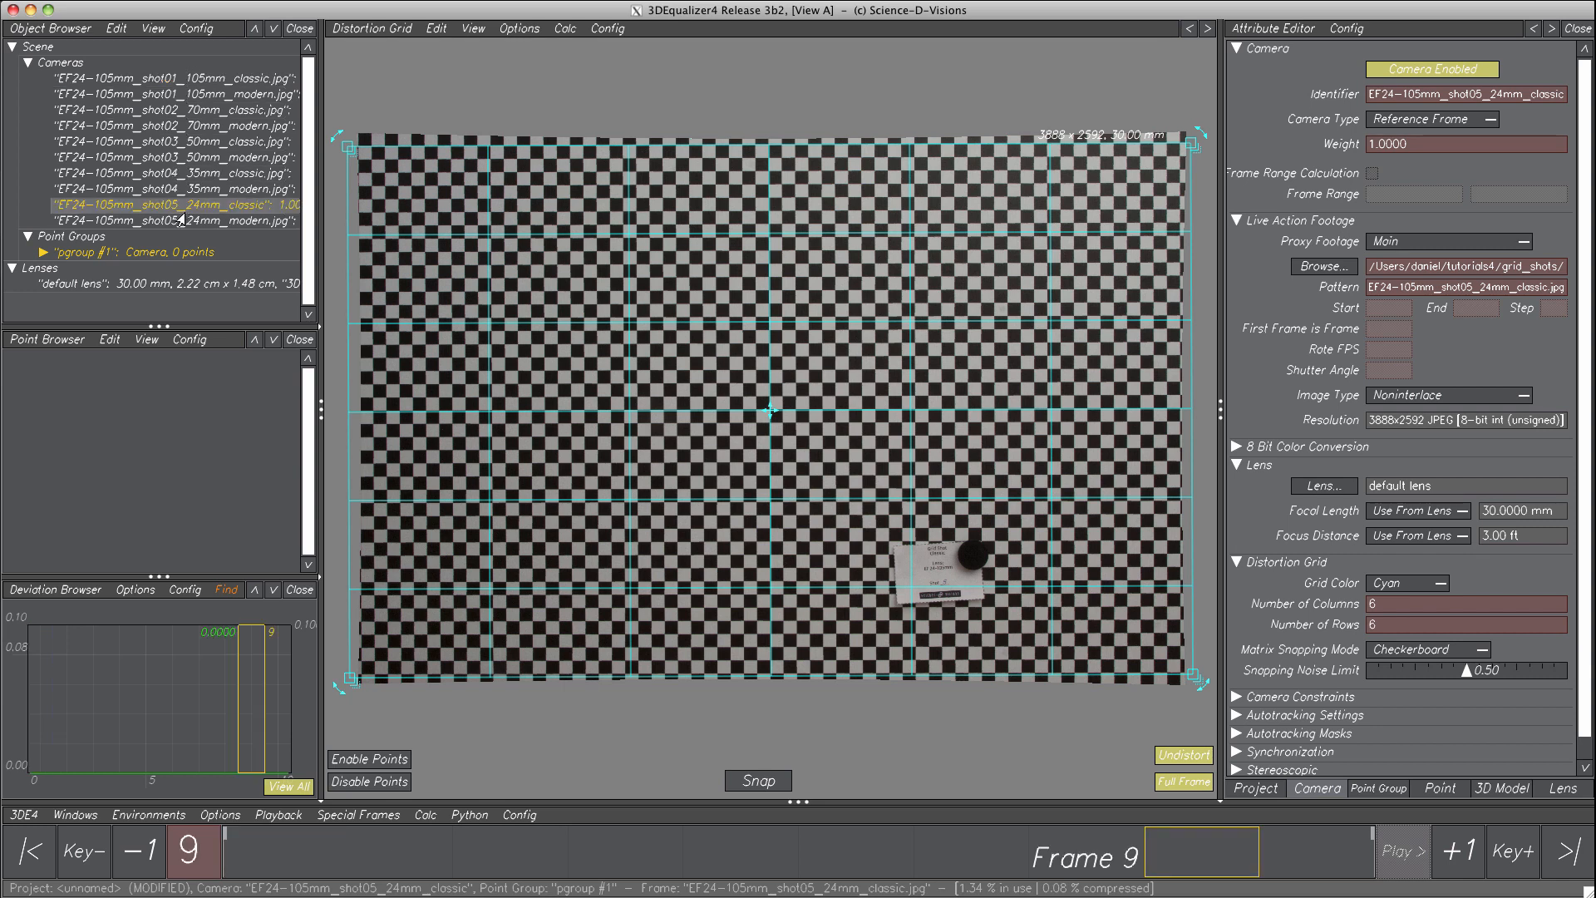
- Hide the distortion grid and turn off undistortion of the footage
click(472, 31)
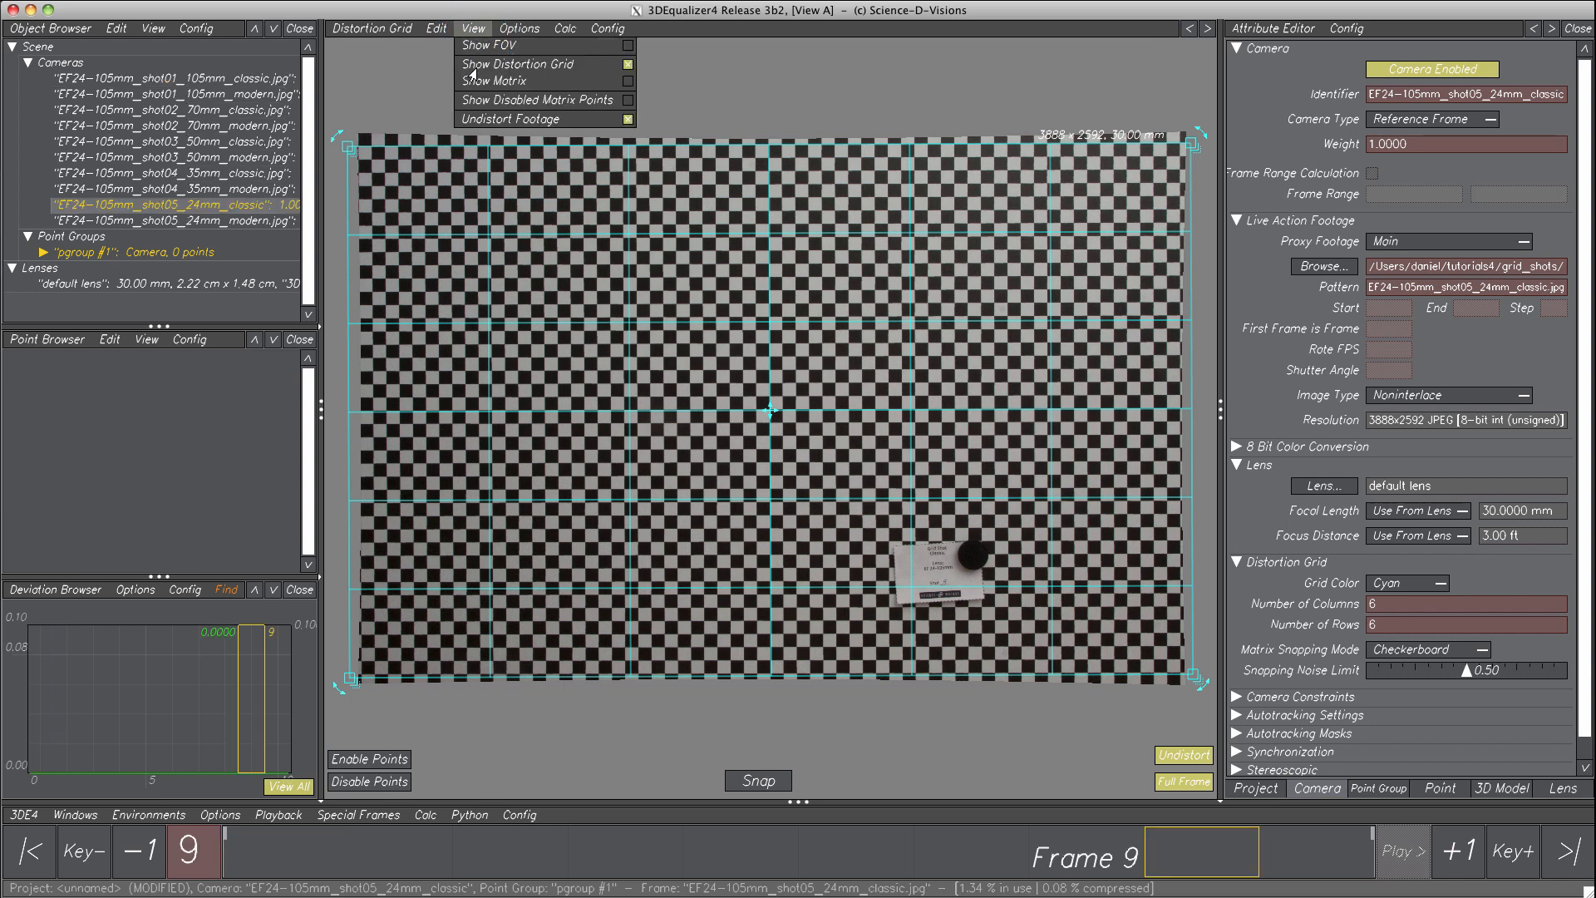
click(472, 66)
click(1182, 754)
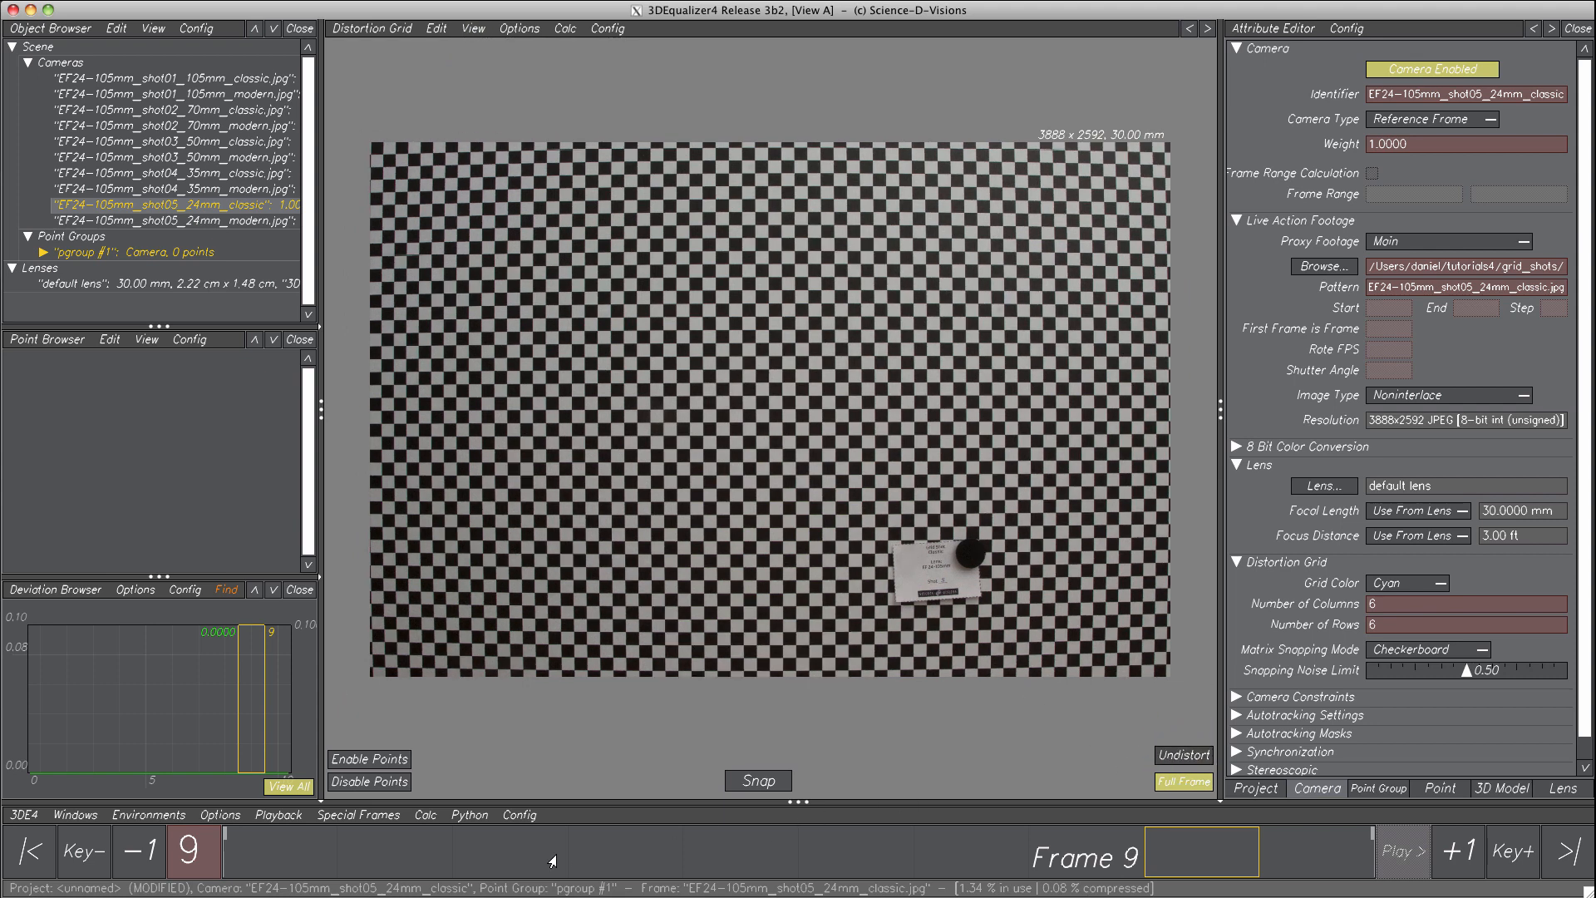
- Review all reference frames one by one from frame 1 to frame 10, comparing the classic and modern grid shots of each focal length
click(295, 856)
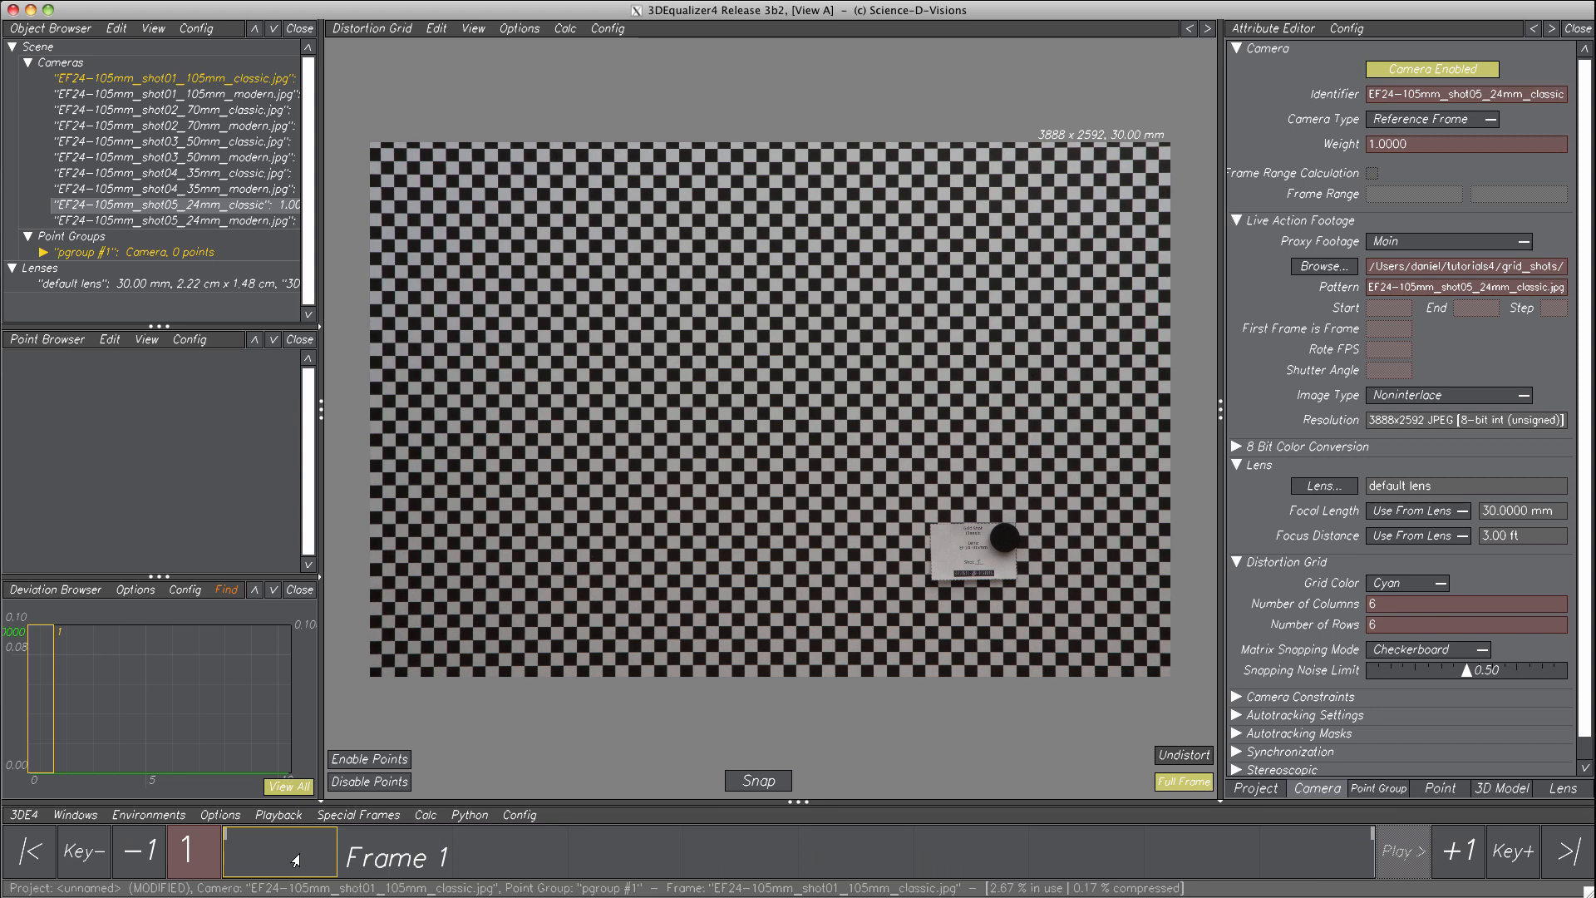
key(Right)
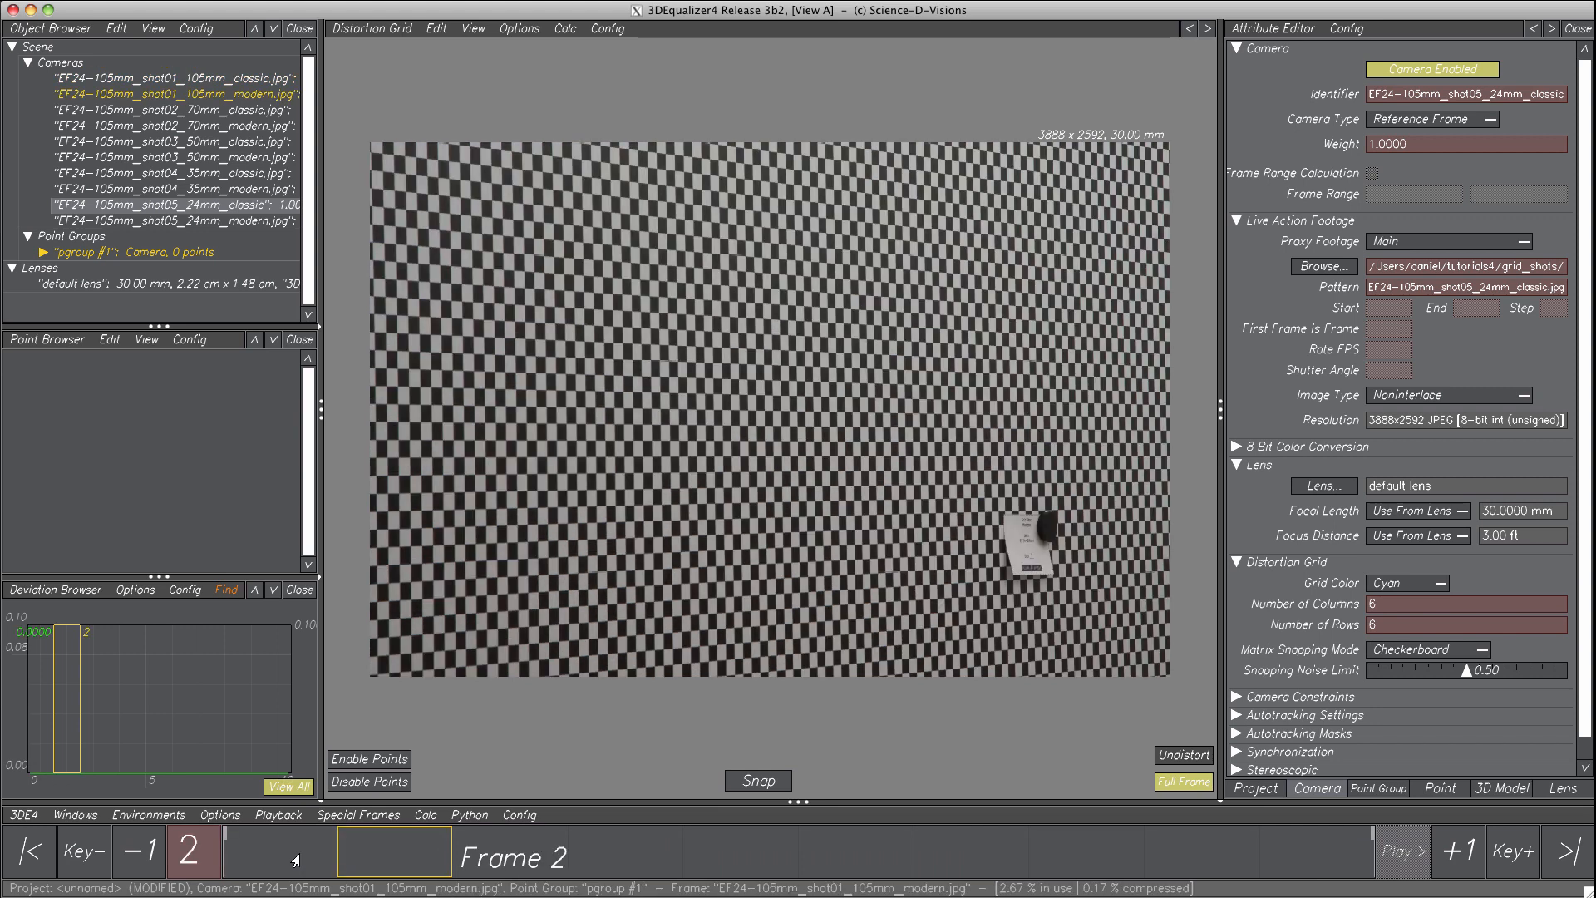
key(Right)
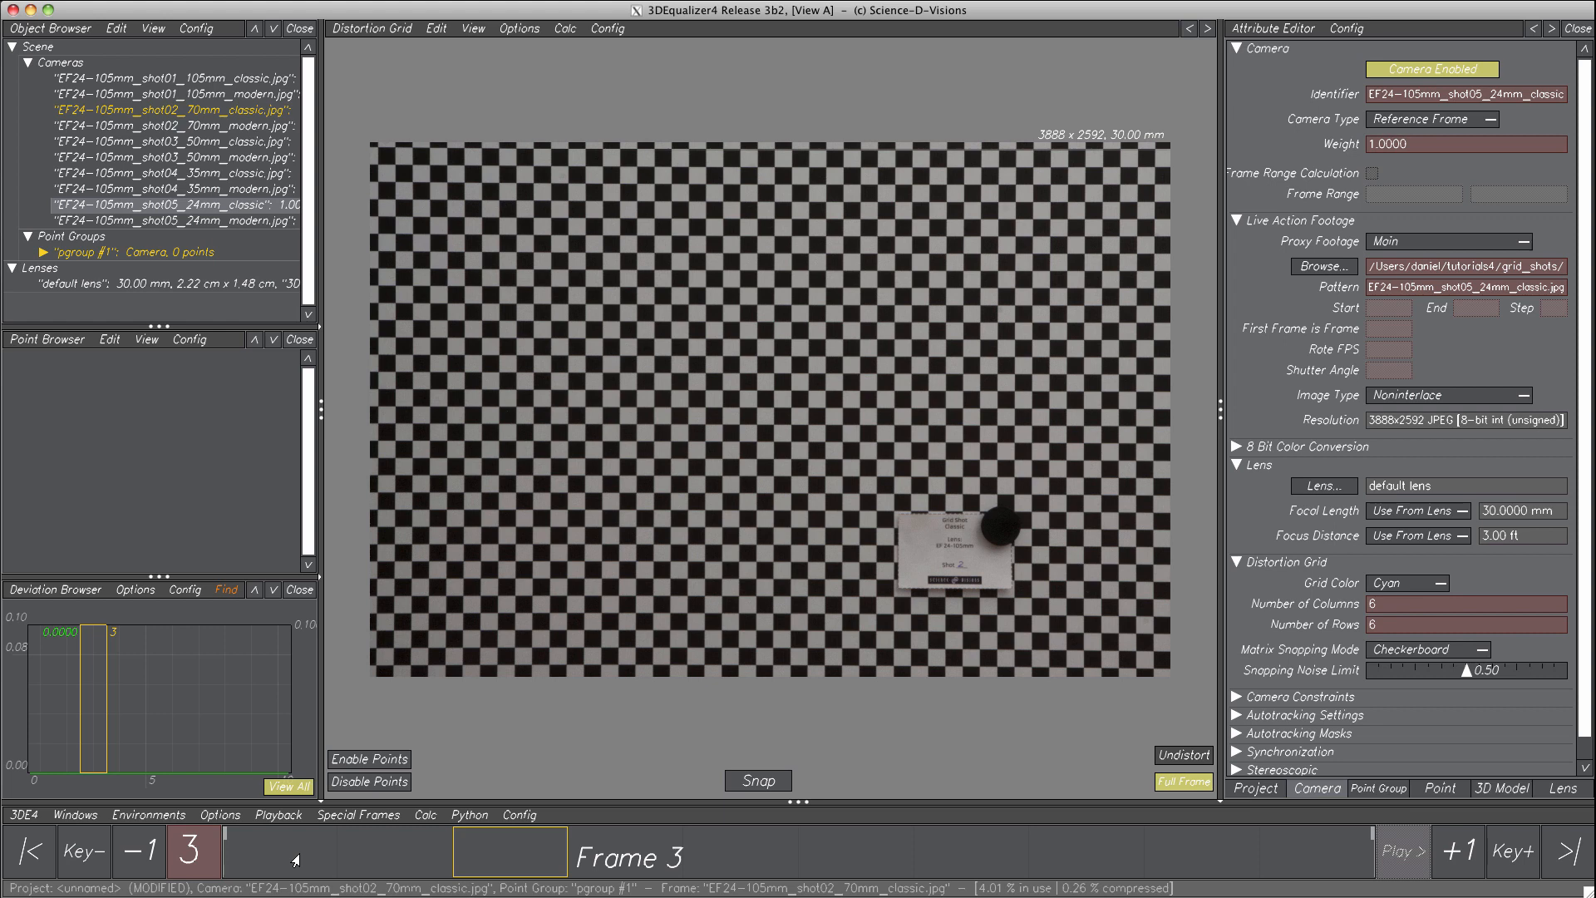
key(Right)
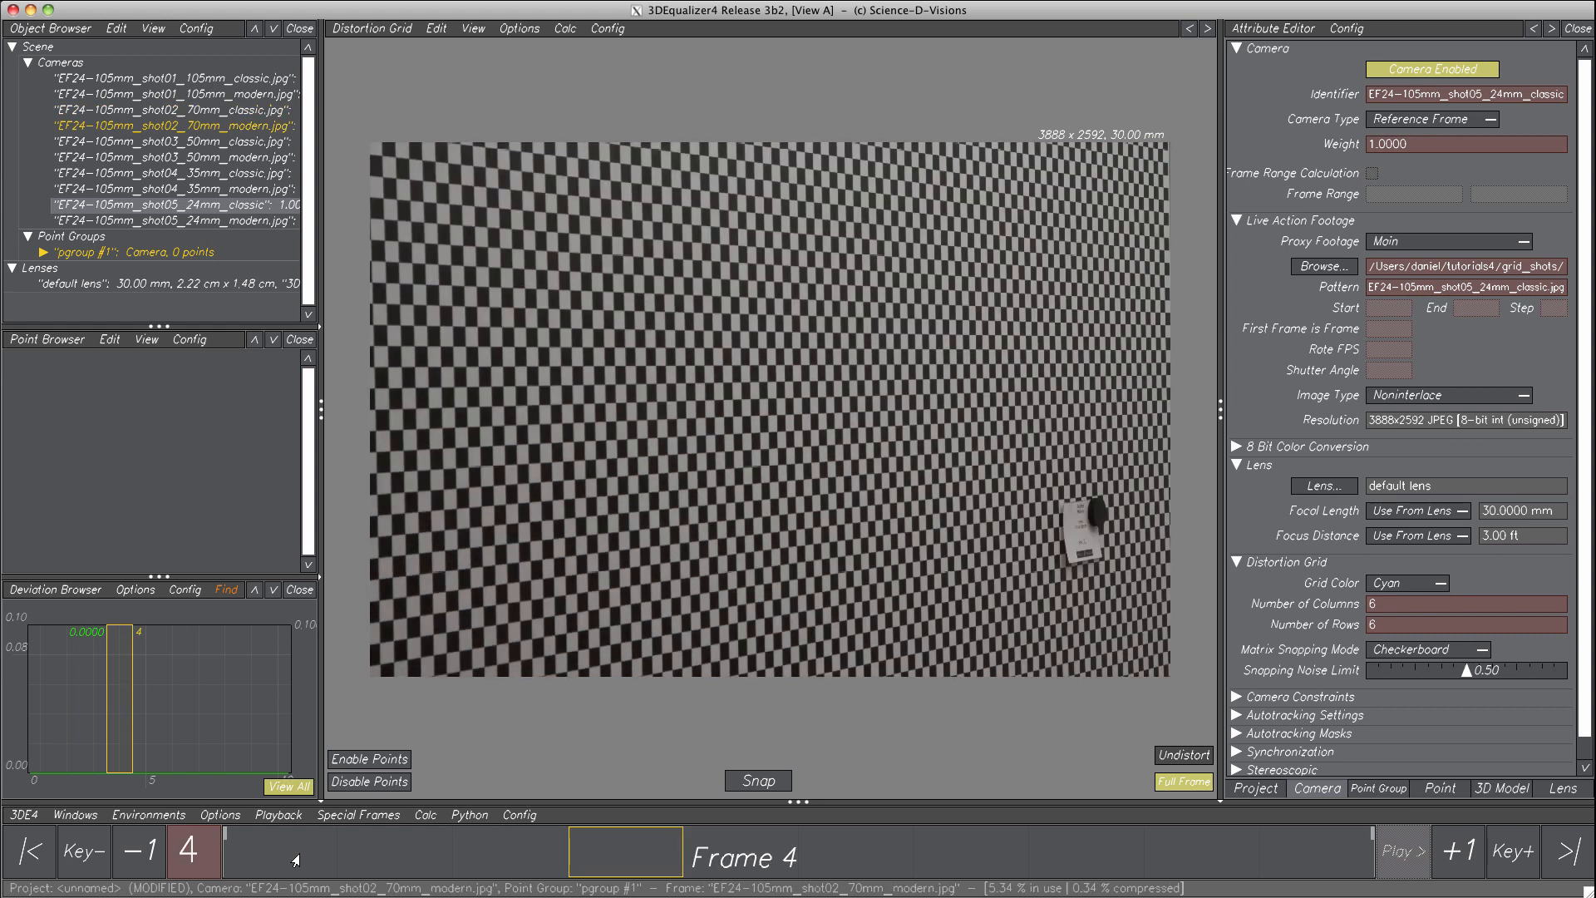
key(Right)
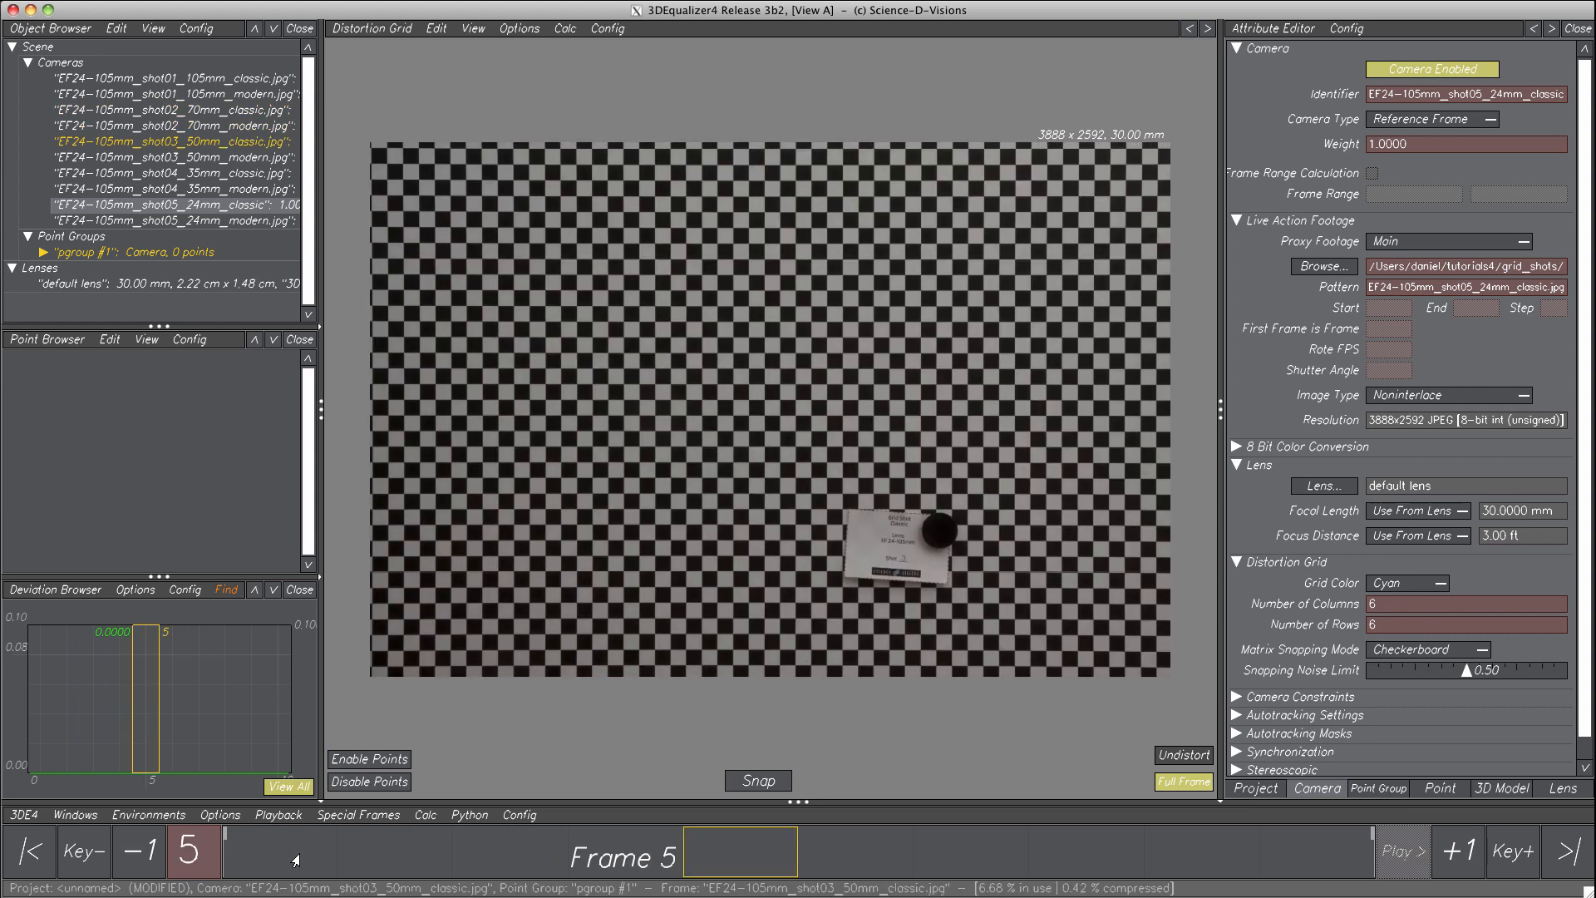
key(Right)
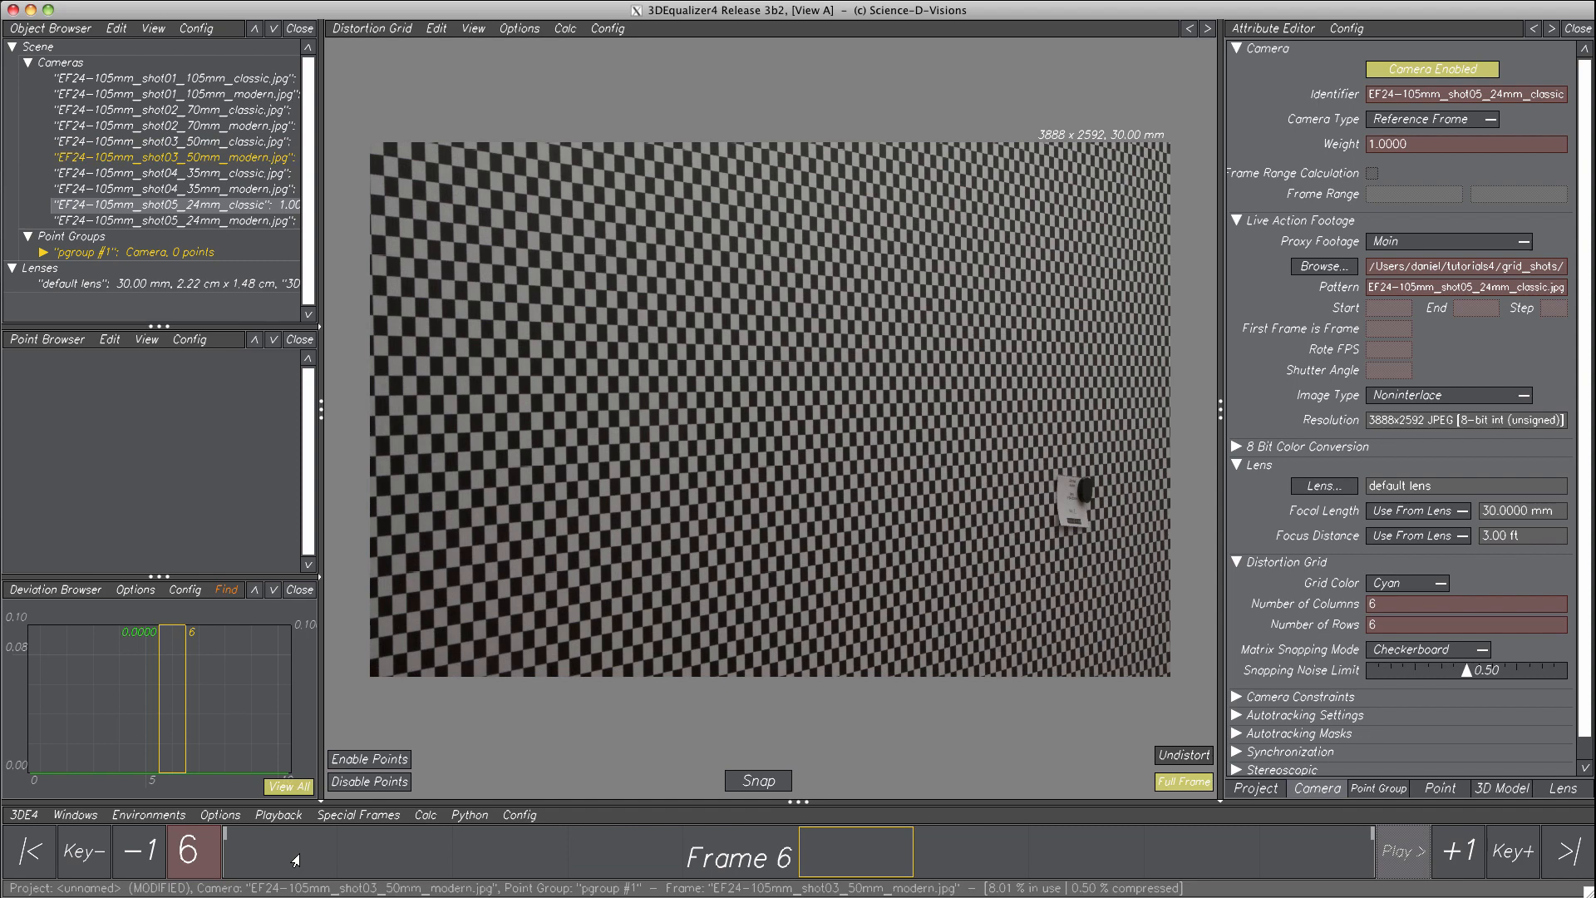
key(Right)
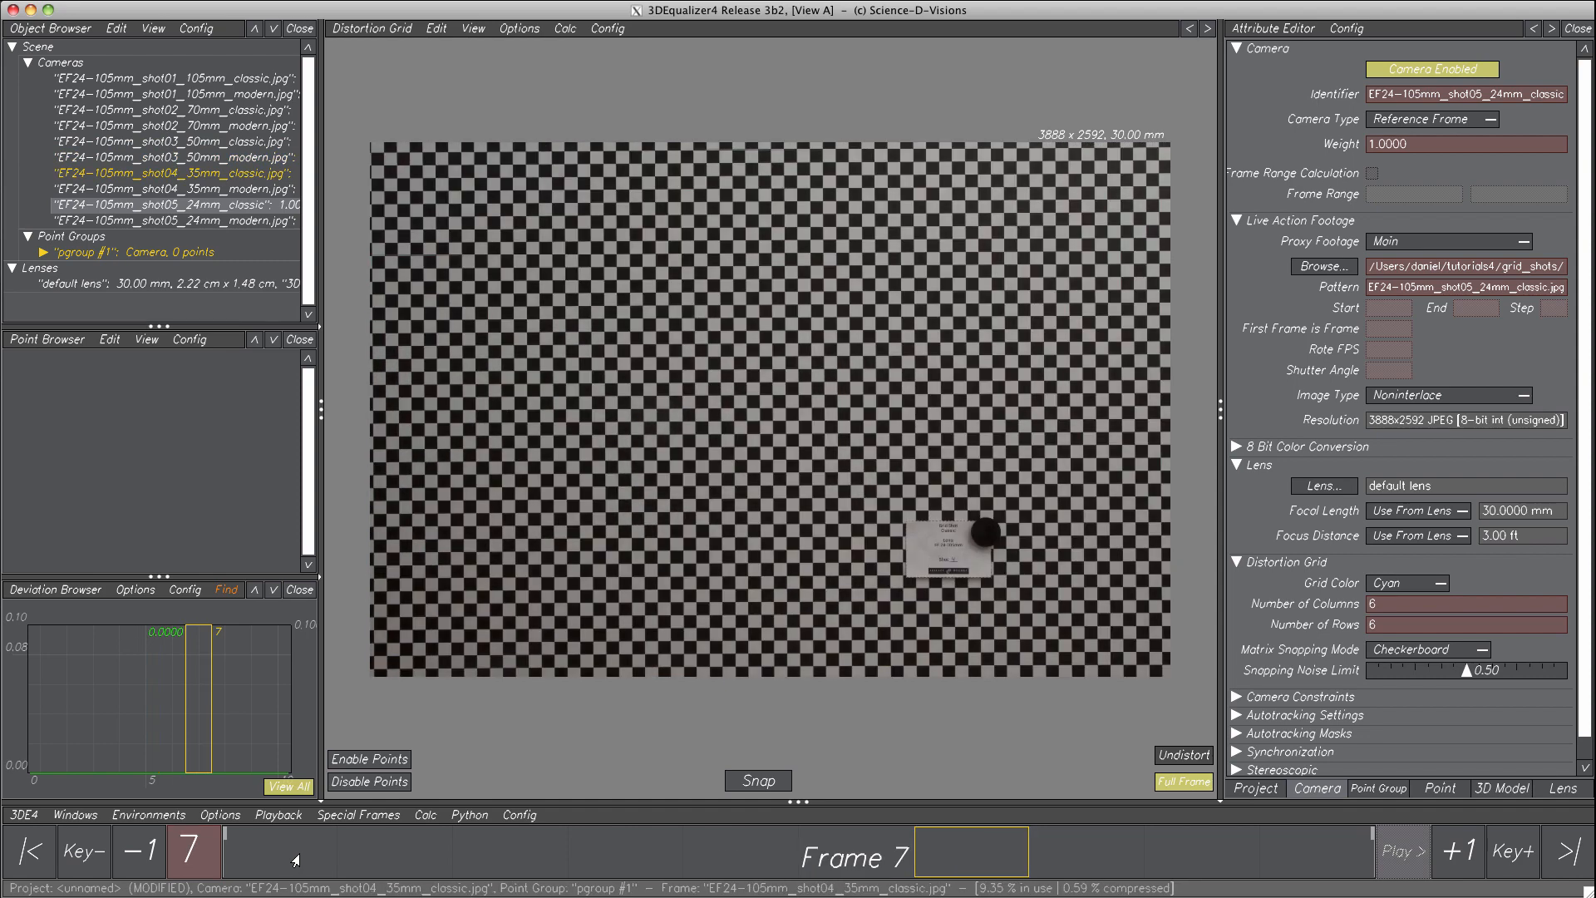
key(Right)
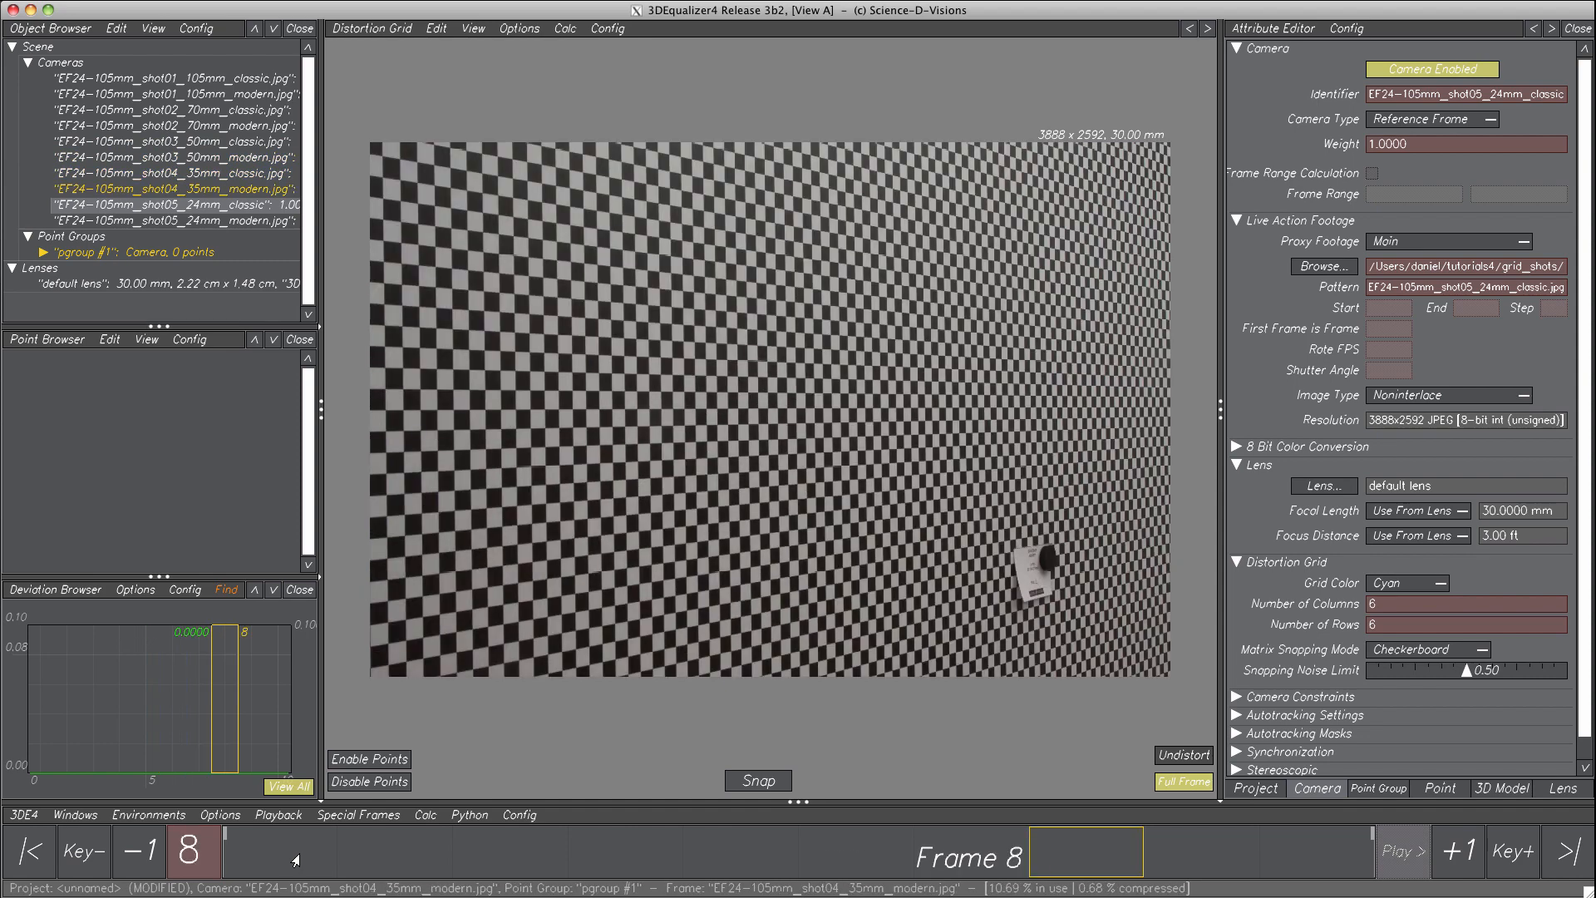
key(Right)
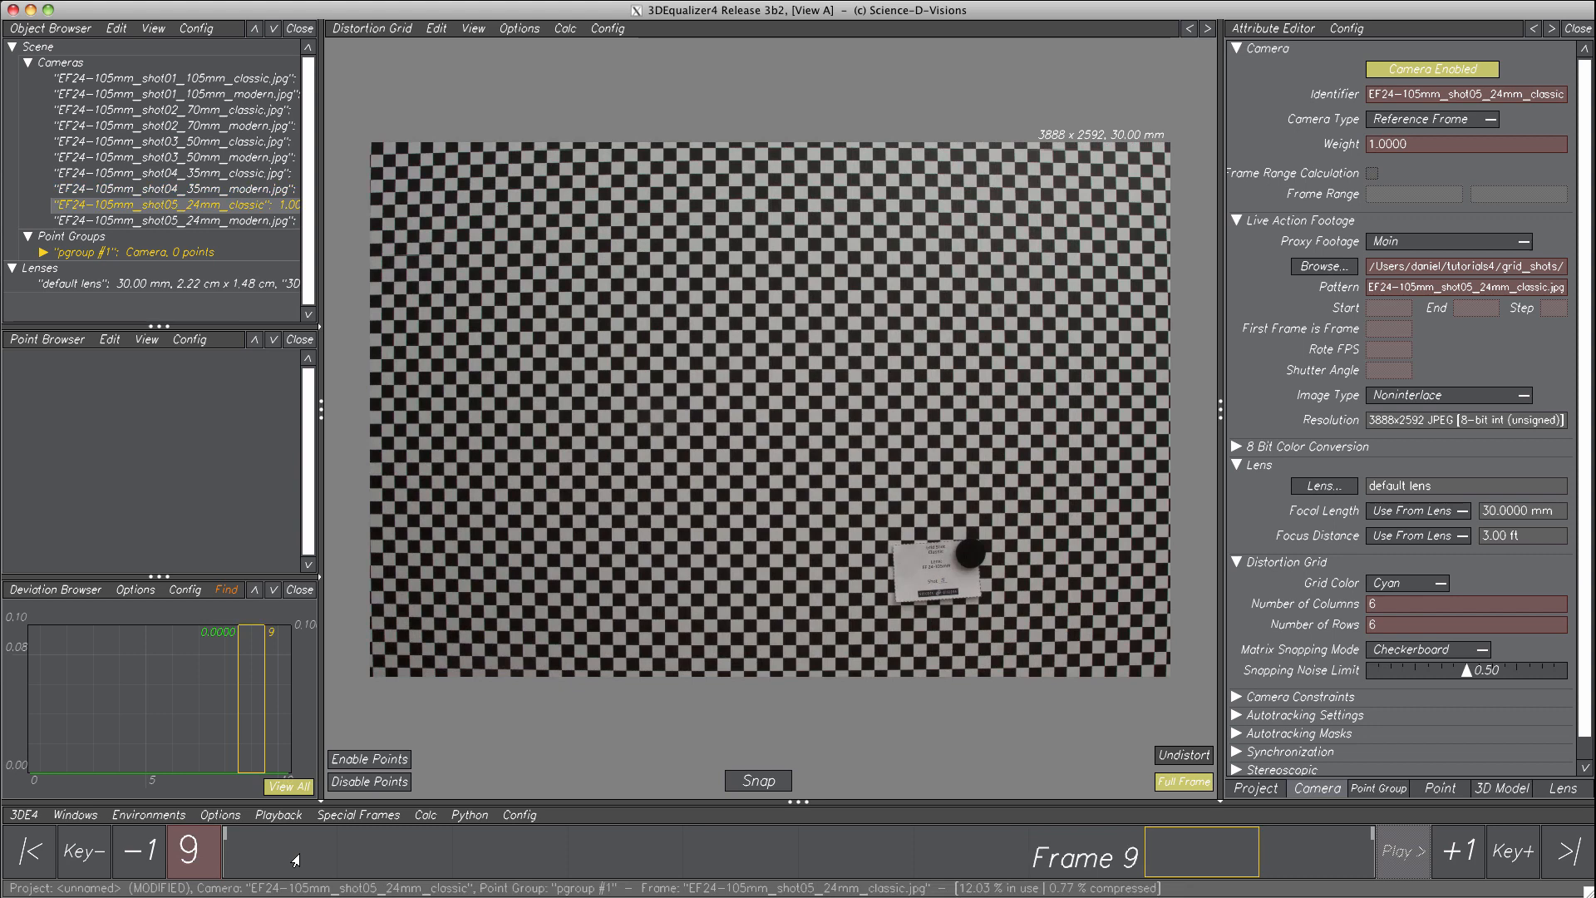
key(Right)
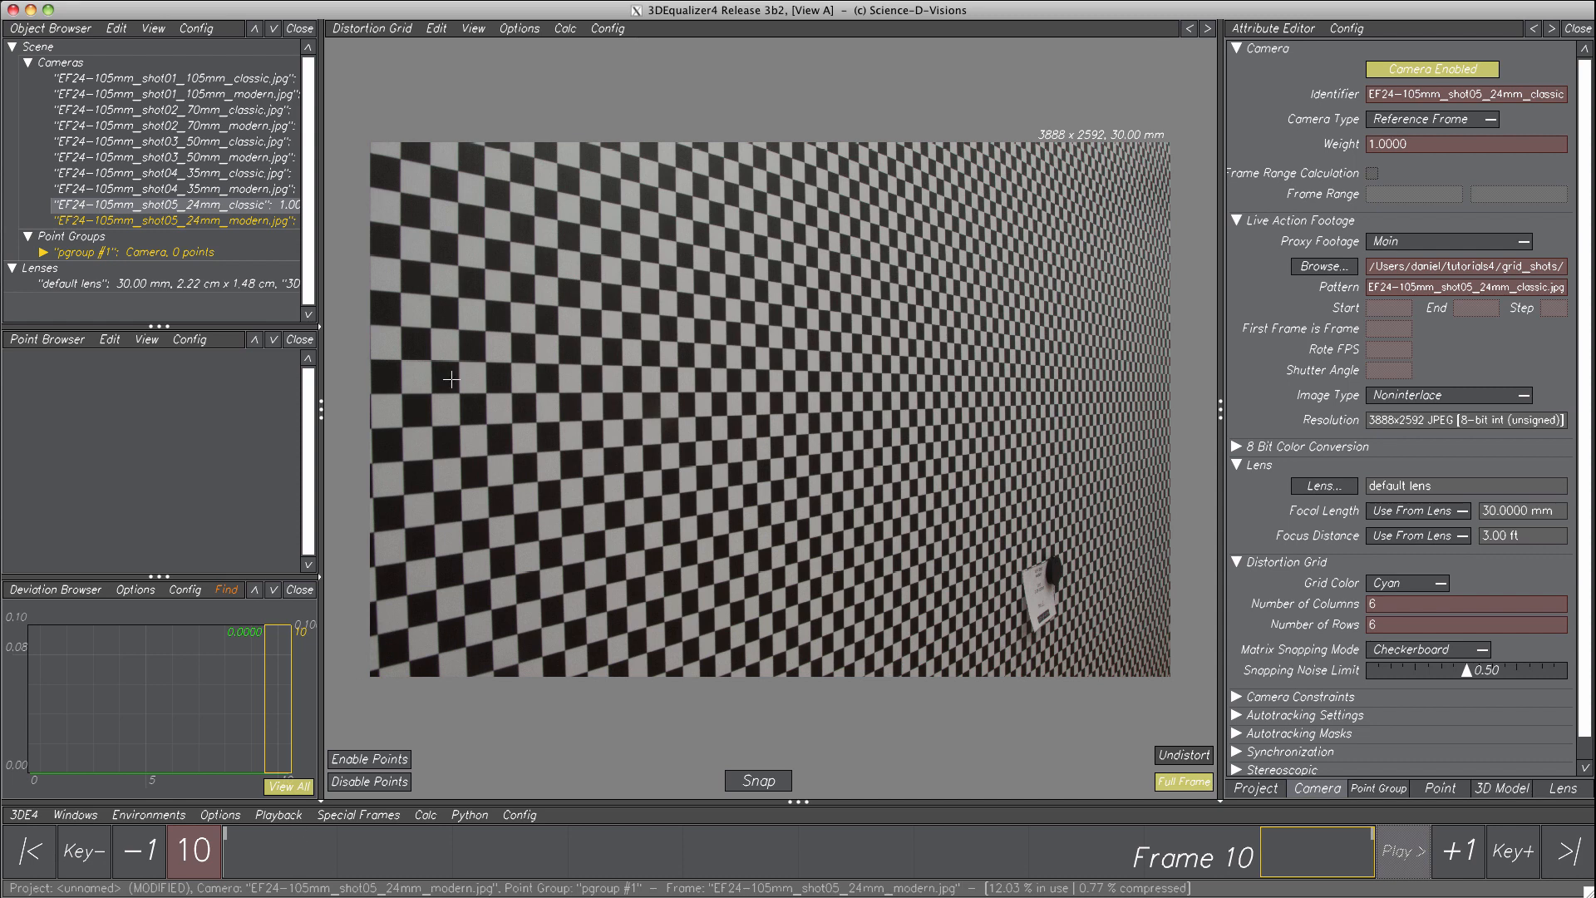
- Show the matrix over the grid shot in the Distortion Grid view
click(473, 28)
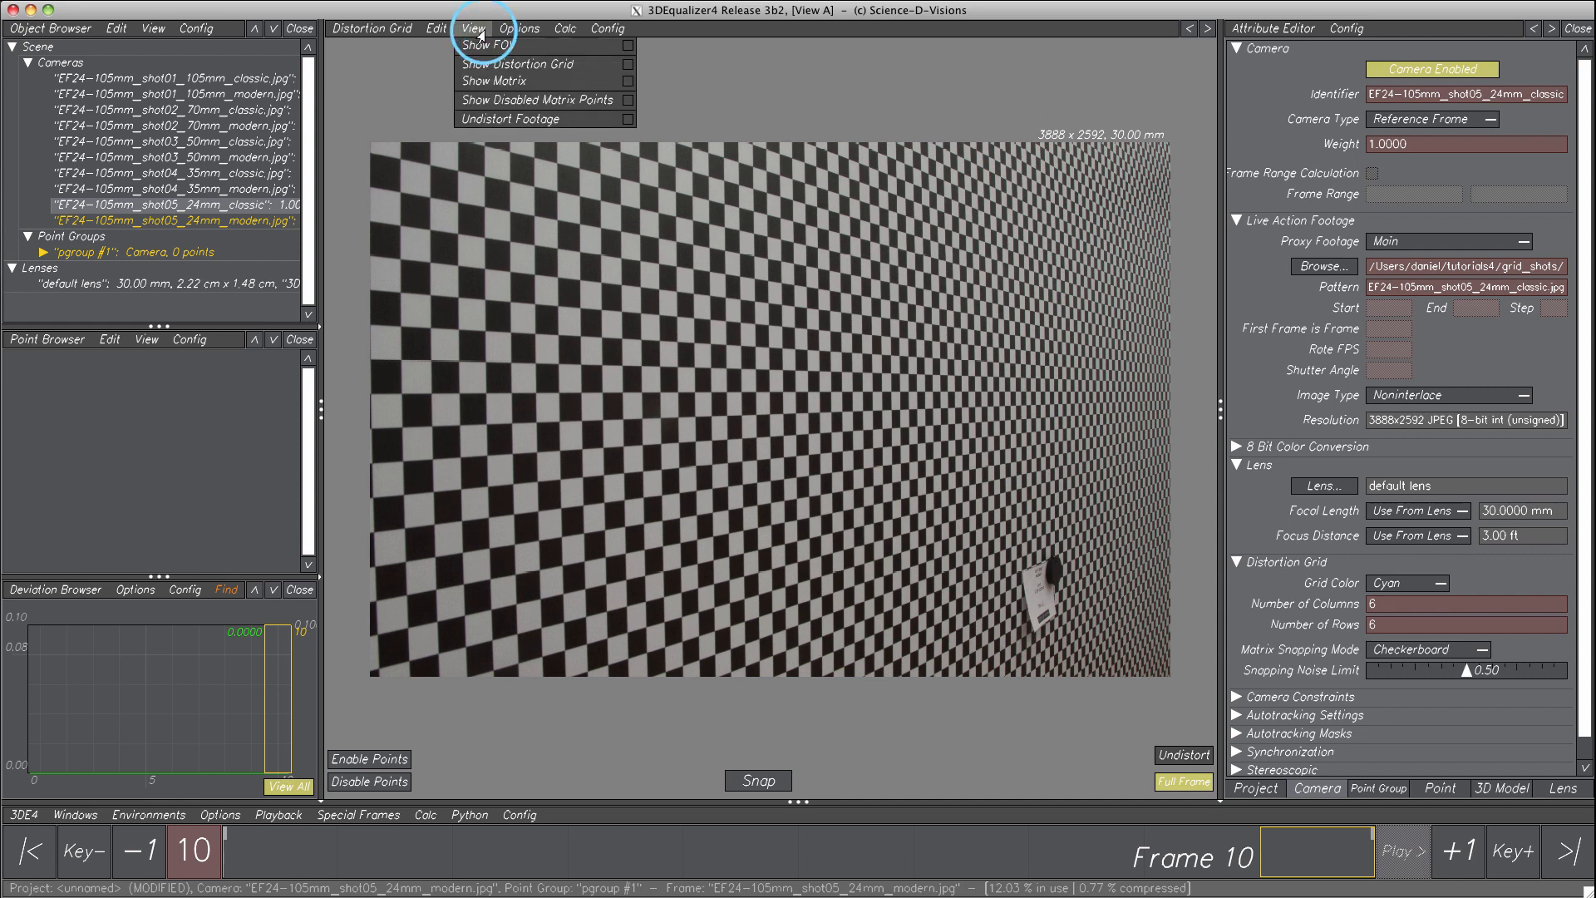
click(483, 82)
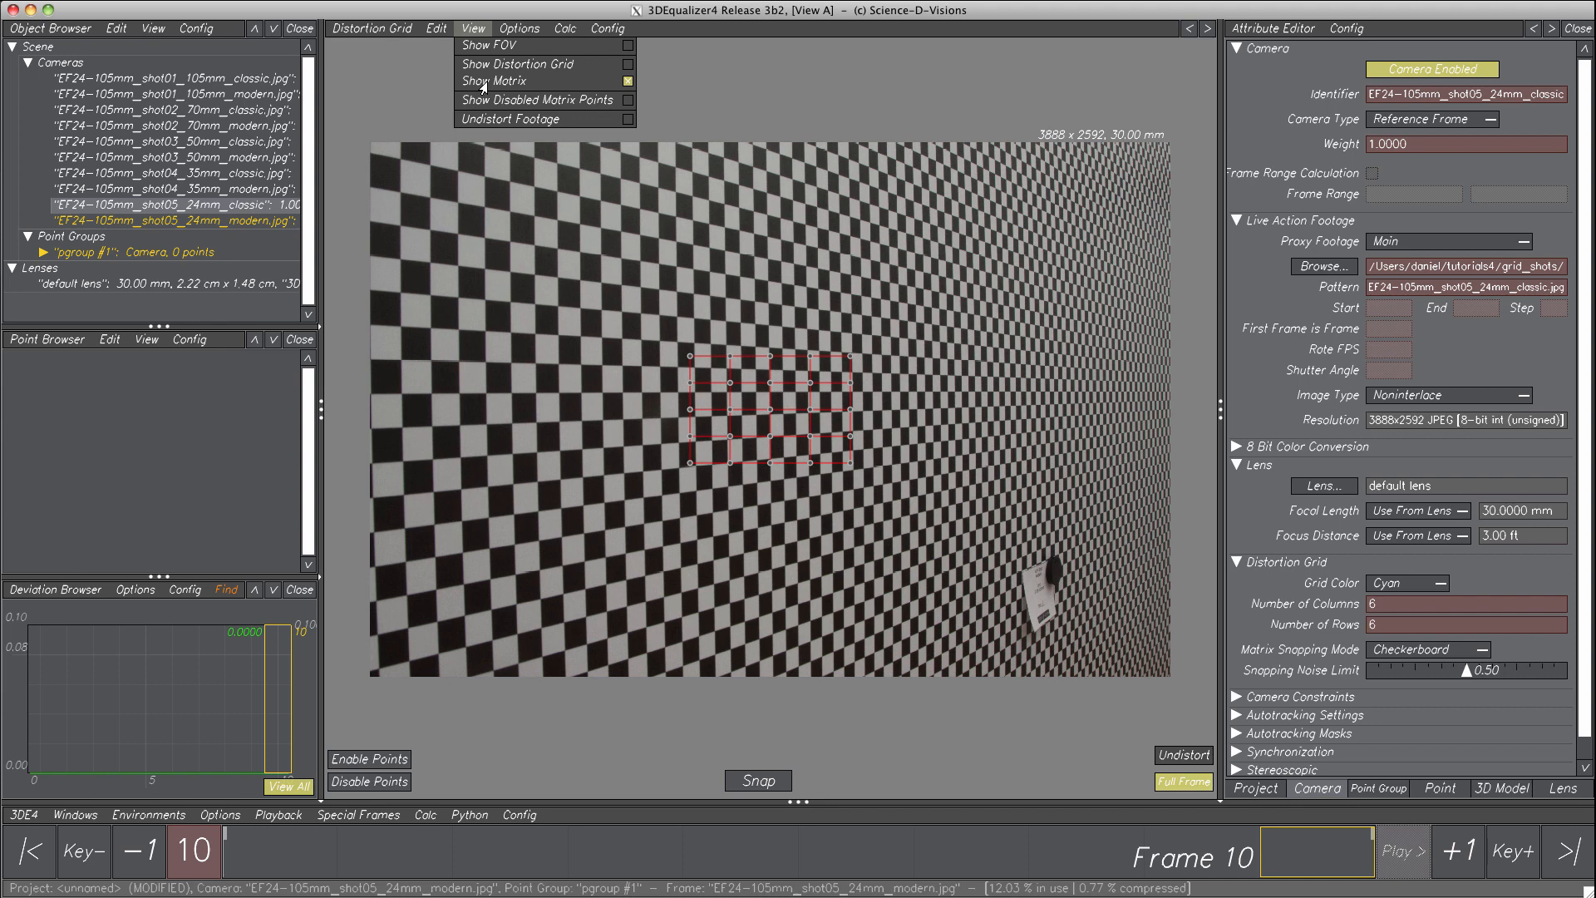
- For all cameras together, set the grid color to Cyan and the focal length mode to Static
drag(265, 82, 262, 222)
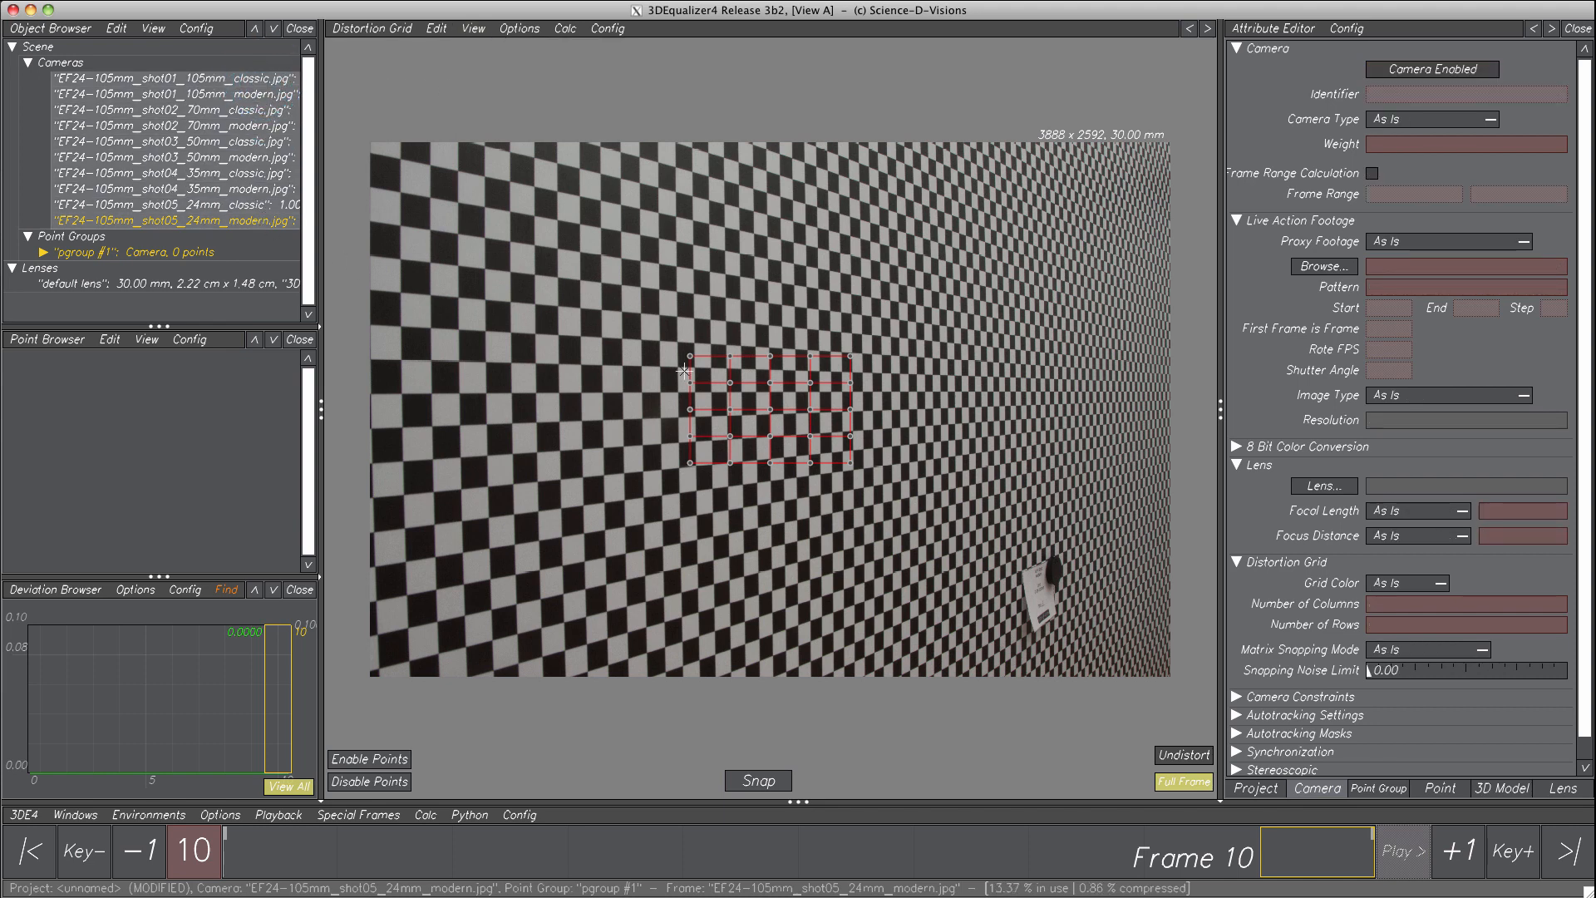
click(1421, 586)
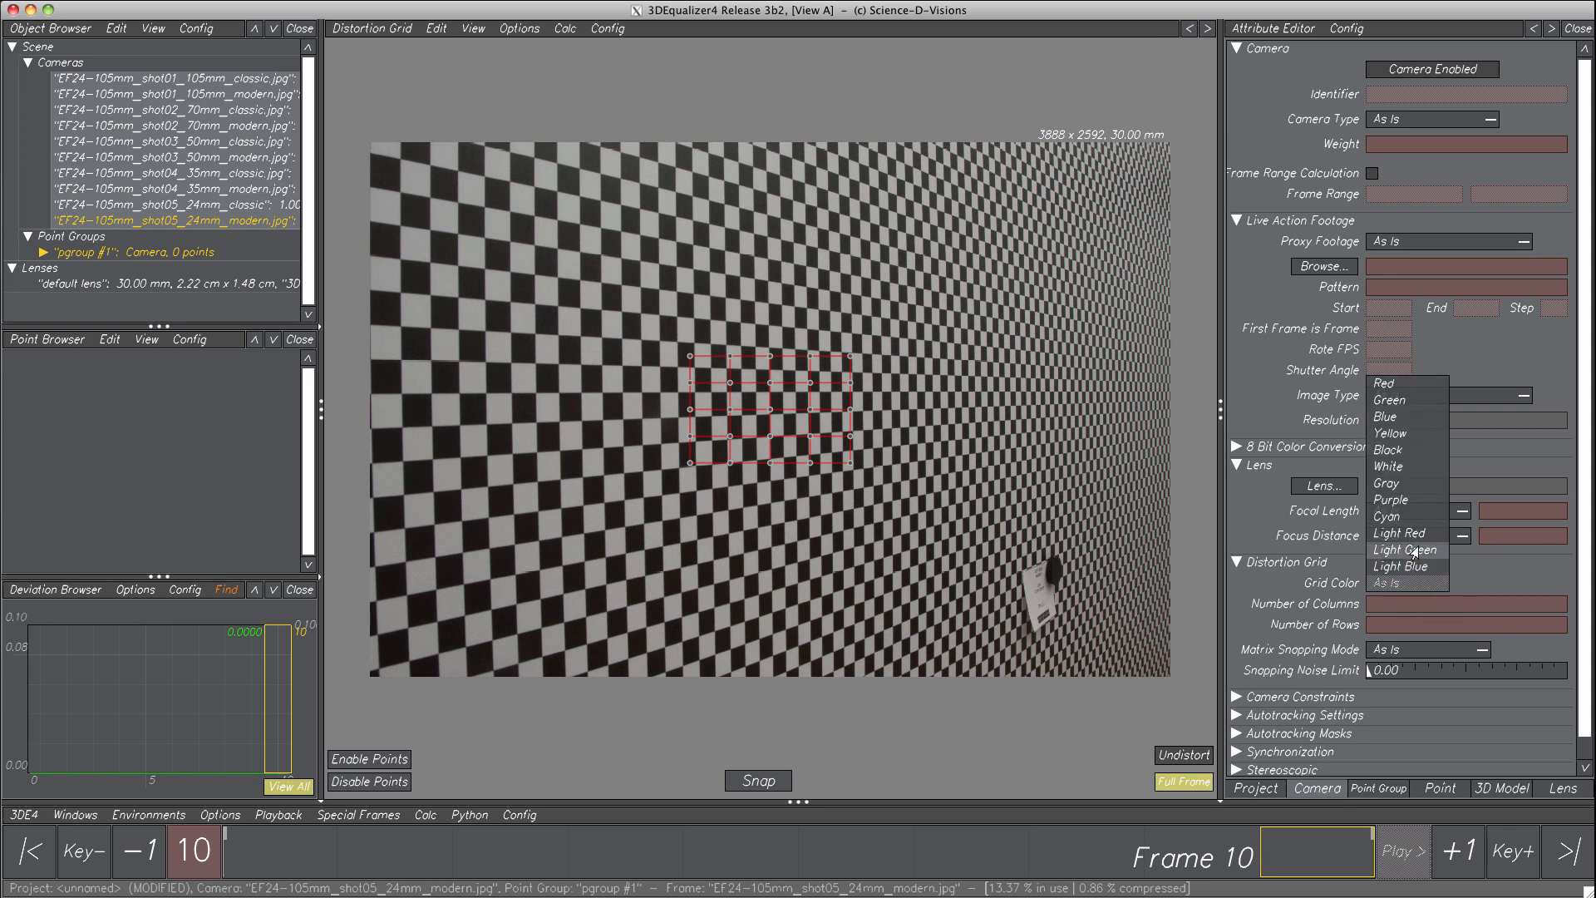
click(1411, 517)
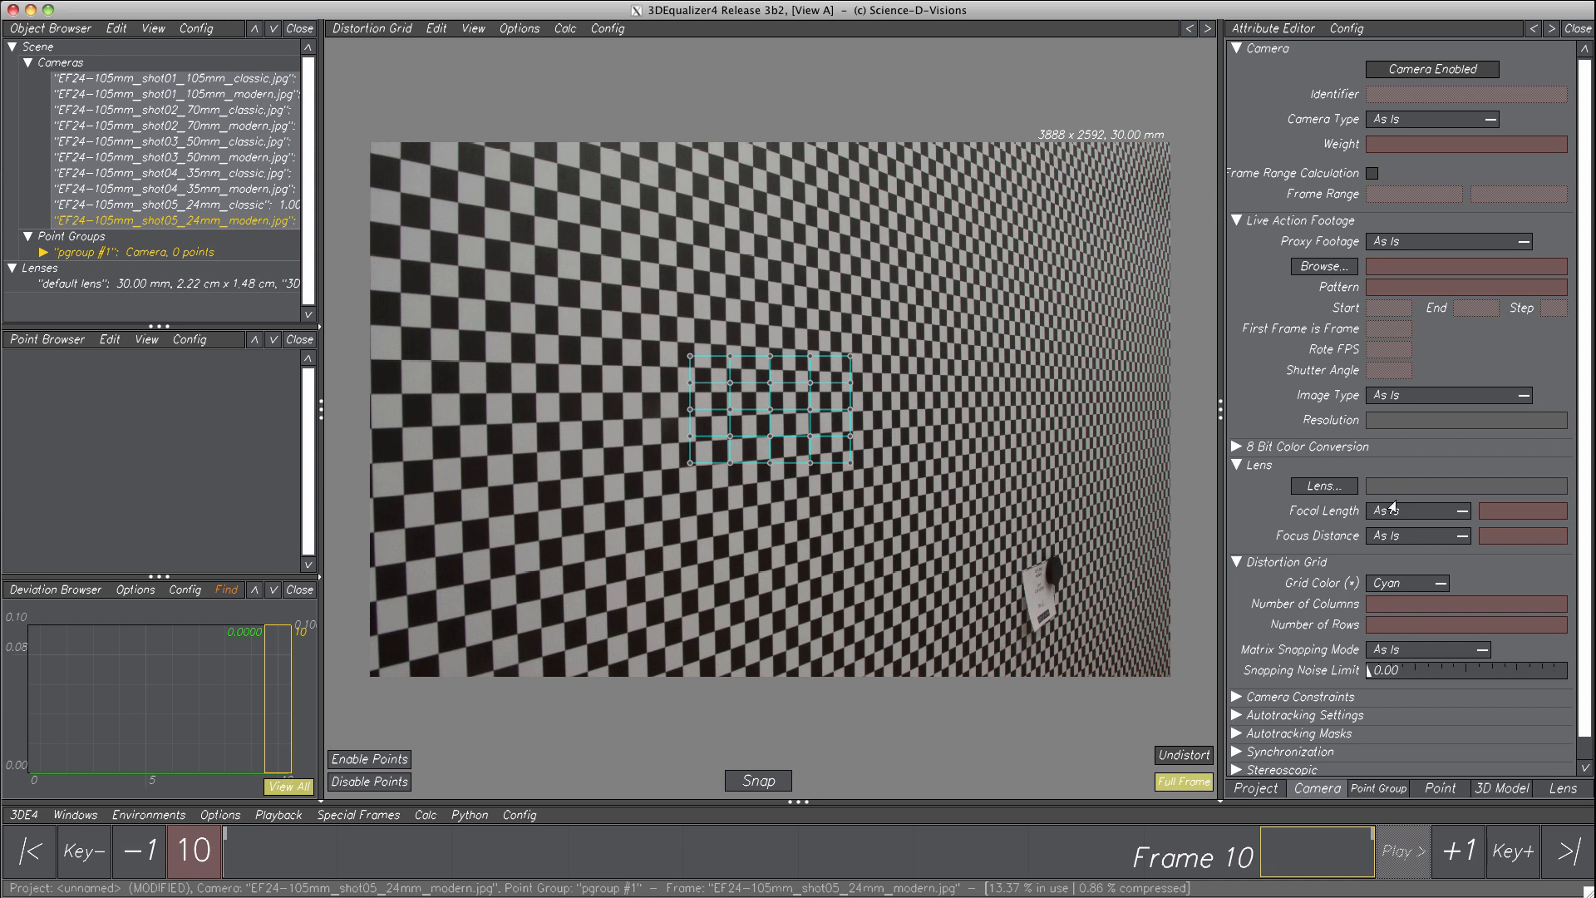
click(1423, 510)
click(1422, 482)
- For the shot05_24mm_modern camera, enable automatic snapping on release and for added points, and snap the matrix's lower-right point to a checker corner
click(223, 222)
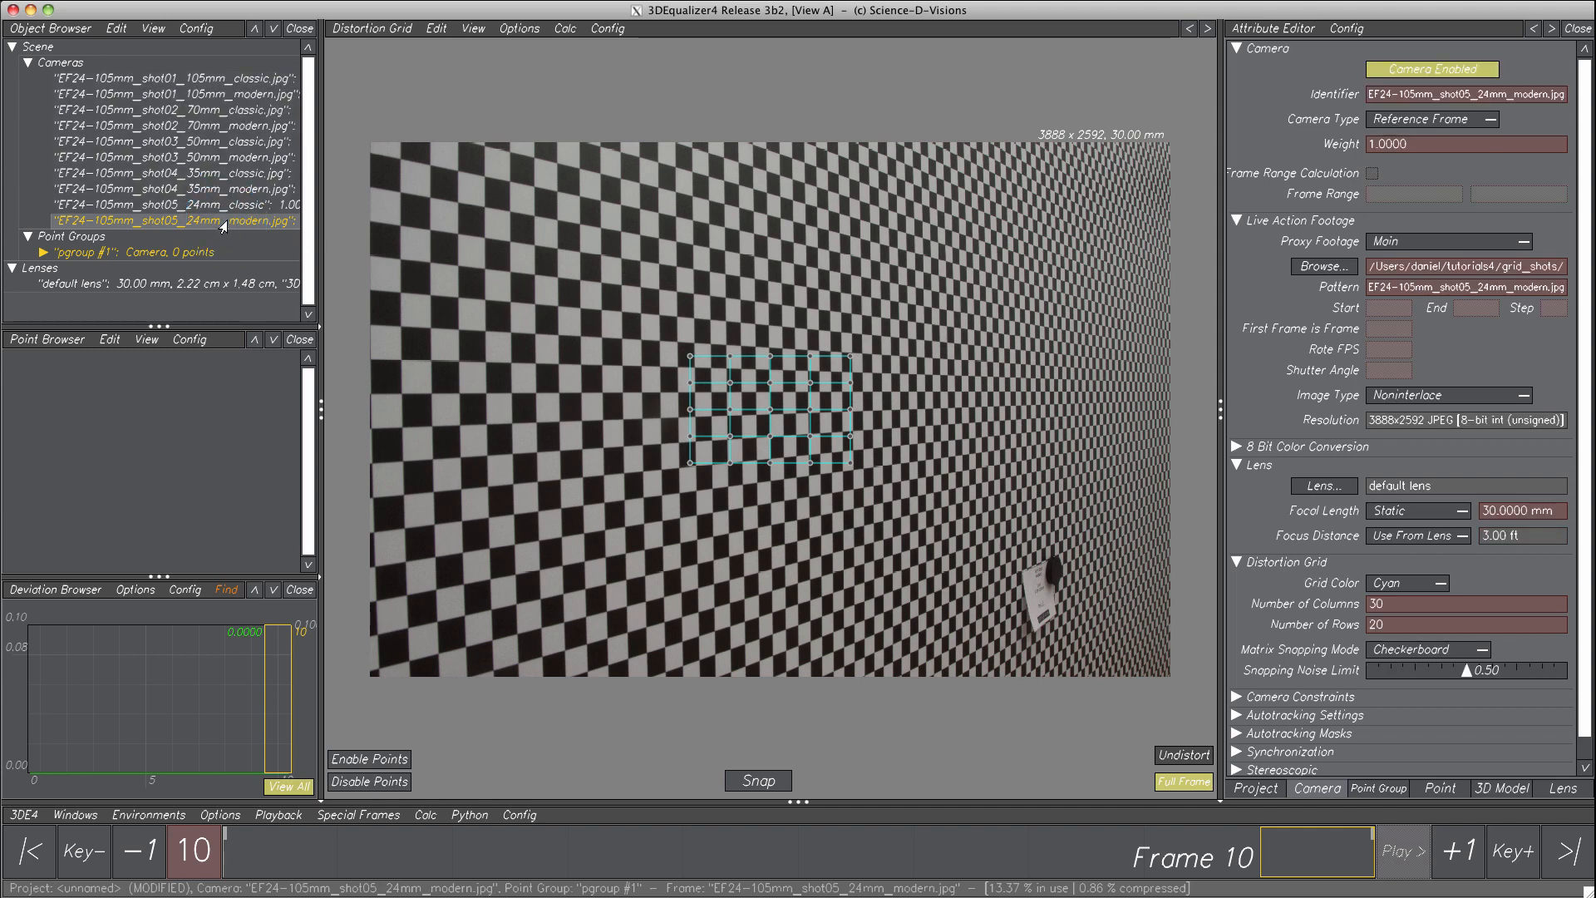
middle_drag(836, 482, 835, 482)
ctrl+right_drag(835, 483, 906, 705)
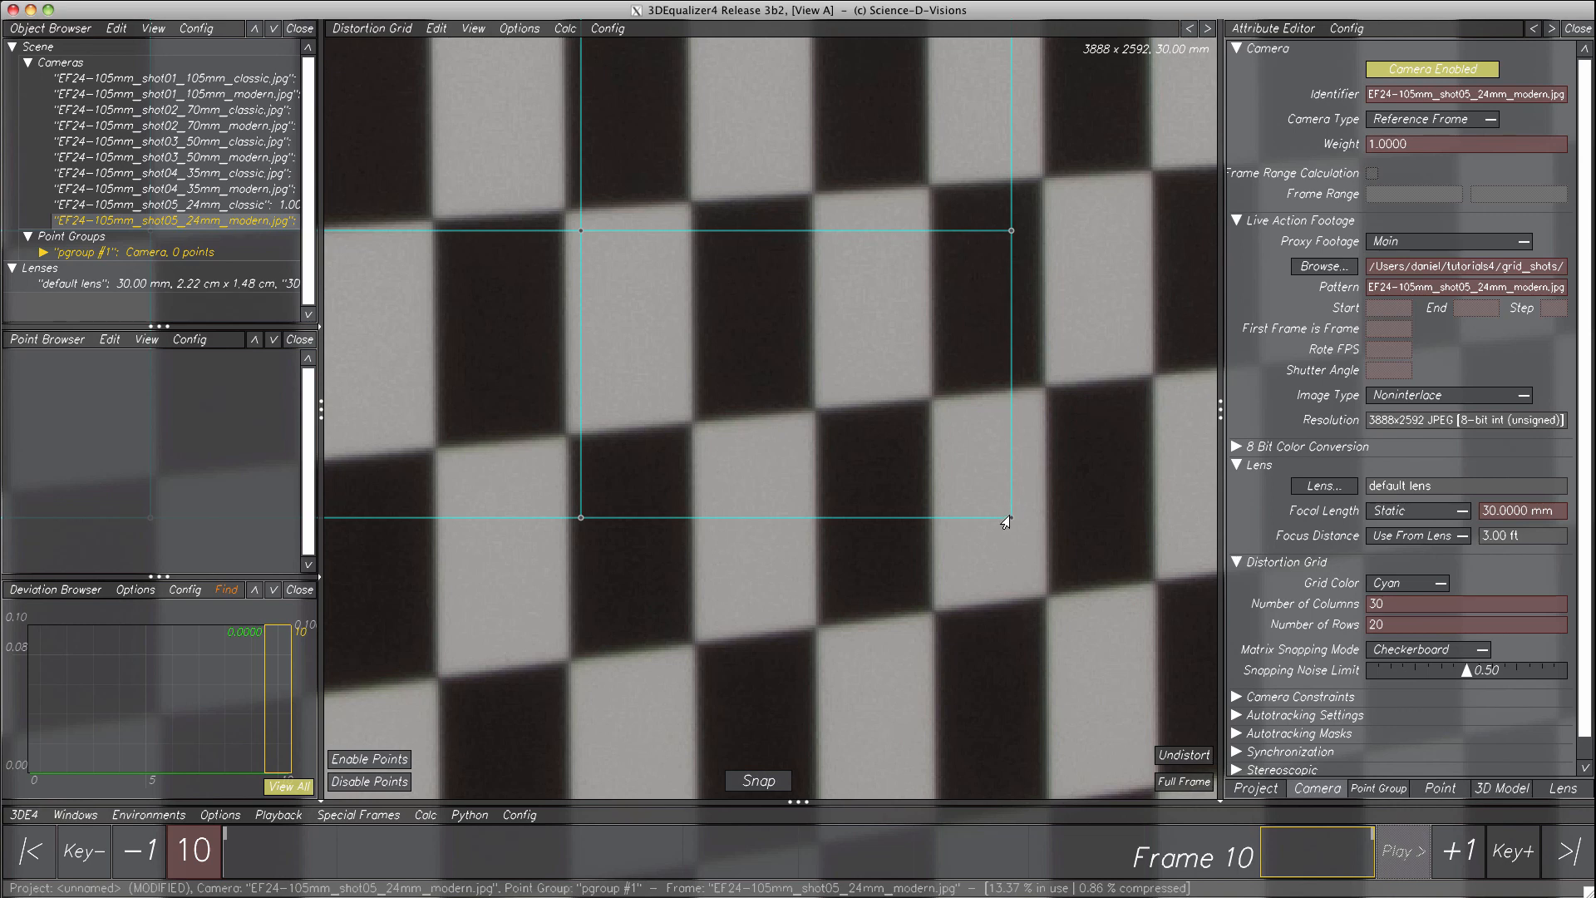
drag(1013, 515, 955, 449)
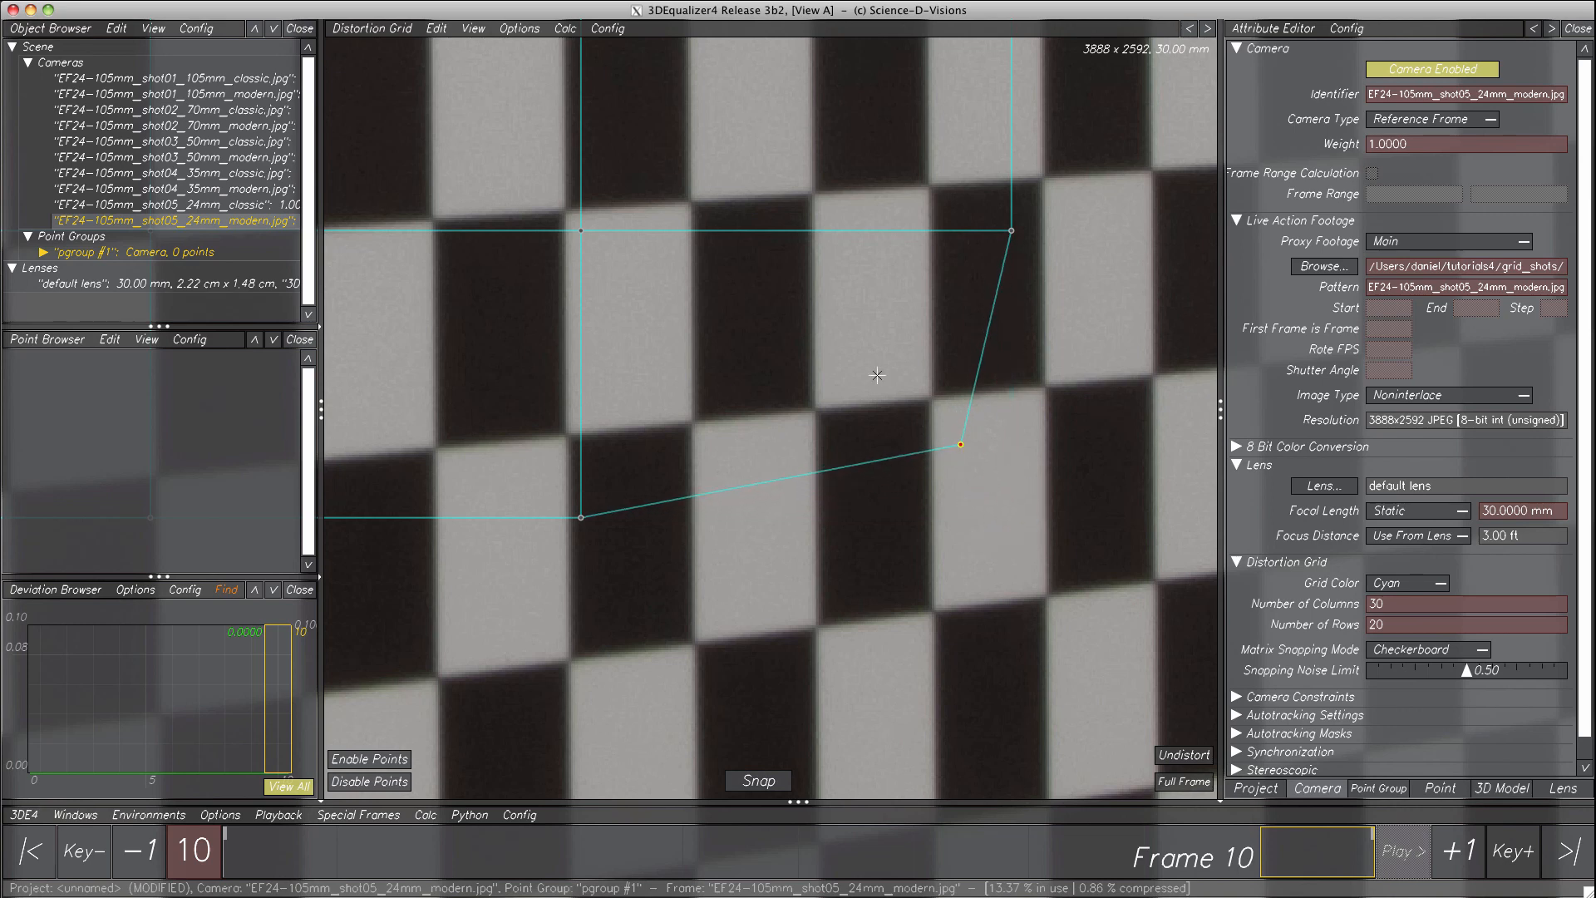
click(525, 29)
click(525, 45)
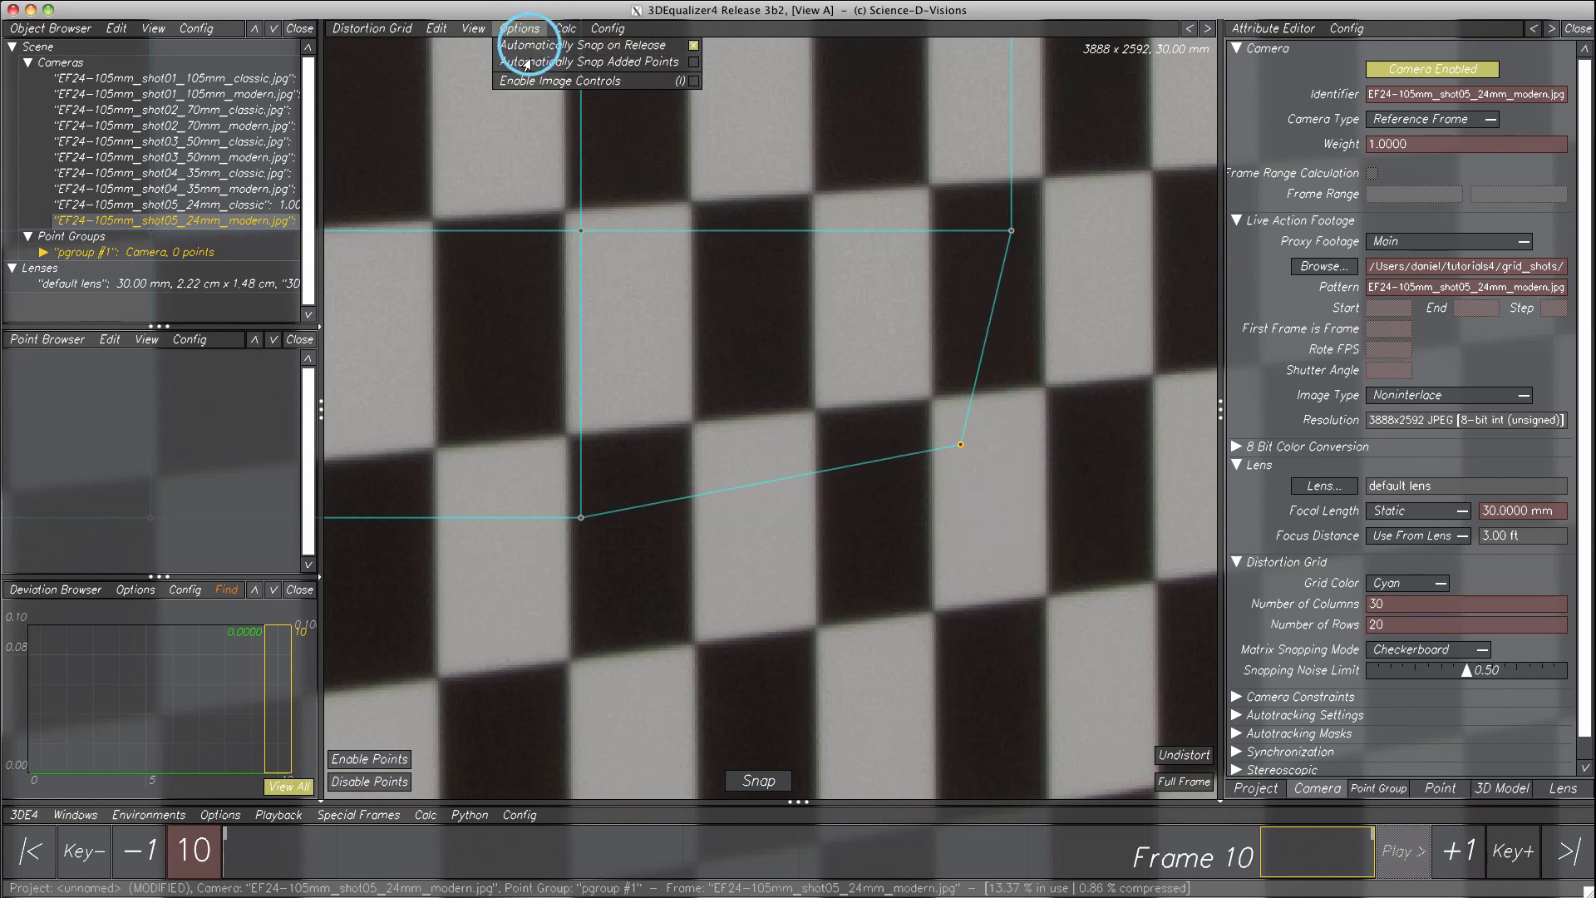
click(526, 61)
click(958, 442)
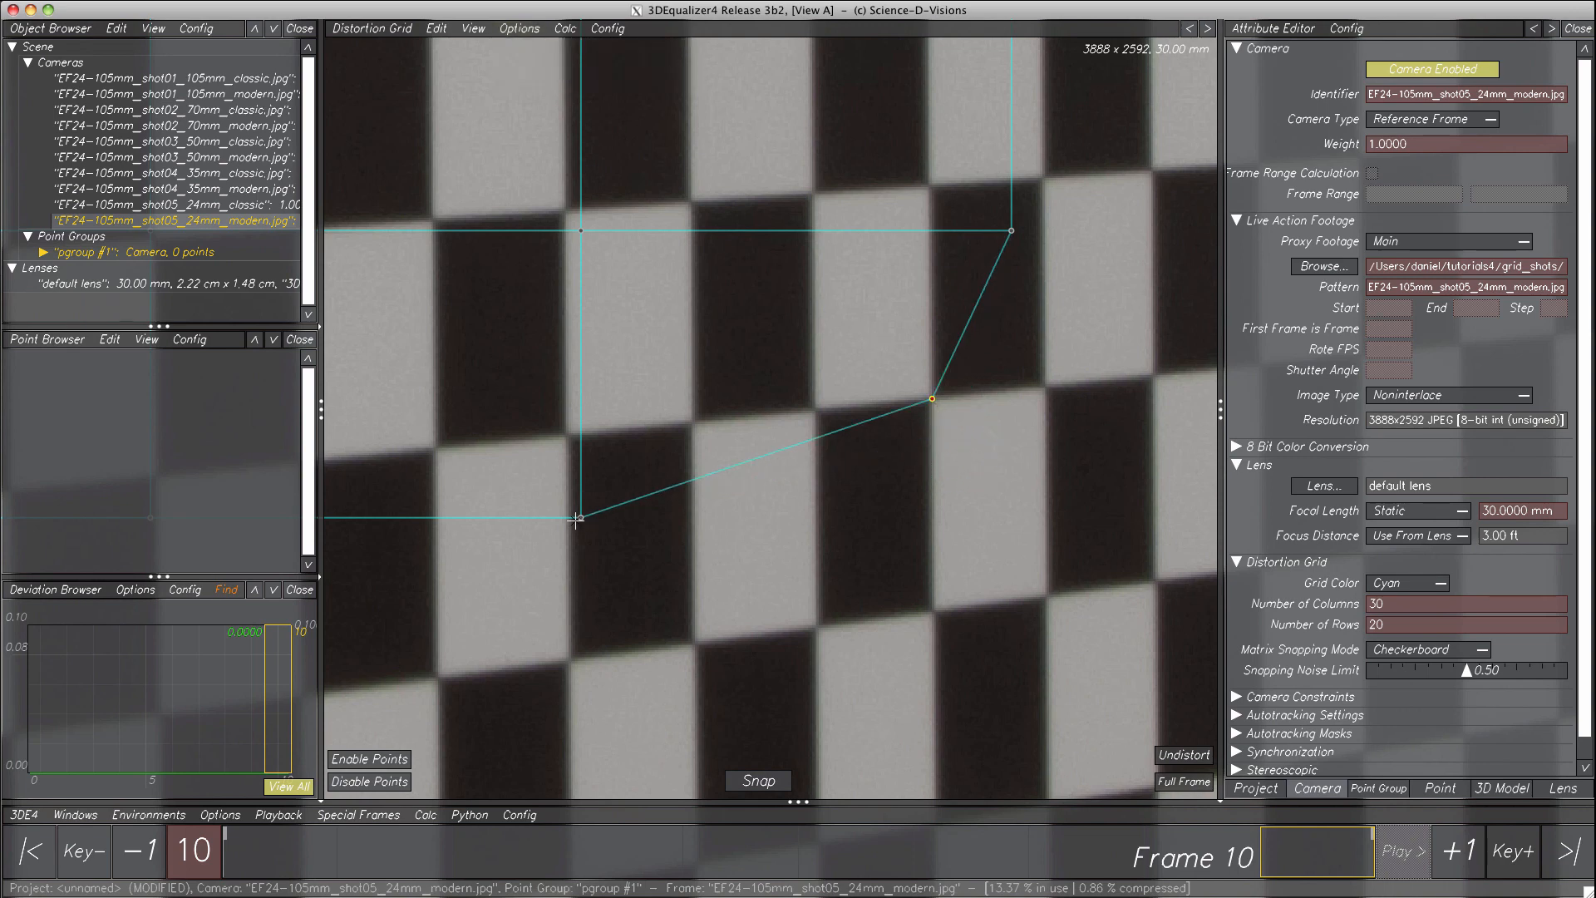
- Place the two matrix points next to the lower-right one on the adjacent checker corners and snap the whole matrix to the checkerboard
drag(581, 517, 785, 458)
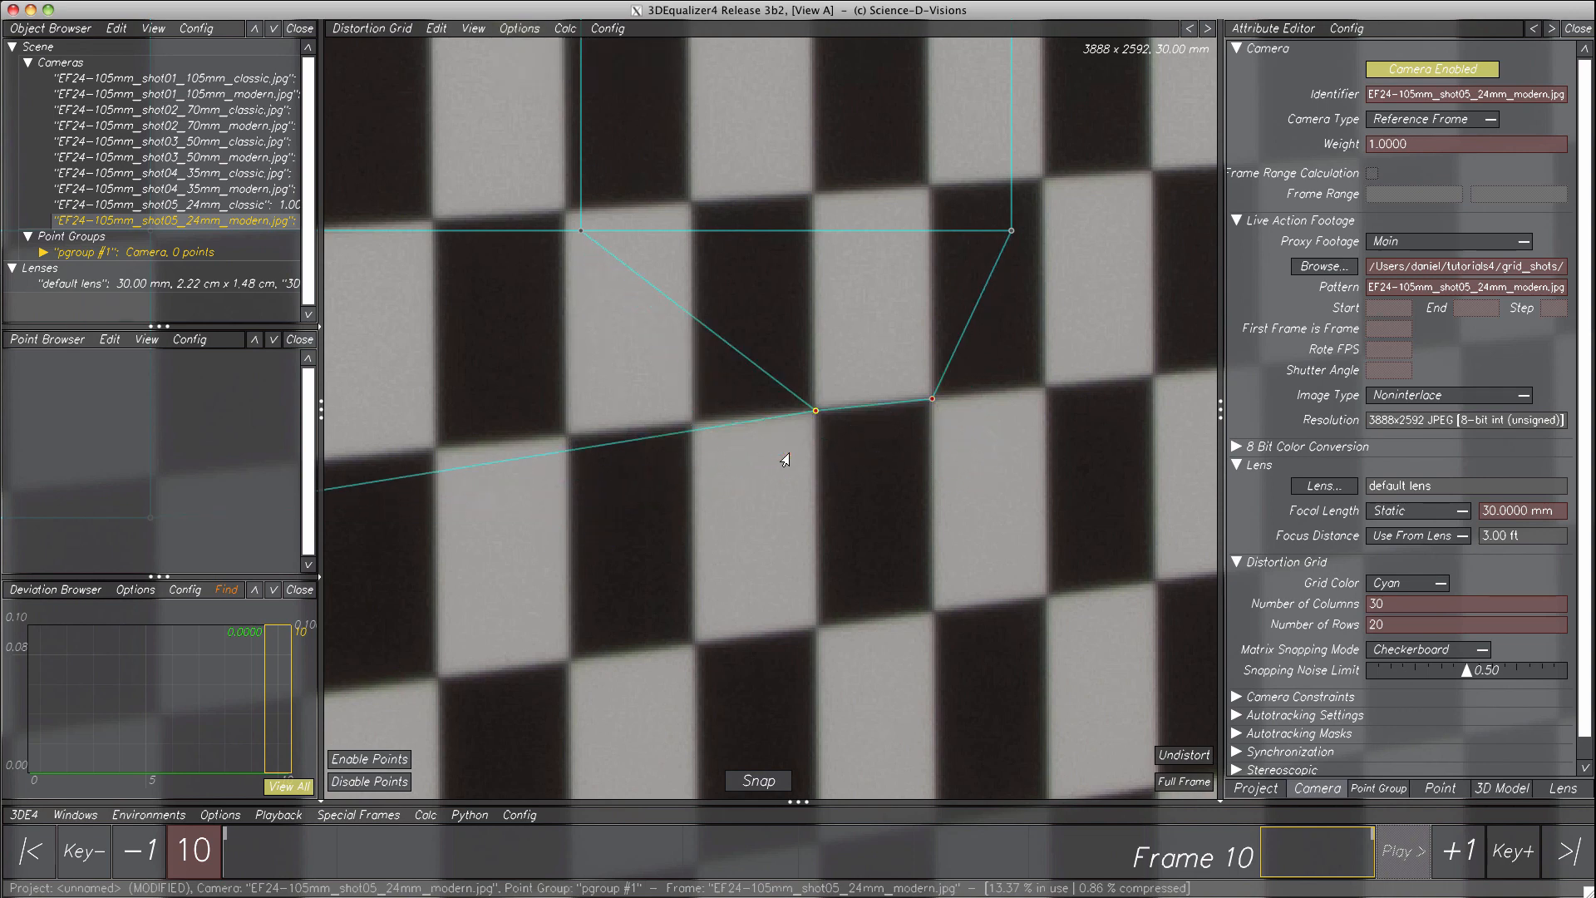
drag(1009, 234, 961, 225)
key(f)
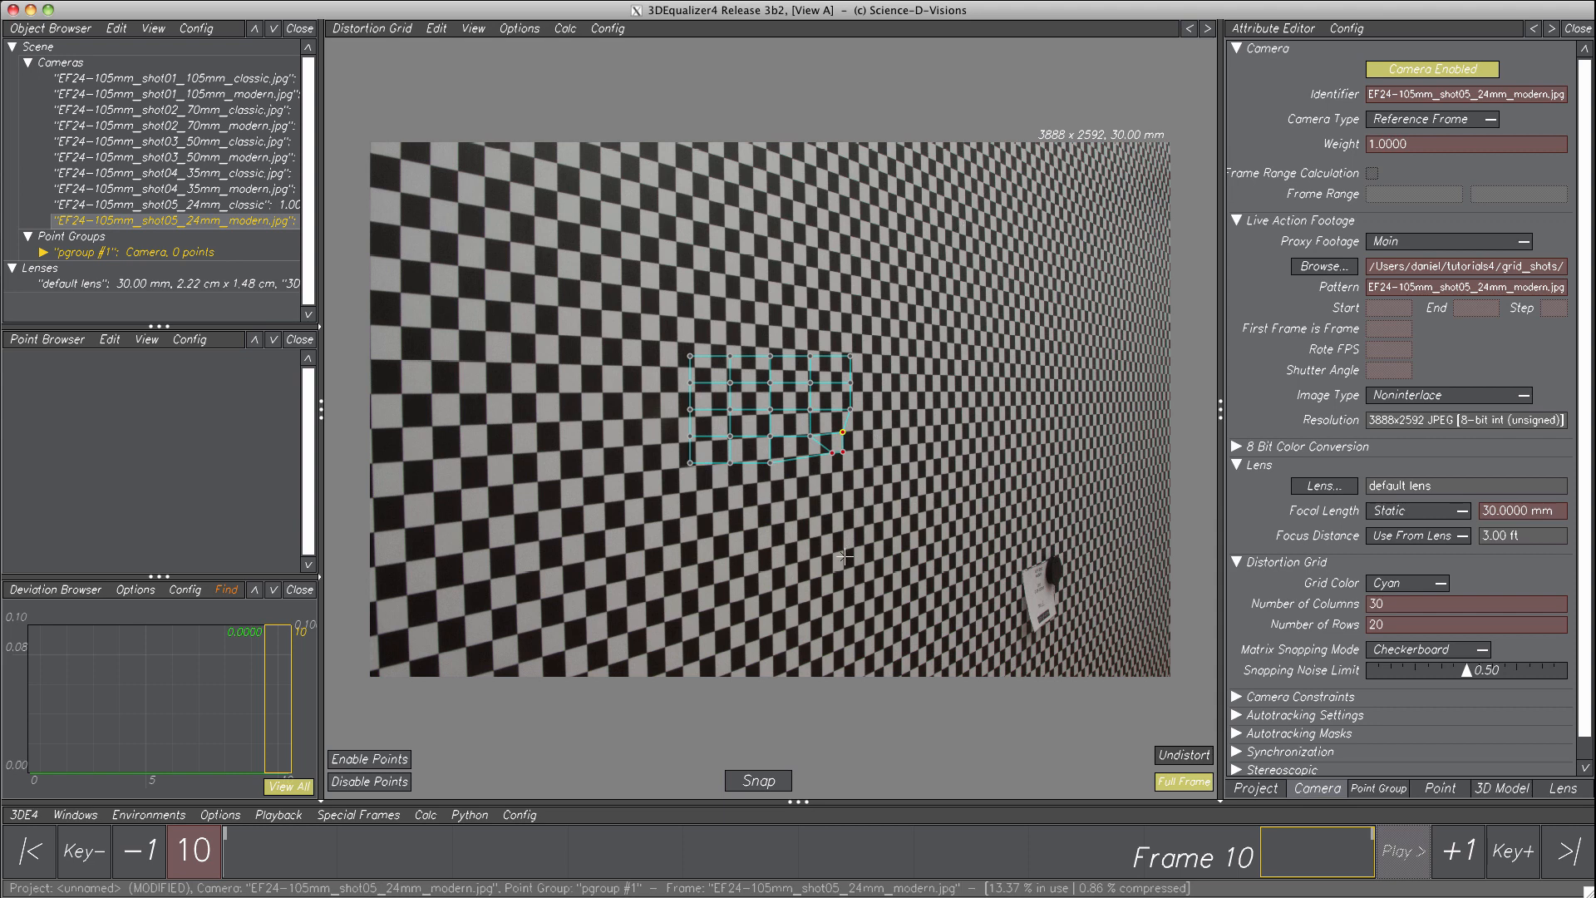
click(765, 786)
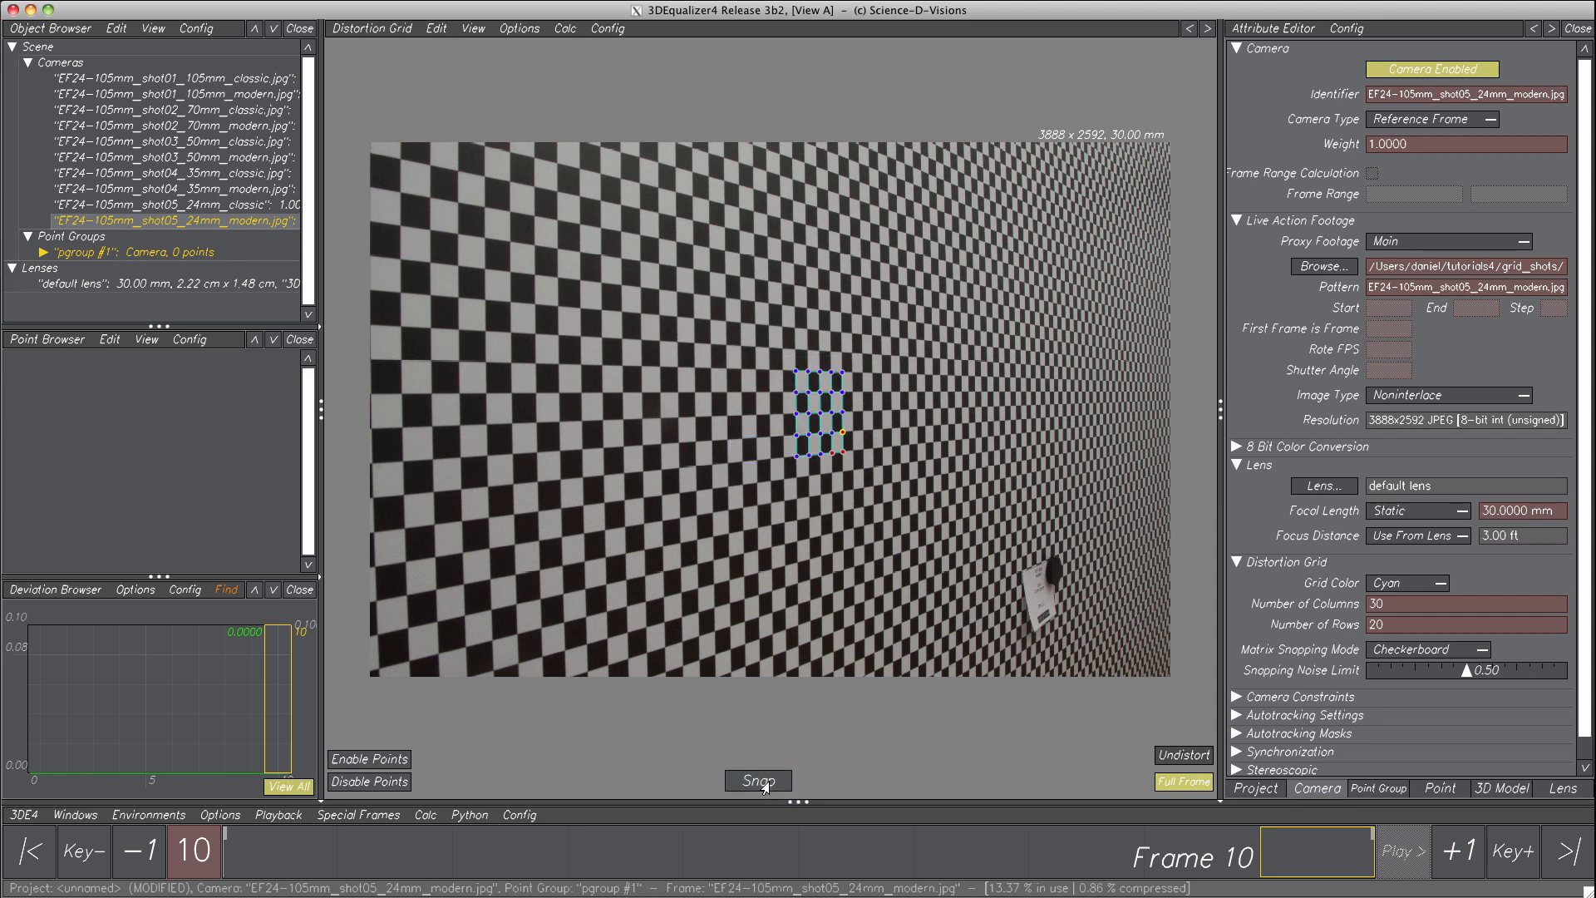
- Add matrix columns until the matrix extends to the left edge of the checkerboard image
key(ctrl+Right)
key(ctrl+Right)
key(ctrl+Right)
key(ctrl+Right)
key(ctrl+Right)
key(ctrl+Right)
key(ctrl+Right)
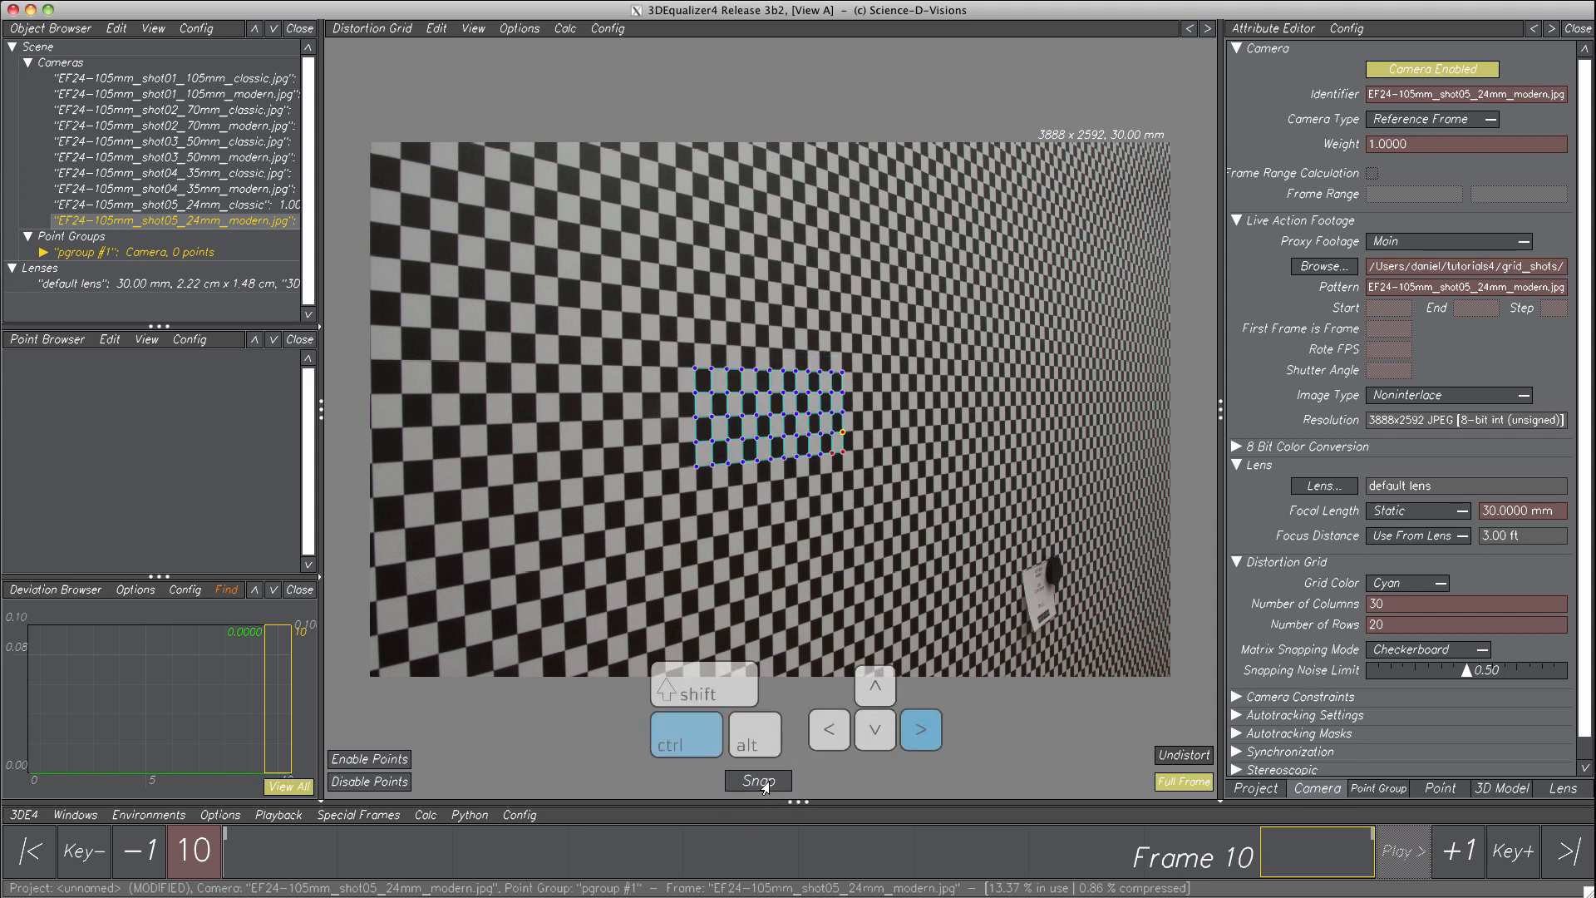
key(ctrl+Right)
key(ctrl+Right)
key(ctrl+Right)
key(ctrl+Right)
key(ctrl+Right)
key(ctrl+Right)
key(ctrl+Right)
key(ctrl+Right)
key(ctrl+Right)
key(ctrl+Right)
key(ctrl+Right)
key(ctrl+Right)
key(ctrl+Right)
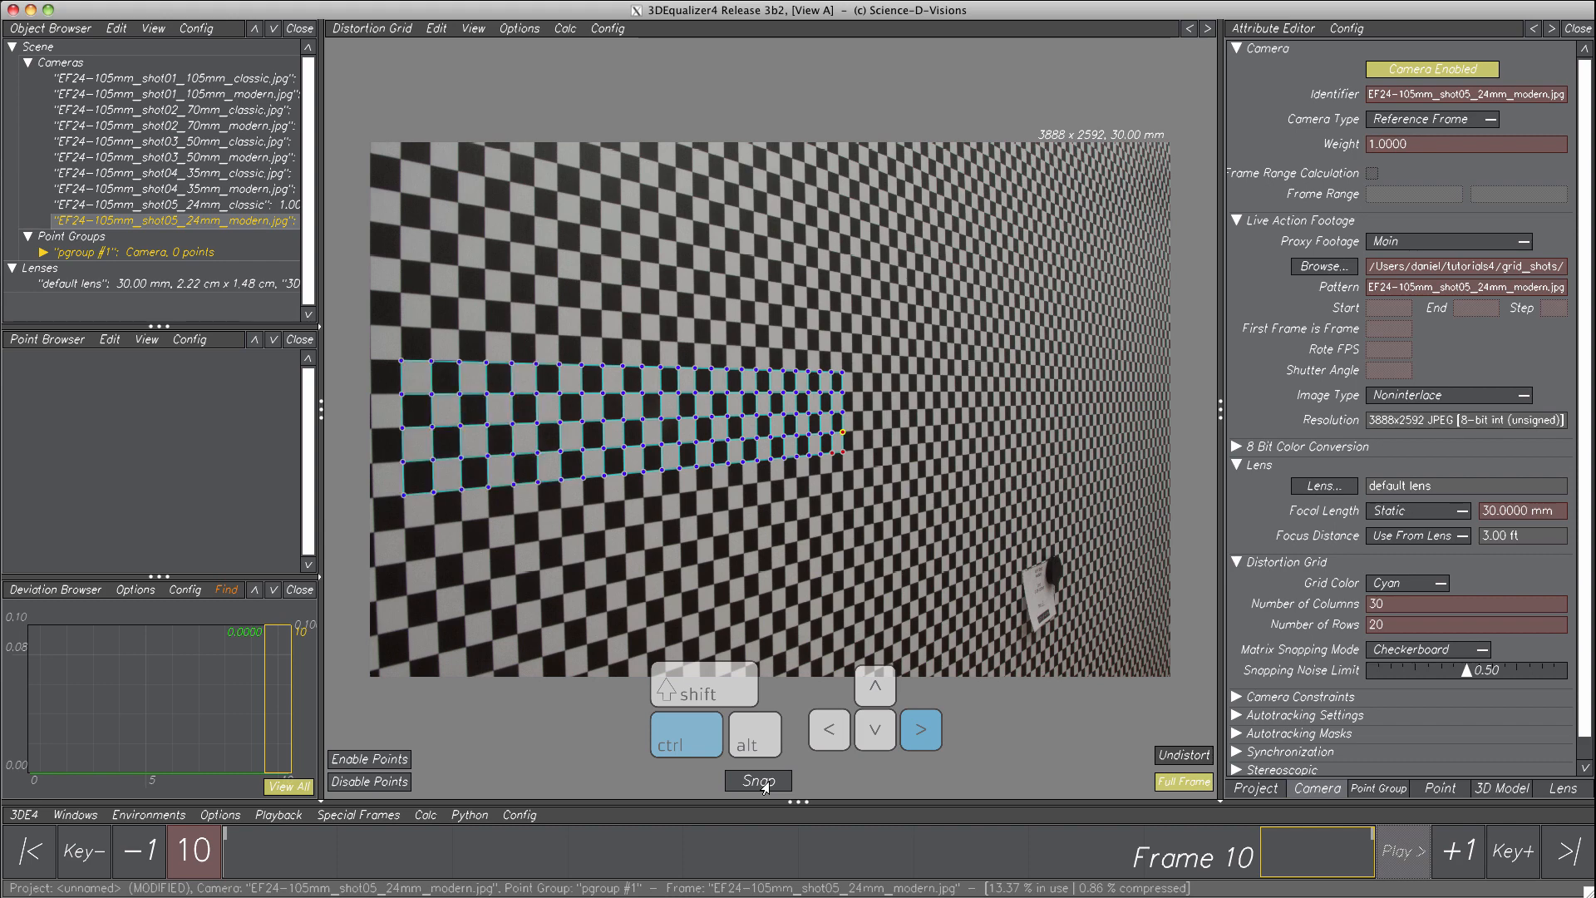
- Add further matrix rows upward toward the upper edge of the checkerboard image
key(ctrl+Up)
key(ctrl+Up)
key(ctrl+Up)
key(ctrl+Up)
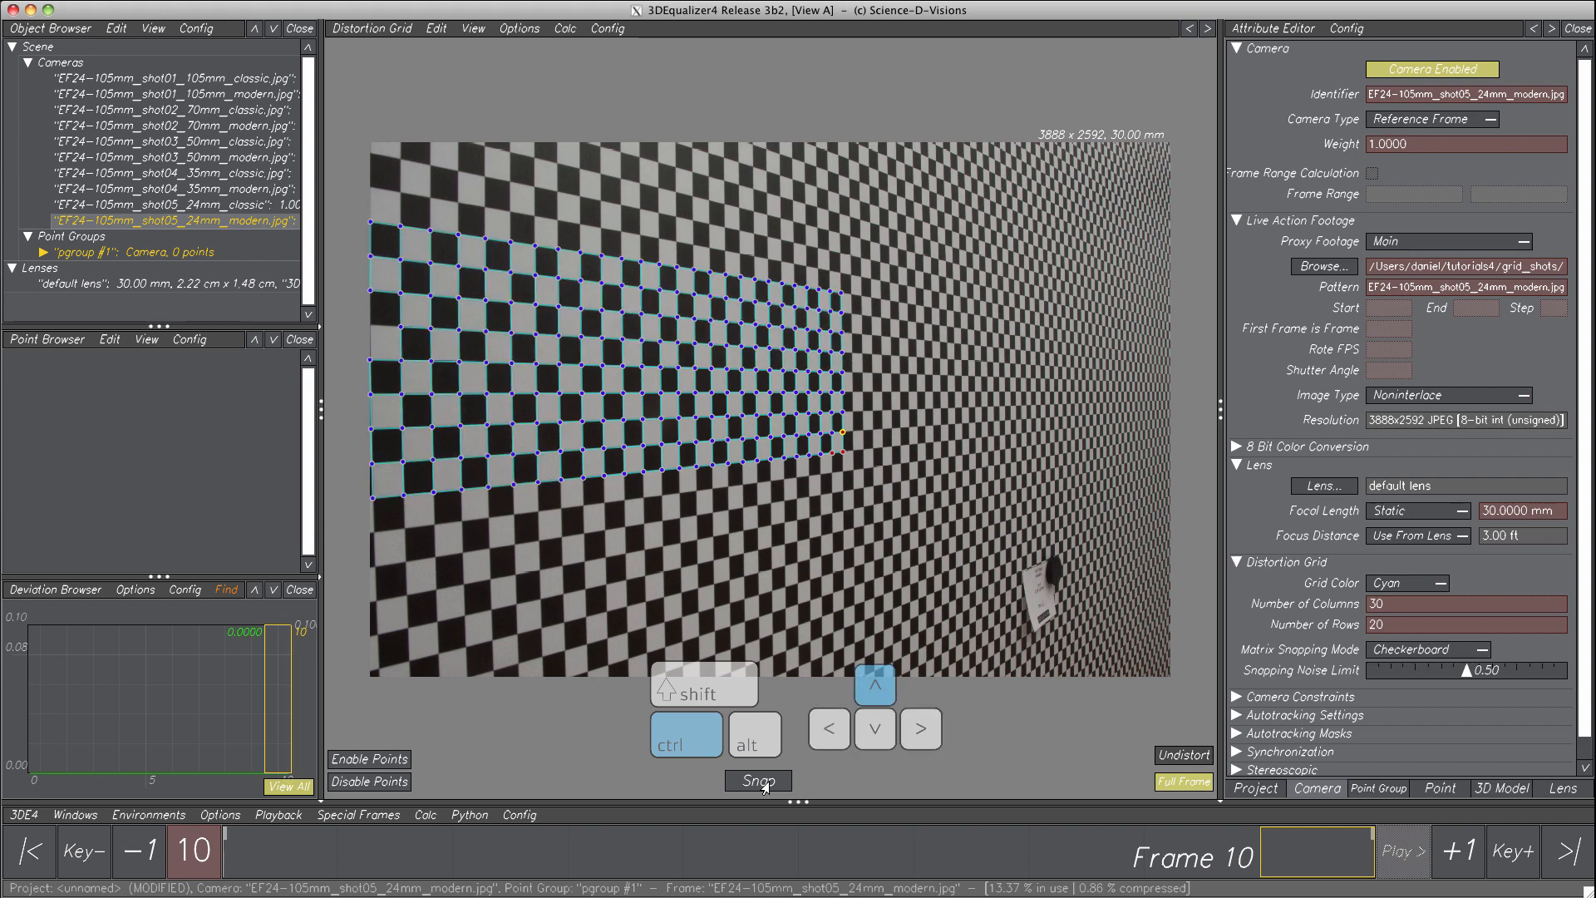
key(ctrl+Up)
key(ctrl+Up)
key(ctrl+Up)
key(ctrl+Up)
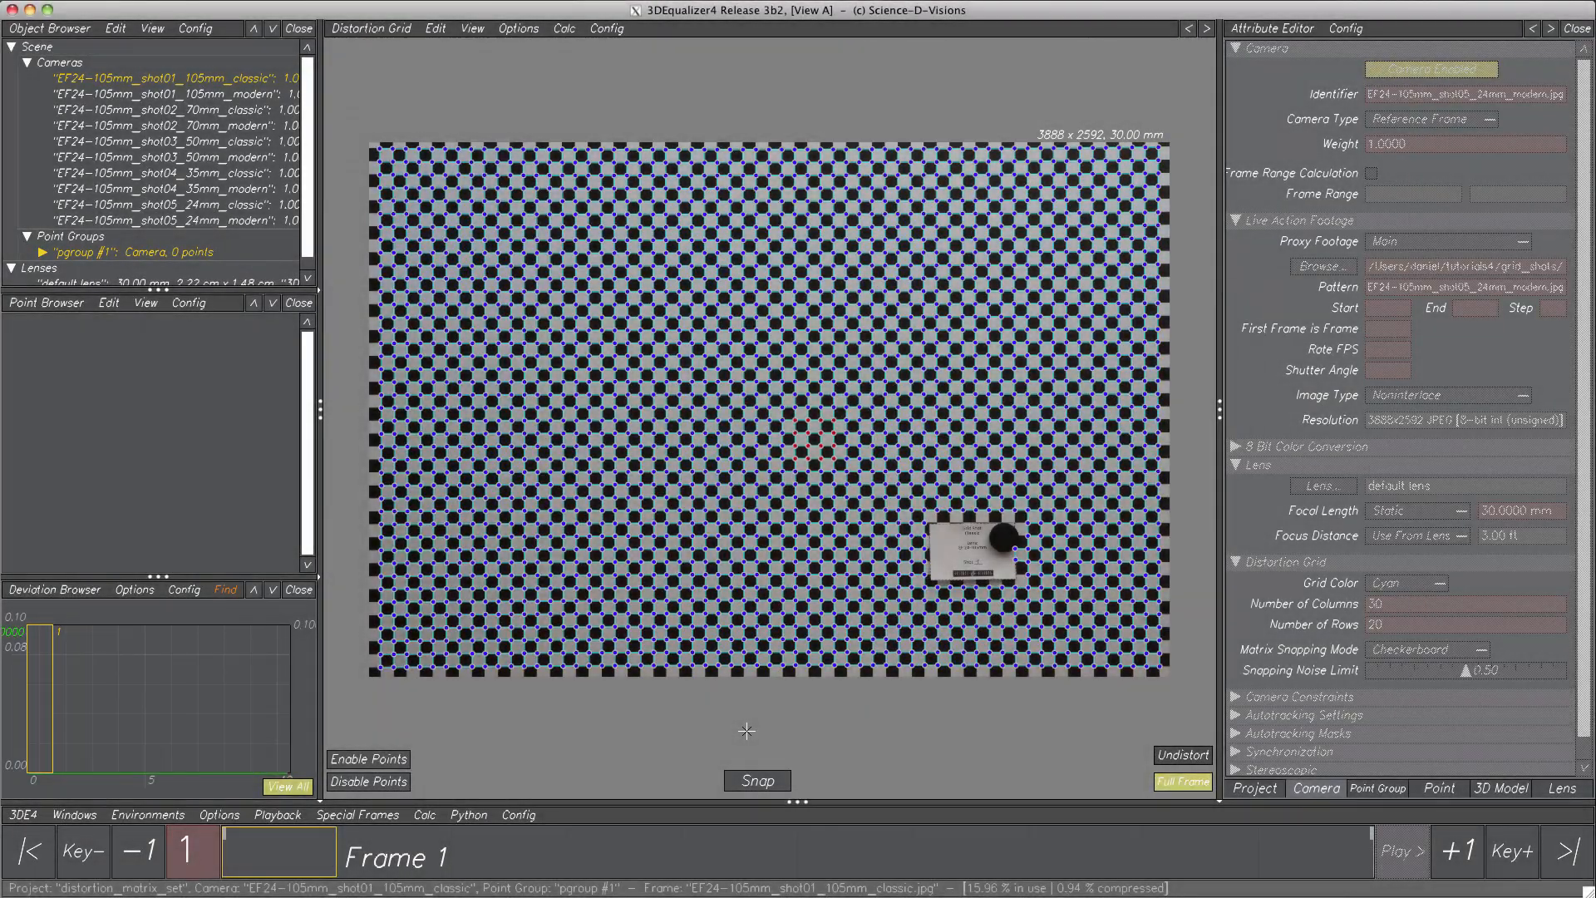
- Step through all reference frames up to shot05_24mm_modern and check how each distortion matrix fits its grid shot
key(Right)
key(Right)
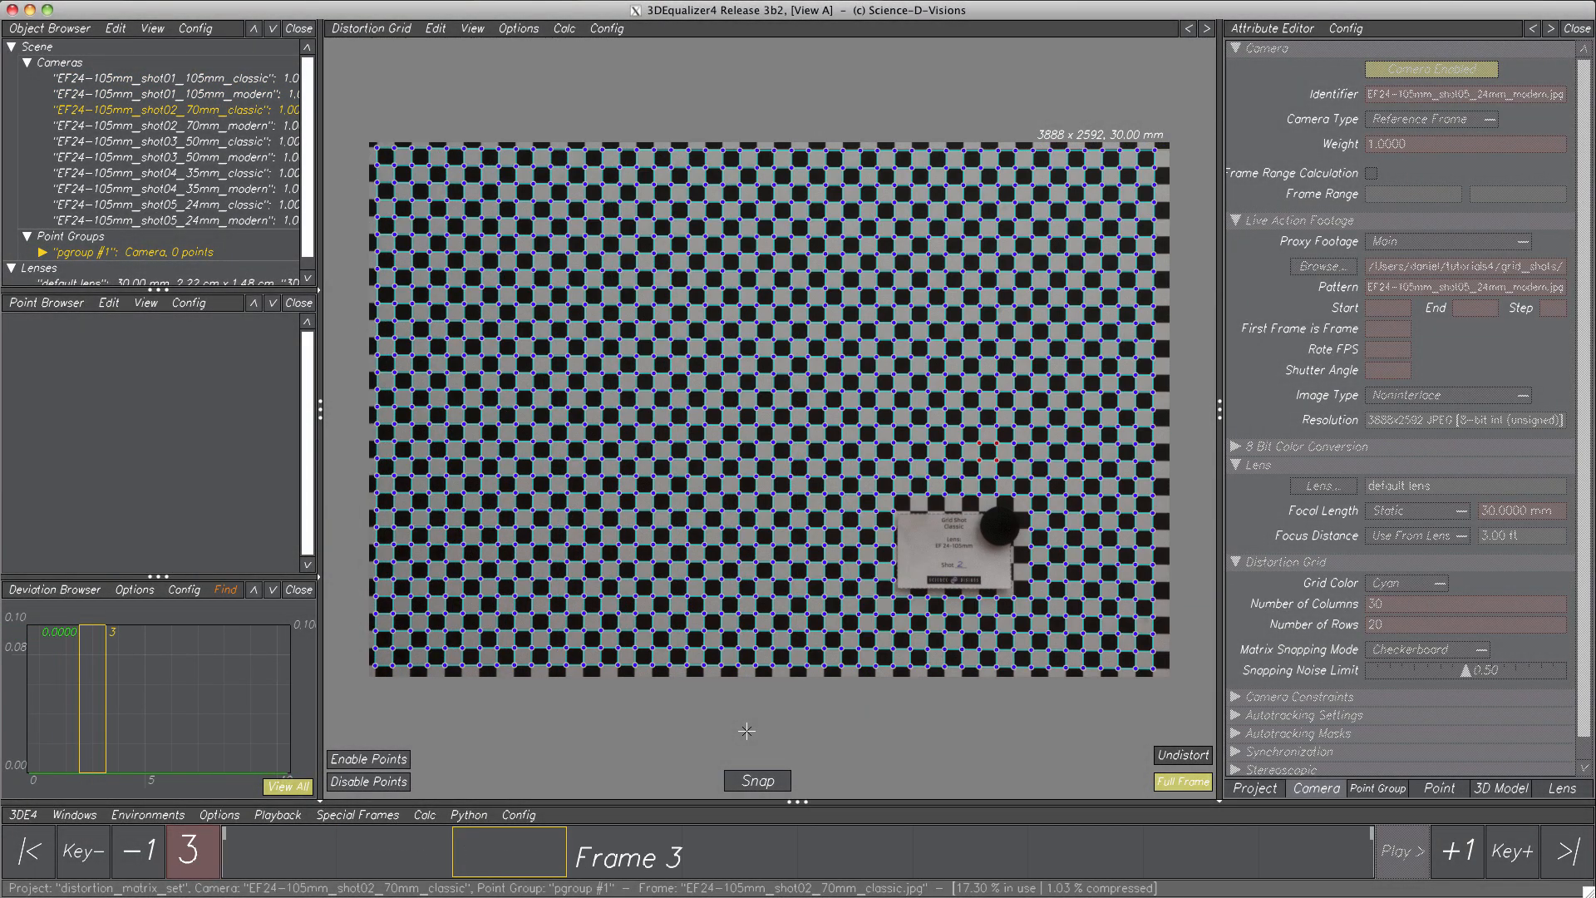
key(Right)
key(Right)
key(Right)
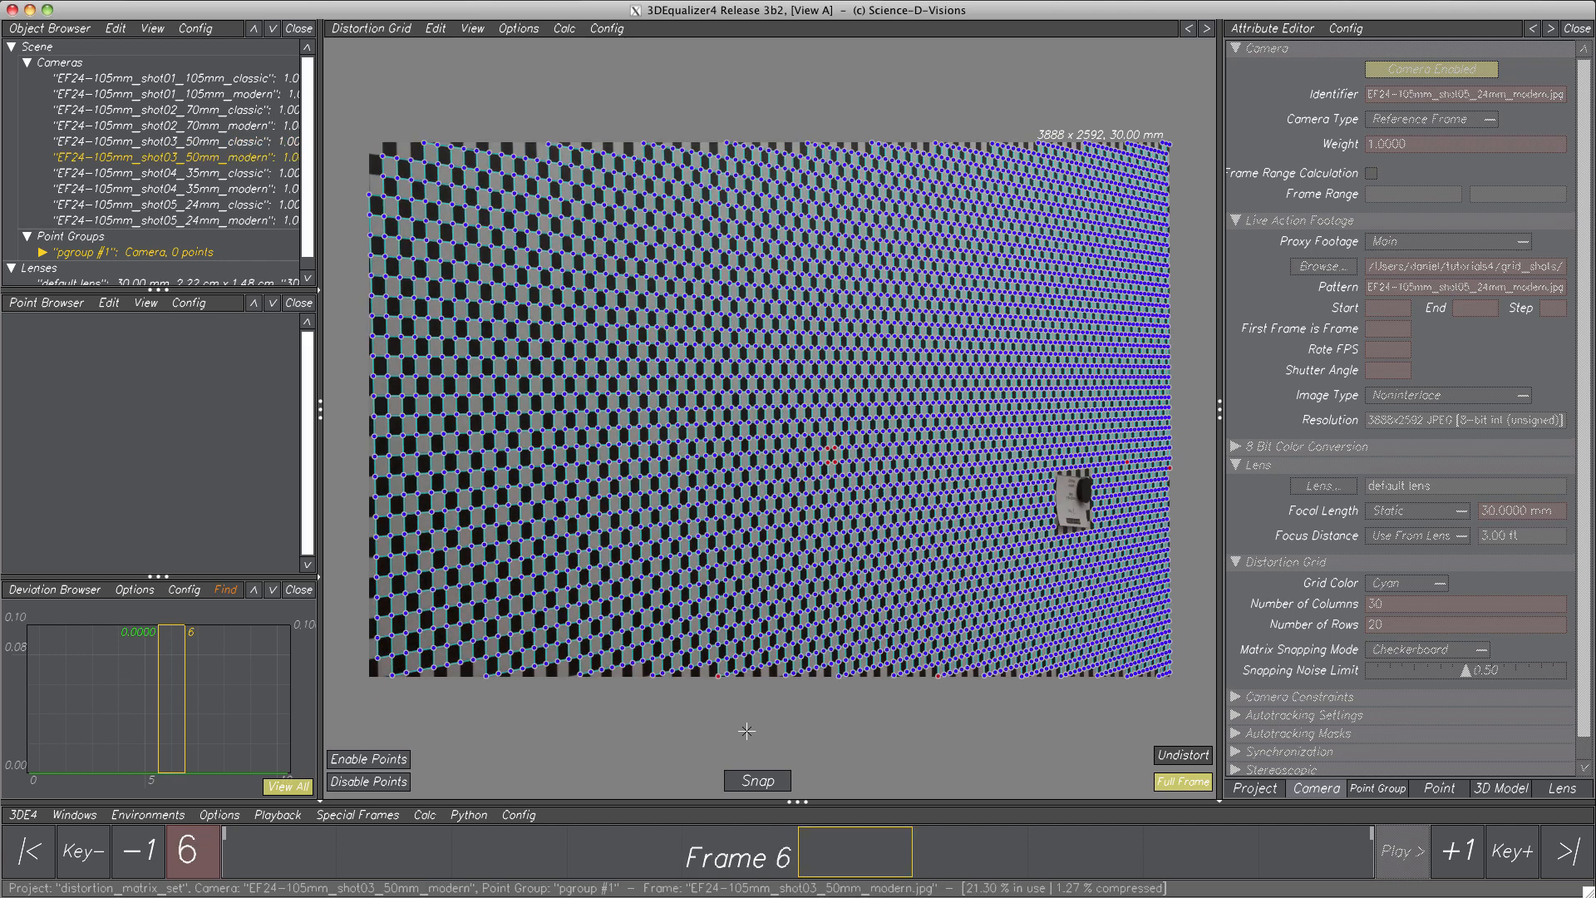
key(Right)
key(Right)
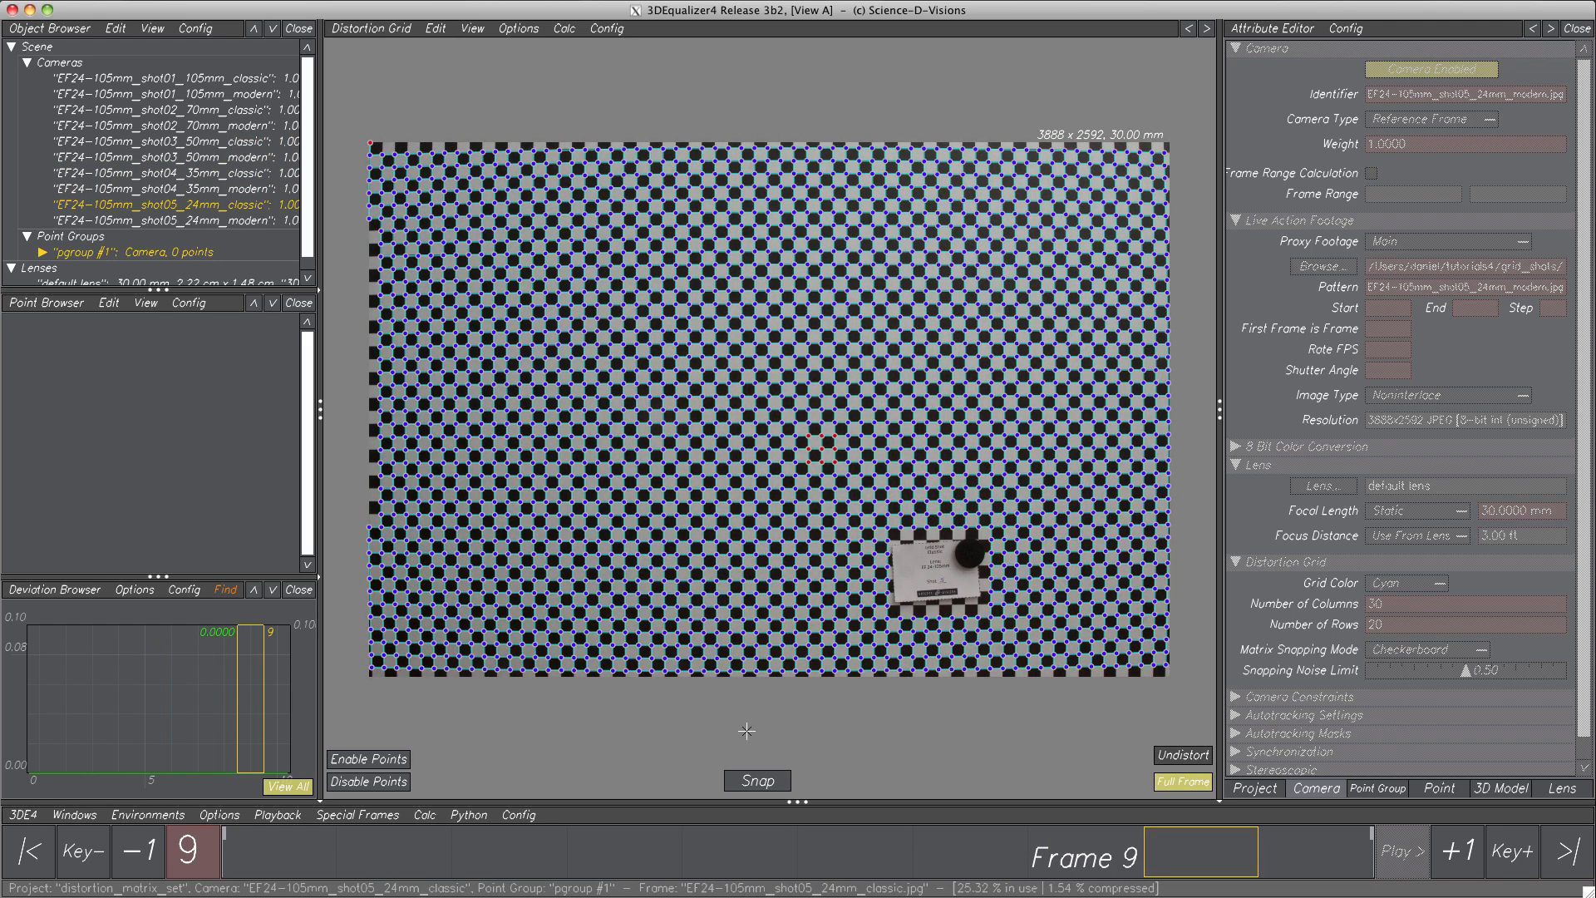
key(Right)
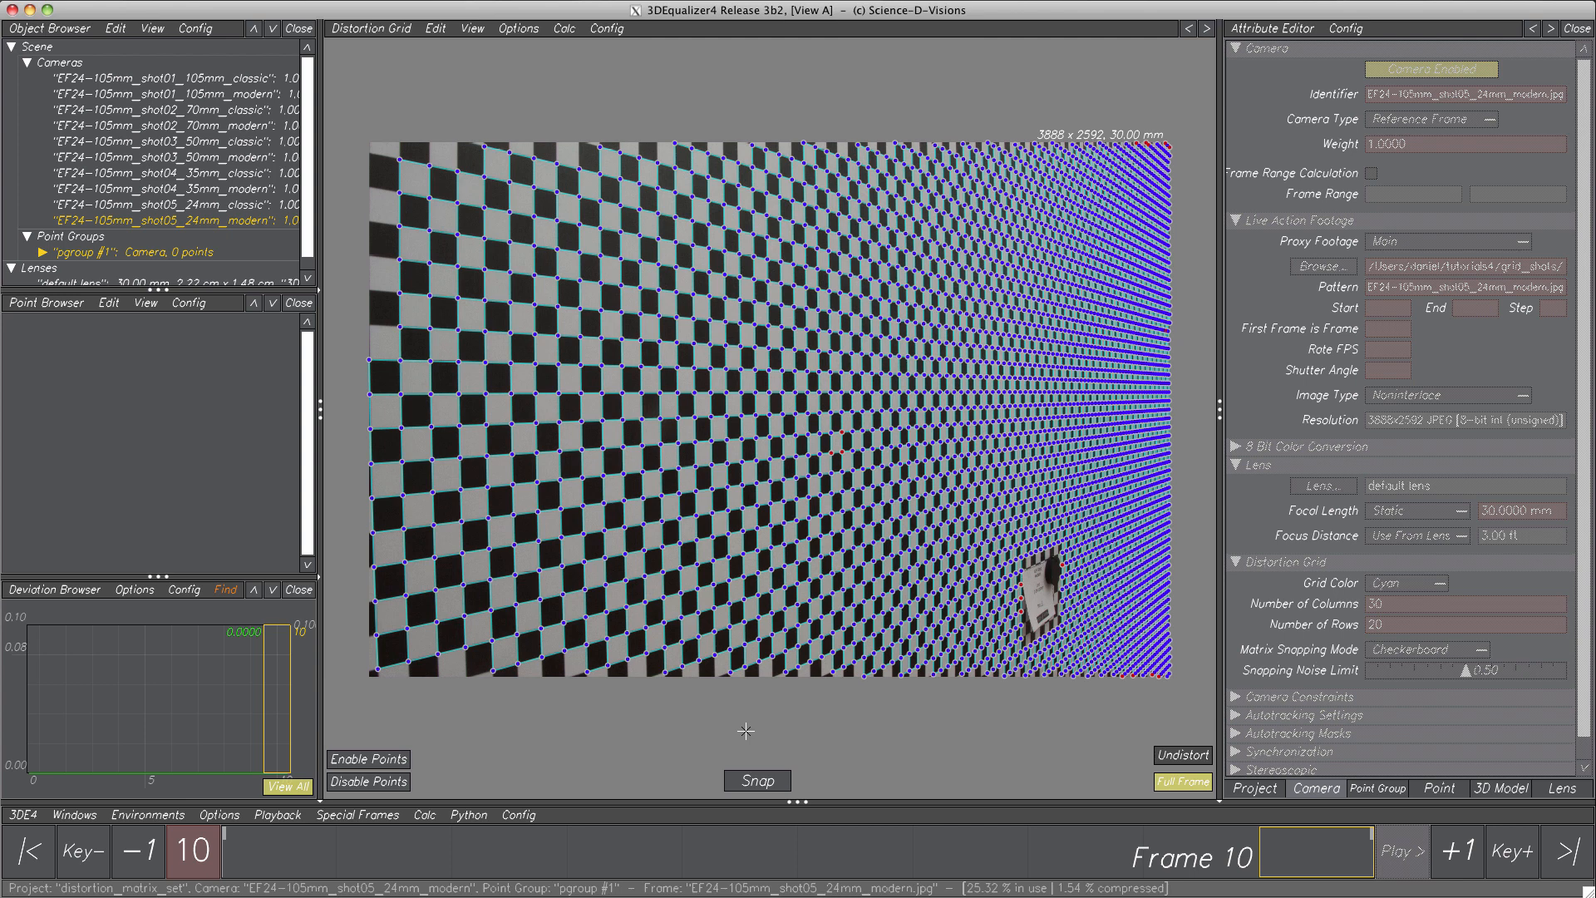
- Set the default lens's dynamic lens distortion to Driven by Focal Length
click(1552, 790)
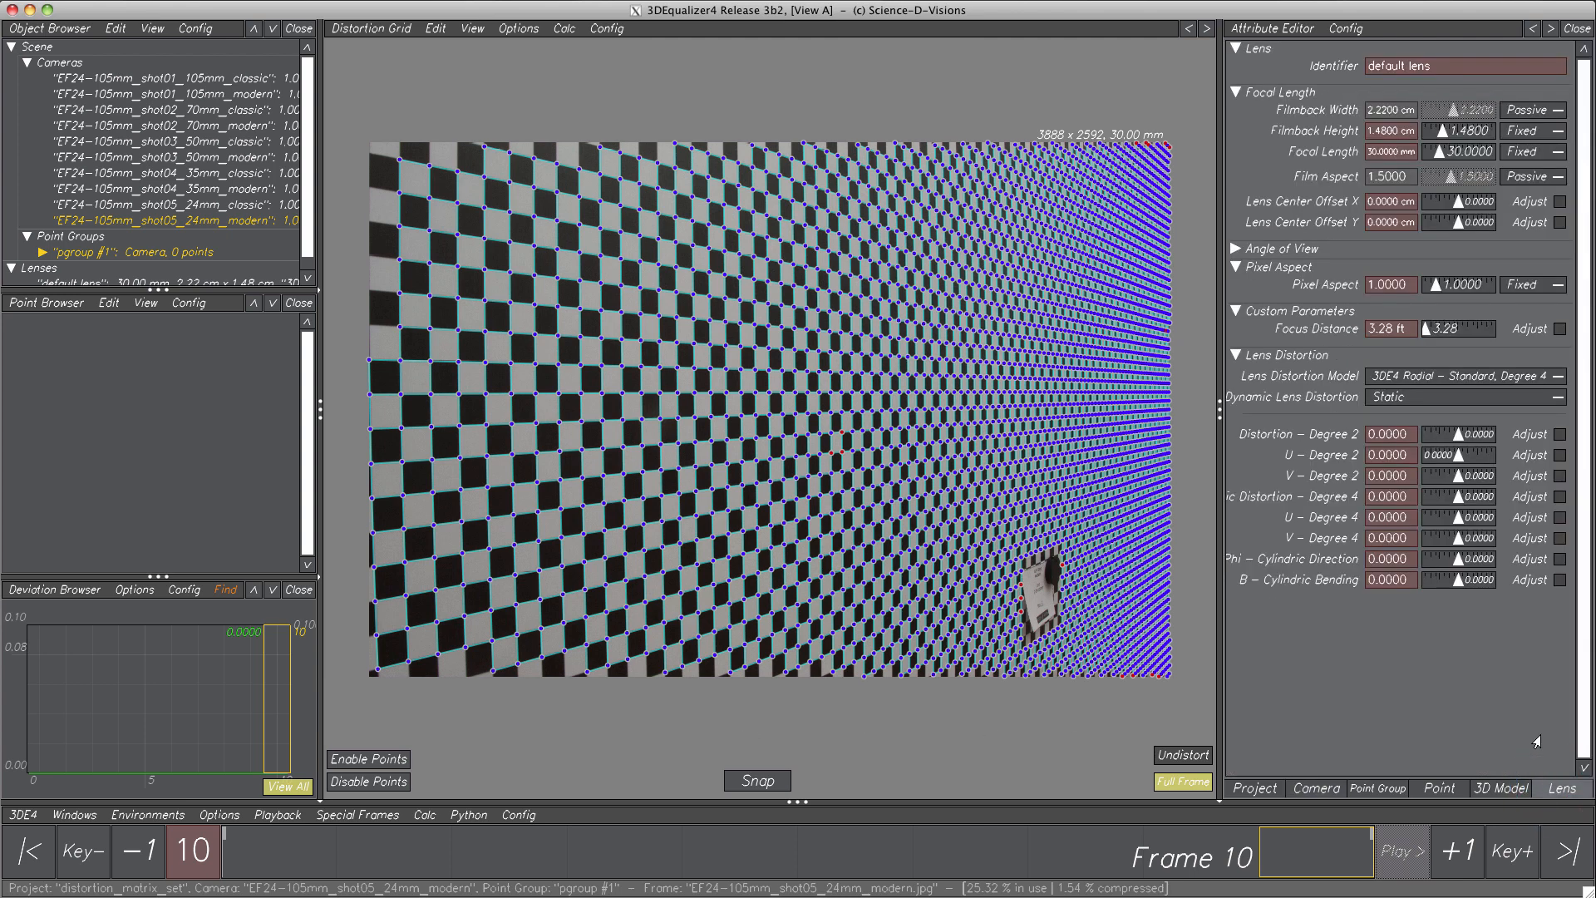
click(1429, 397)
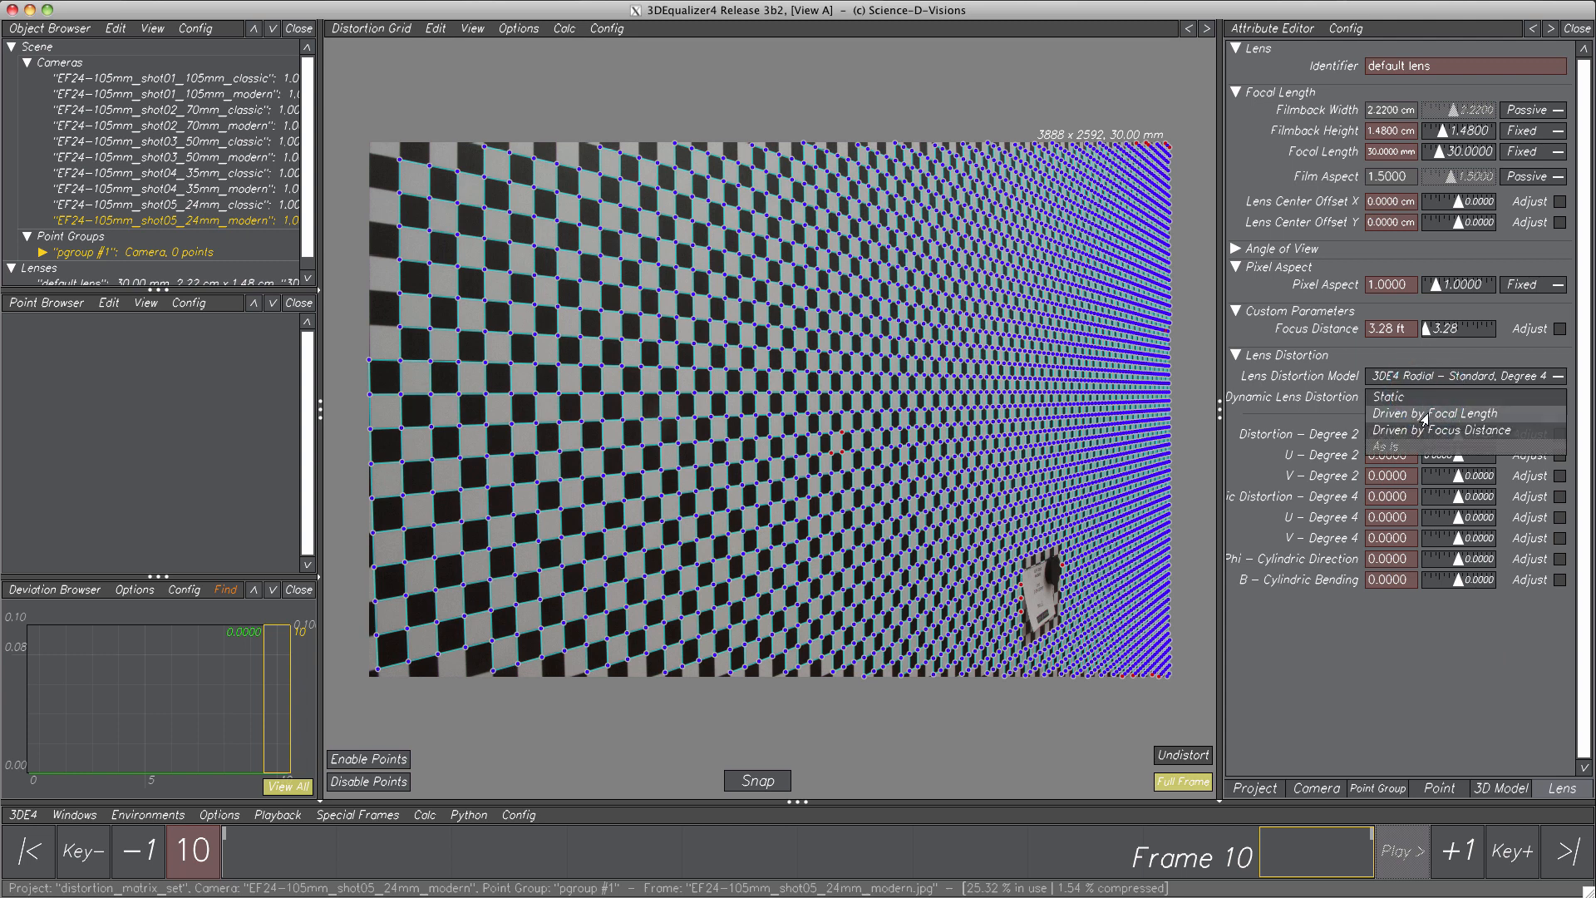
click(1425, 416)
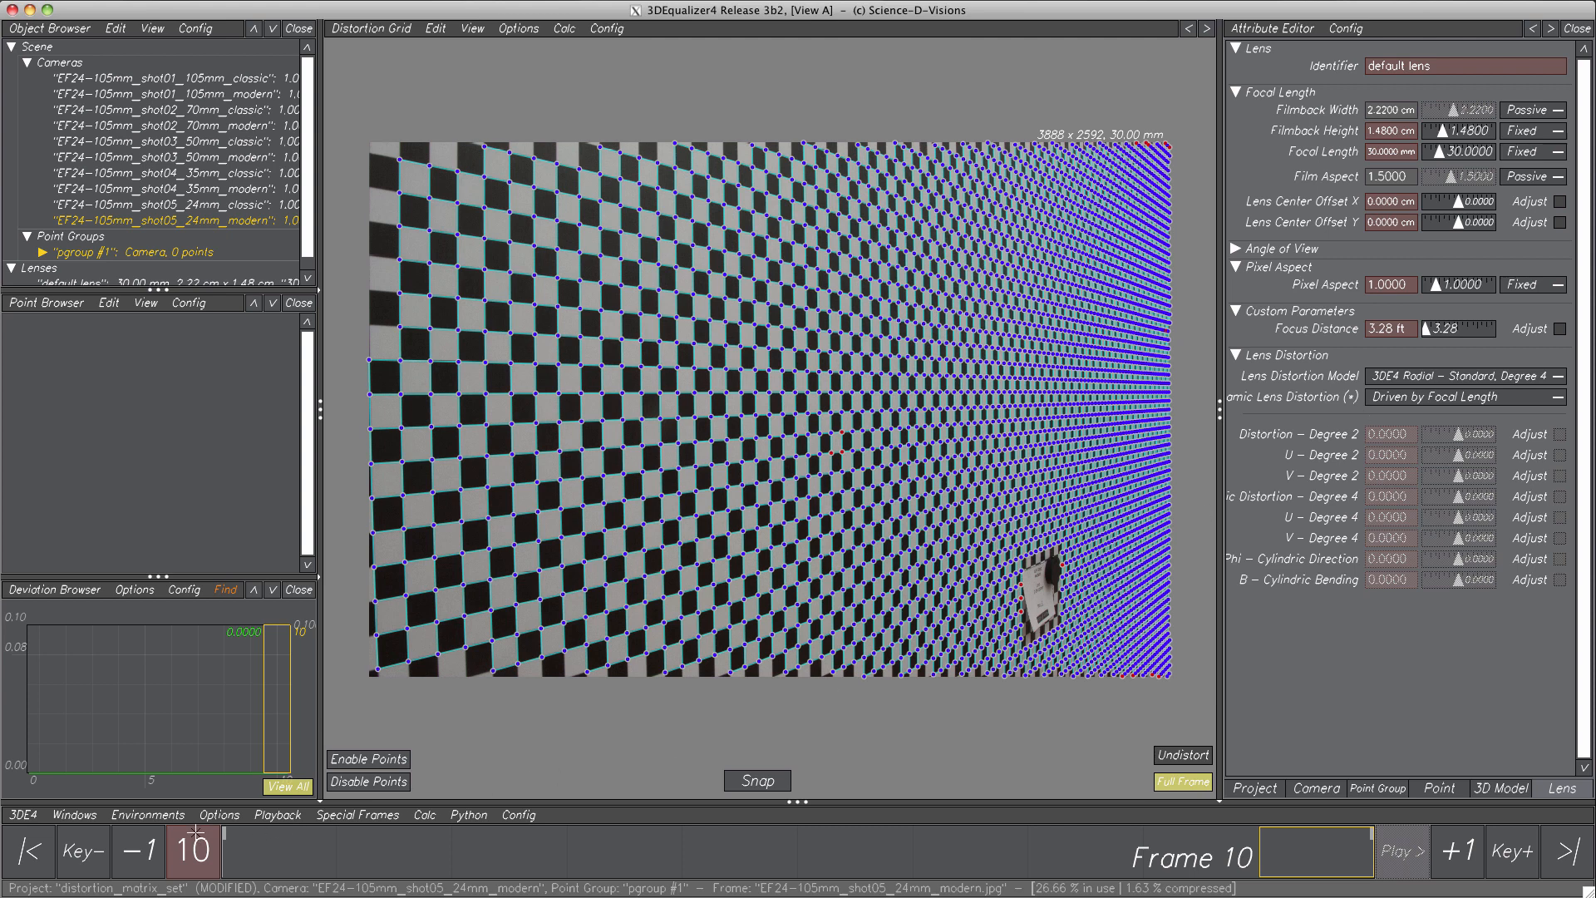
- Set up the Edit Distortion environment with an enlarged Curve Editor showing the lens distortion curves Distortion – Degree 2 to V – Degree 4
click(156, 817)
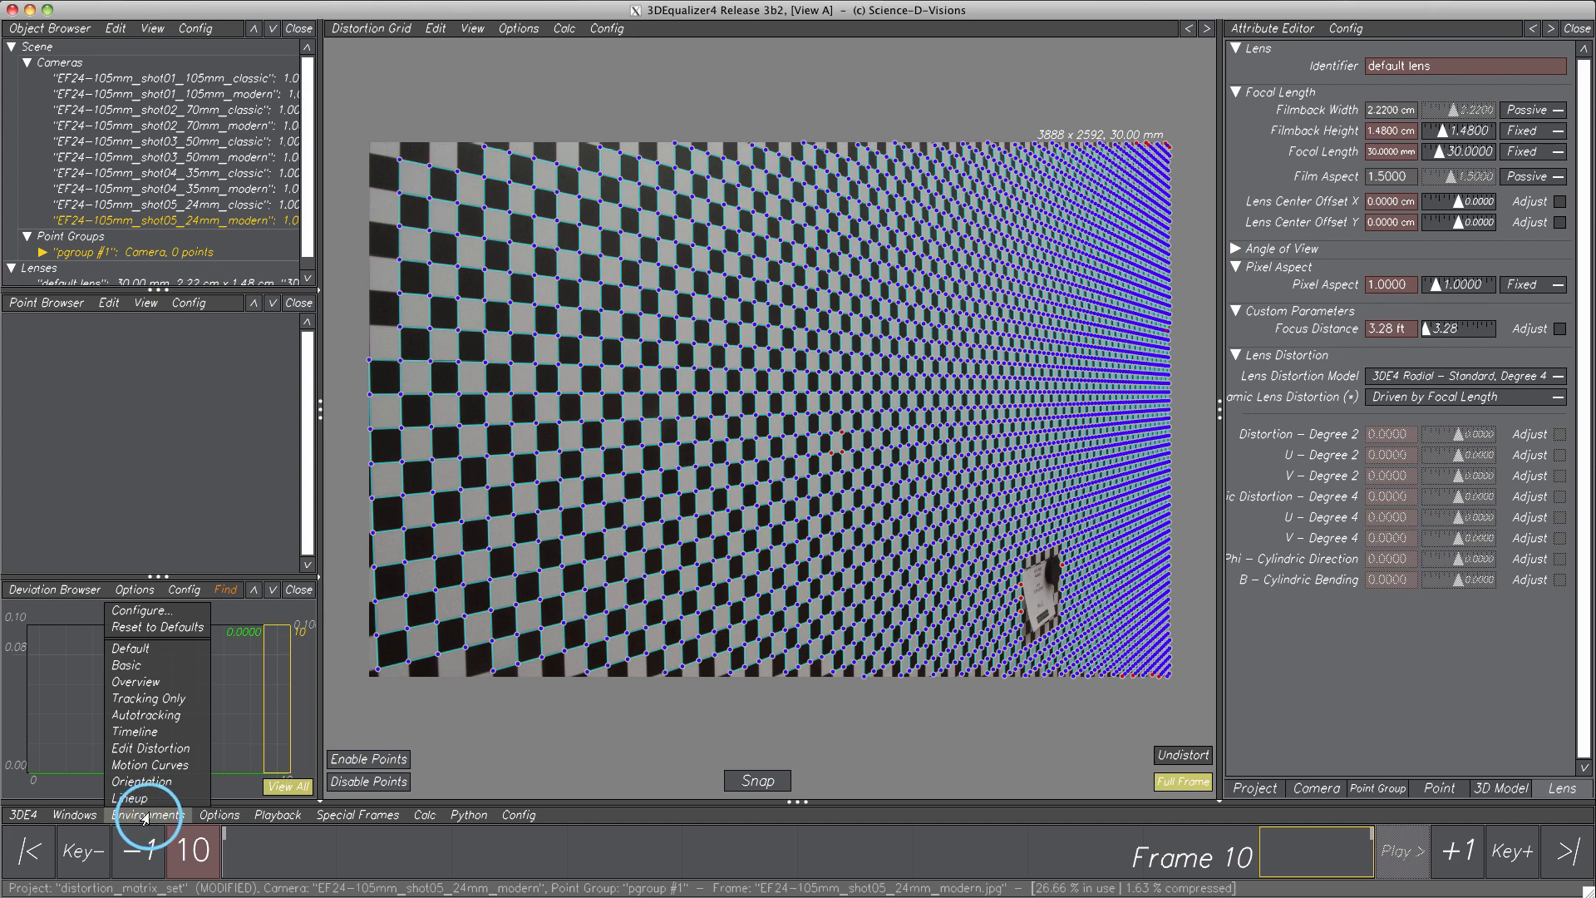
click(146, 751)
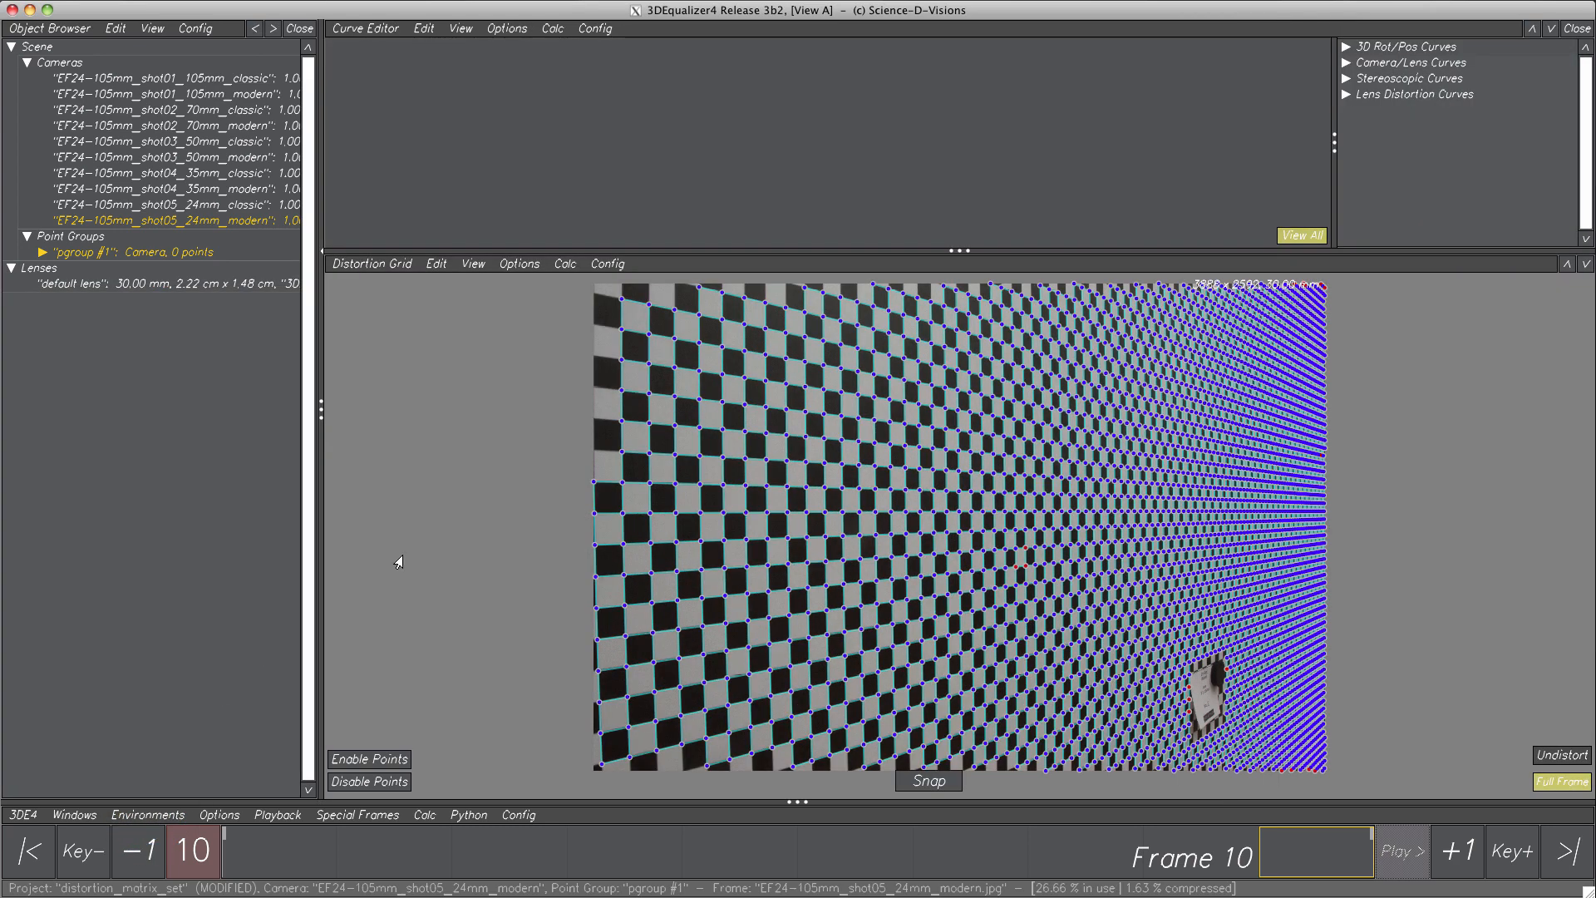
click(961, 253)
drag(964, 266, 960, 397)
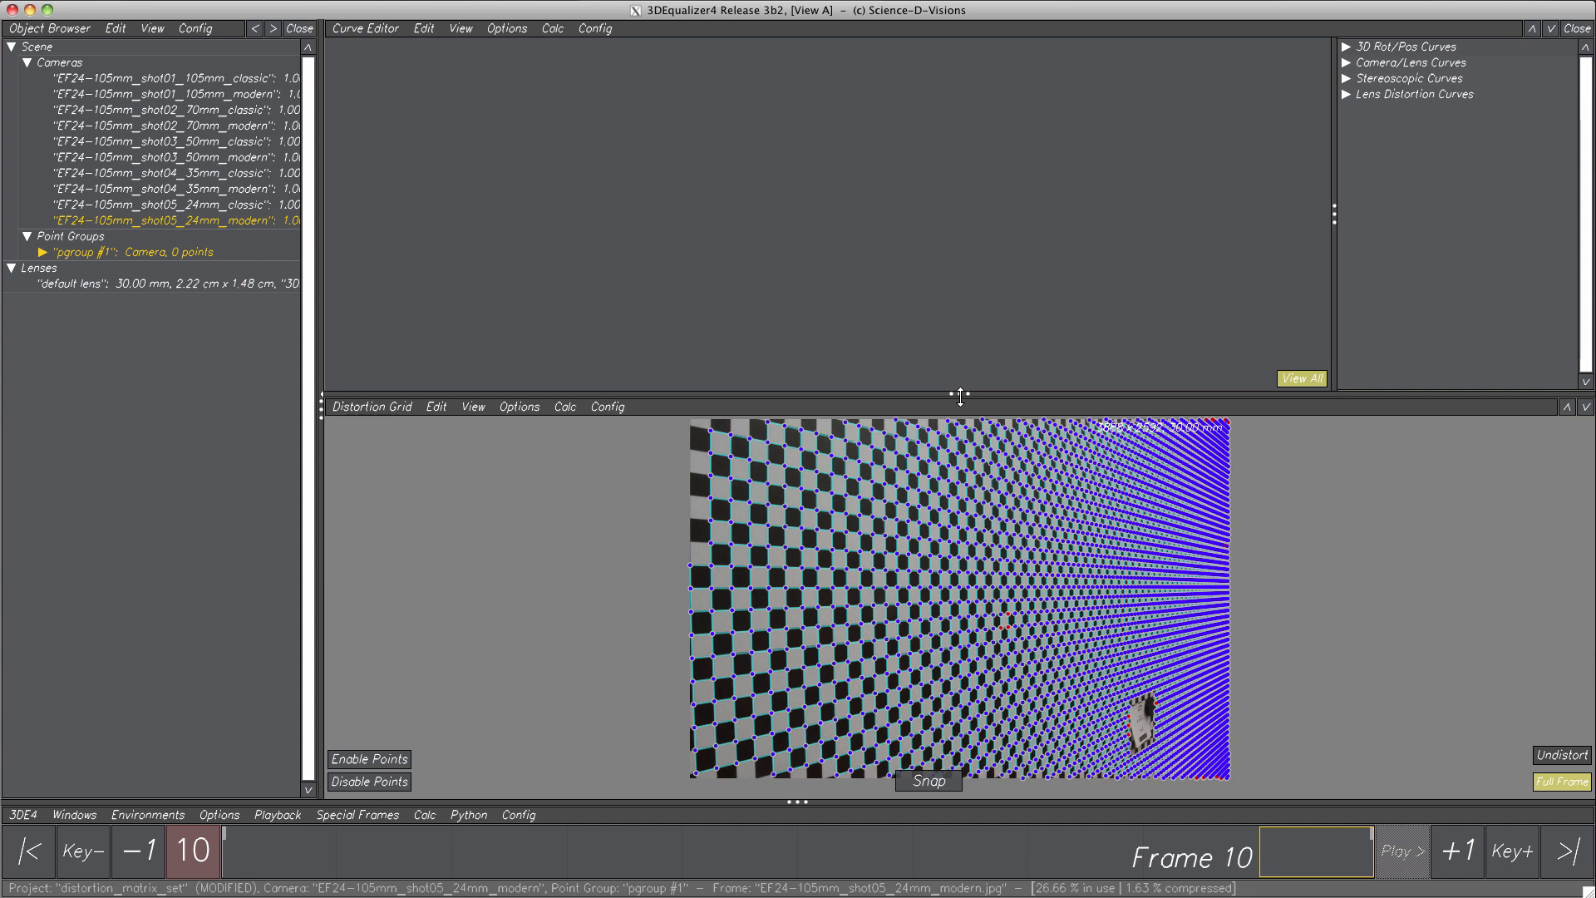
click(1342, 96)
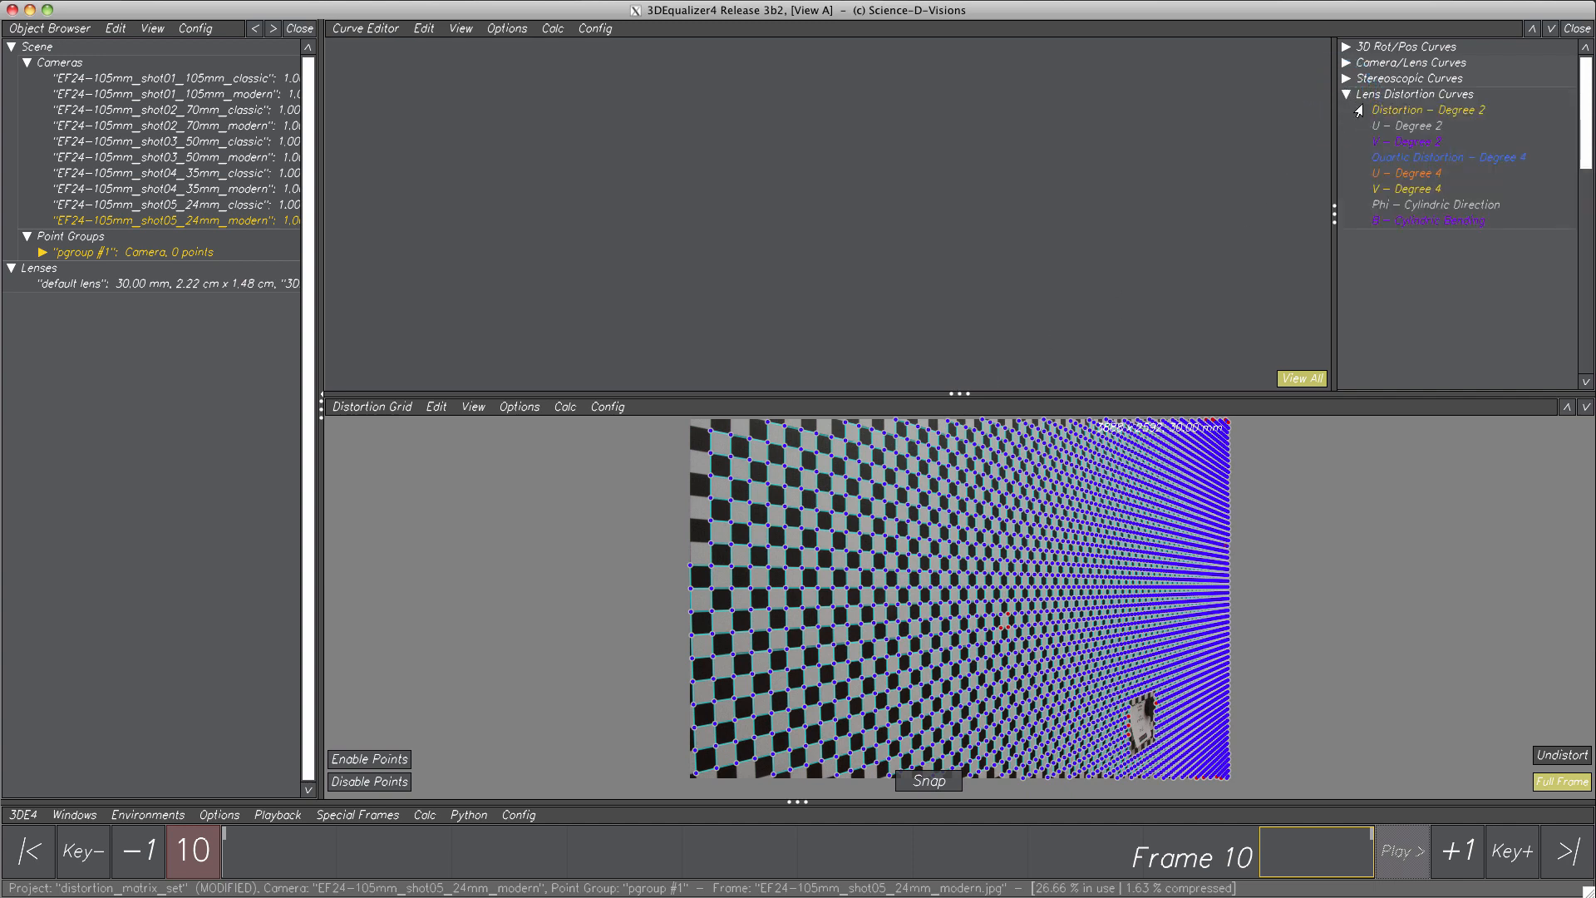
drag(1393, 110, 1402, 189)
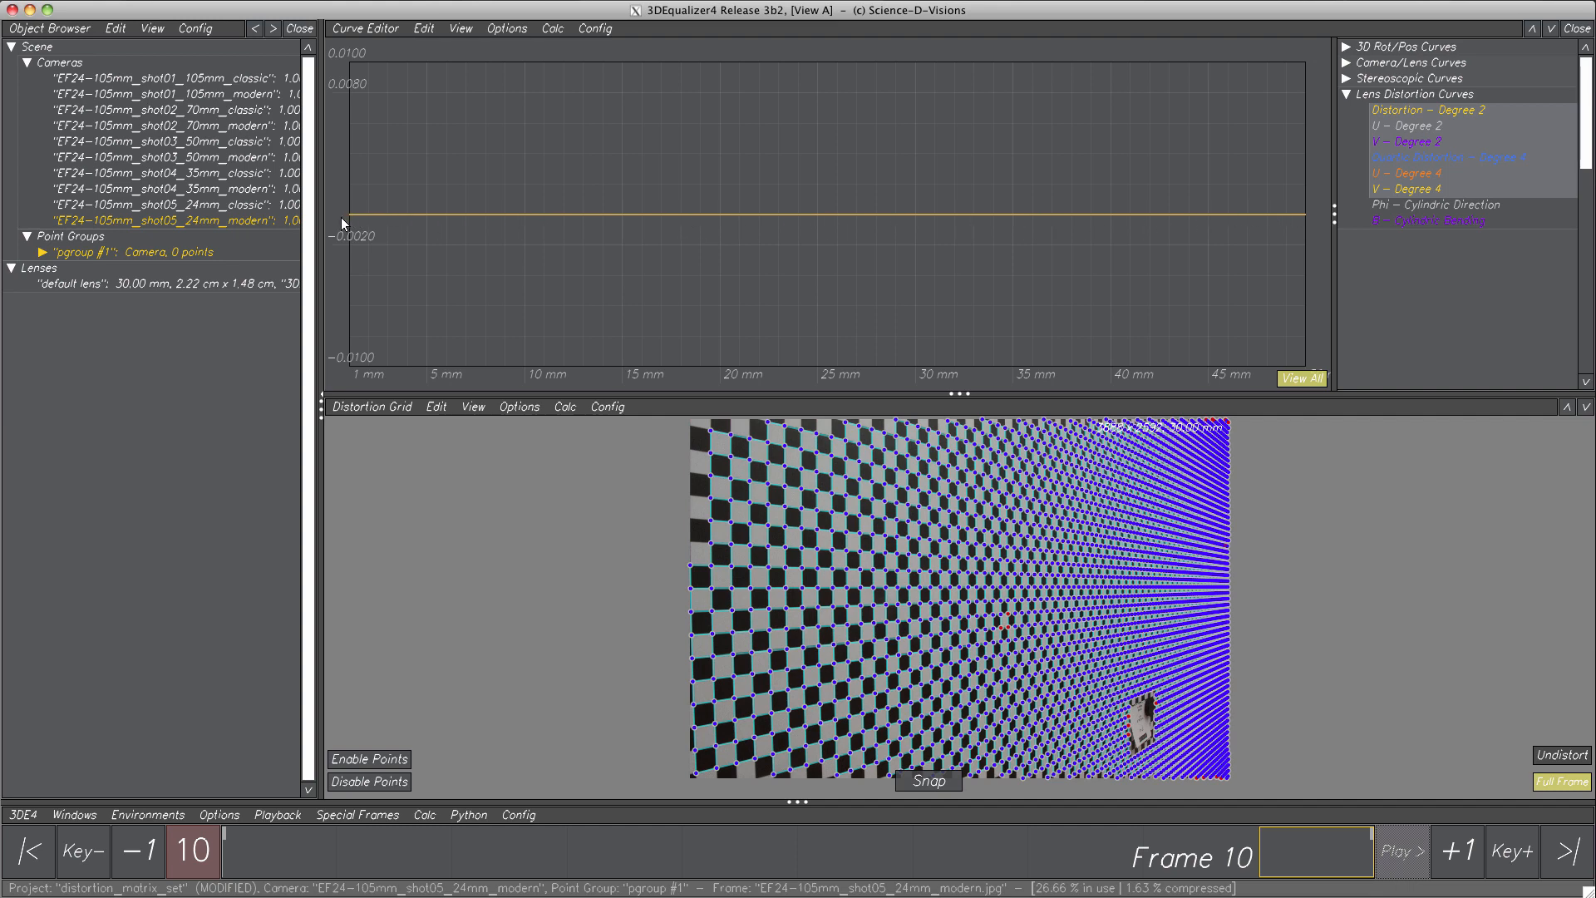
- On frame 2, calculate the focal length plus the six Degree 2 and Degree 4 distortion parameters from the shot01_105mm_modern frame
click(416, 847)
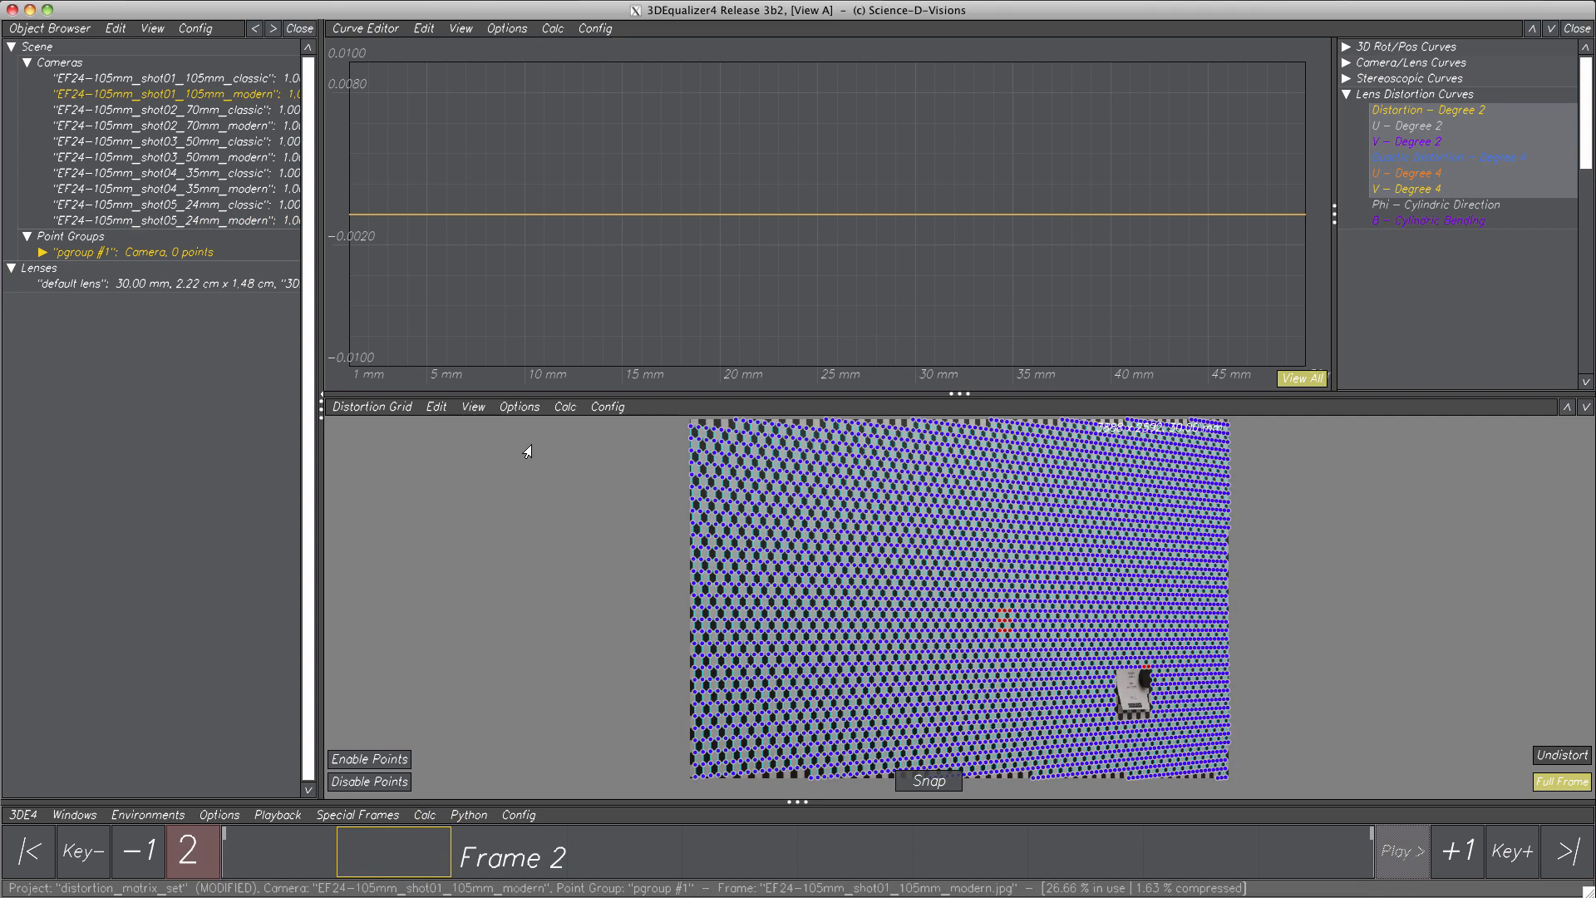
click(565, 408)
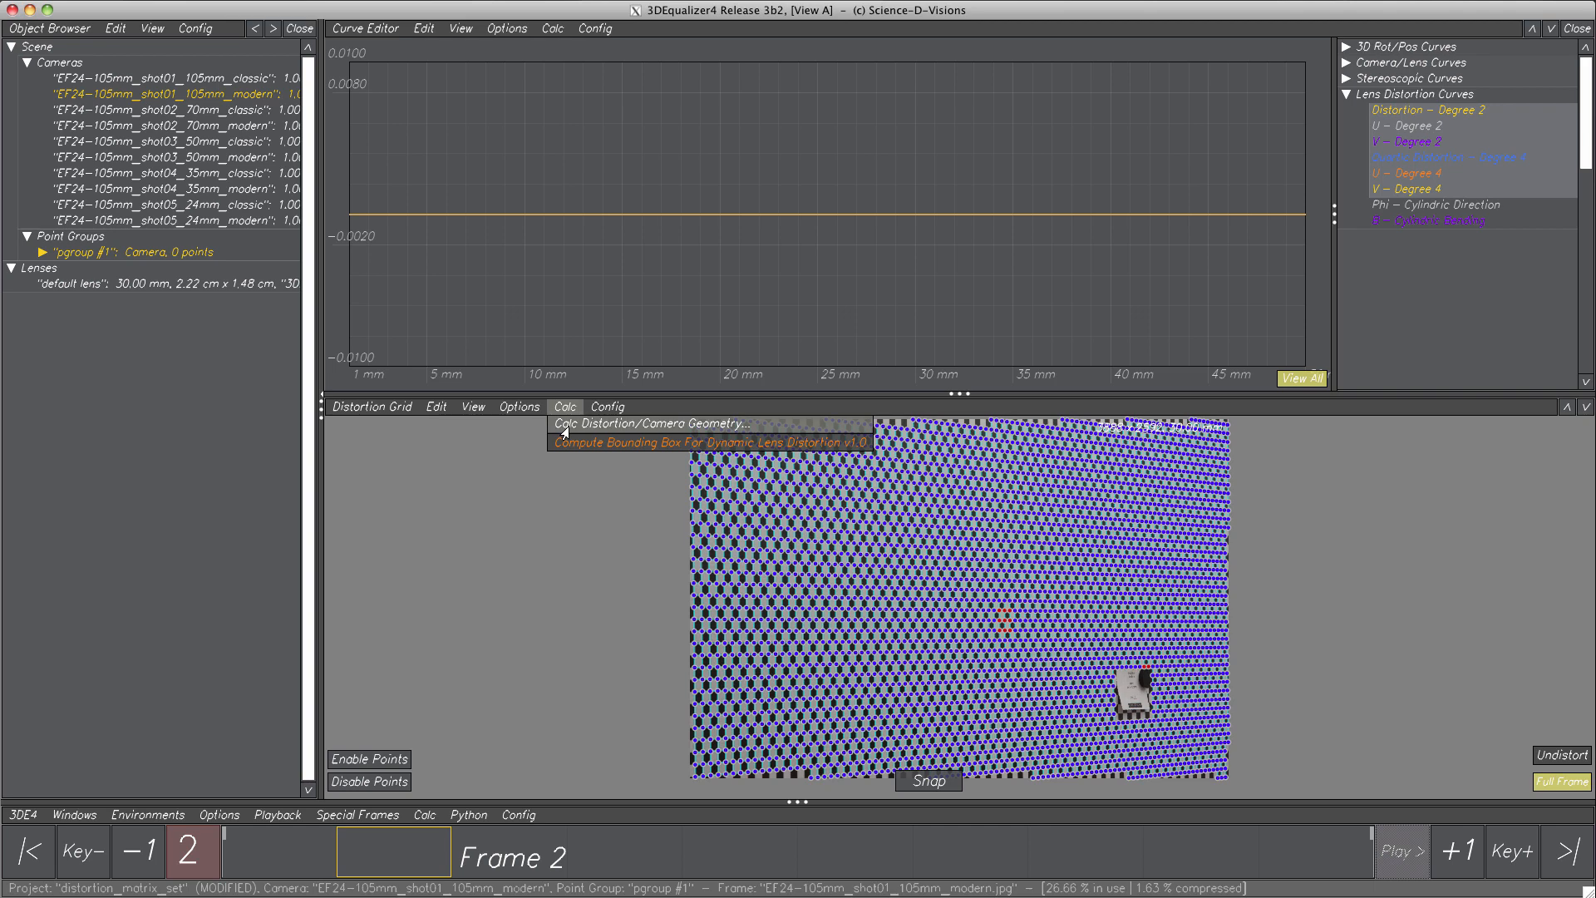
click(564, 425)
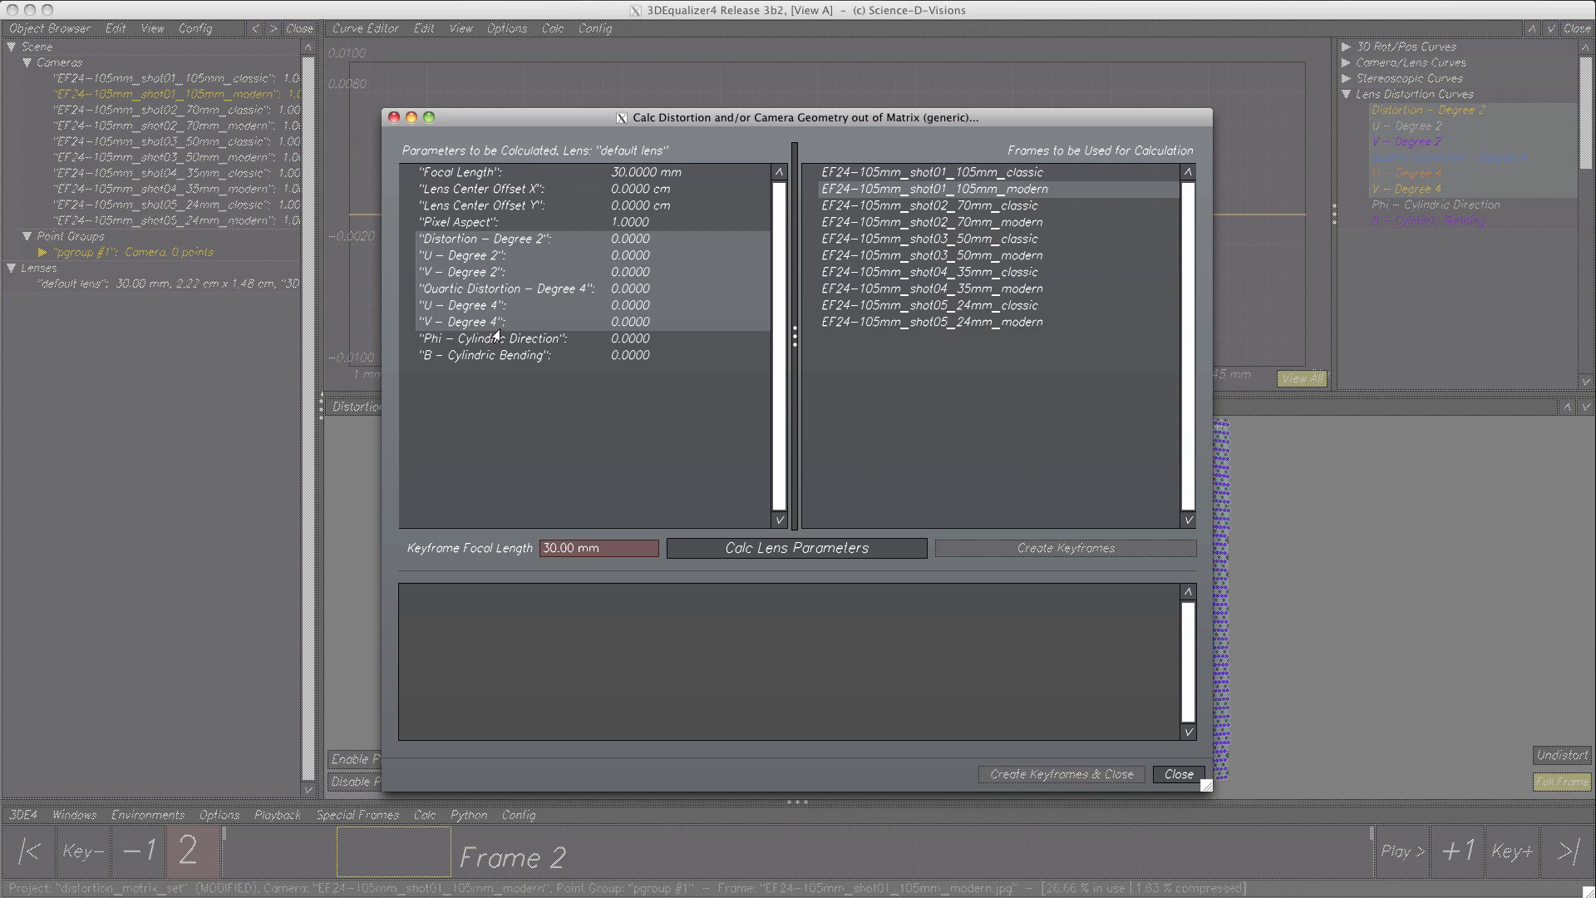
ctrl+click(478, 175)
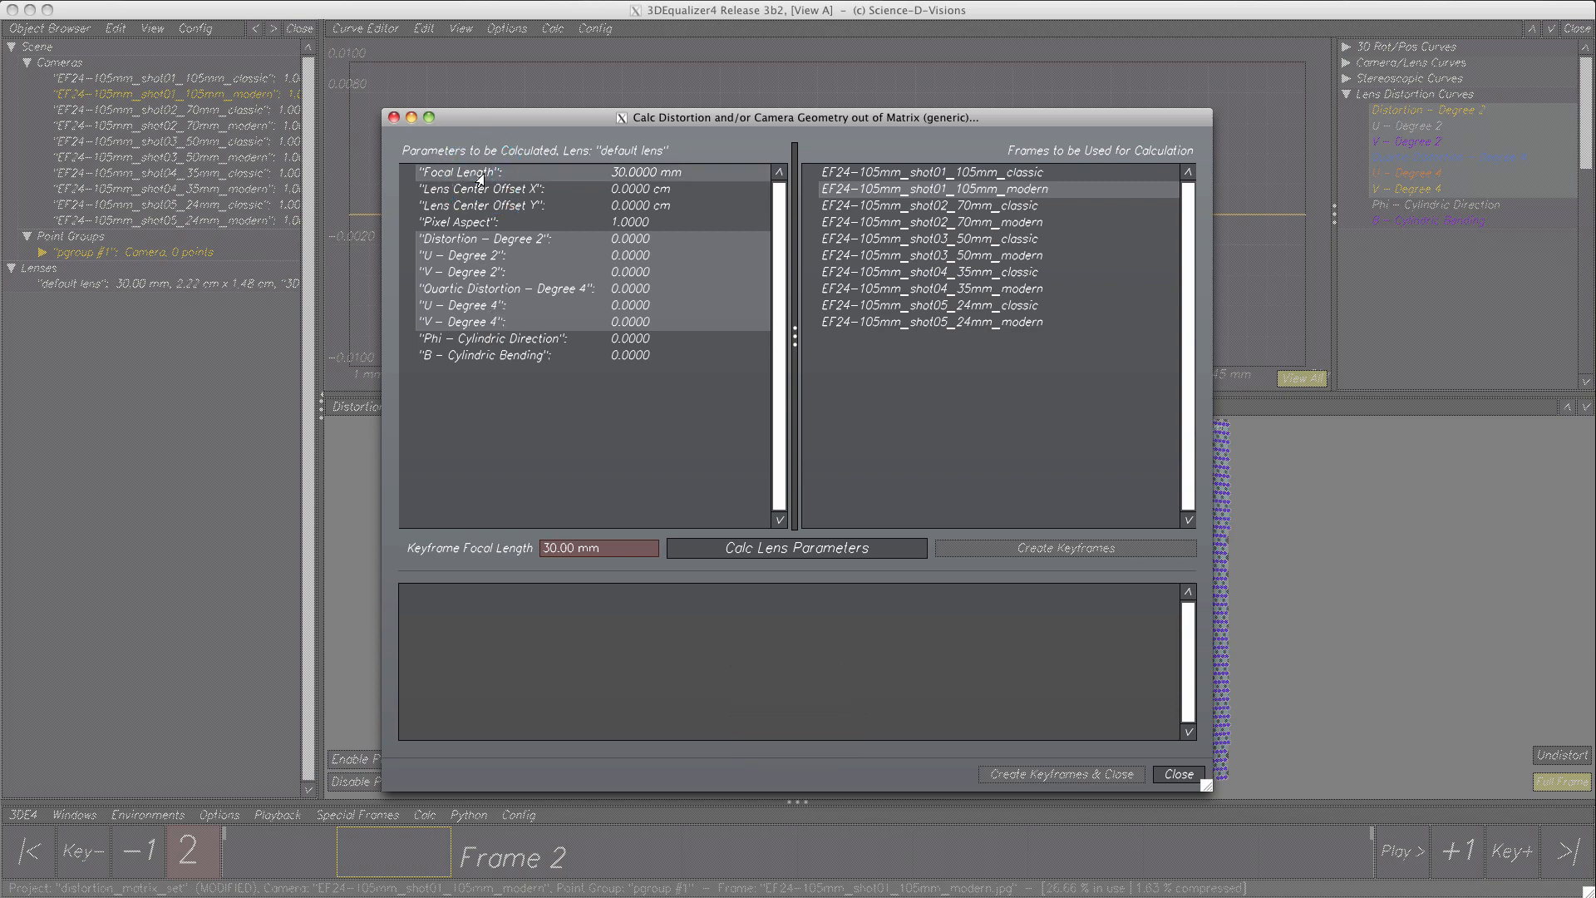
click(834, 553)
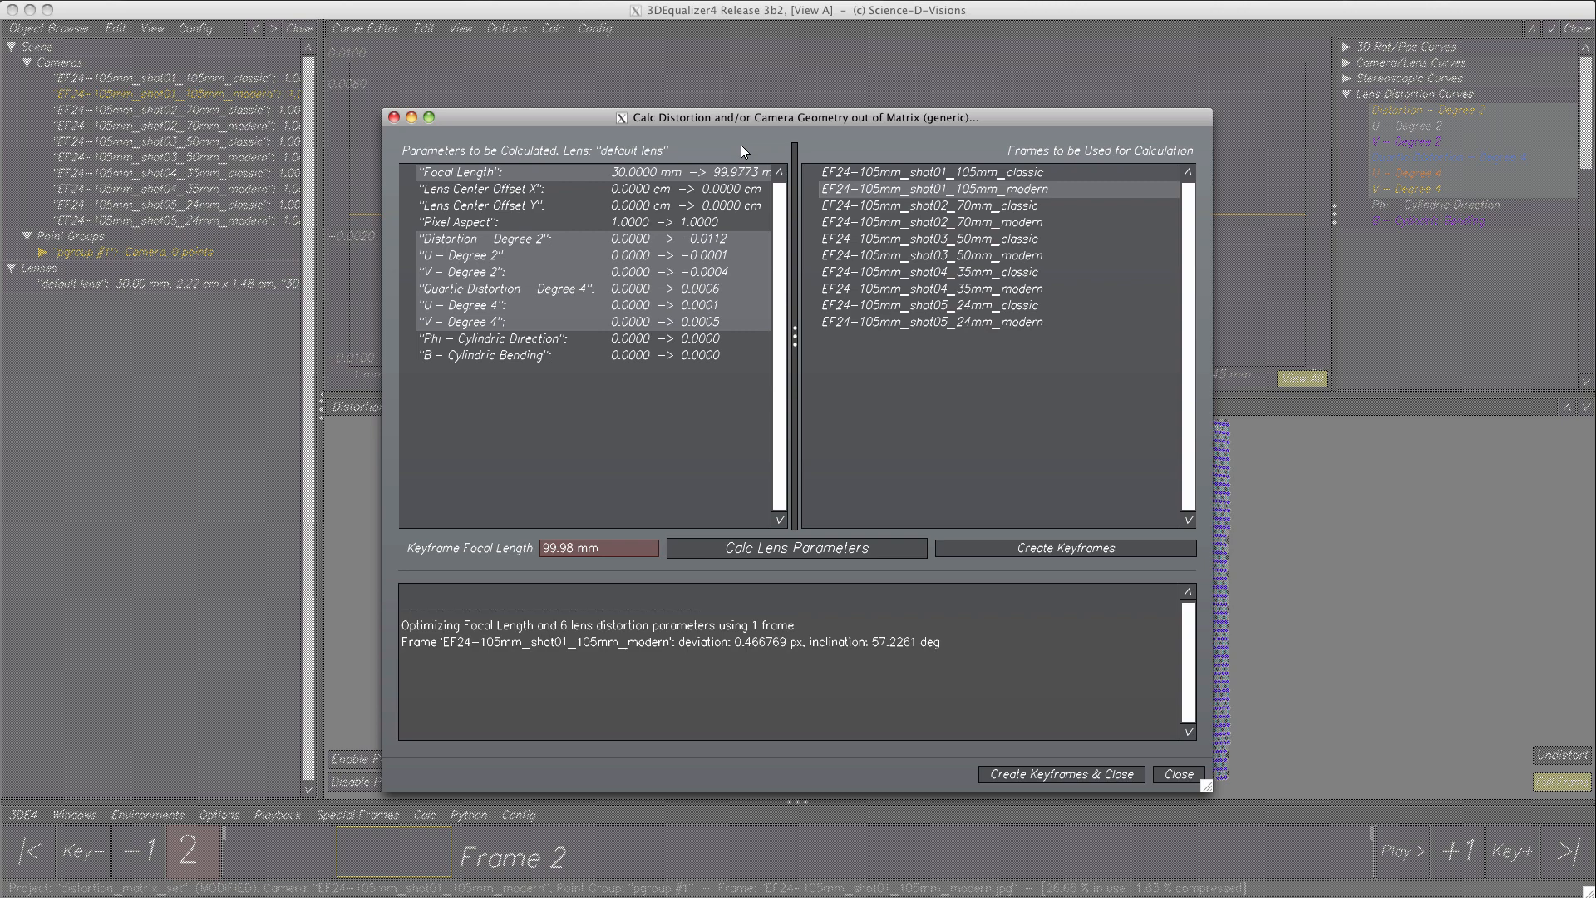
- Add Pixel Aspect to the calculated parameters and try the calculation with shot01_105mm_modern alone, then with shot01_105mm_classic included
click(697, 221)
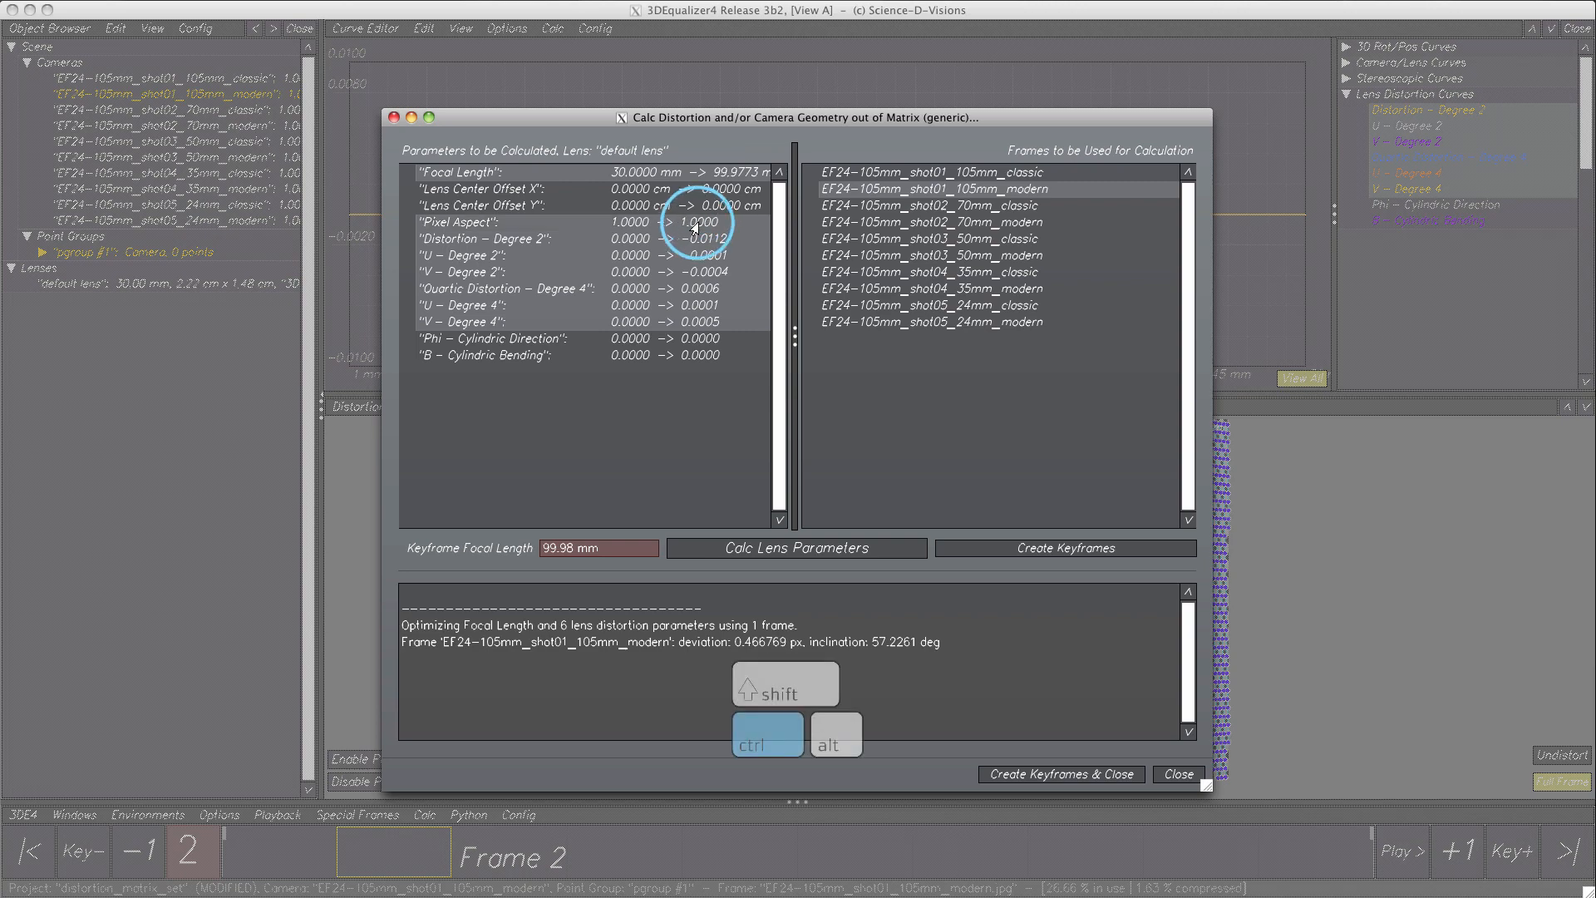
click(888, 548)
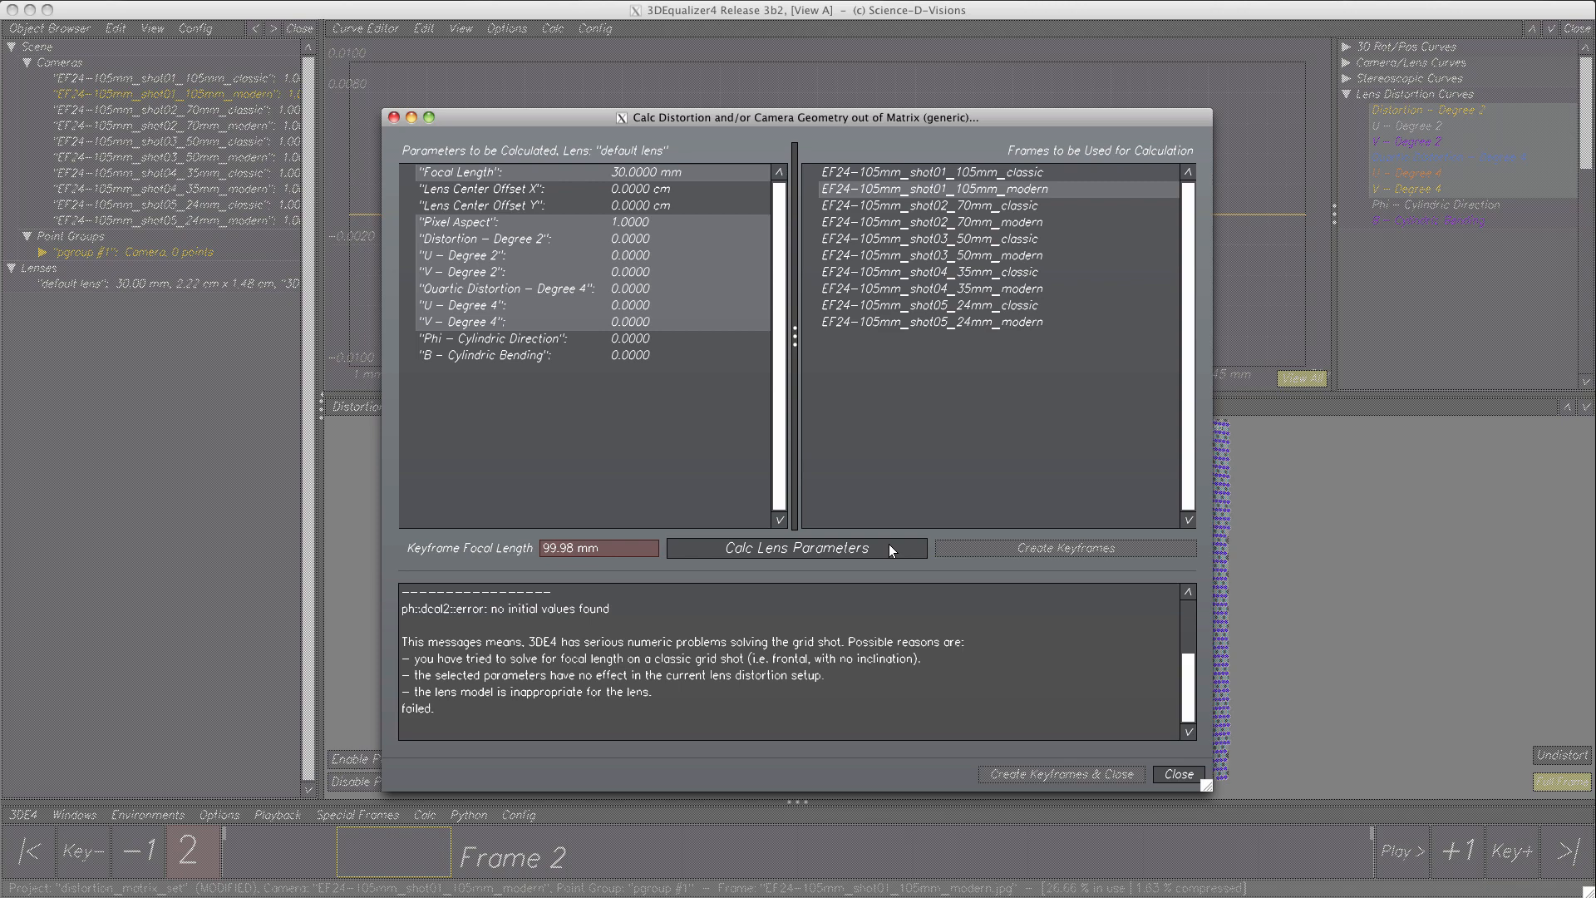
ctrl+click(914, 179)
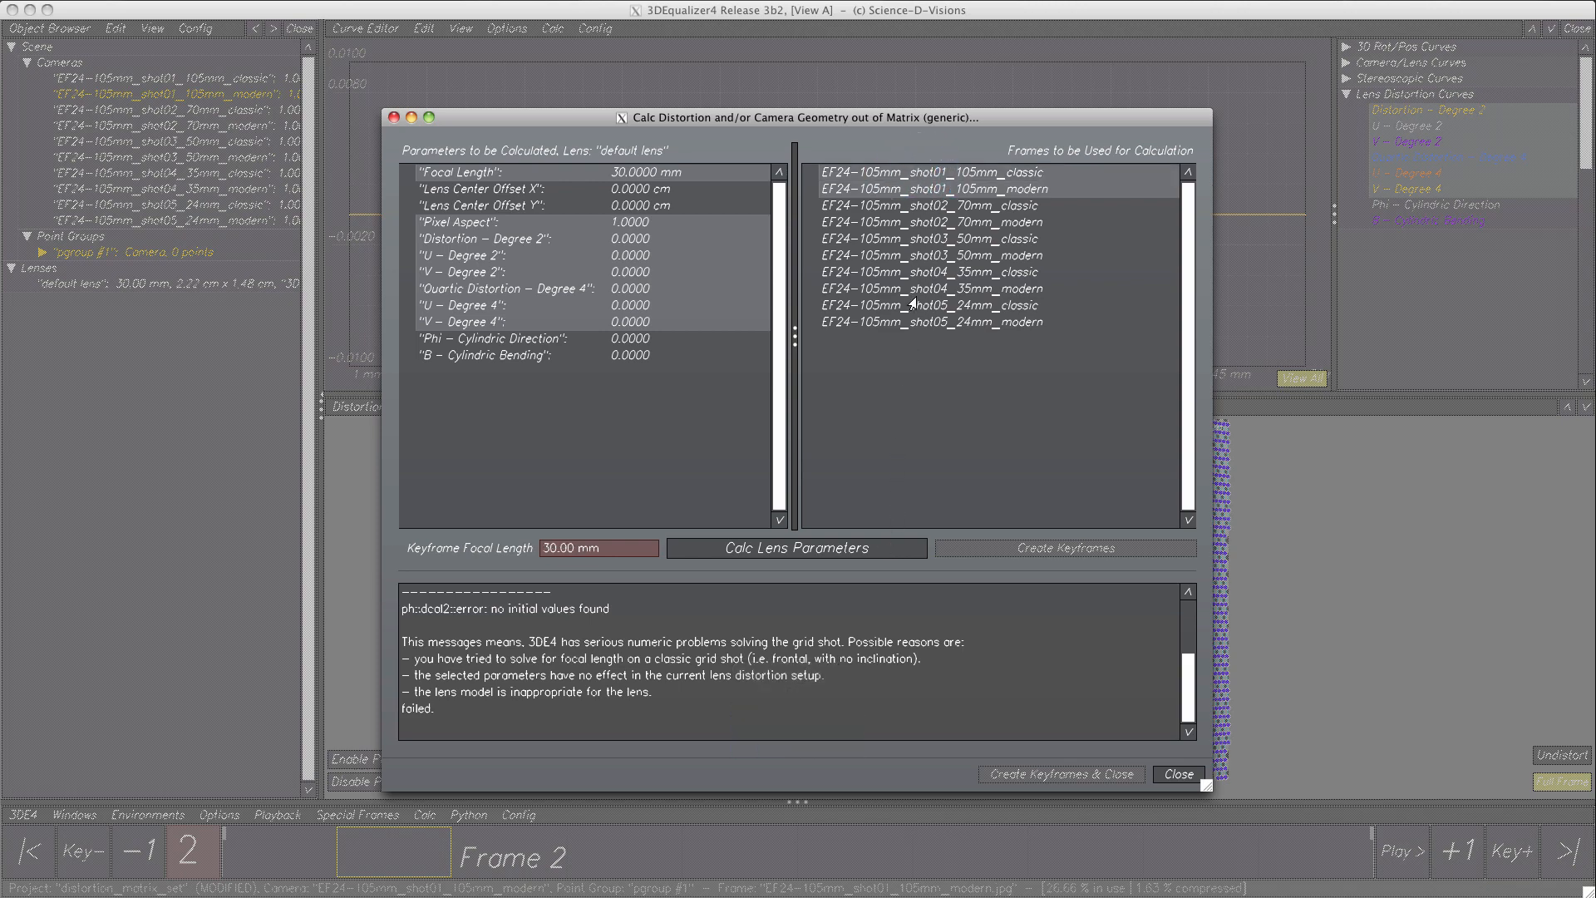
click(901, 552)
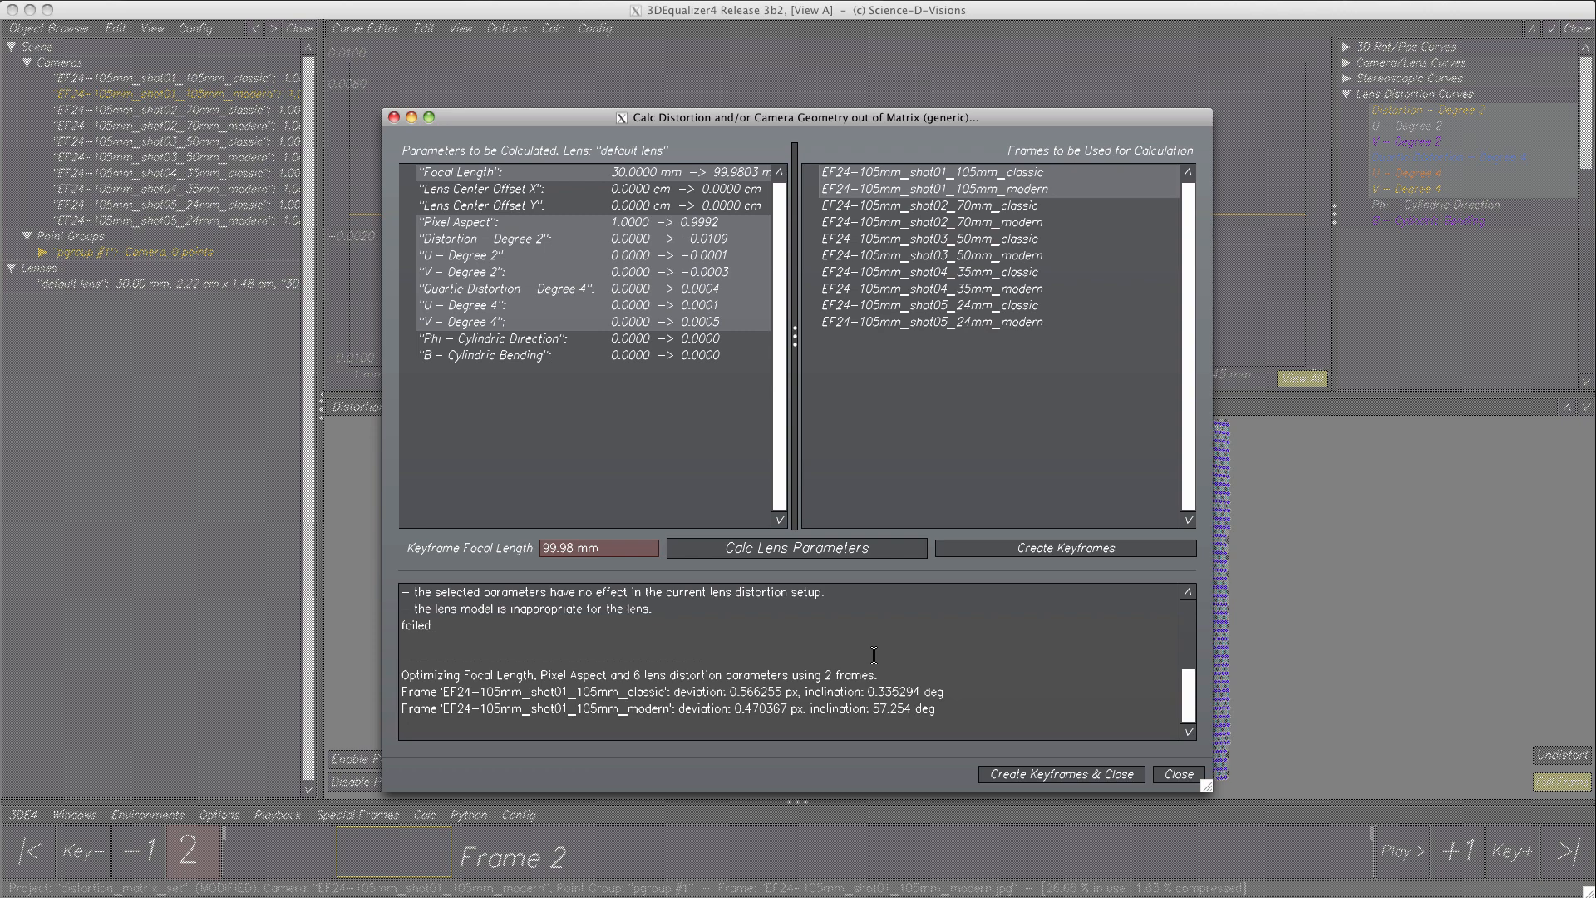
- Exclude Pixel Aspect, recalculate the lens parameters from both 105mm frames, and create the keyframes while closing the calculation
ctrl+click(639, 226)
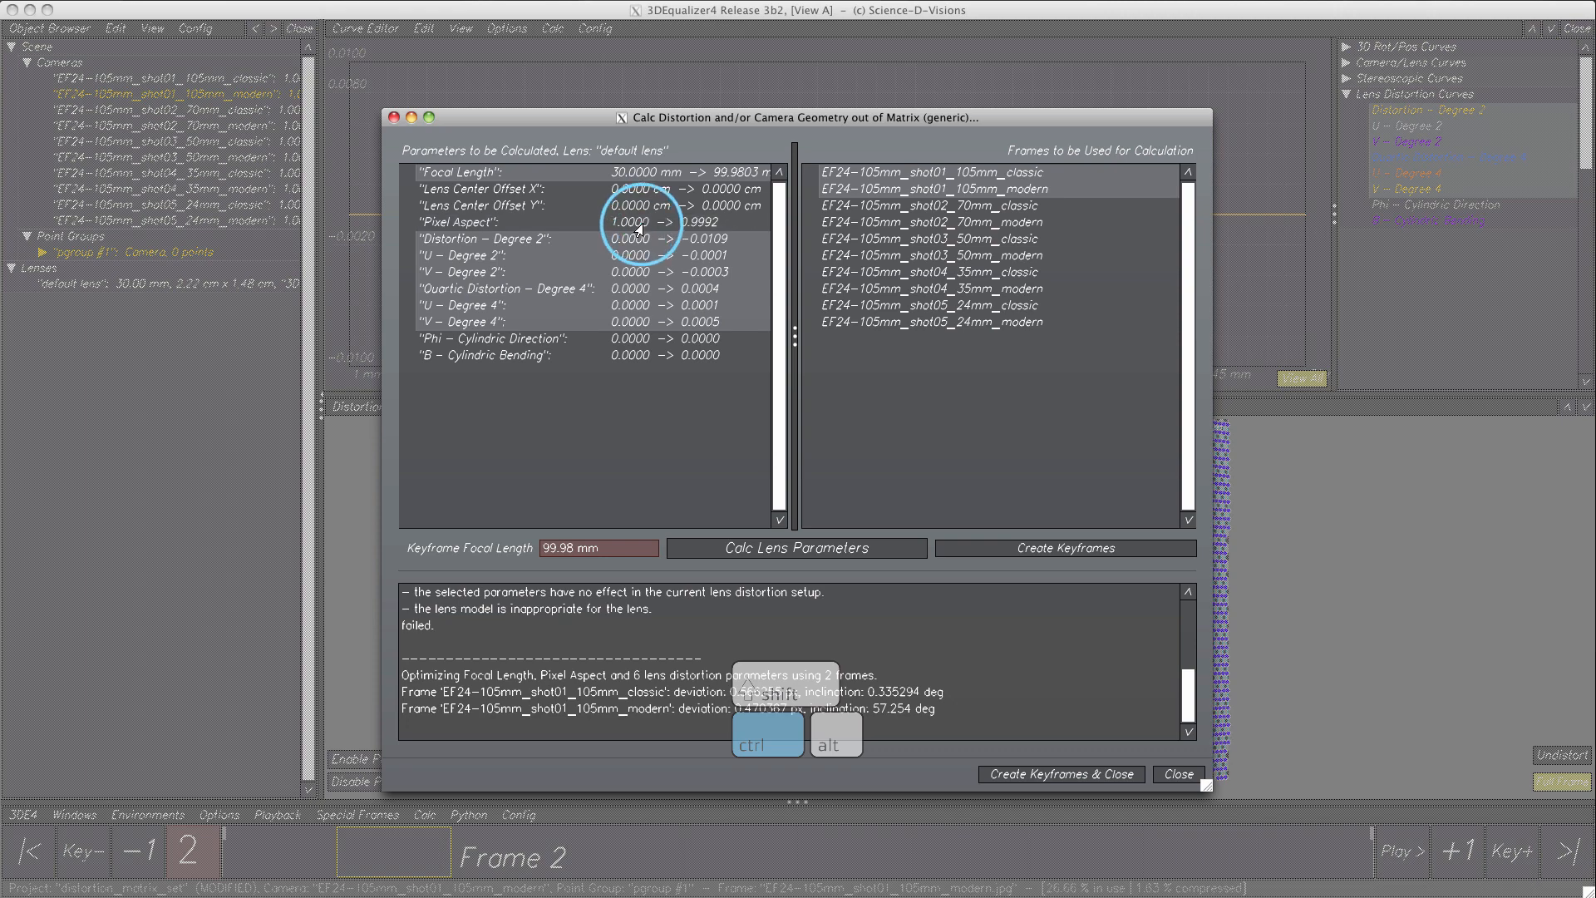
click(859, 556)
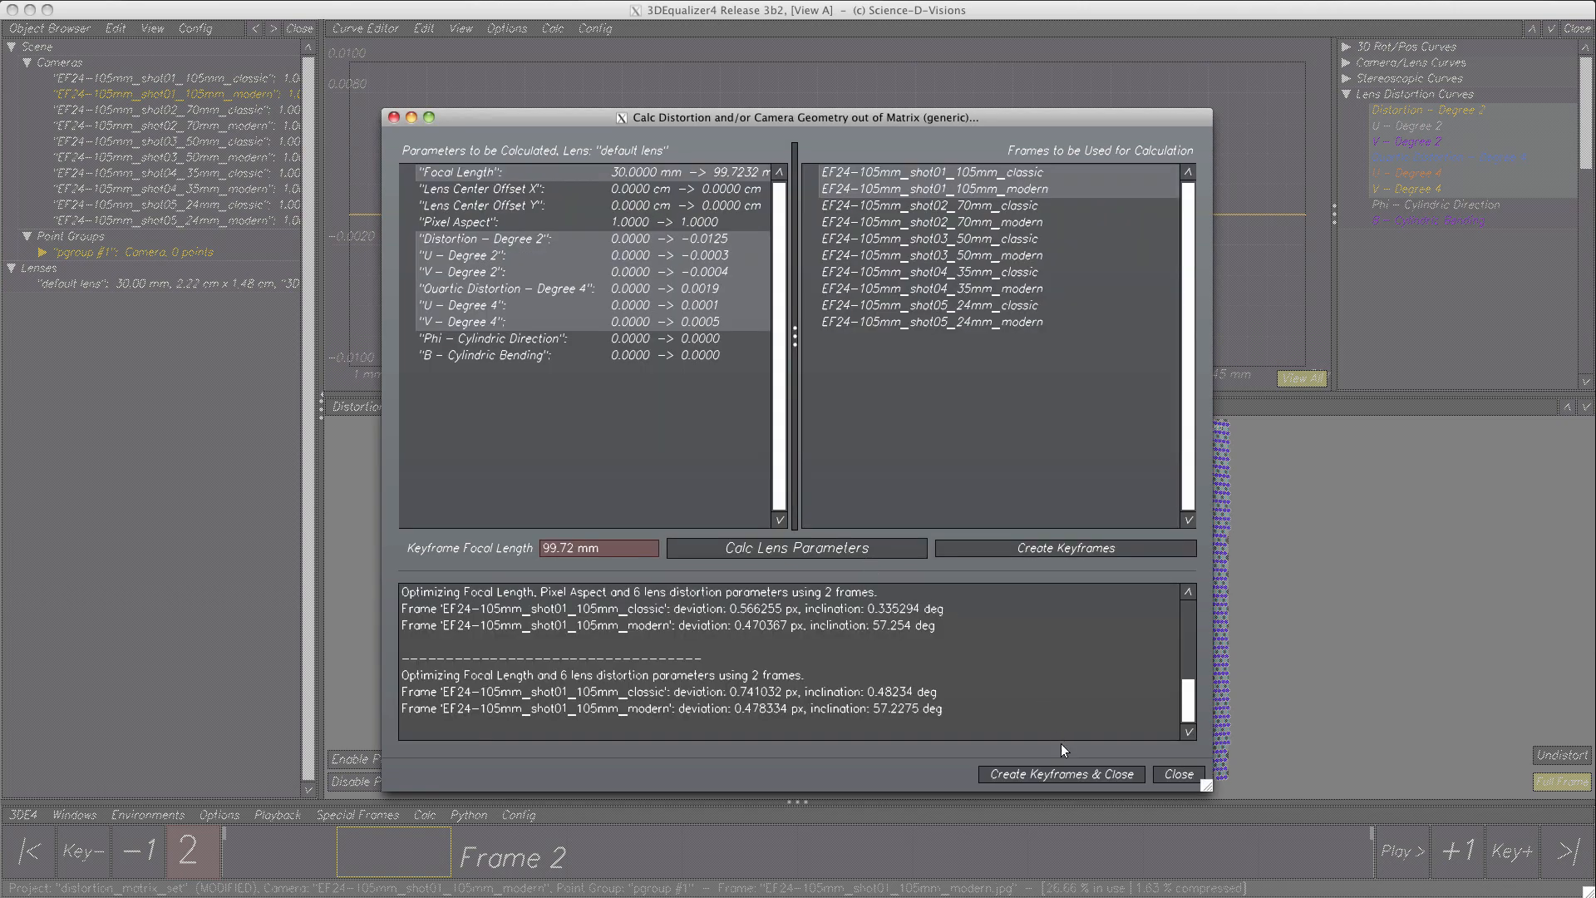
click(1068, 774)
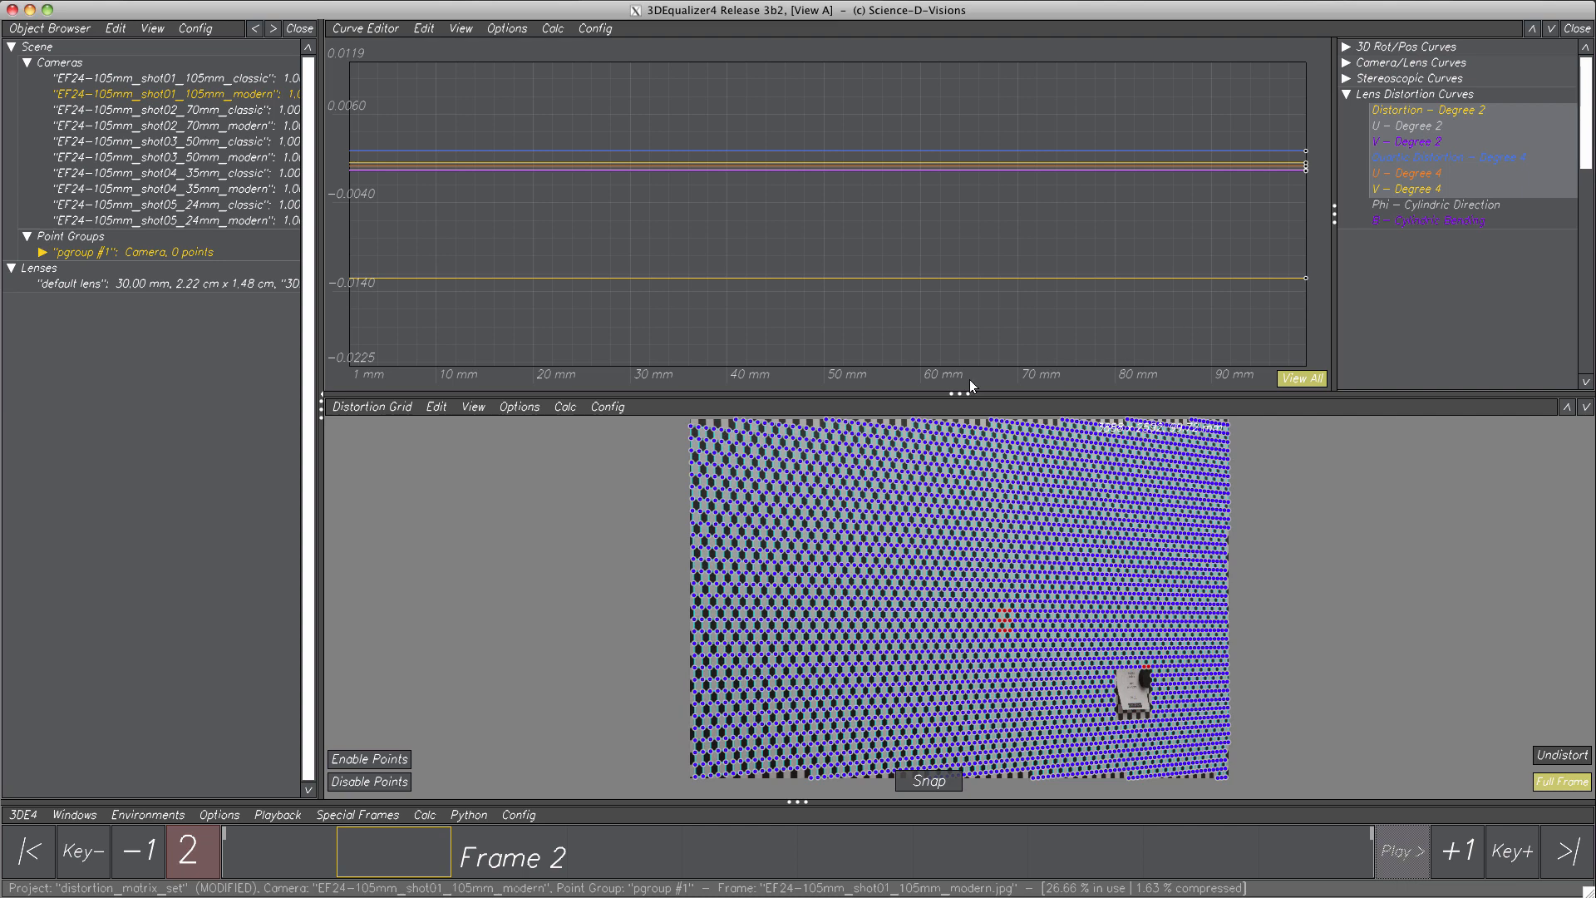
- Calculate the focal length and the six distortion parameters from the shot02_70mm_classic and shot02_70mm_modern frames
click(562, 407)
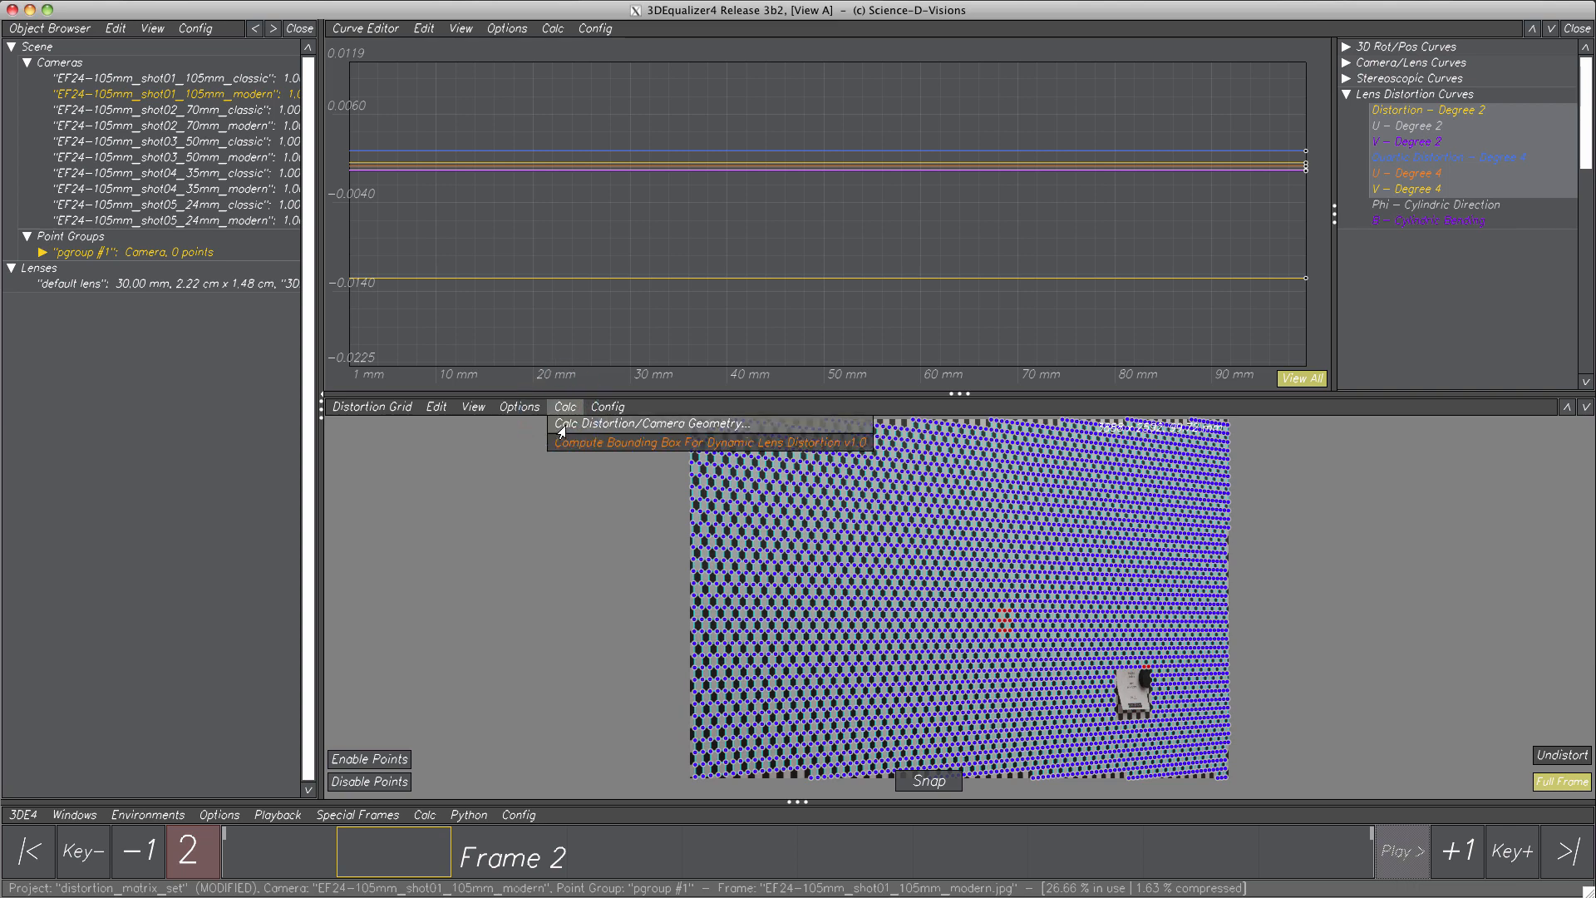
click(562, 424)
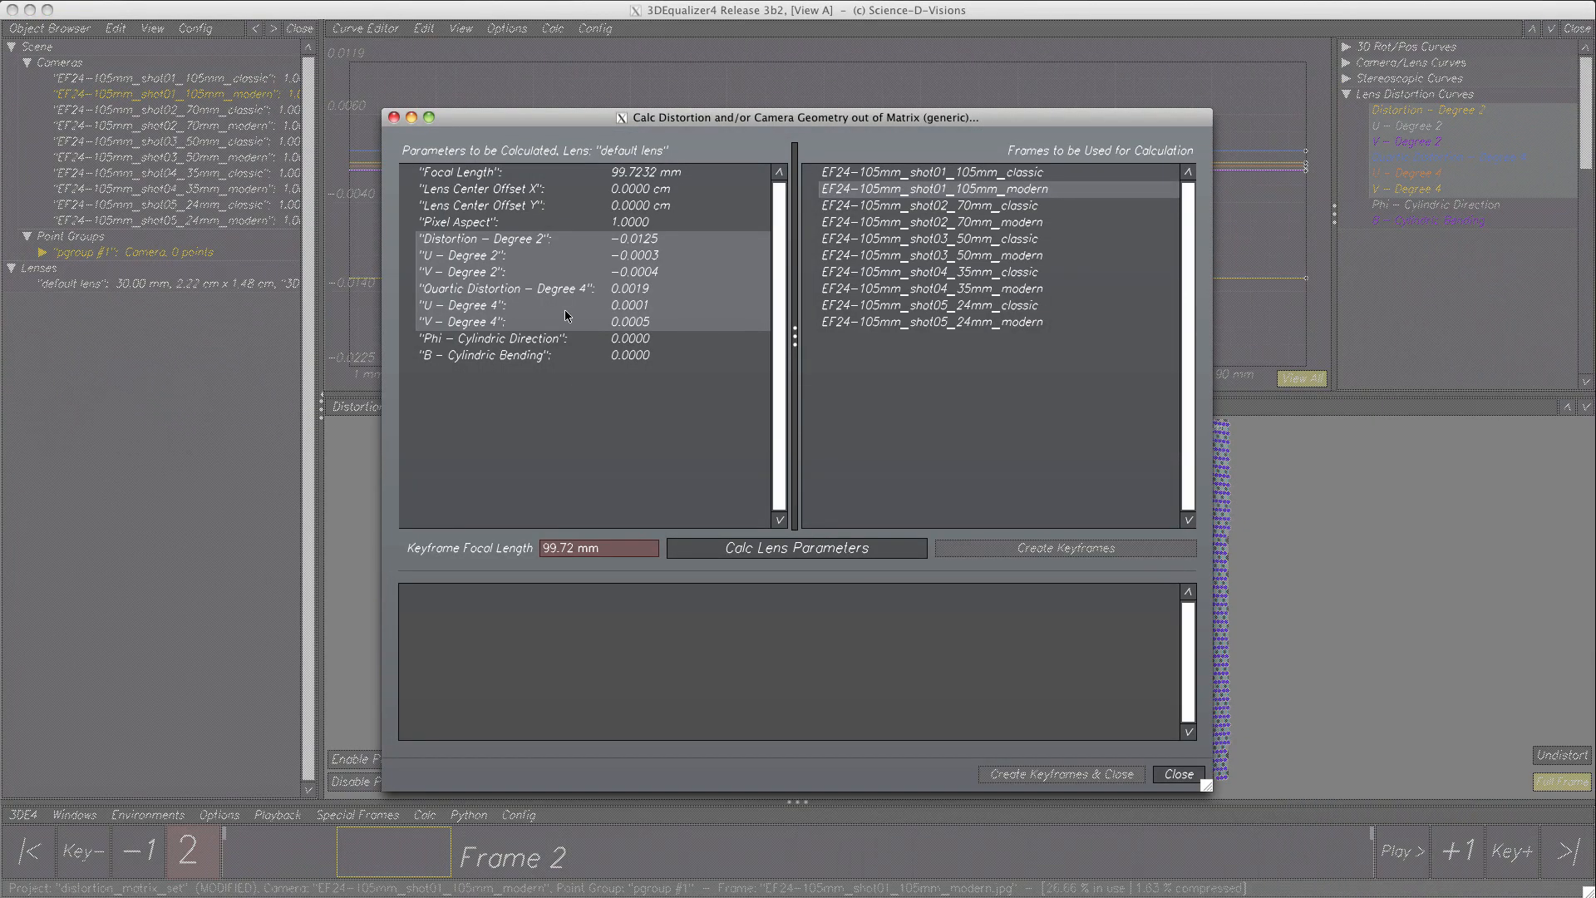
click(563, 178)
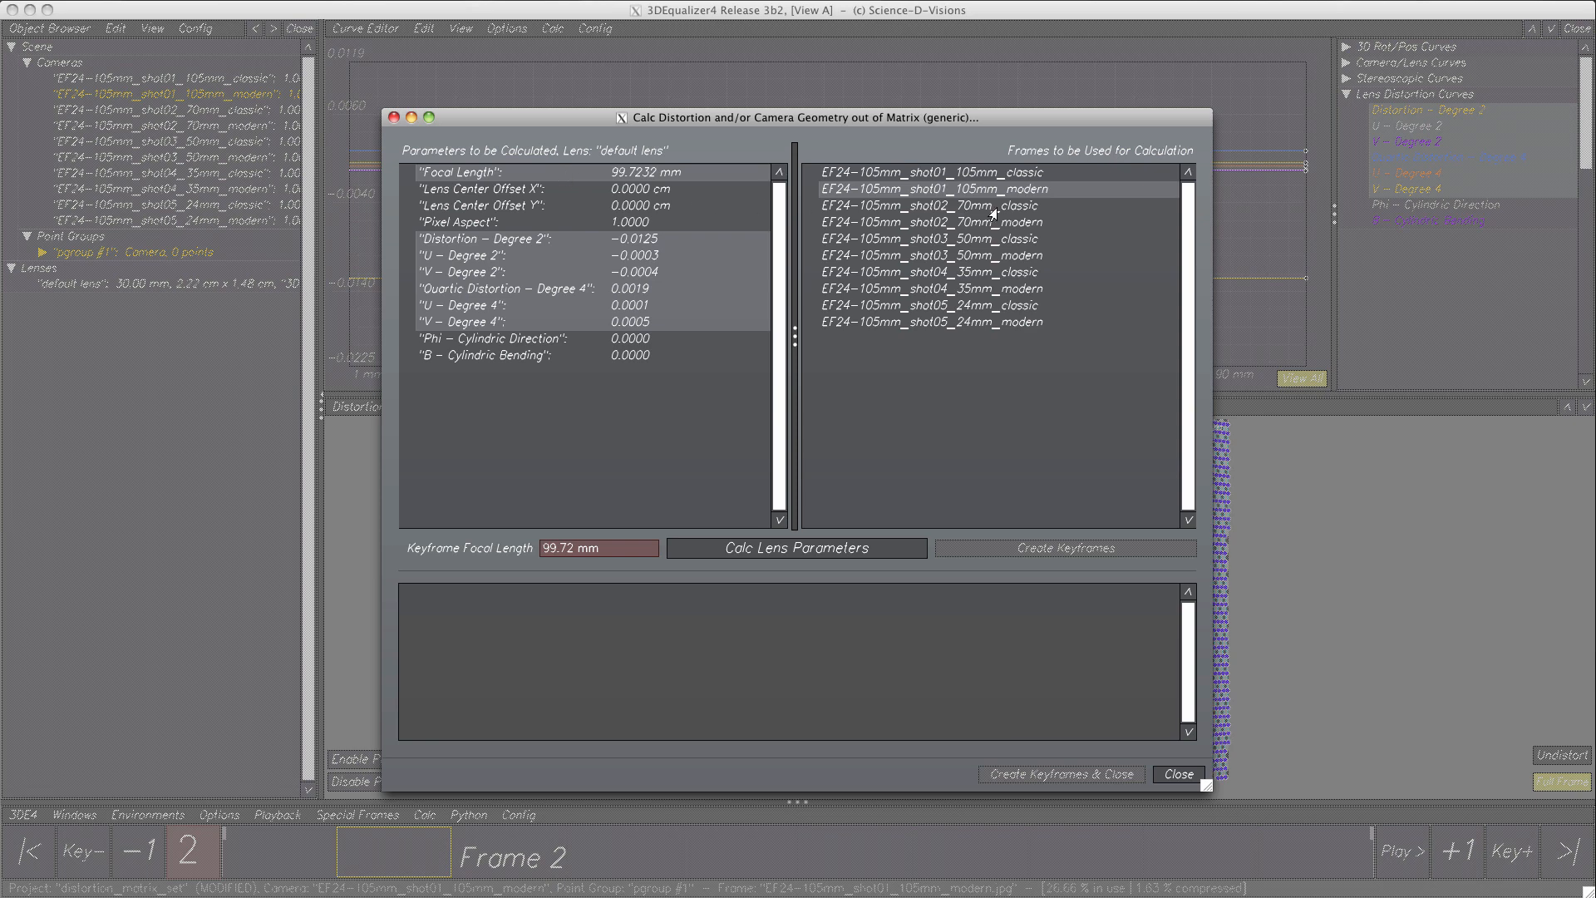
drag(991, 206, 994, 226)
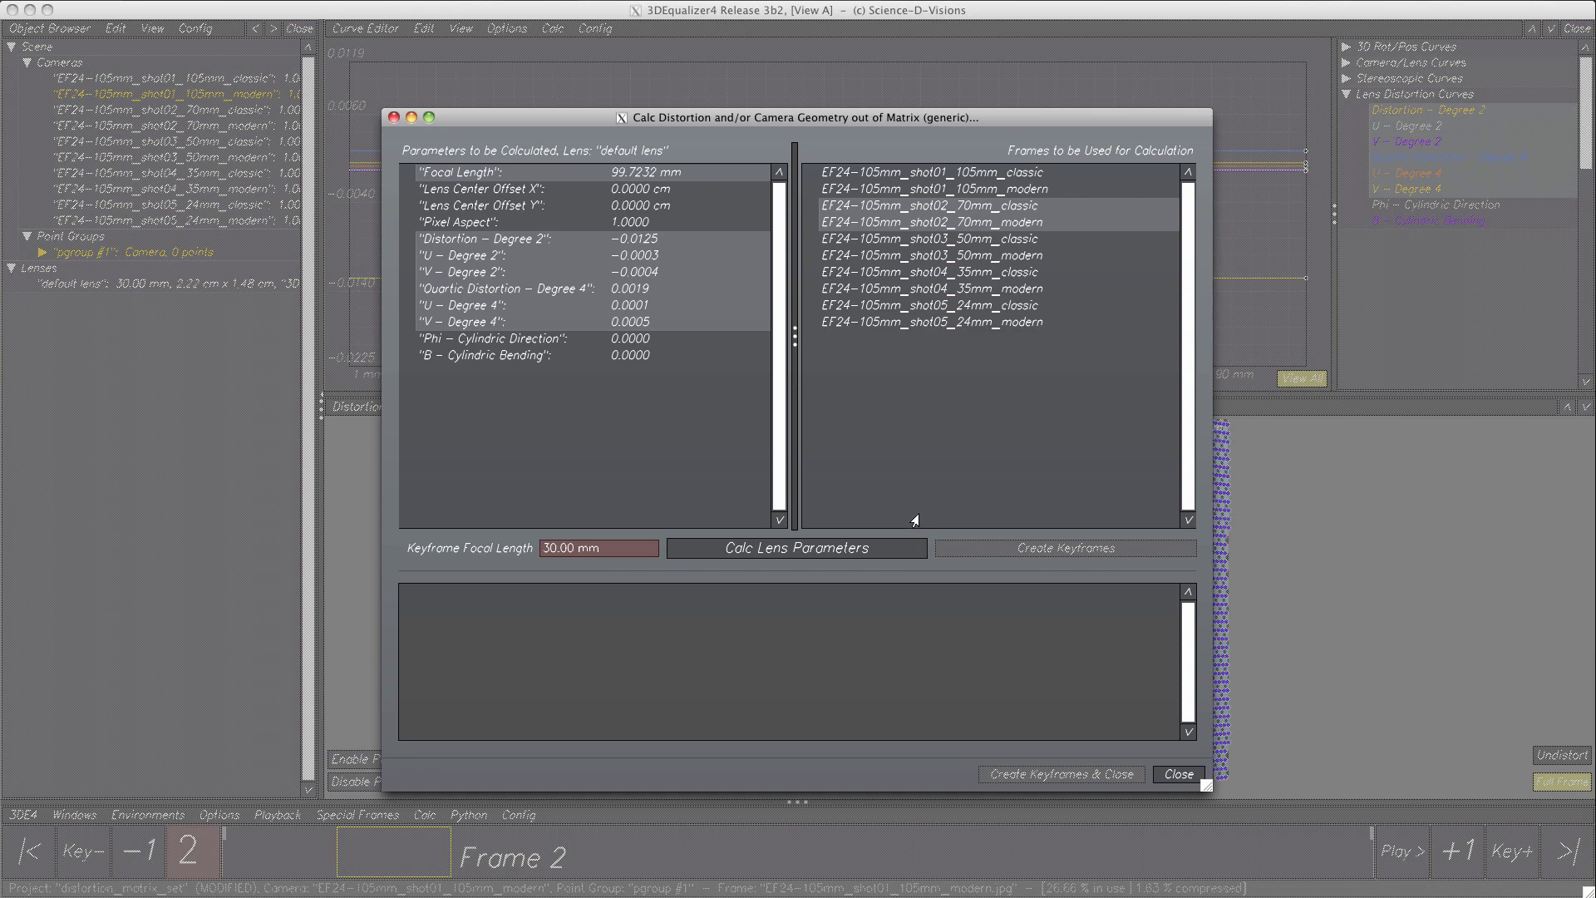
click(905, 557)
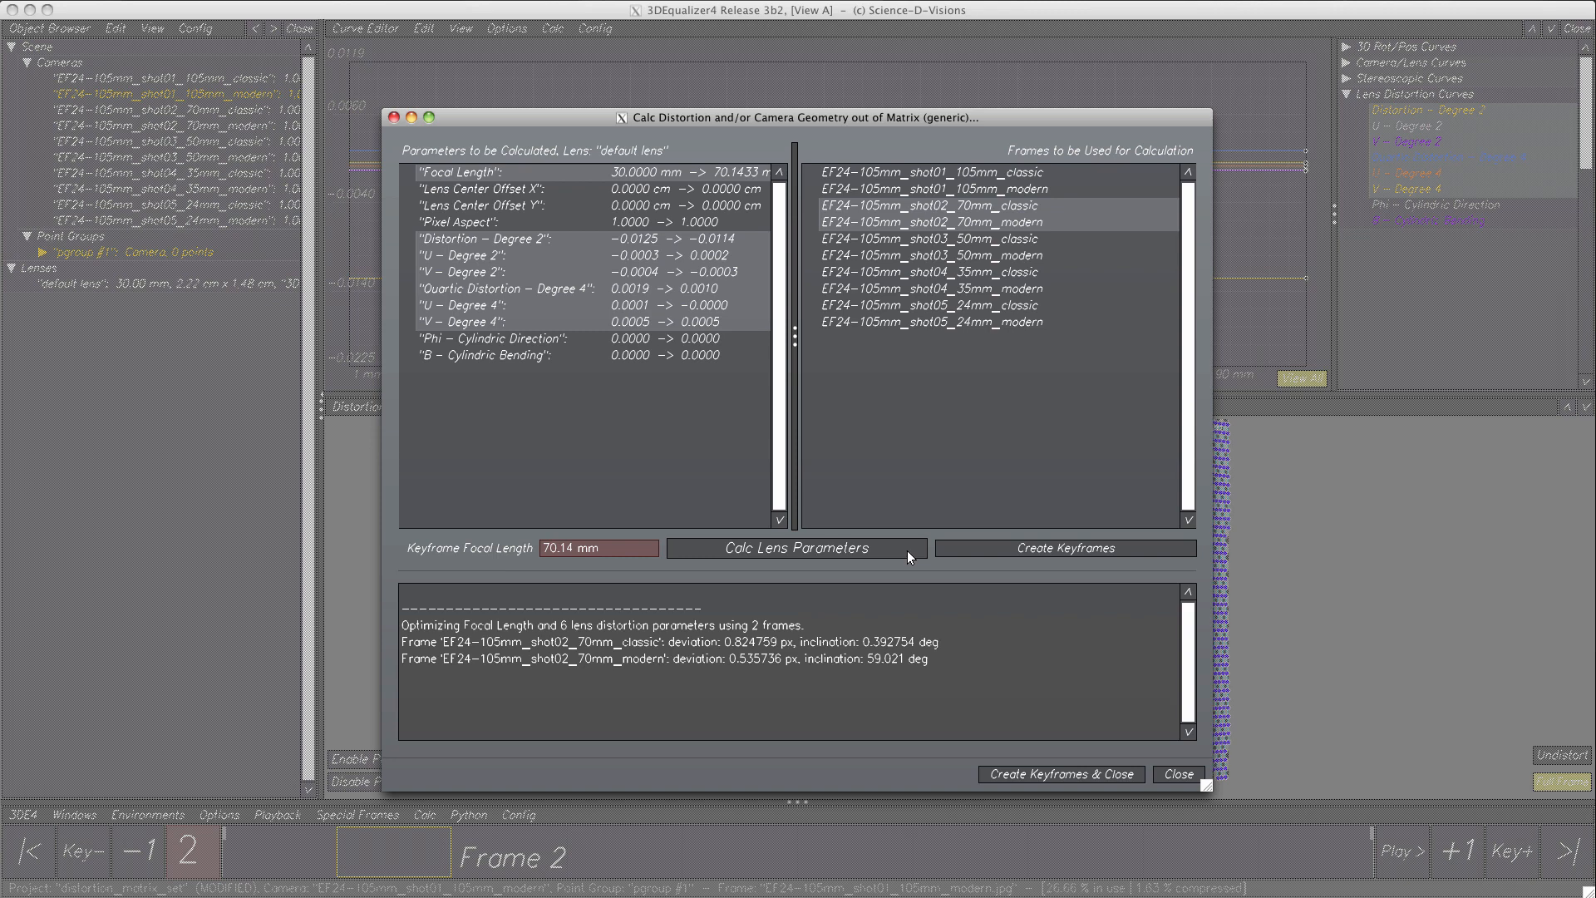
- Create keyframes from the 70mm calculation, and shrink and reposition the calculation window so the distortion curves stay visible
drag(903, 122, 541, 98)
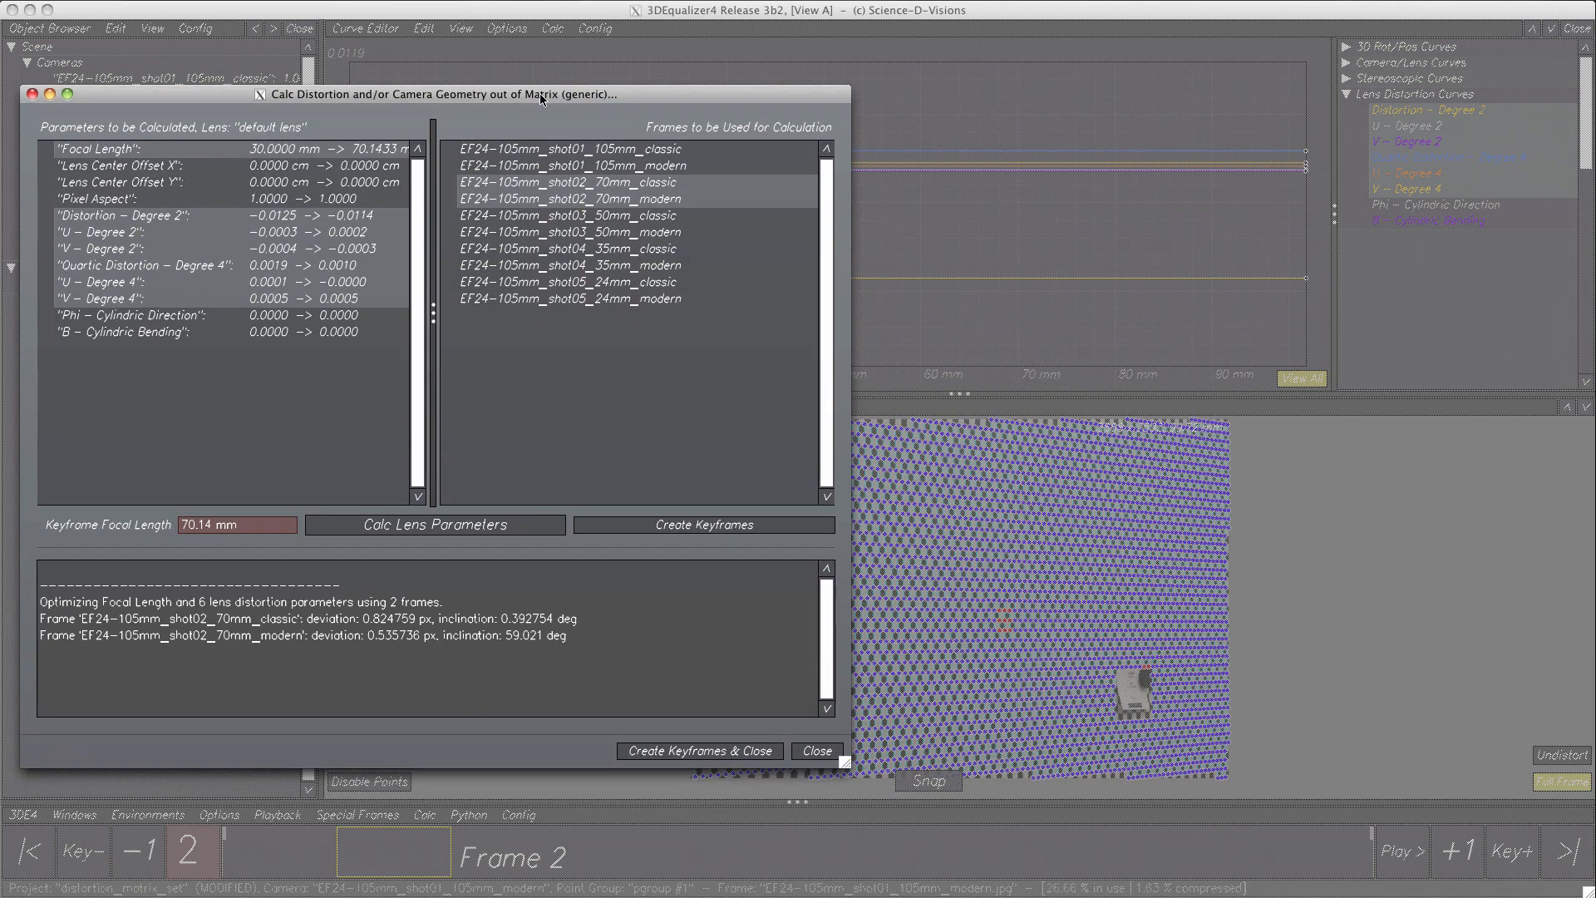
click(729, 531)
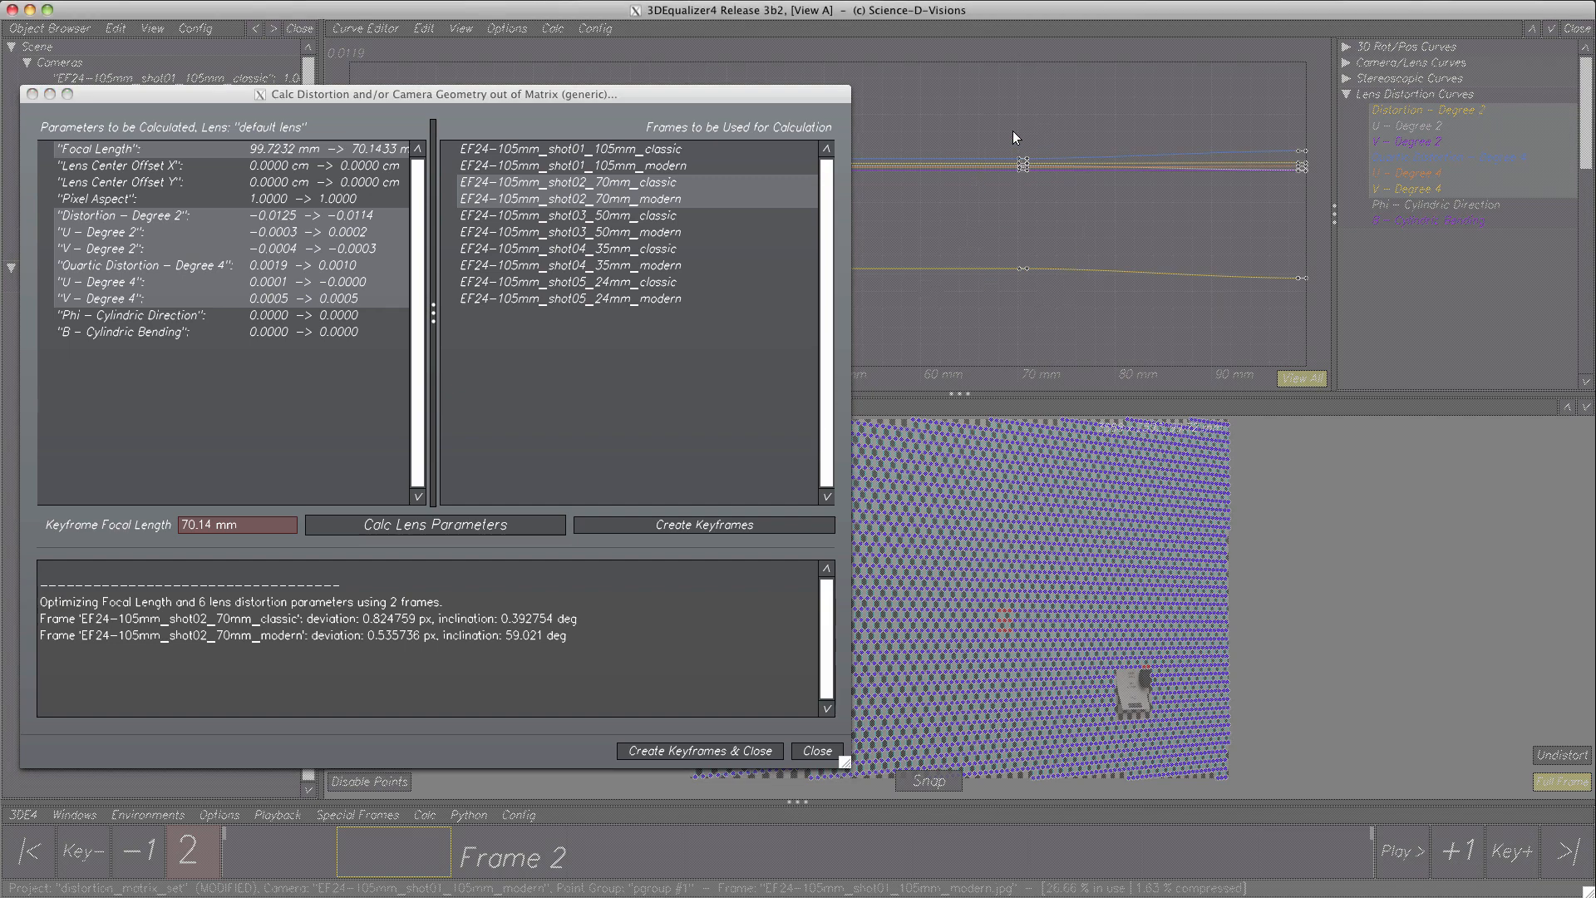
drag(842, 752, 842, 586)
drag(470, 101, 677, 317)
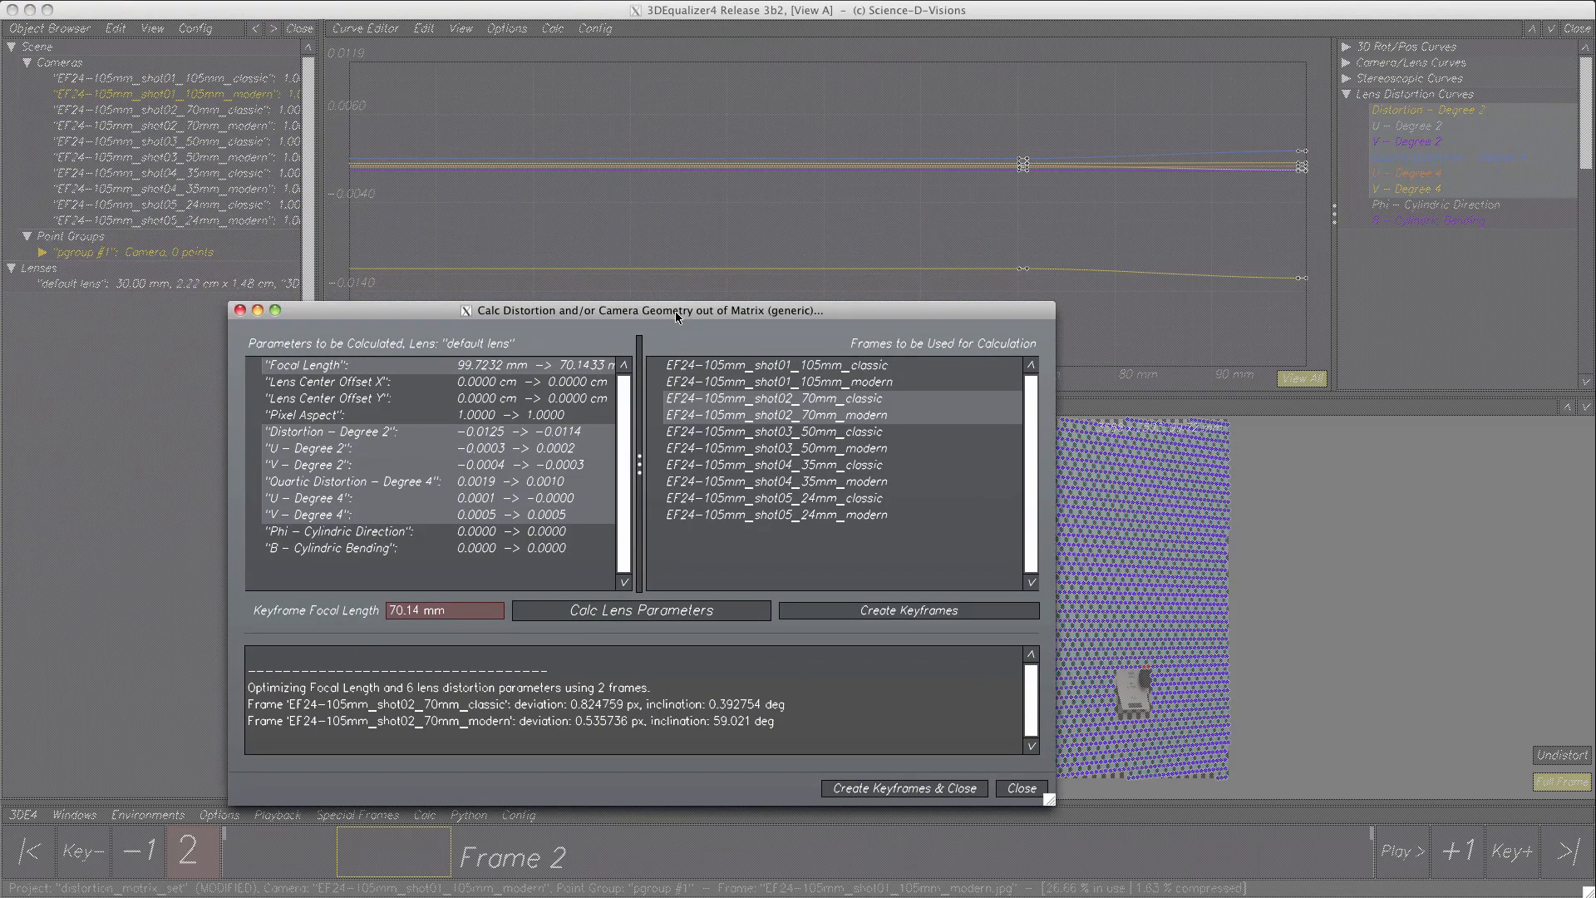
- Calculate the lens parameters from the shot03_50mm_classic and shot03_50mm_modern frames and create keyframes from them
click(715, 433)
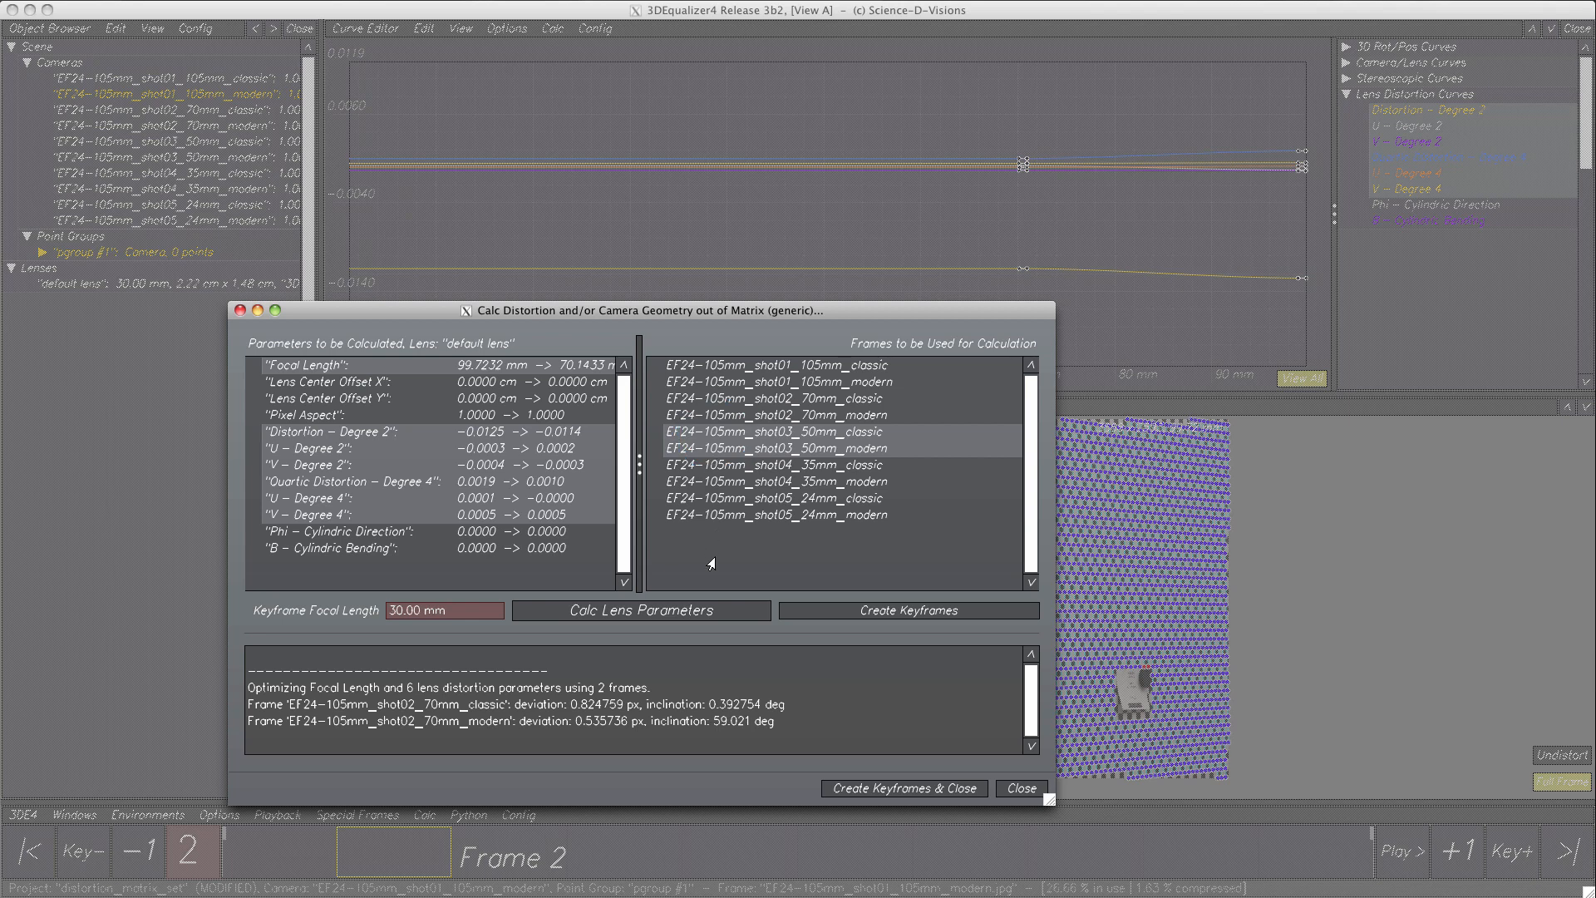
click(713, 610)
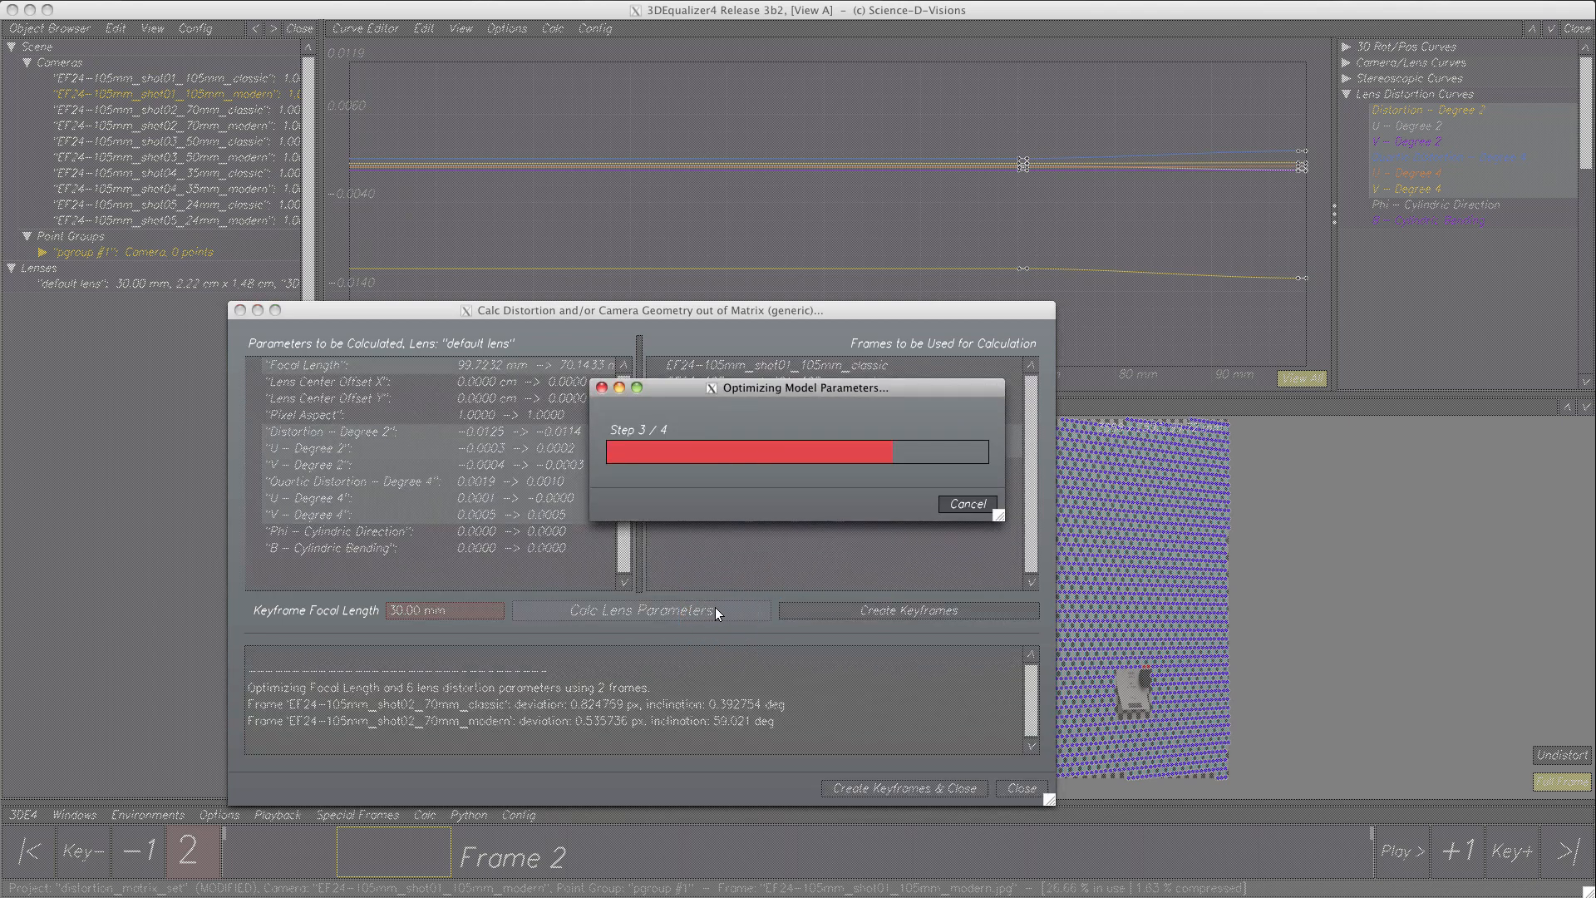
click(849, 612)
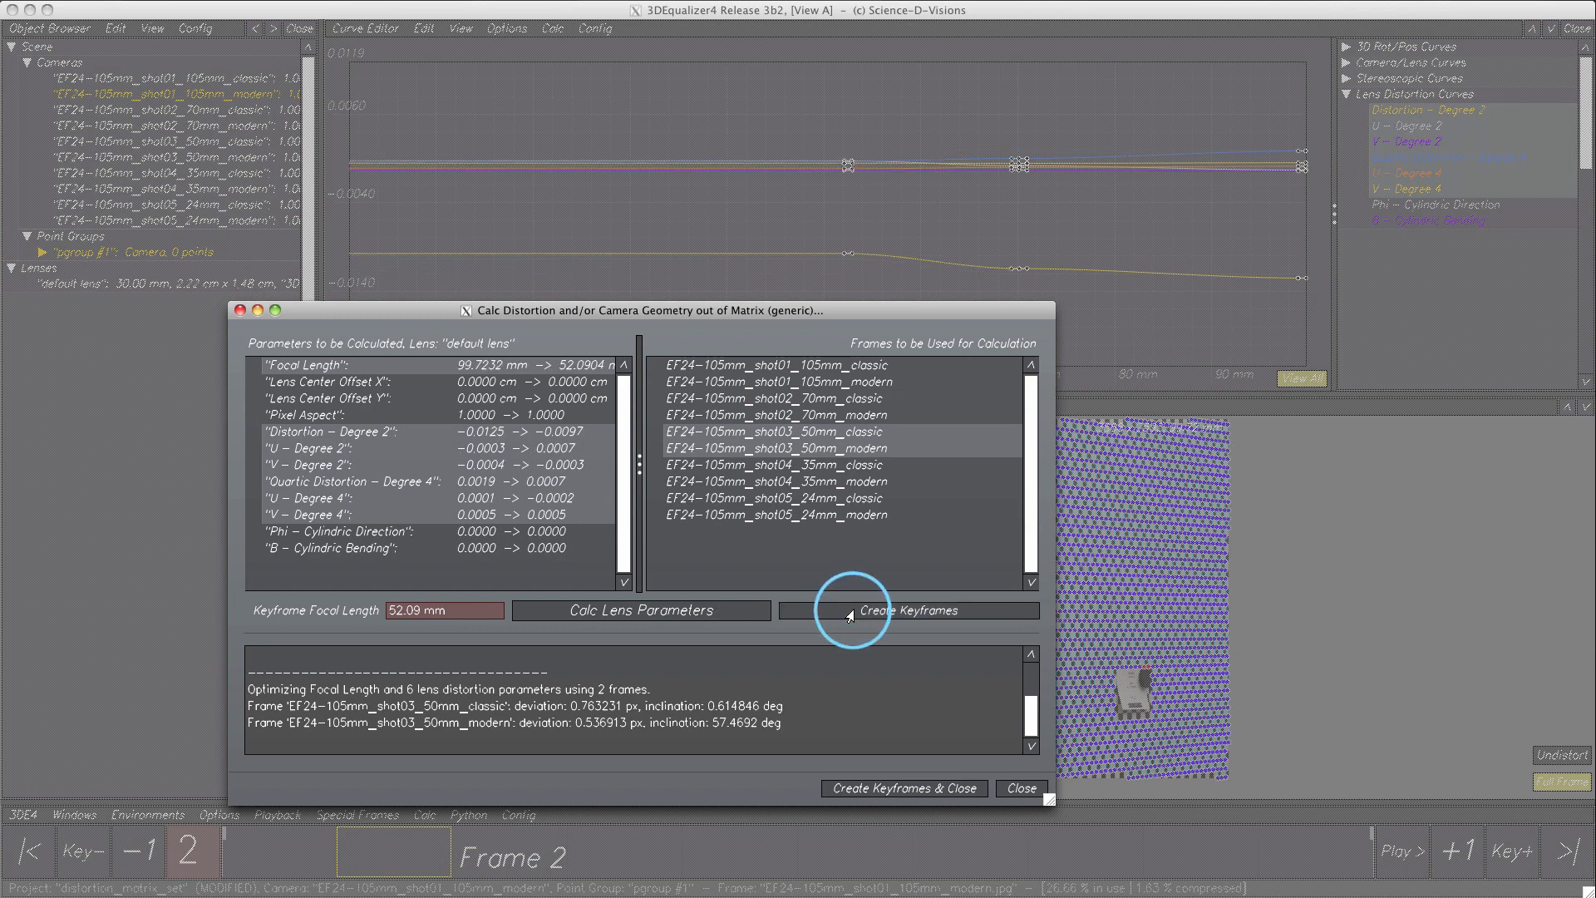
- Calculate the lens parameters from the shot04_35mm_classic and shot04_35mm_modern frames and create keyframes from them
click(819, 466)
click(735, 614)
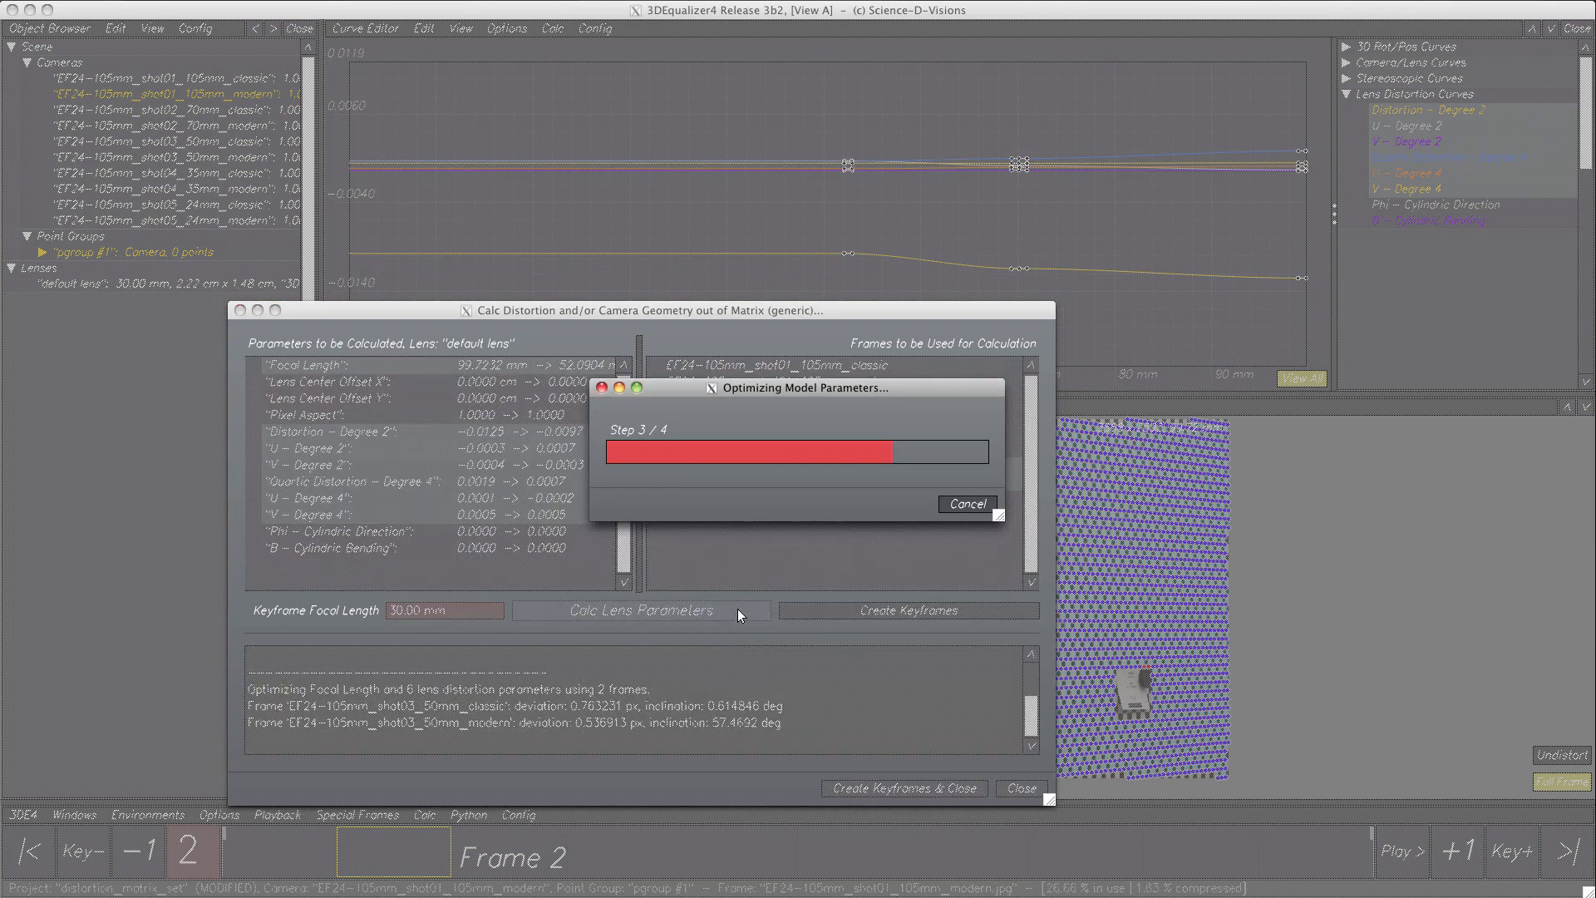
click(881, 612)
- Calculate the lens parameters from the shot05_24mm_classic and shot05_24mm_modern frames, create keyframes from them, and close the calculation window
click(845, 499)
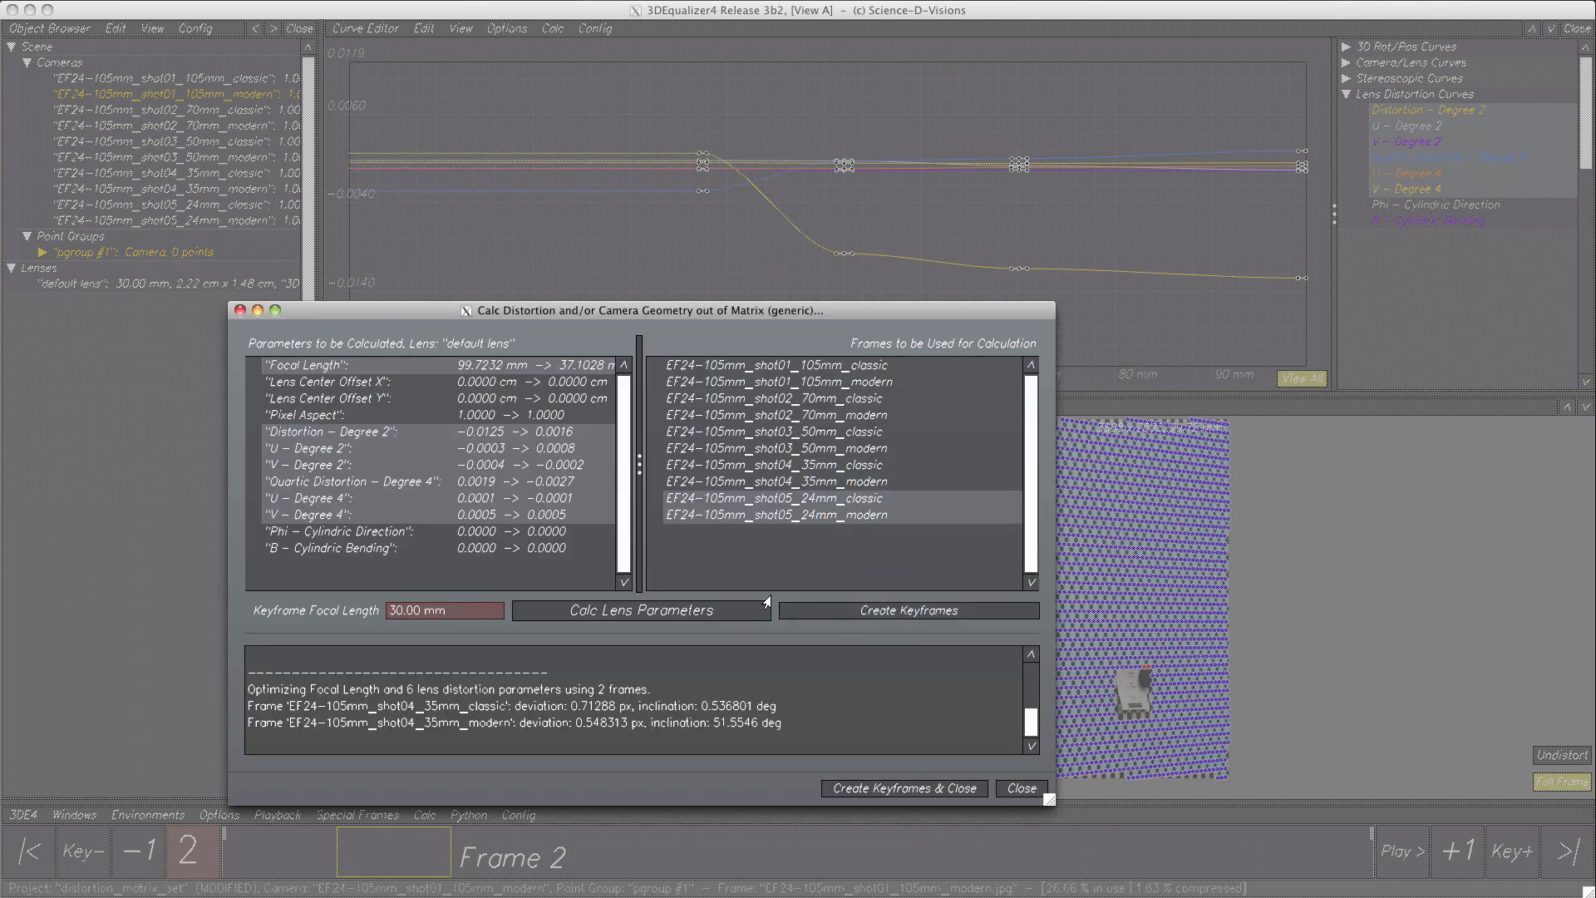
click(728, 613)
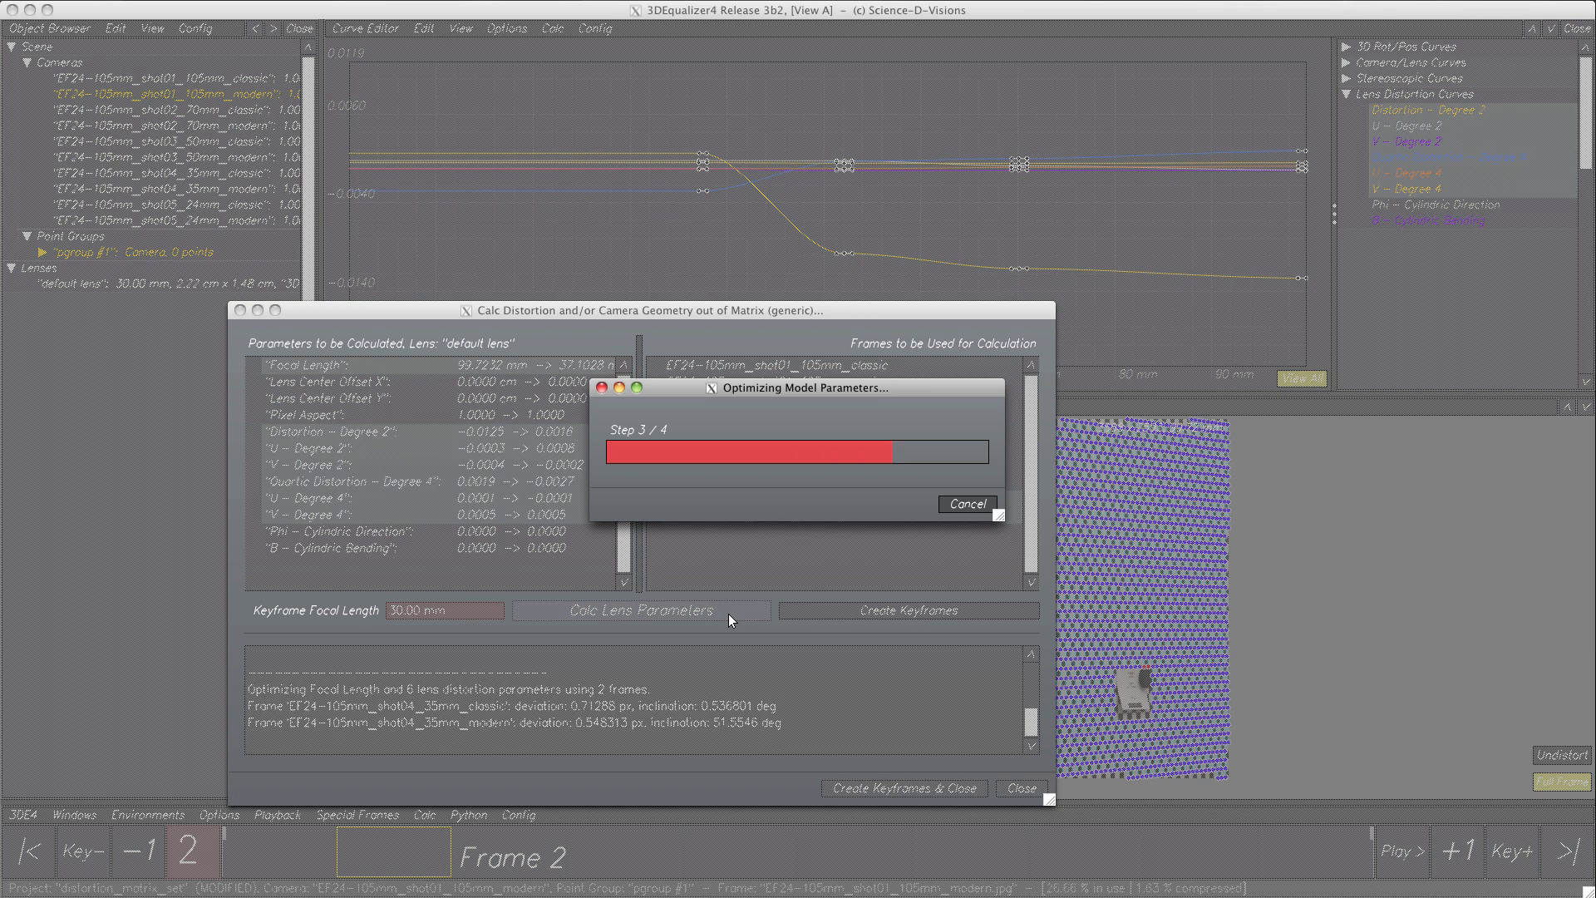
click(878, 612)
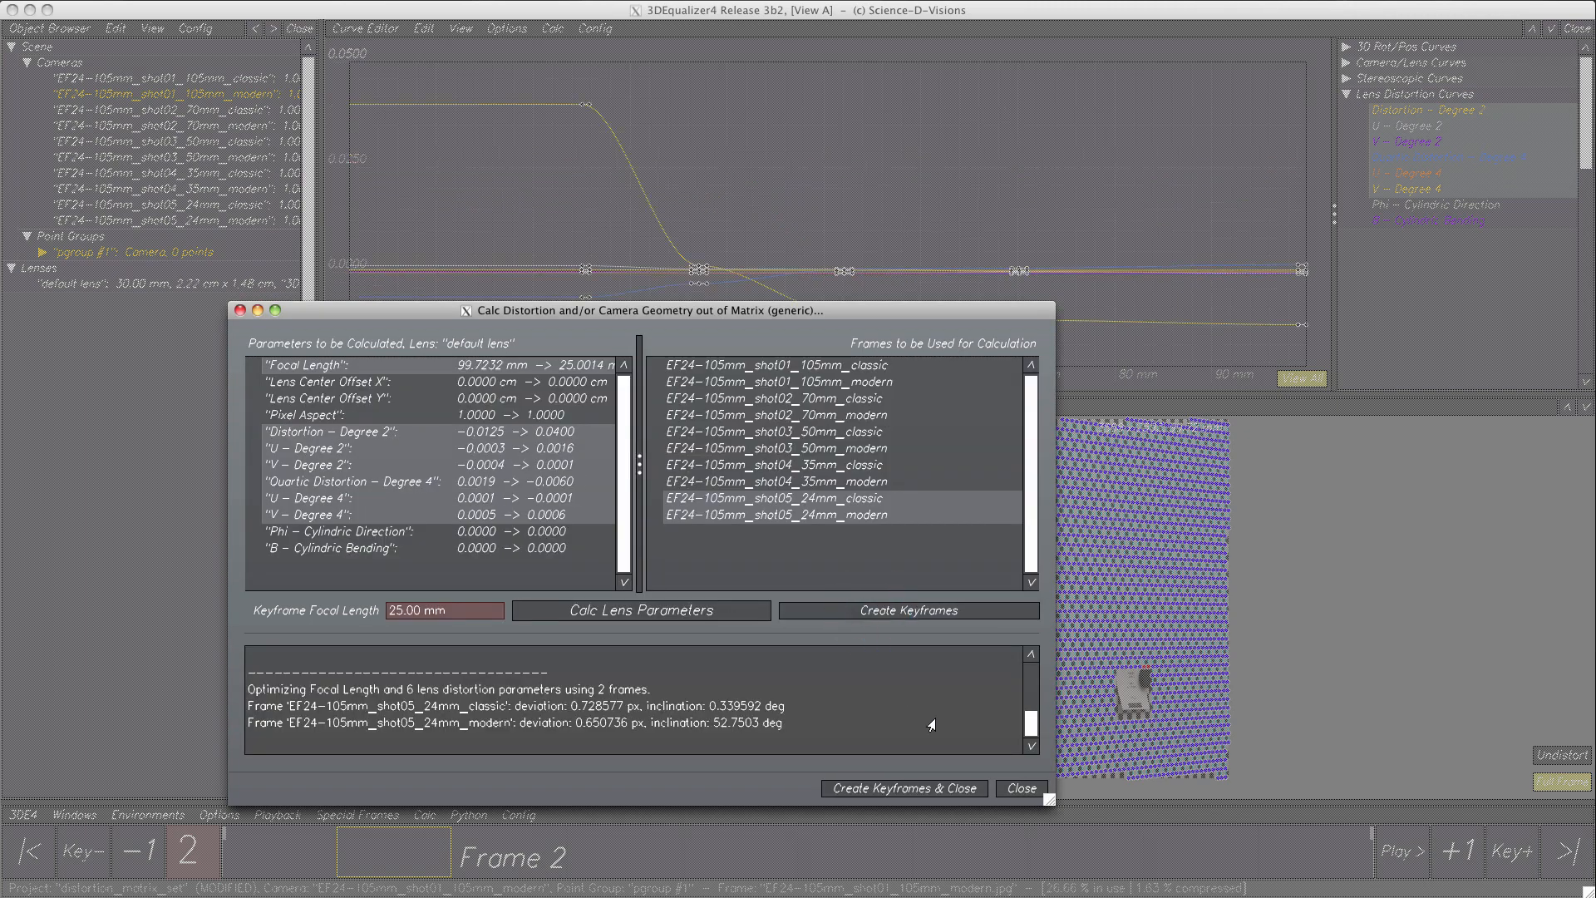
click(1013, 789)
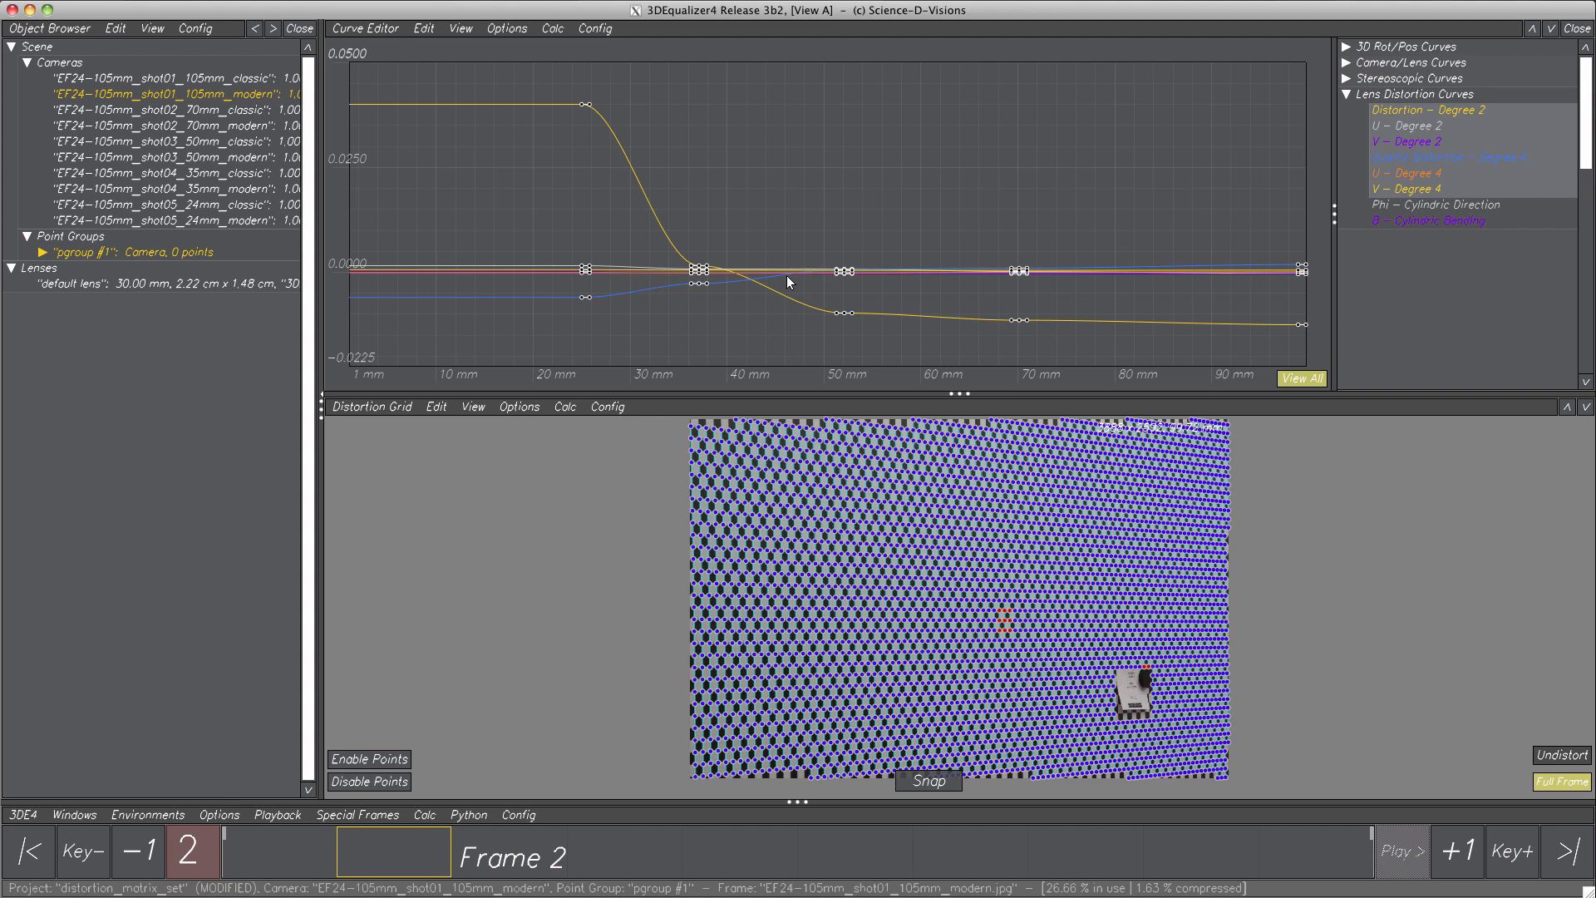
- Select all control points of the lens distortion curves, smooth their tangents, and deselect the points
right_drag(786, 277, 825, 401)
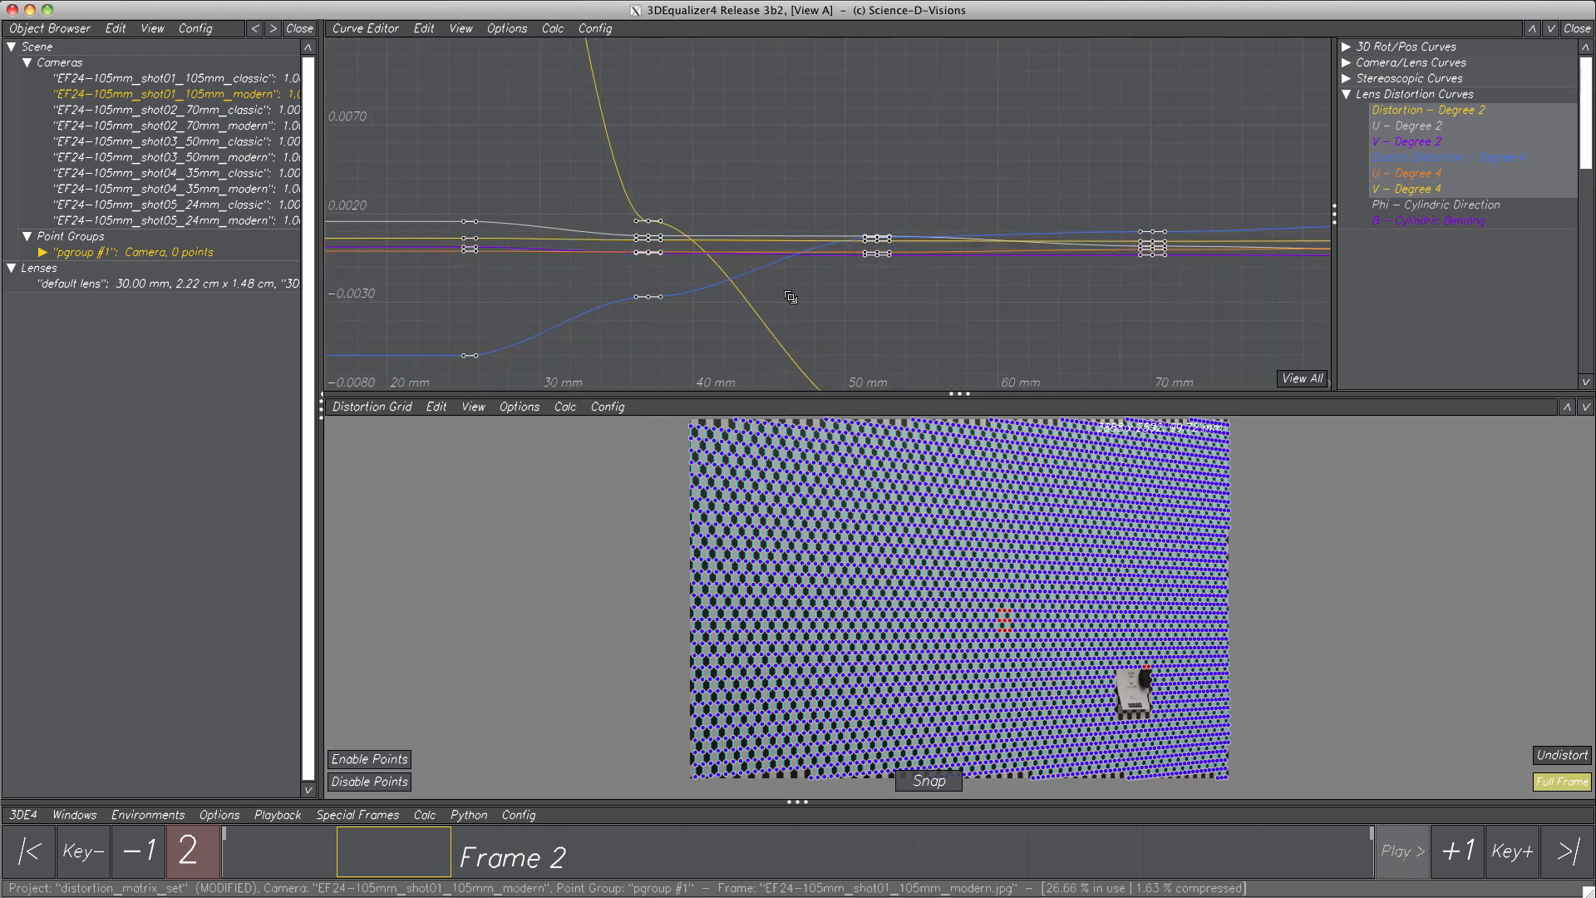
middle_drag(789, 297, 786, 183)
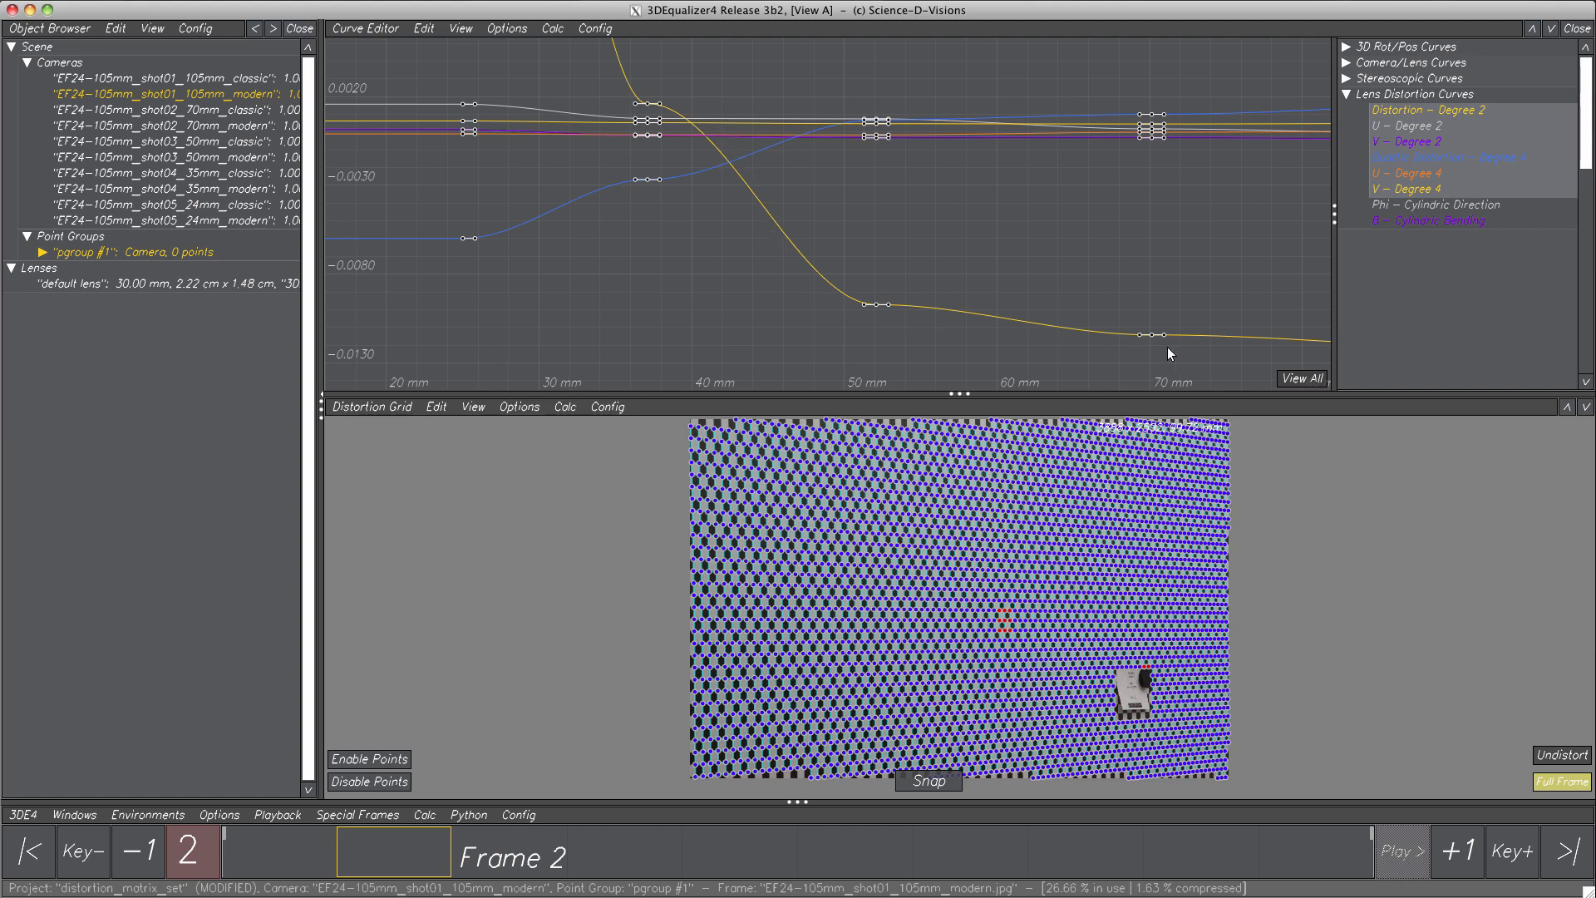
click(1302, 378)
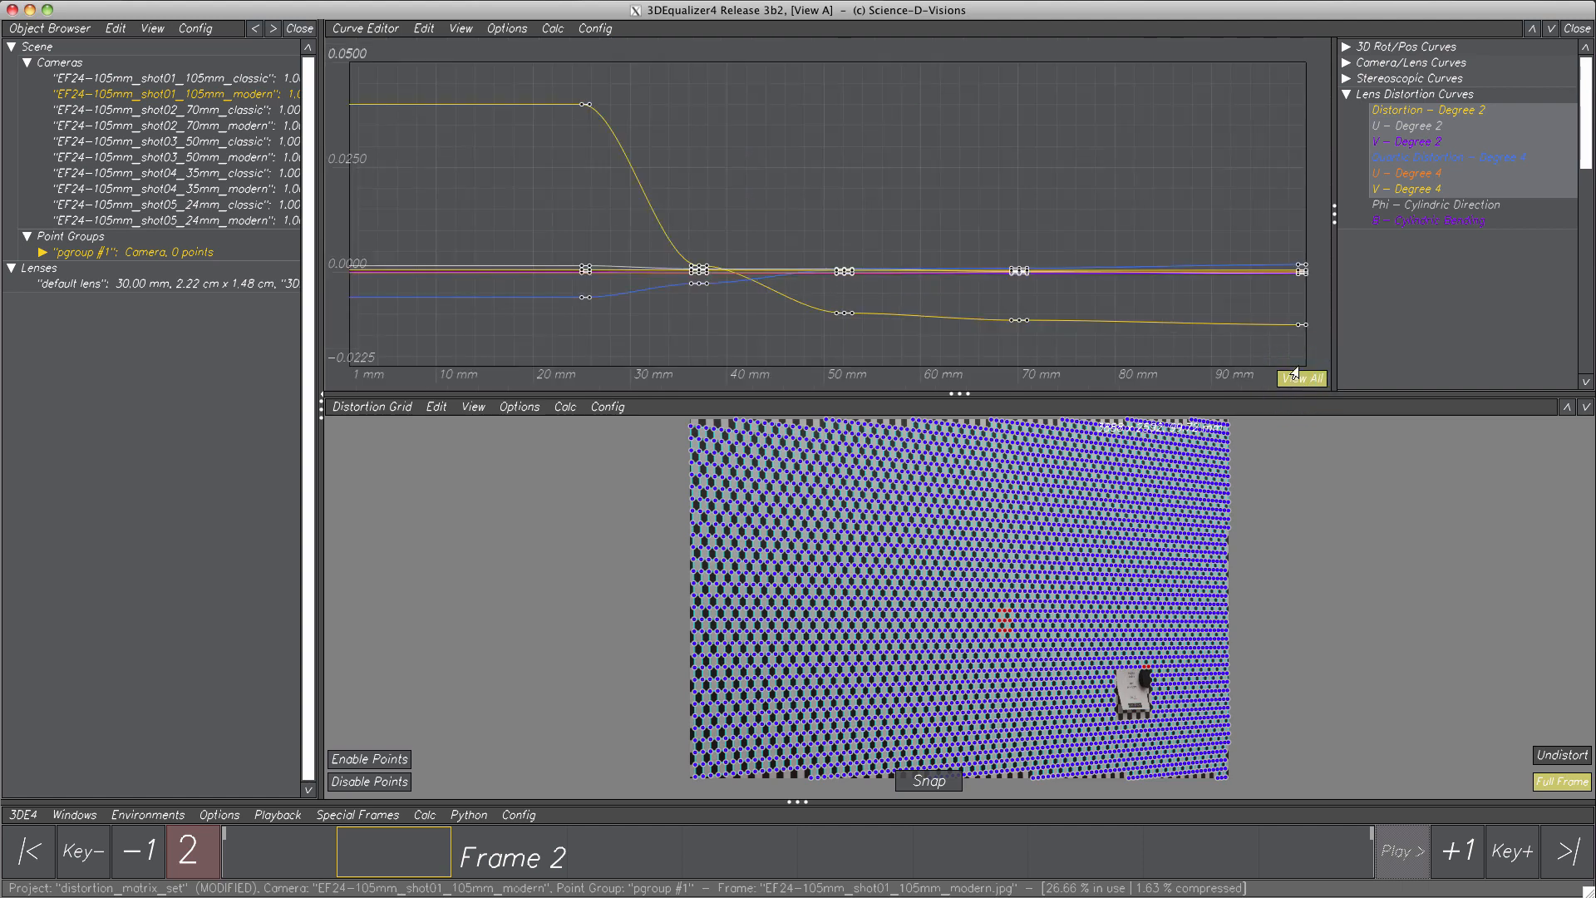
alt+drag(1316, 59, 854, 300)
alt+drag(575, 340, 497, 341)
click(427, 30)
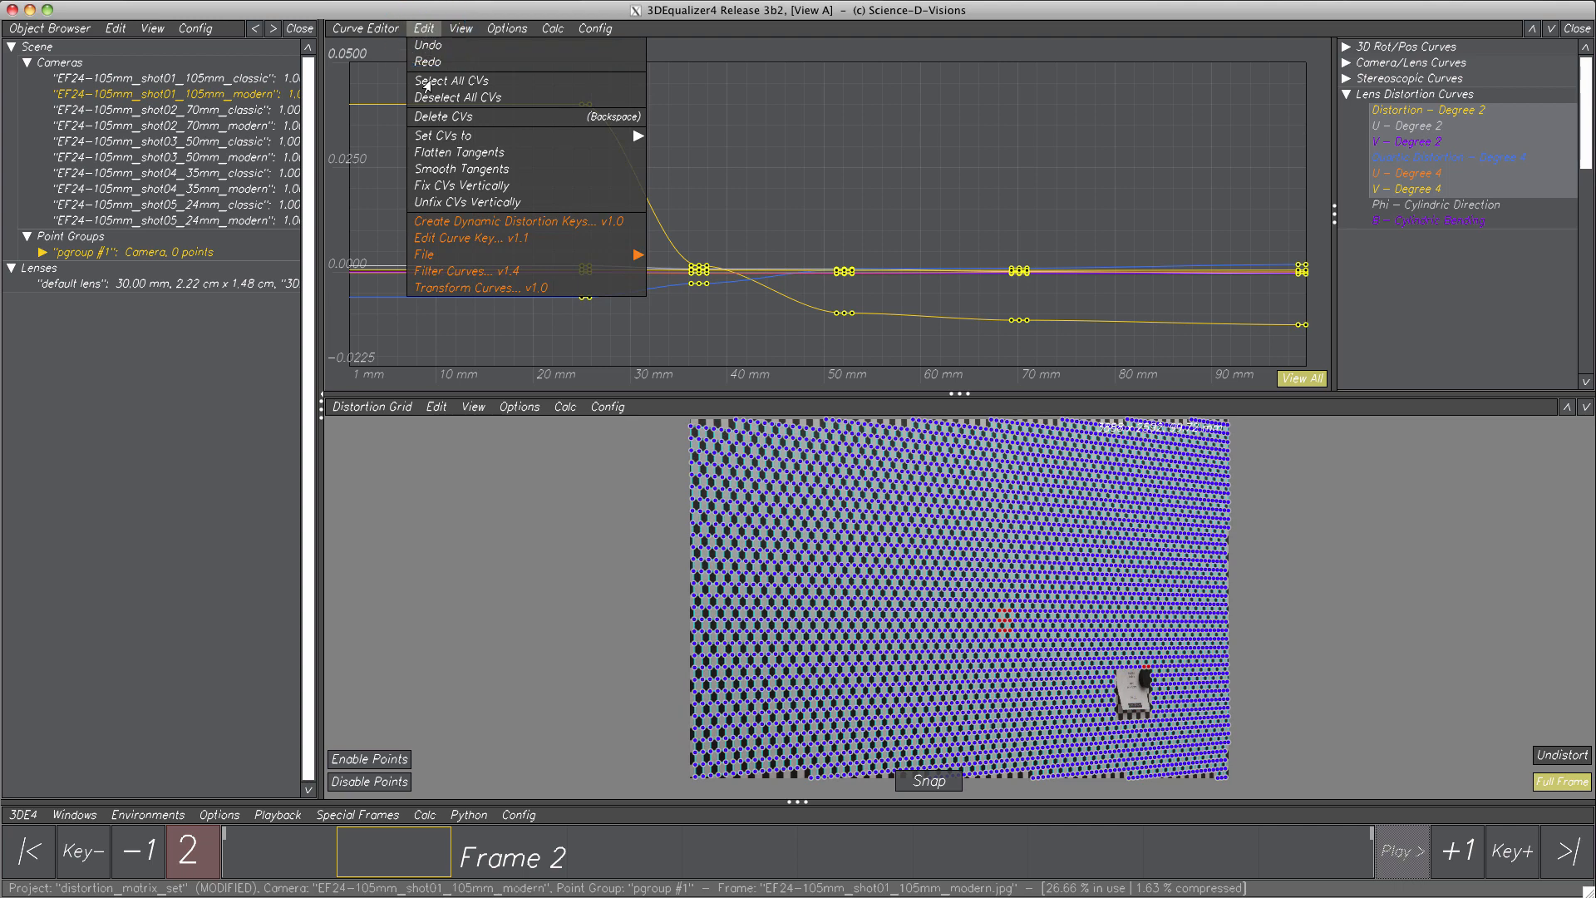
click(439, 170)
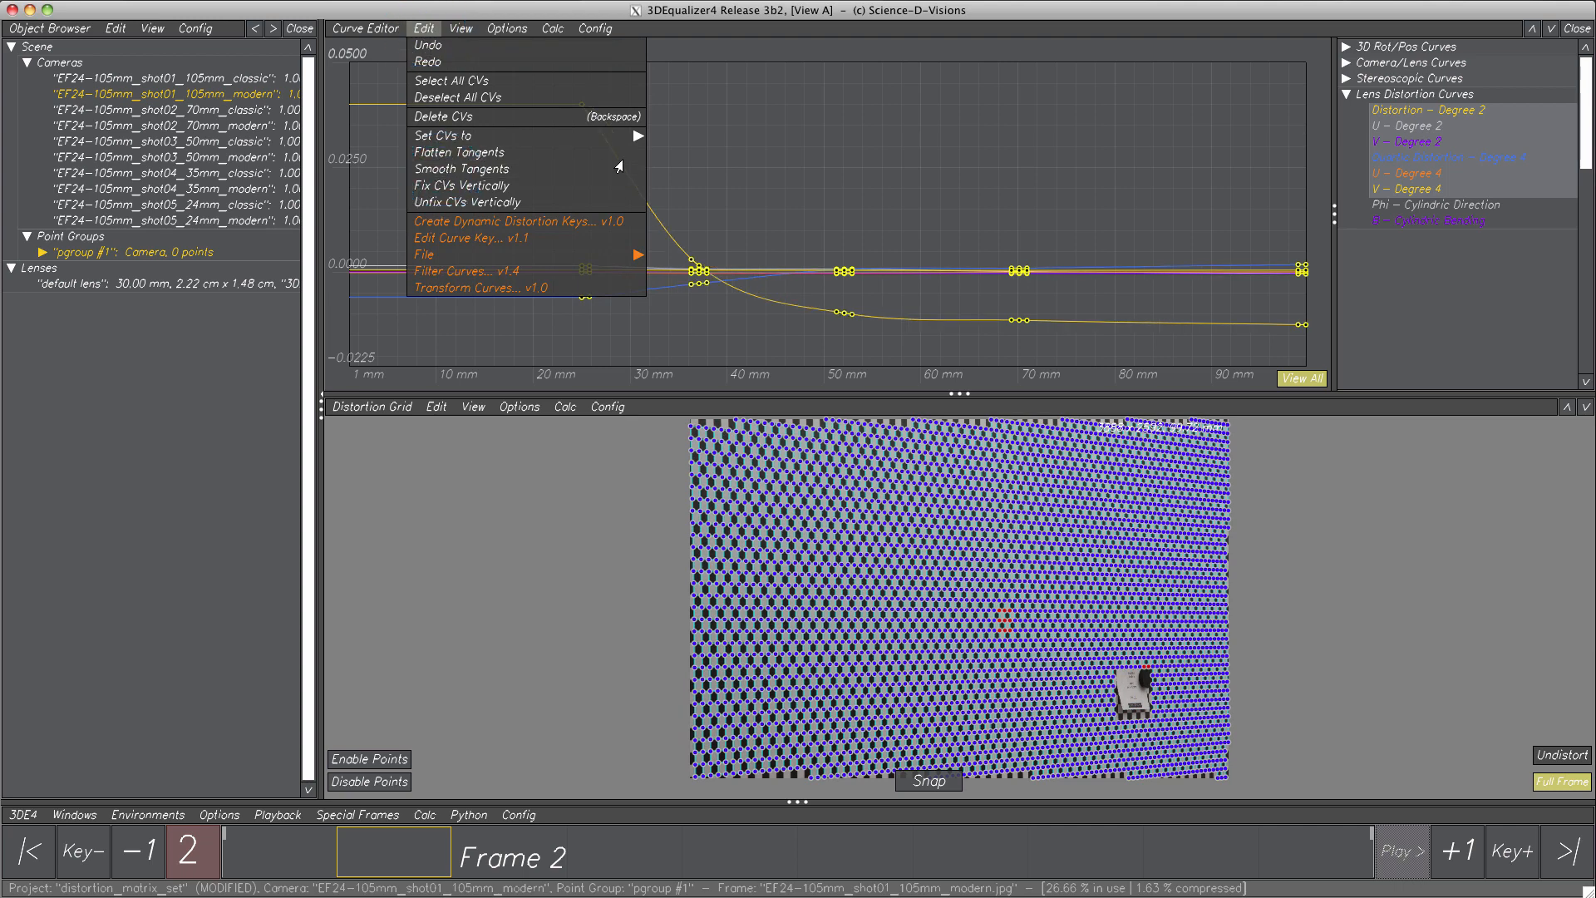
click(789, 126)
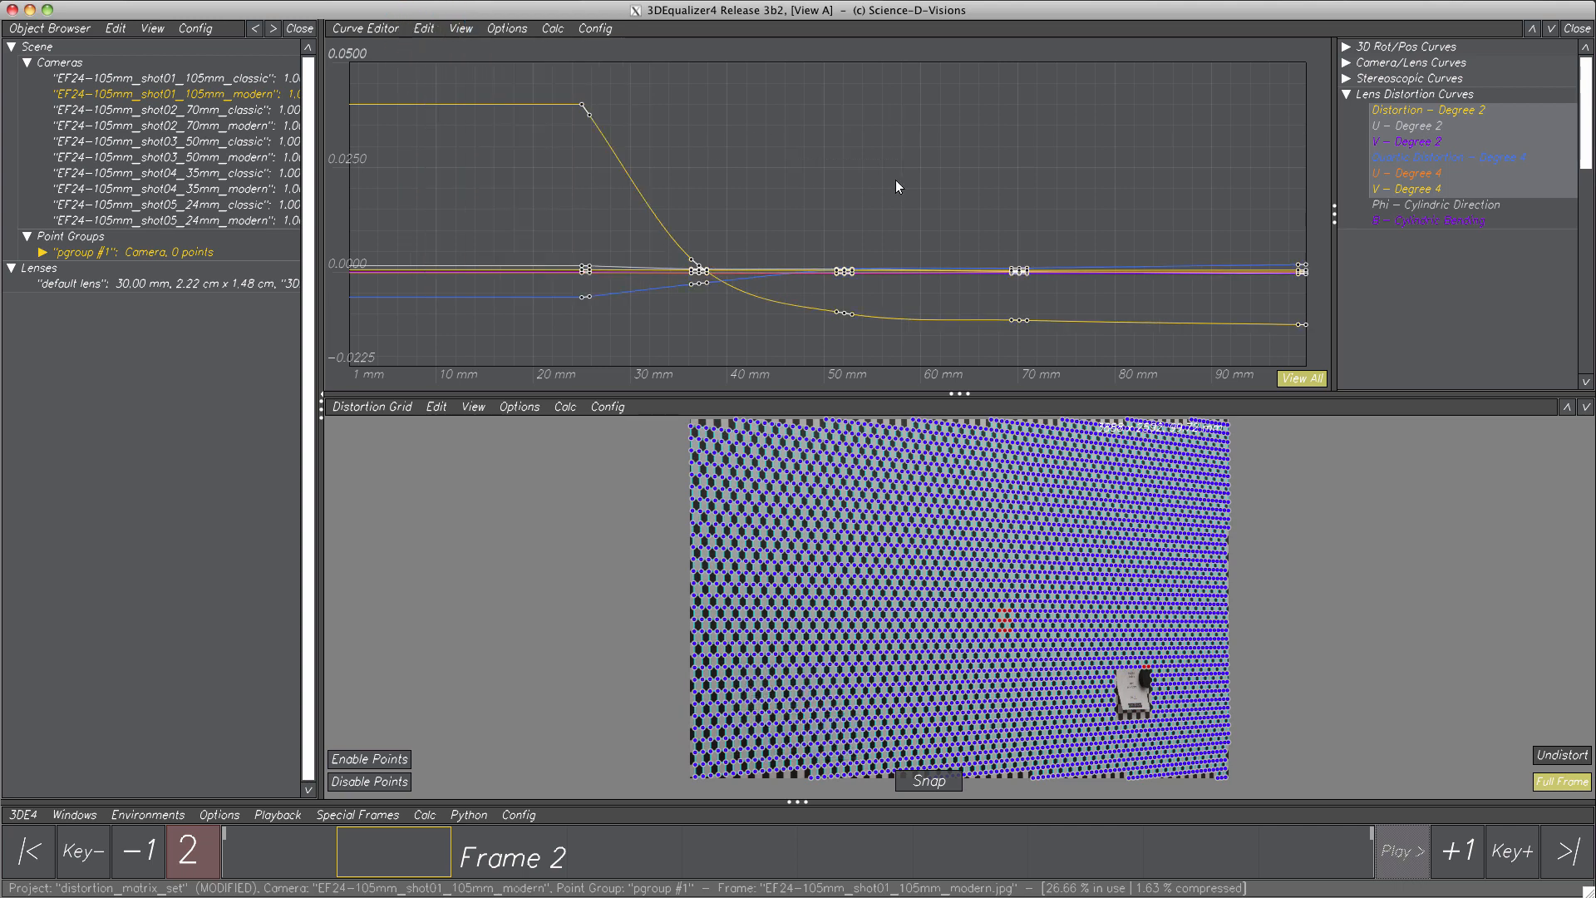
- Flatten the tangent of the Distortion - Degree 2 curve at its keyframe near 50 mm so it runs smoothly towards 70 mm
right_drag(856, 294, 887, 373)
middle_drag(884, 333, 875, 286)
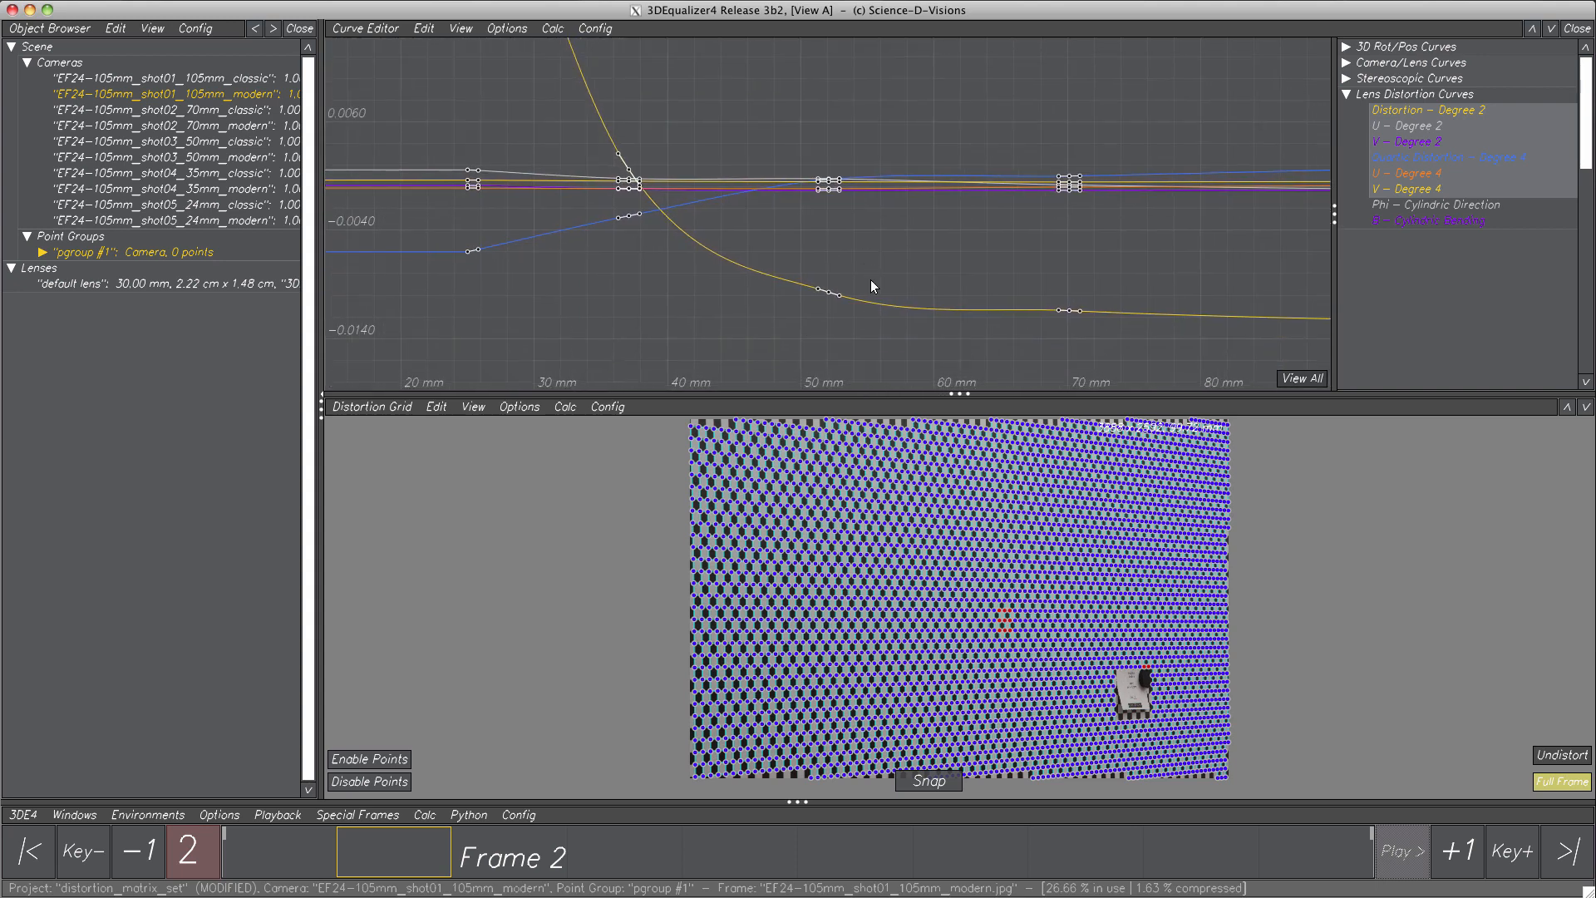
drag(843, 294, 840, 300)
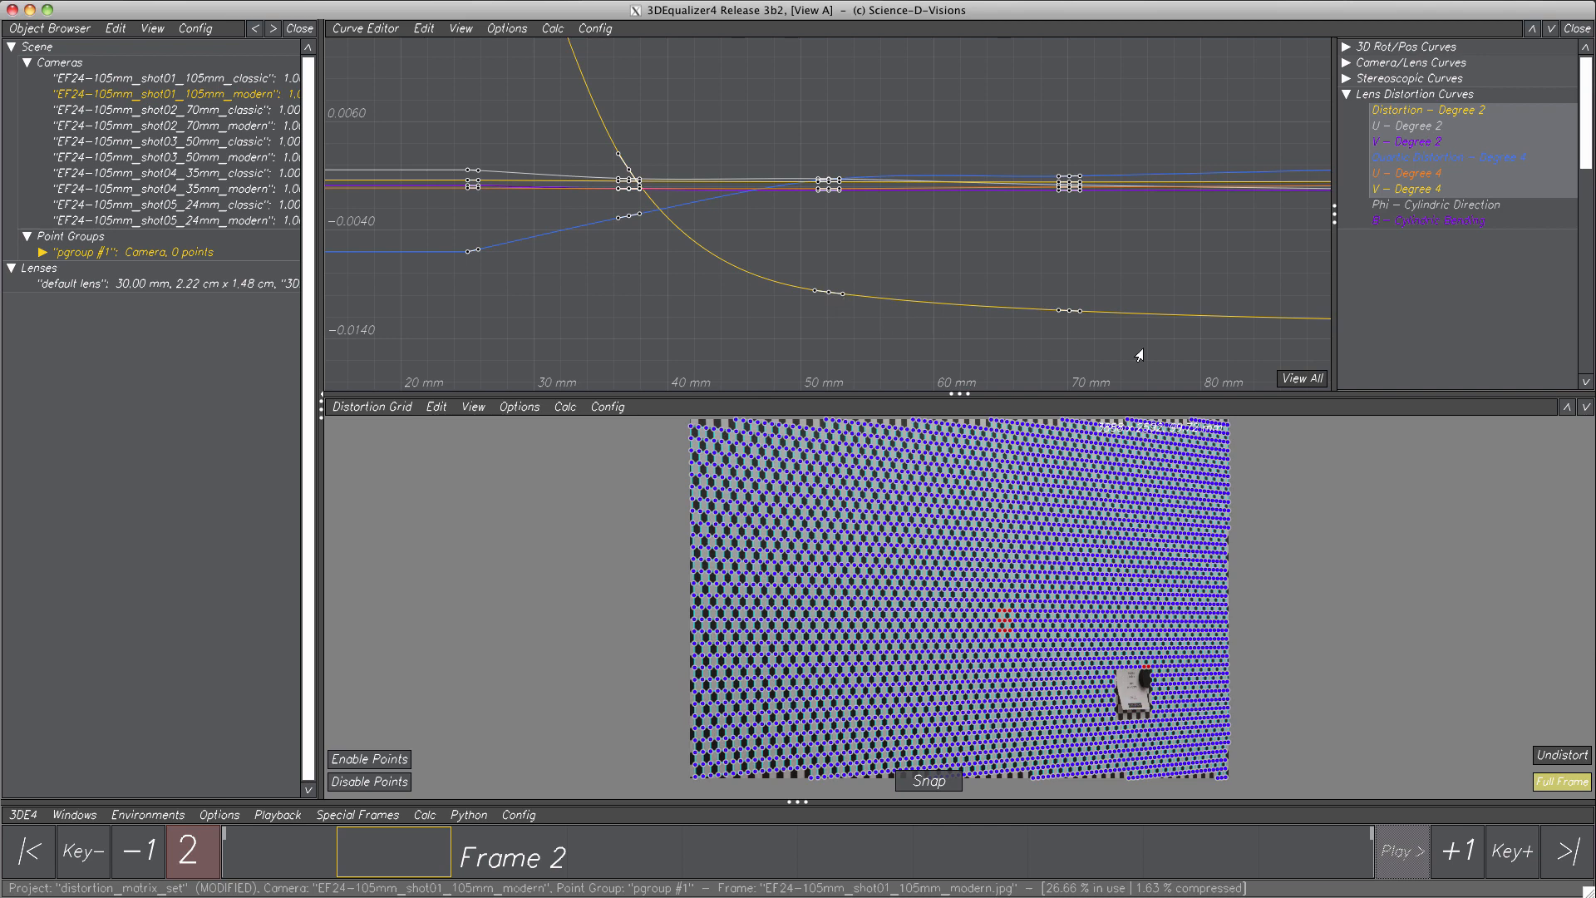
click(1293, 378)
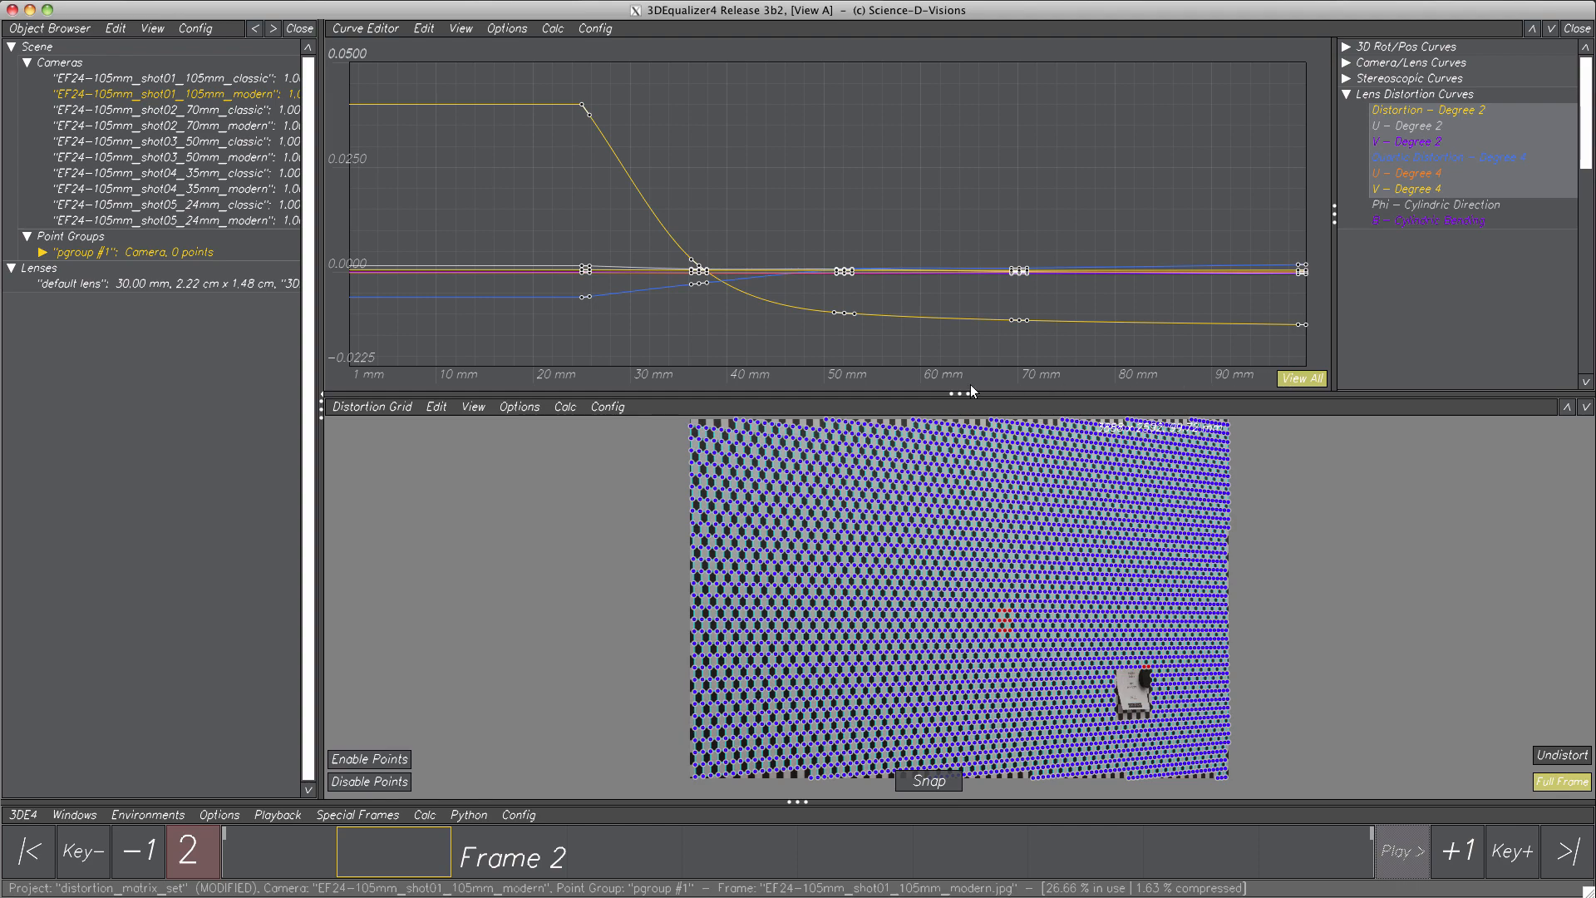
- Shrink the Curve Editor pane, add an Attribute Editor as a vertical pane beside the Distortion Grid, and widen it
drag(962, 398, 933, 135)
click(608, 147)
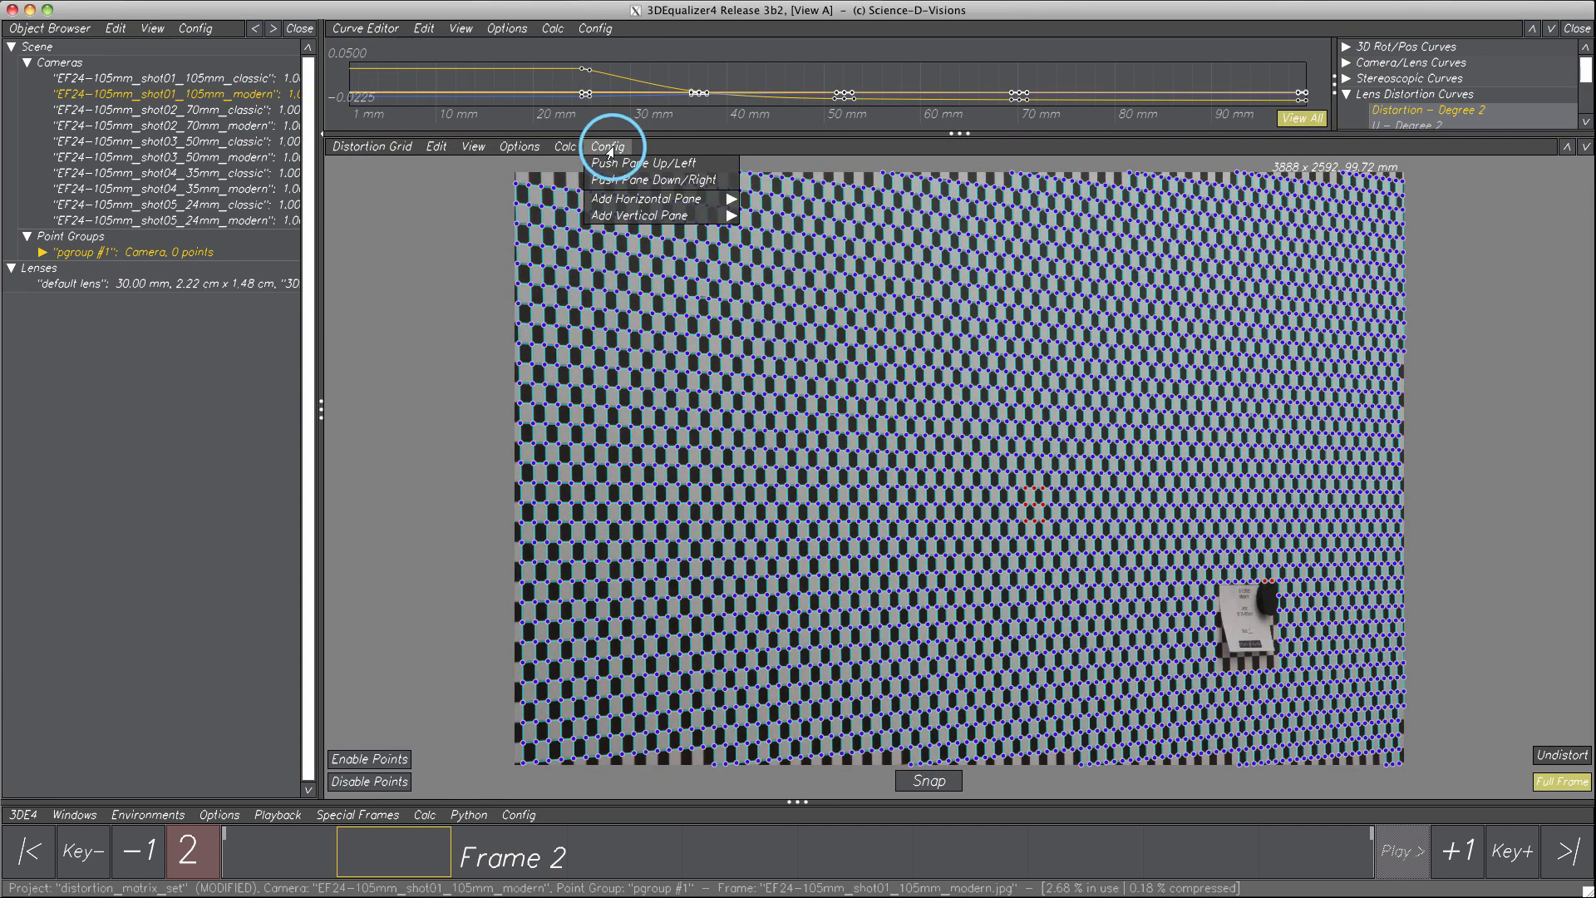
mouse_move(647, 219)
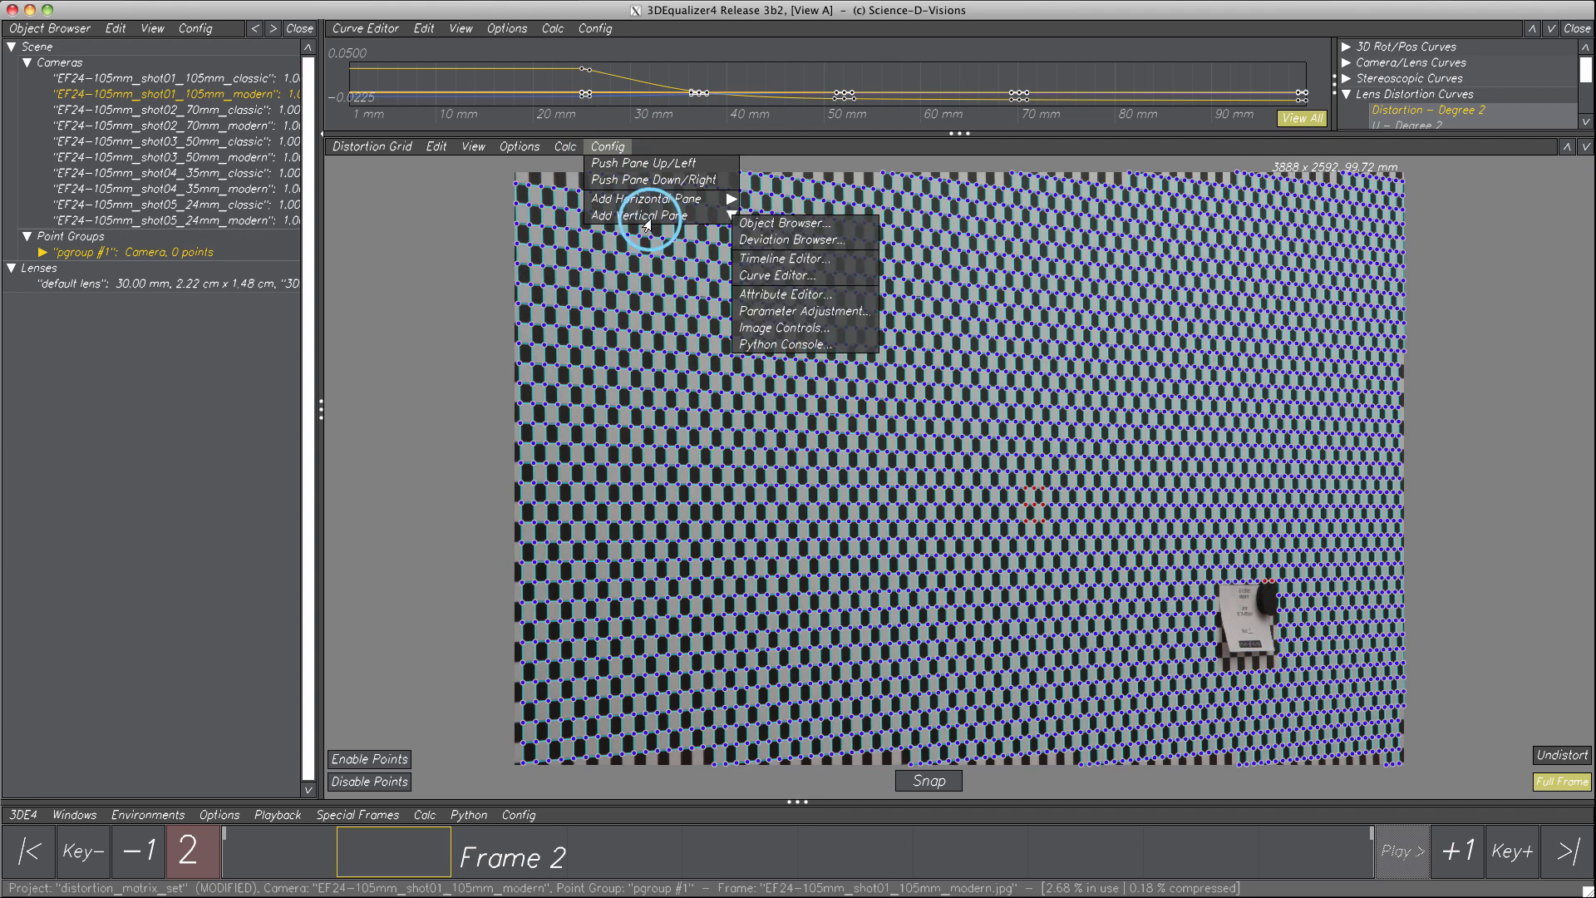
click(763, 295)
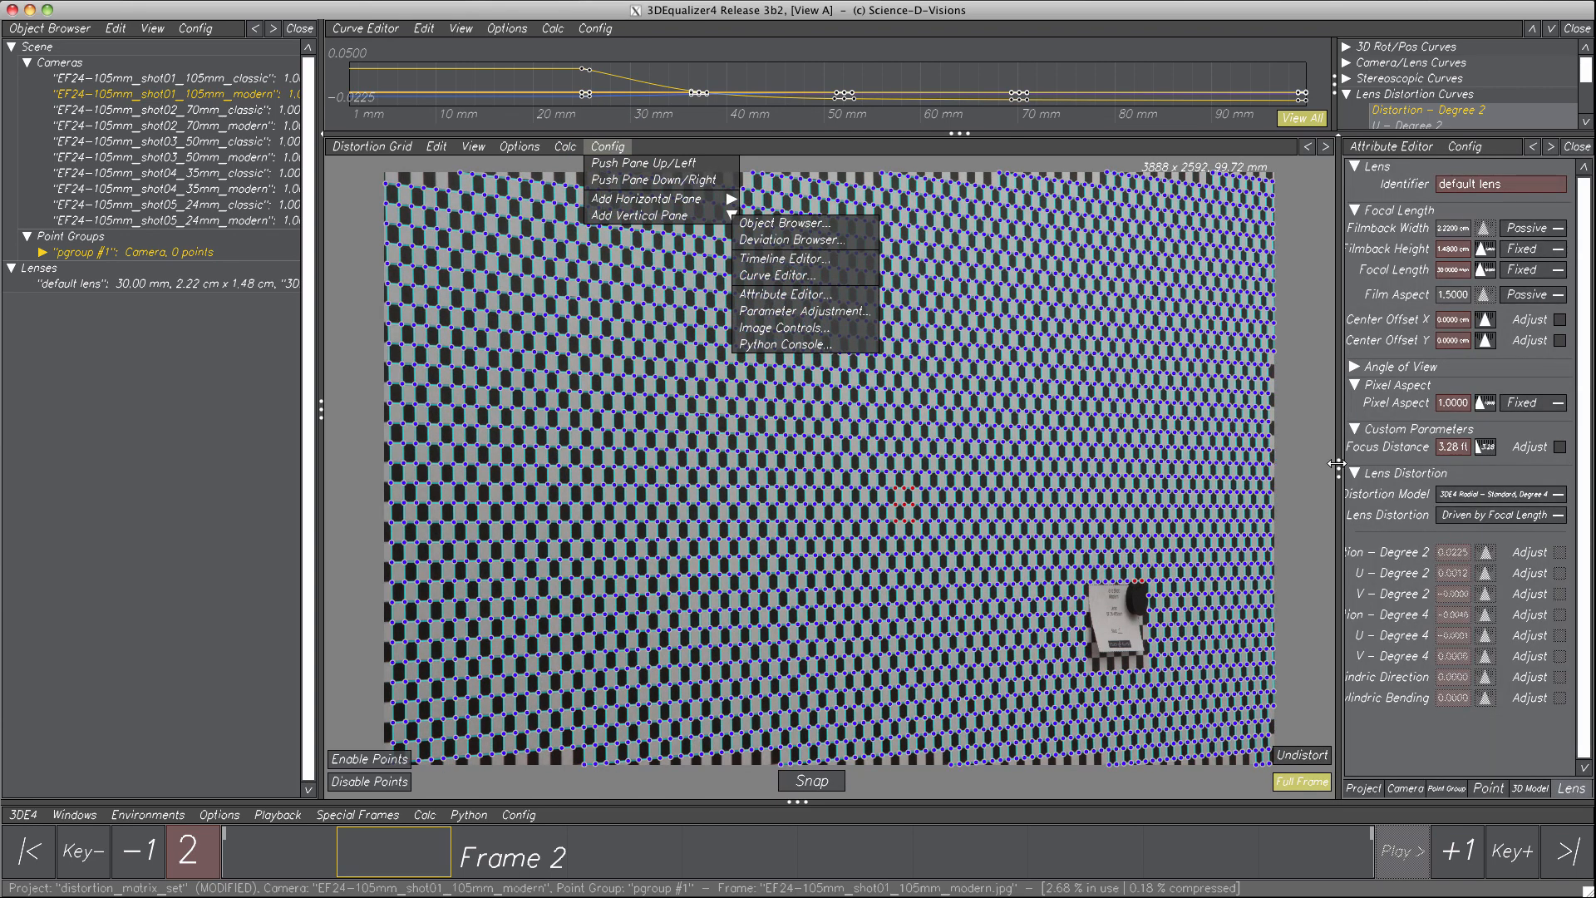
drag(1334, 463, 1119, 457)
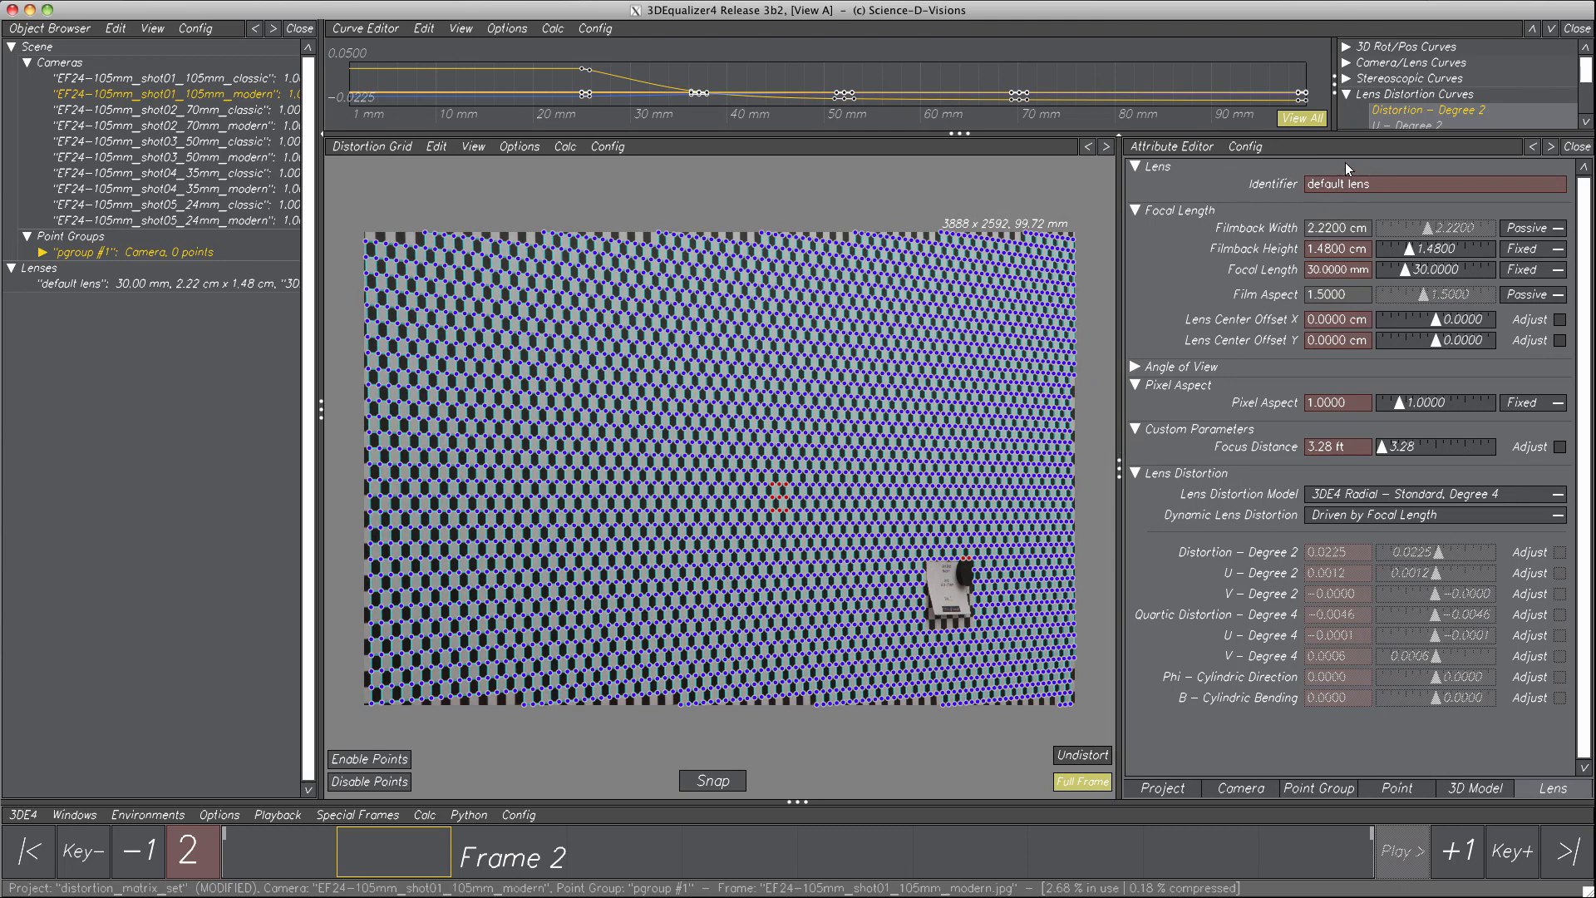
- Rename the default lens as EF 24-105mm
click(1404, 183)
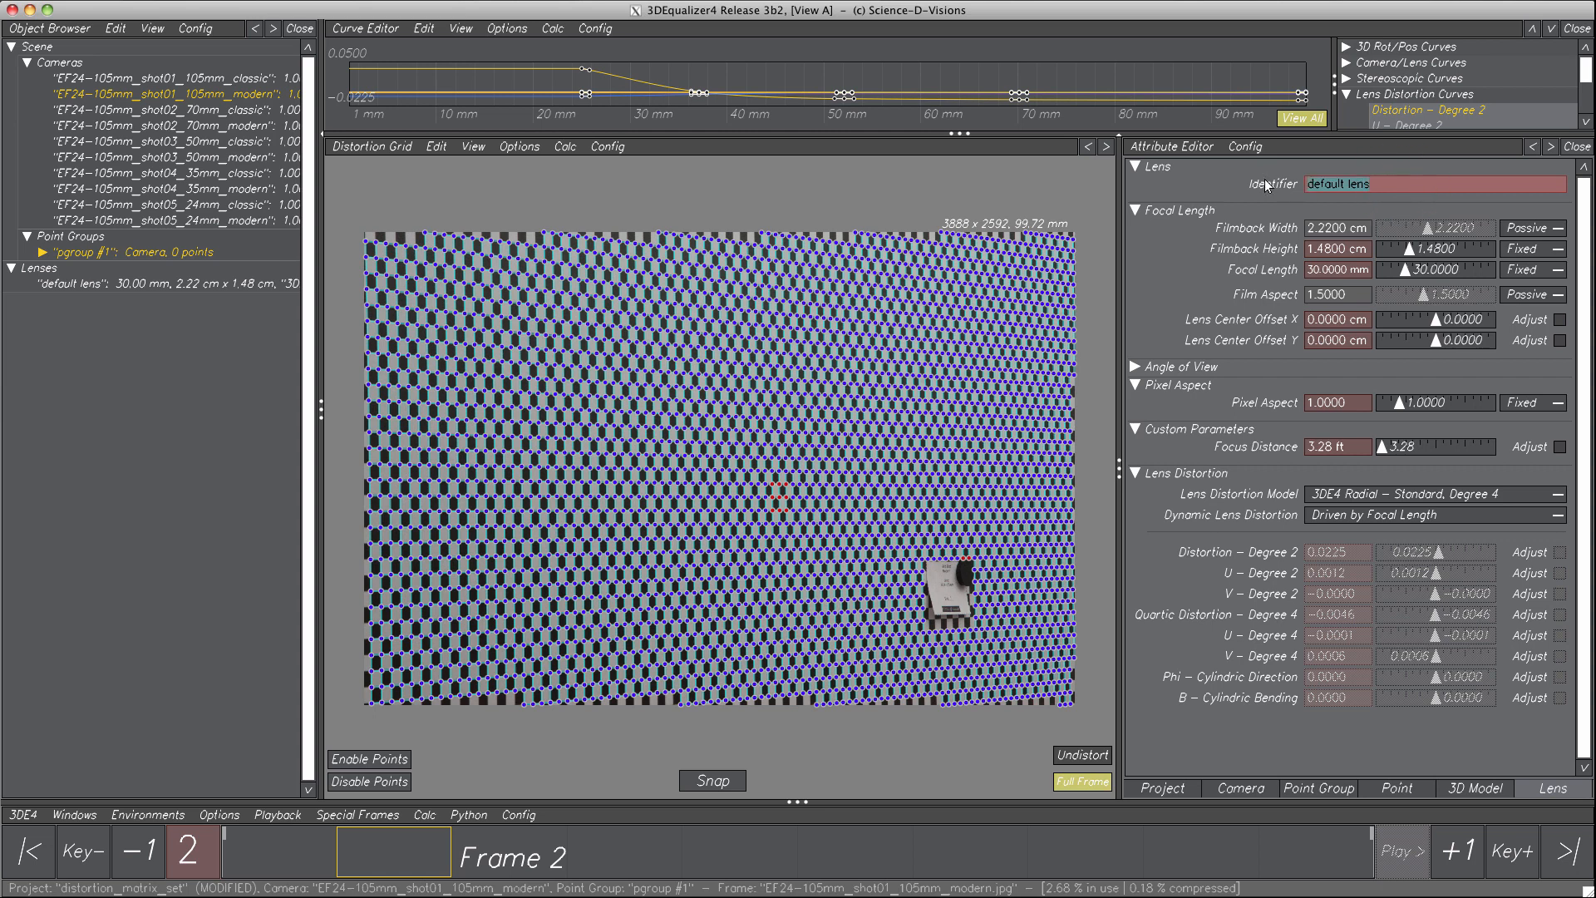
text(EF 24-105mm)
key(Return)
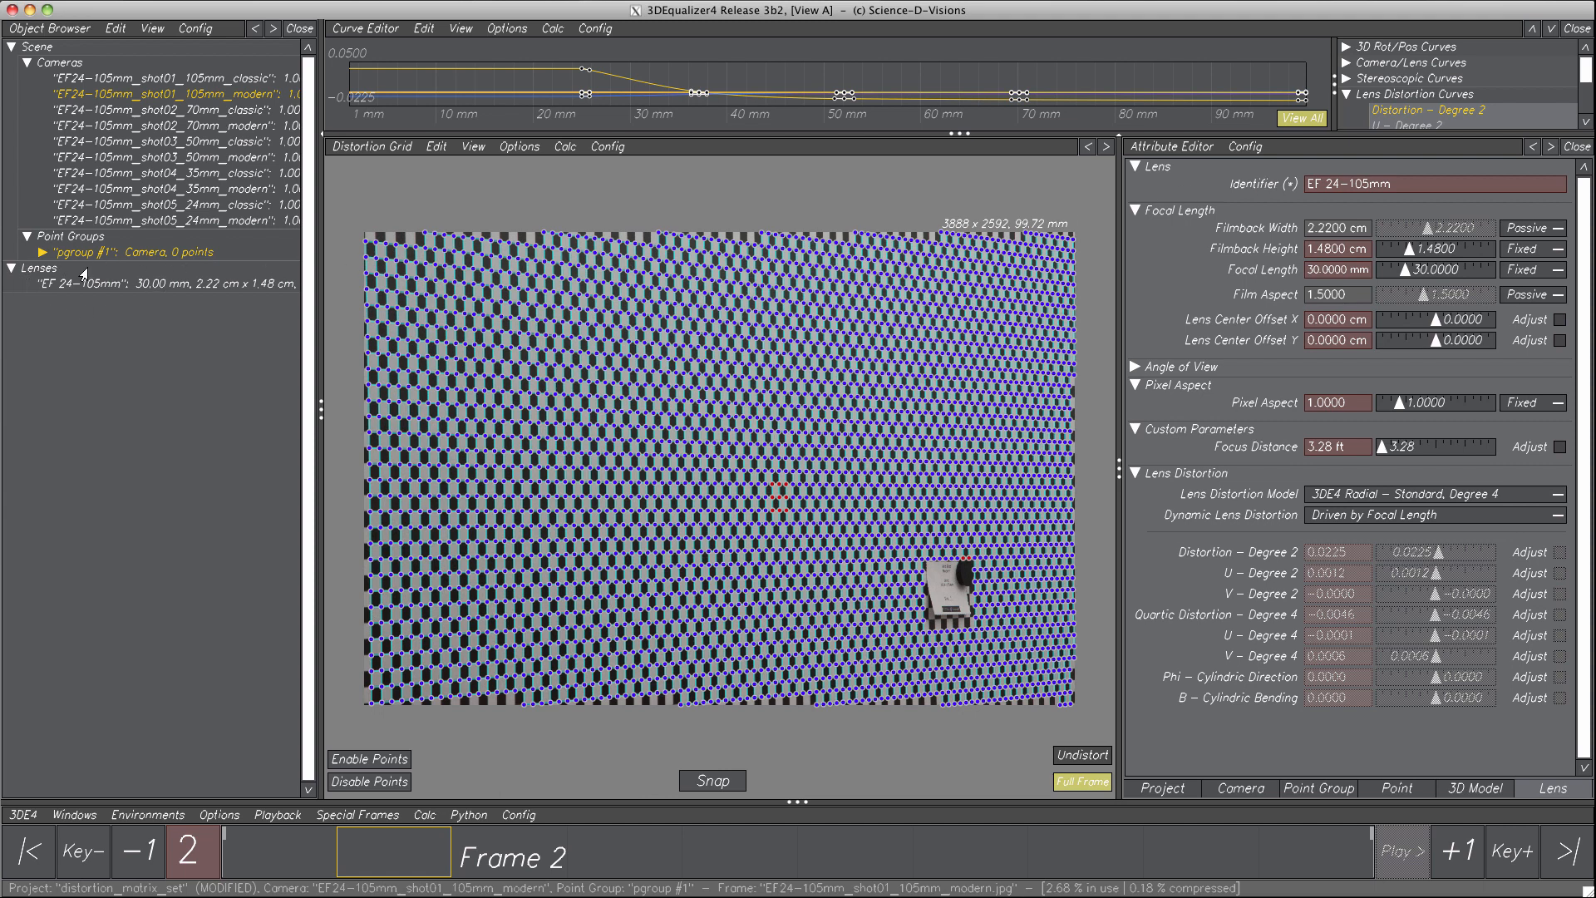
- Export the EF 24-105mm lens to the tutorials4/project_files folder with the file name ef24-105mm
right_click(131, 287)
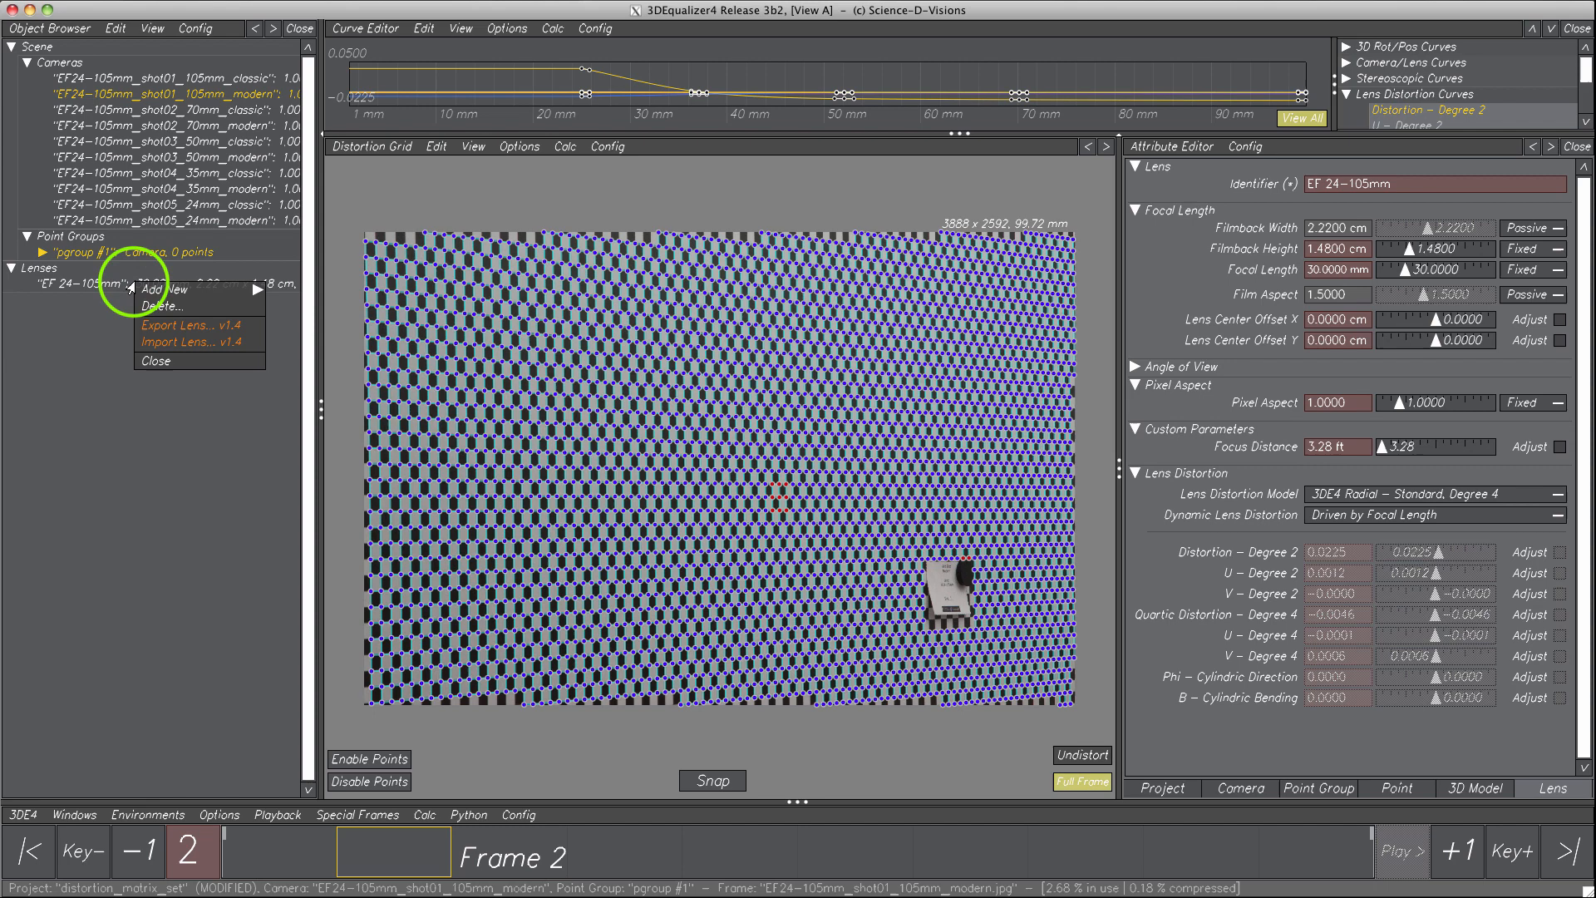
click(180, 326)
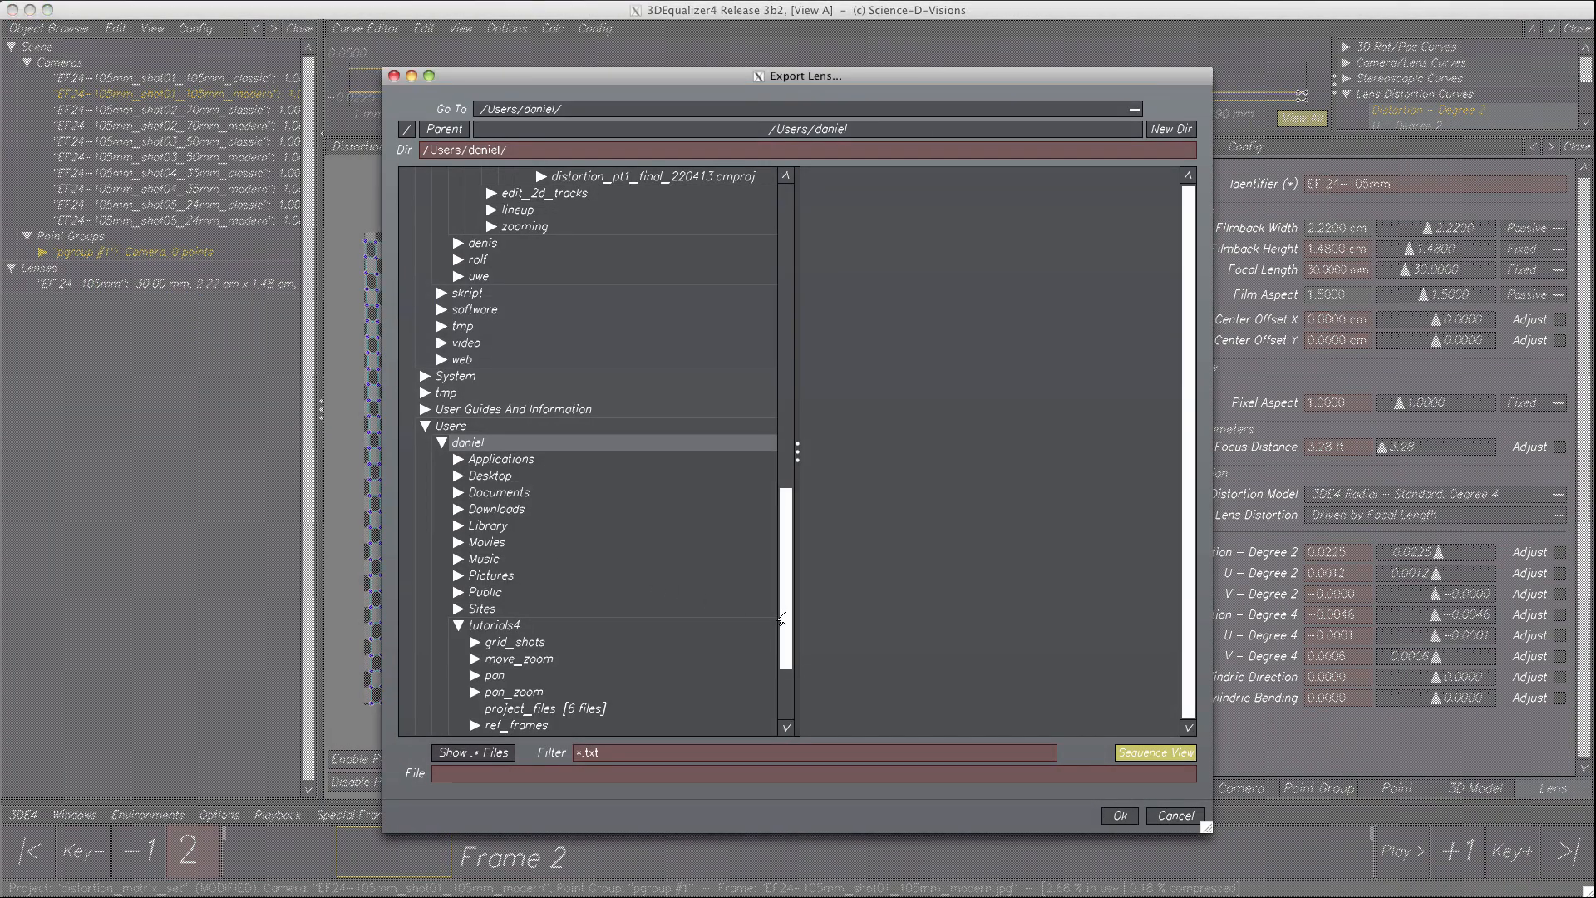
scroll(782, 618, down, 3)
click(547, 565)
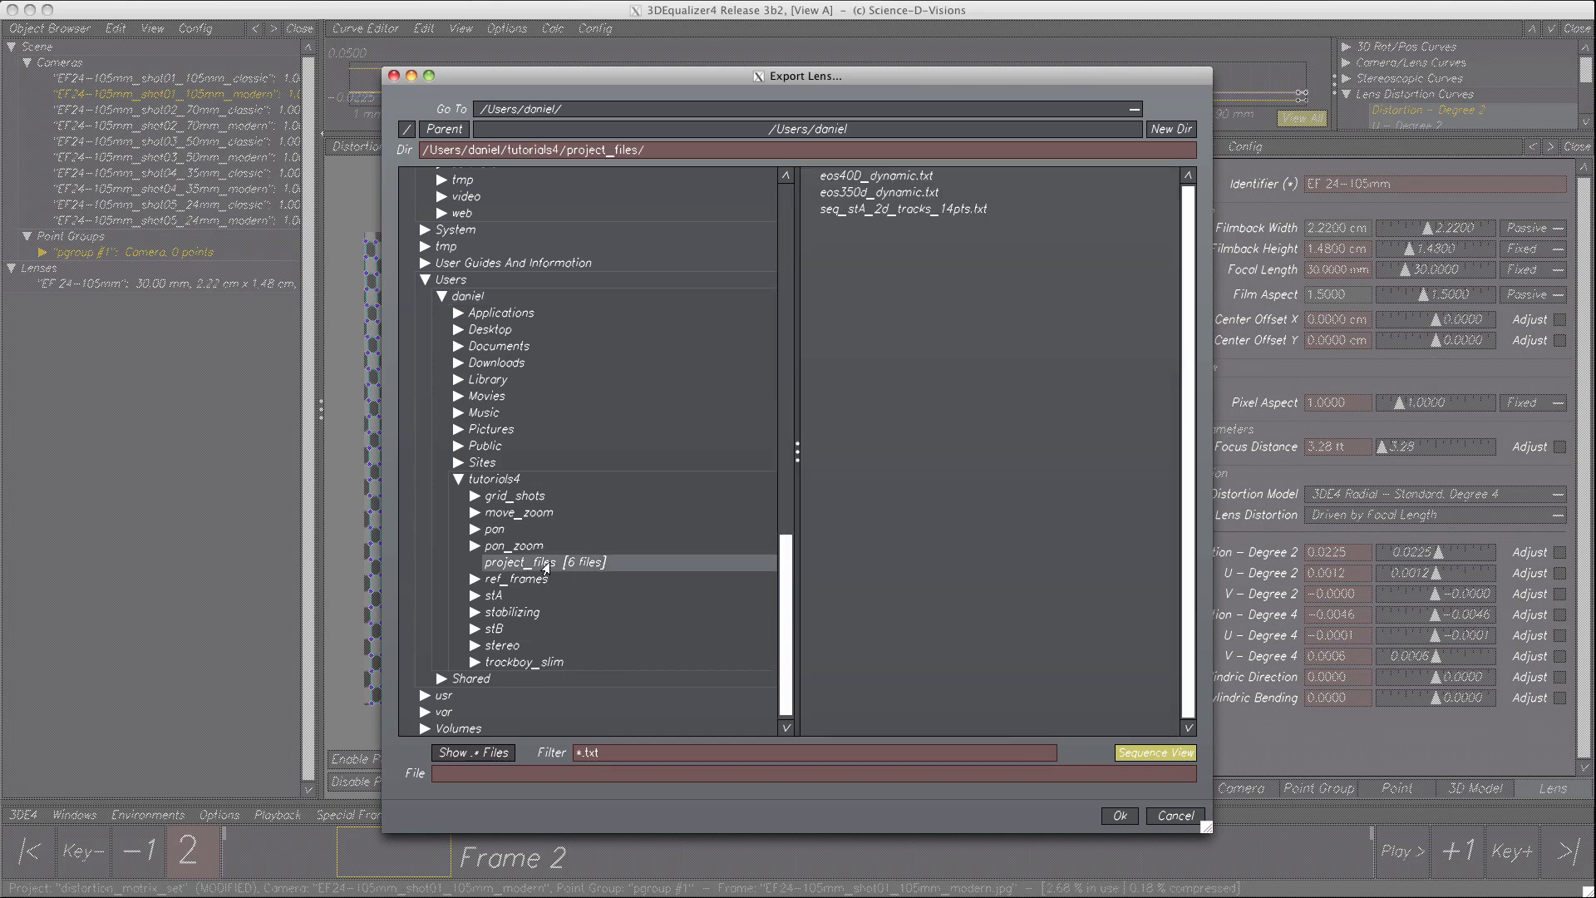
click(643, 772)
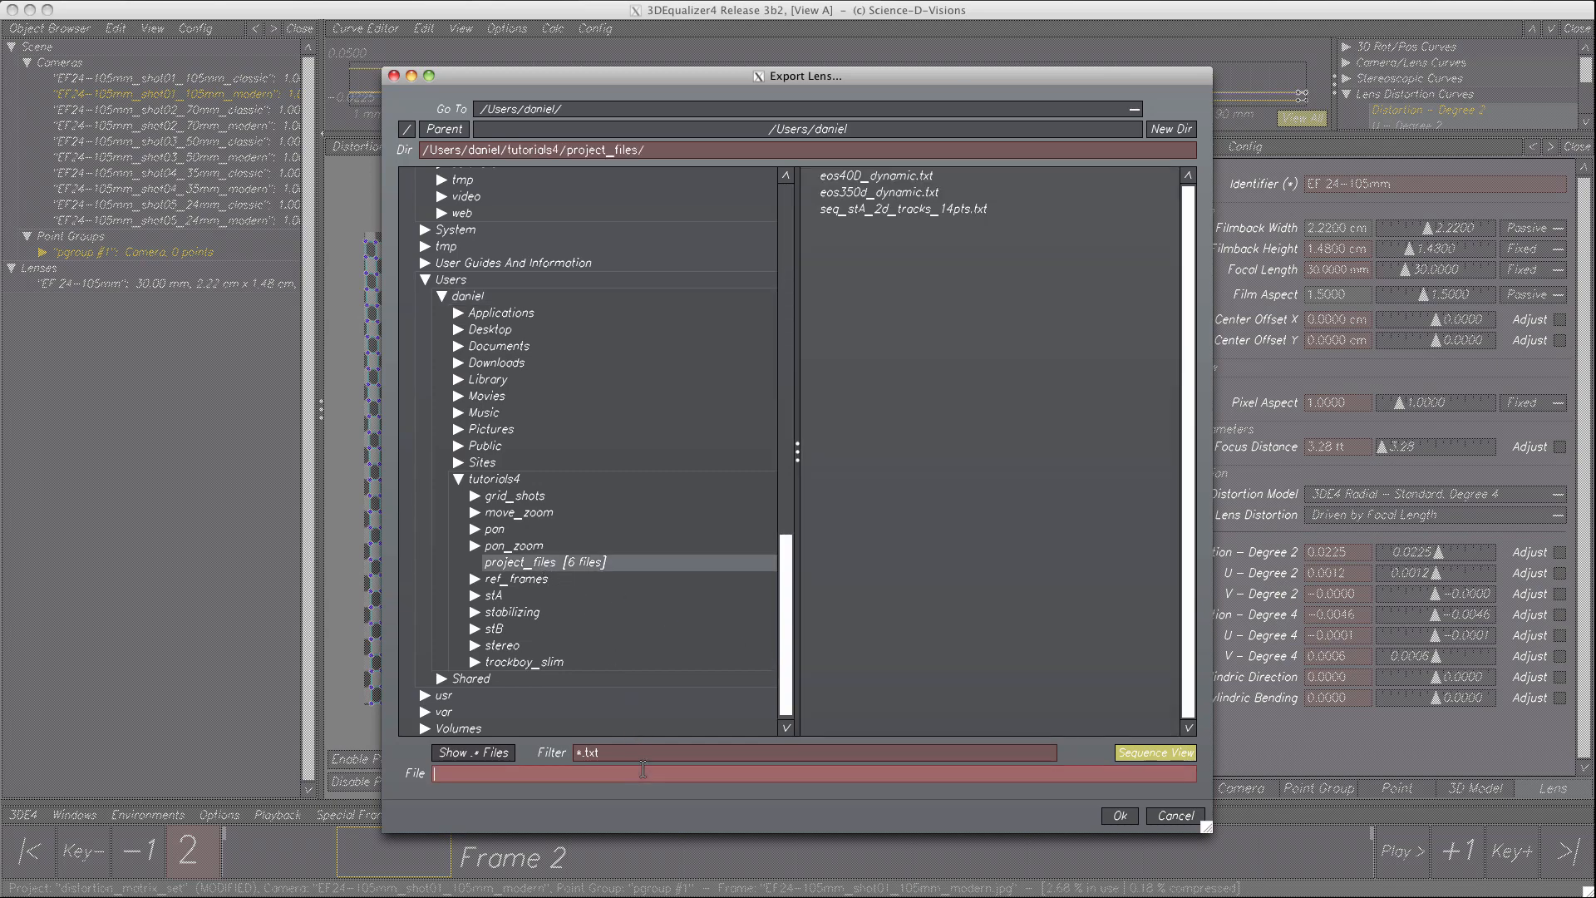
text(ef24-105mm)
key(Return)
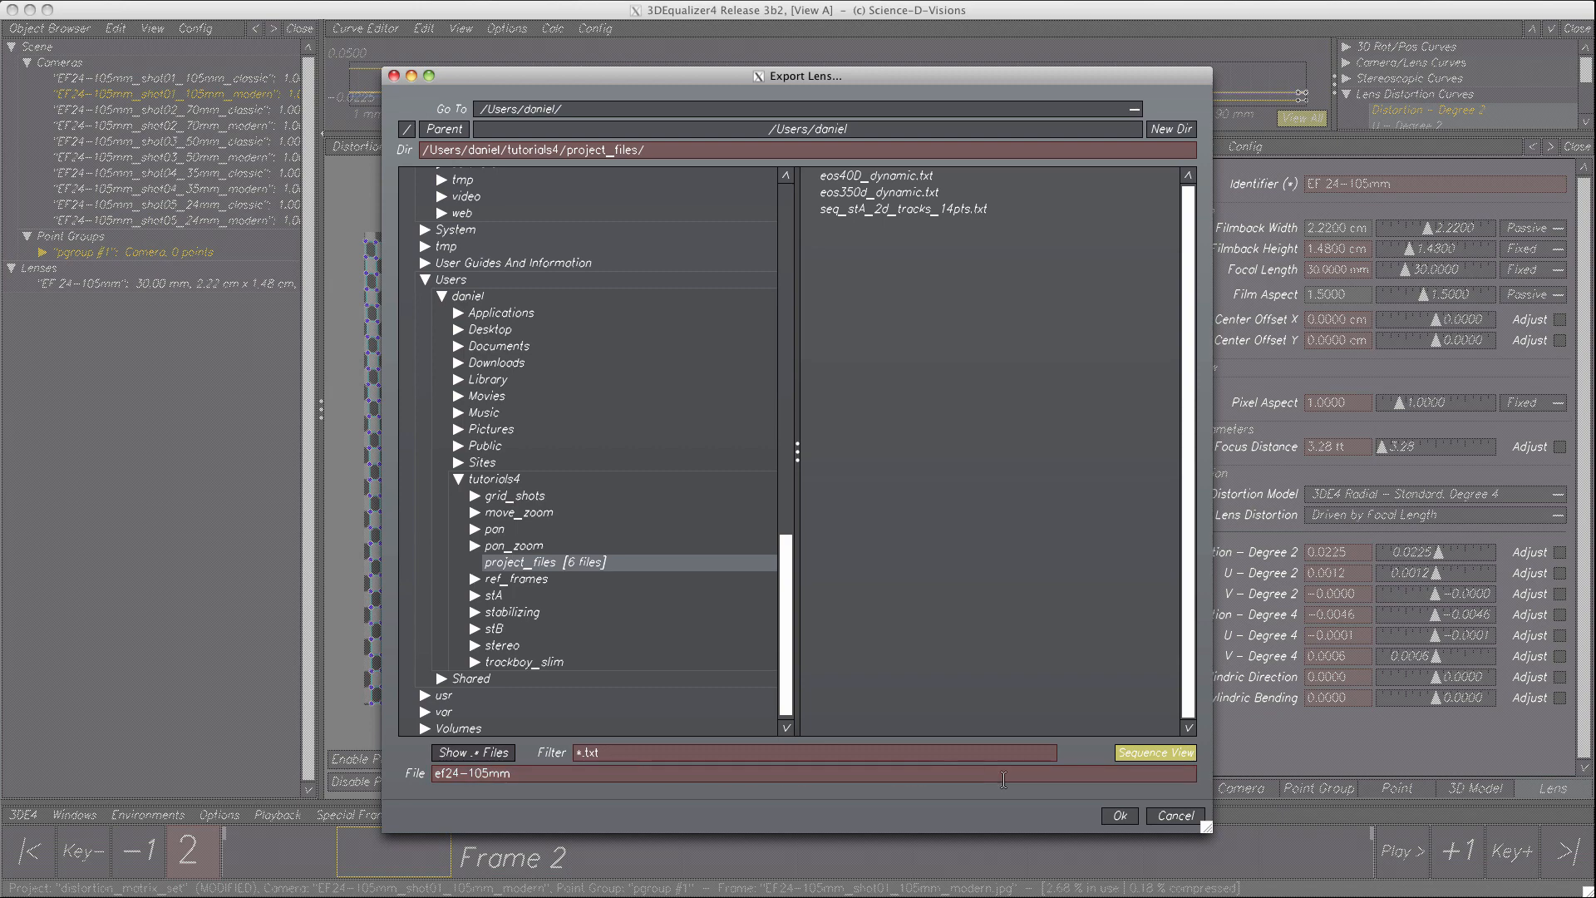
click(1119, 816)
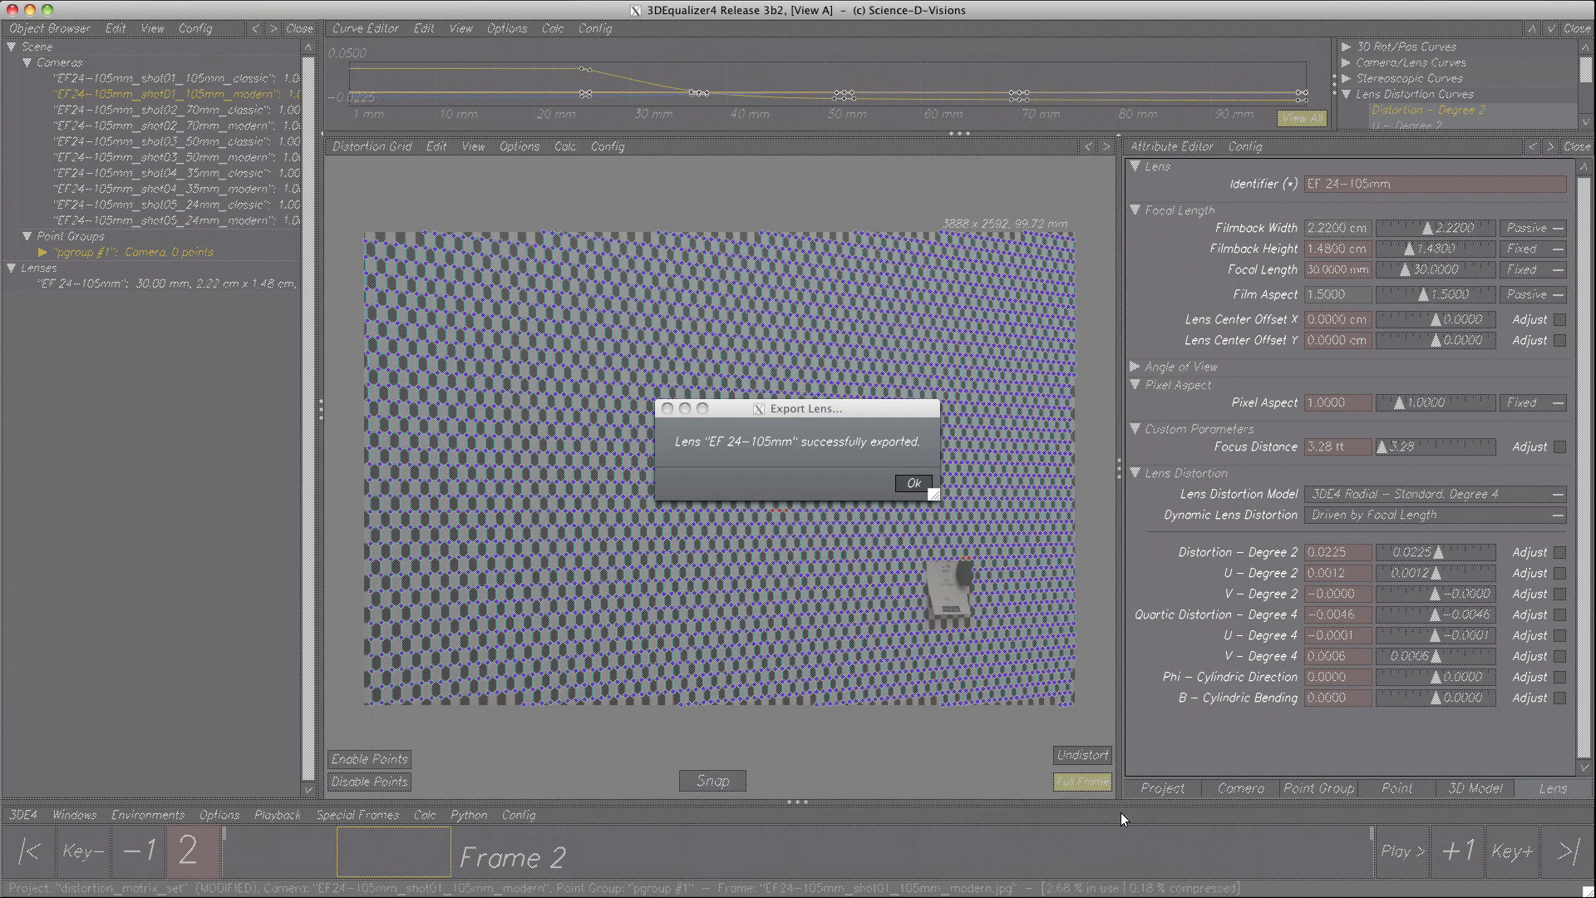
click(909, 482)
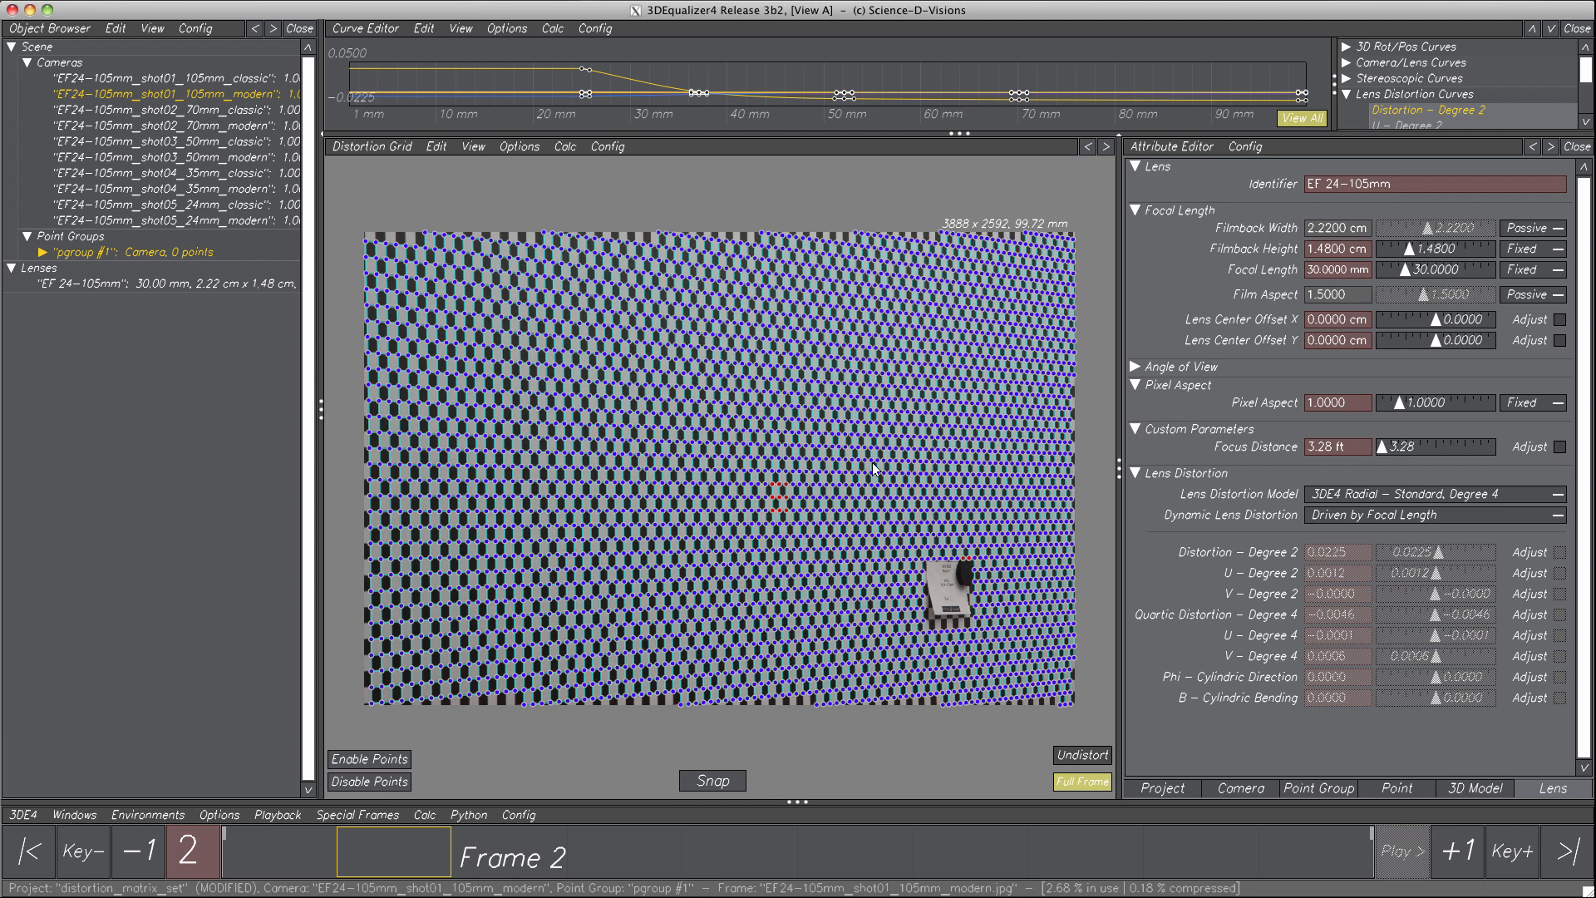
- Display the EF24-105mm_shot01_105mm_classic camera in the Distortion Grid with its matrix hidden and its footage undistorted
click(209, 78)
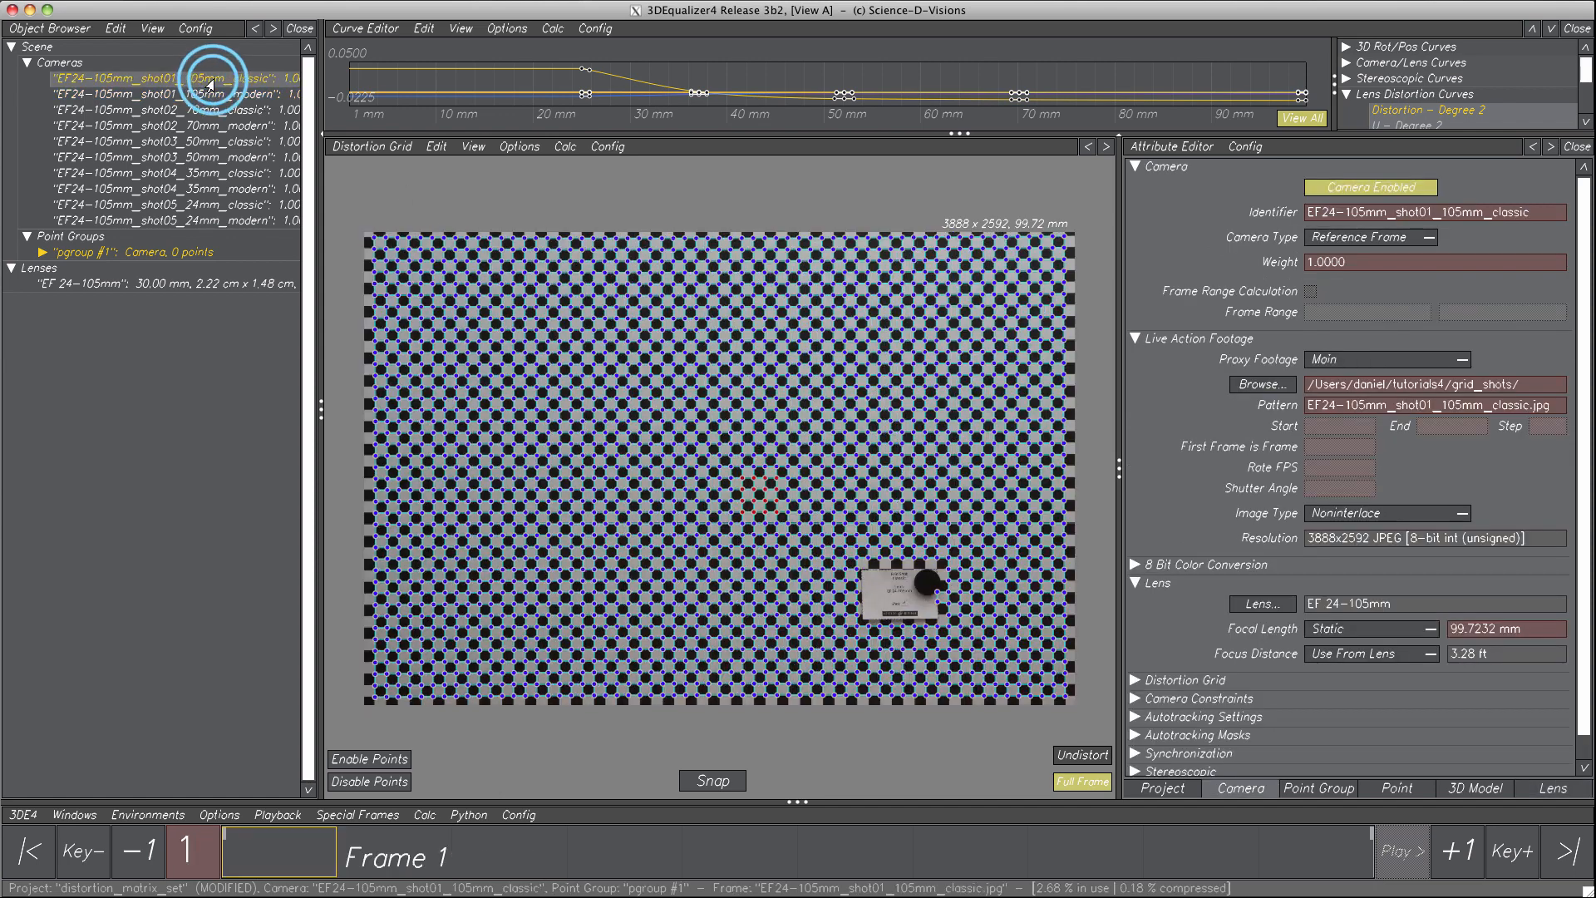
click(473, 146)
click(482, 199)
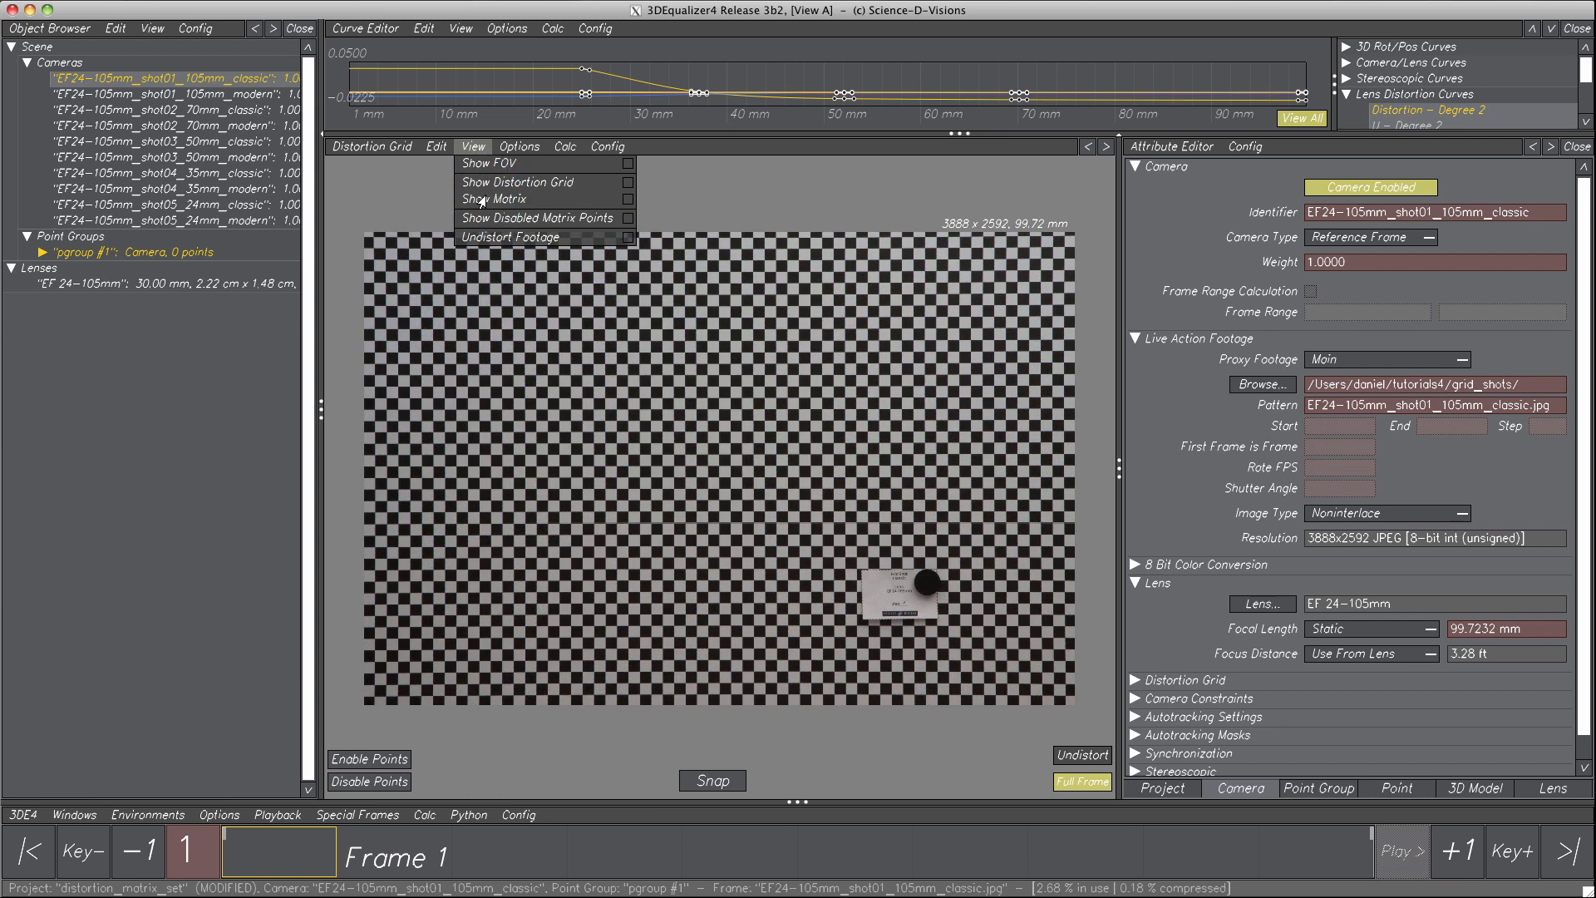
click(1079, 756)
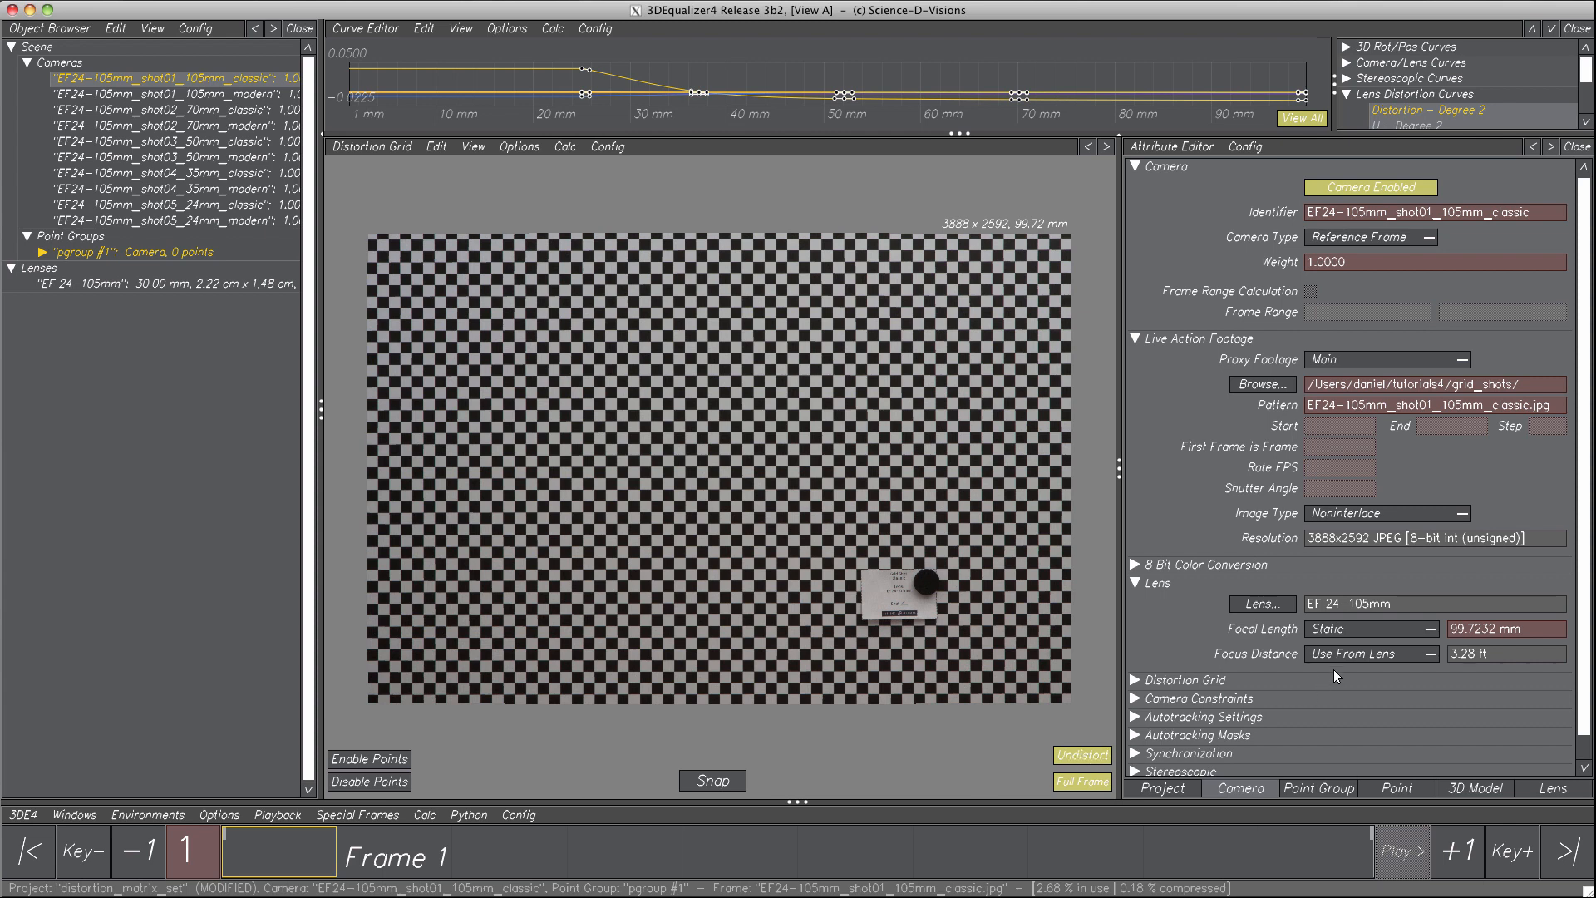
- Set the camera's focal length to Use From Lens and vary the lens's focal length, ending at about 18.35 mm
click(1388, 632)
click(1390, 621)
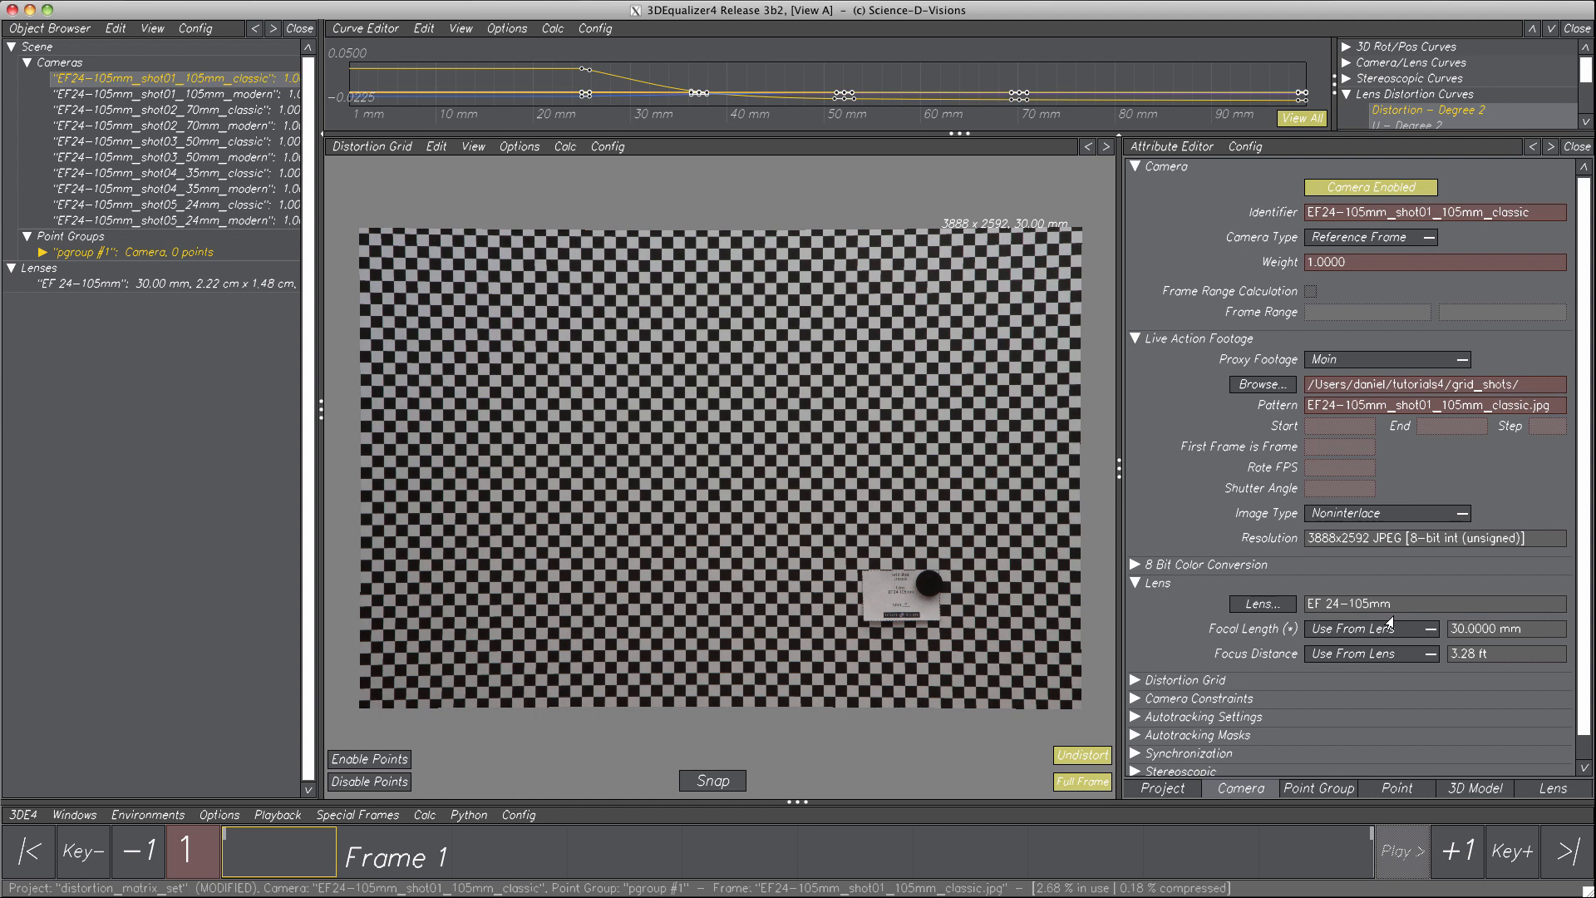
click(1551, 788)
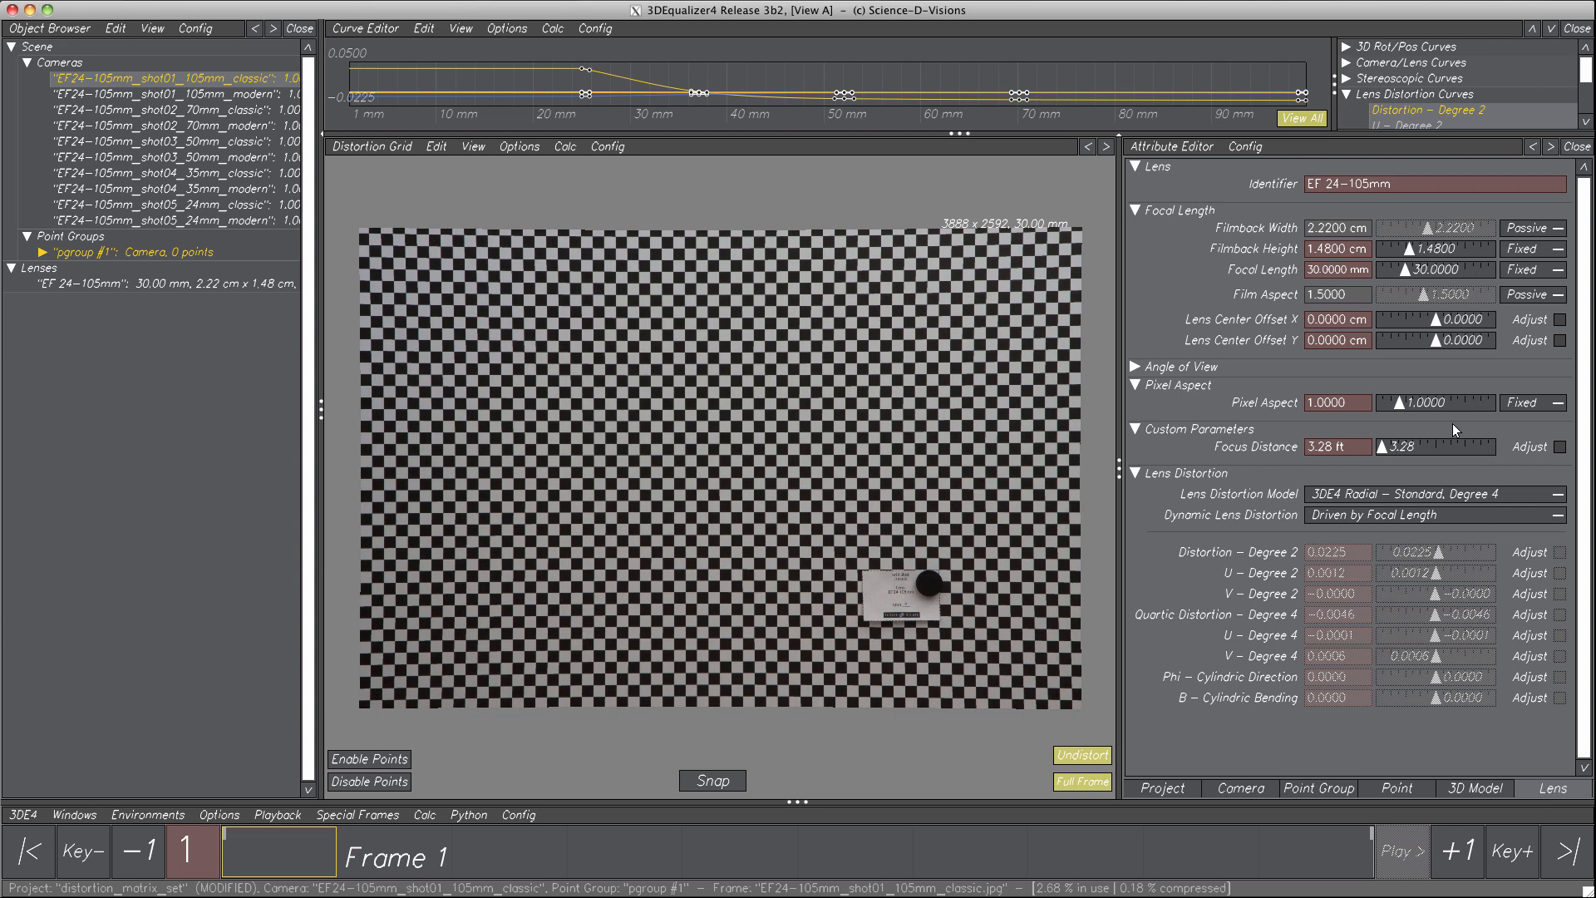
drag(1405, 273, 1442, 274)
drag(1418, 276, 1392, 274)
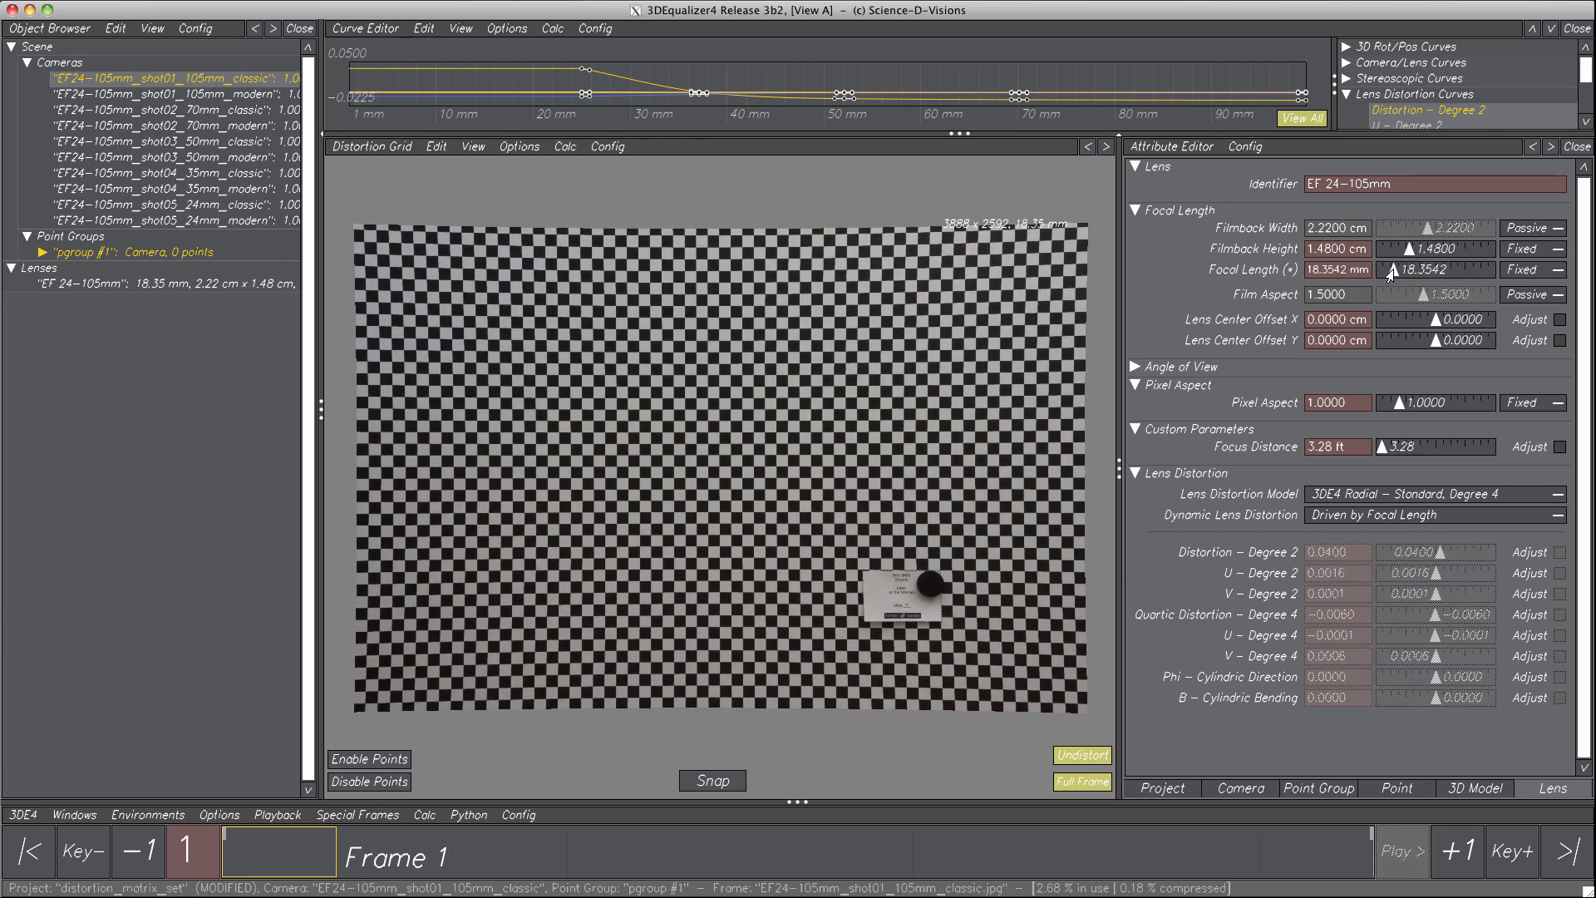